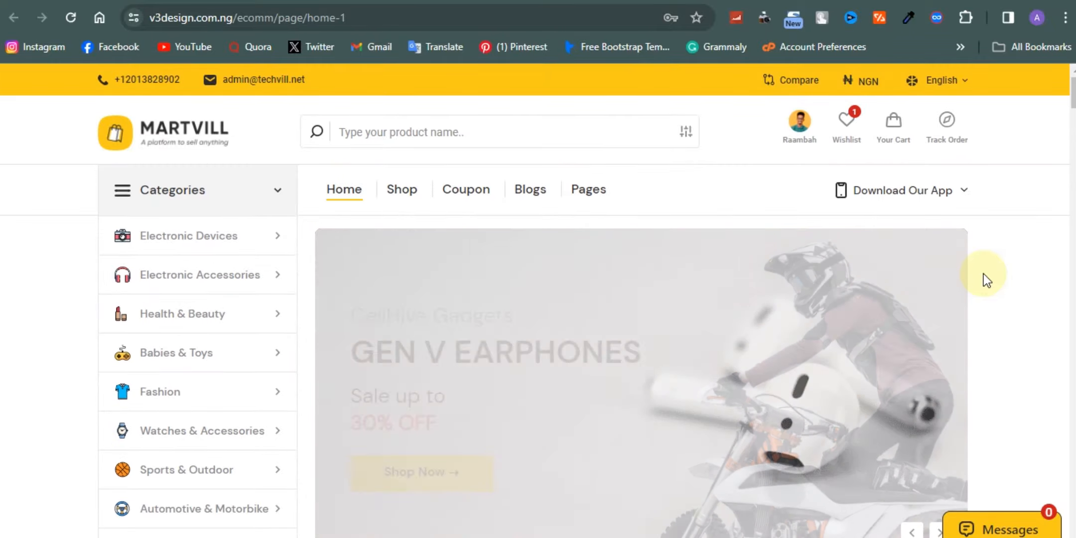
- Browse the storefront home page and its categories menu
scroll(983, 273, "down", 13)
scroll(983, 273, "up", 13)
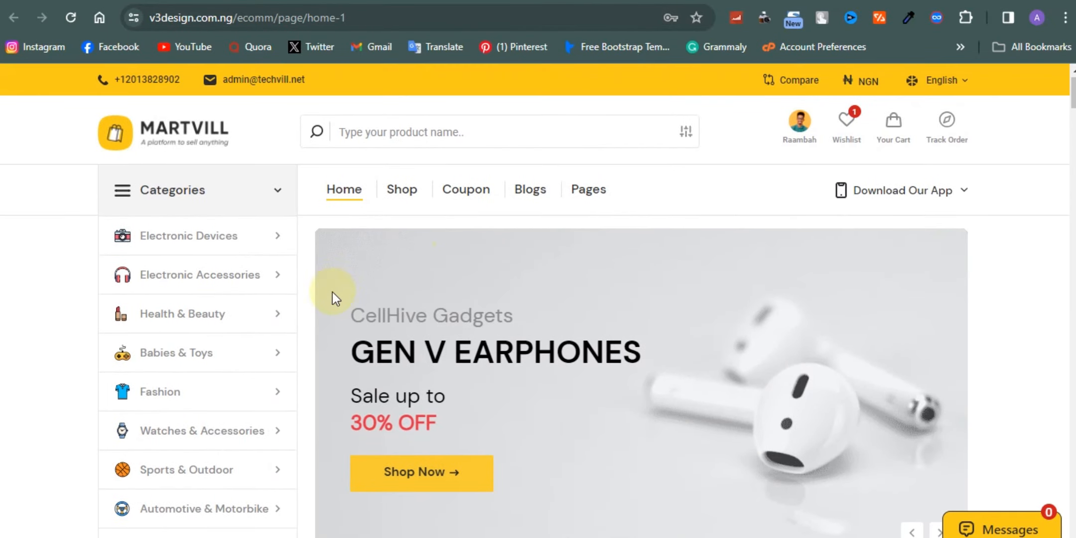
mouse_move(250, 296)
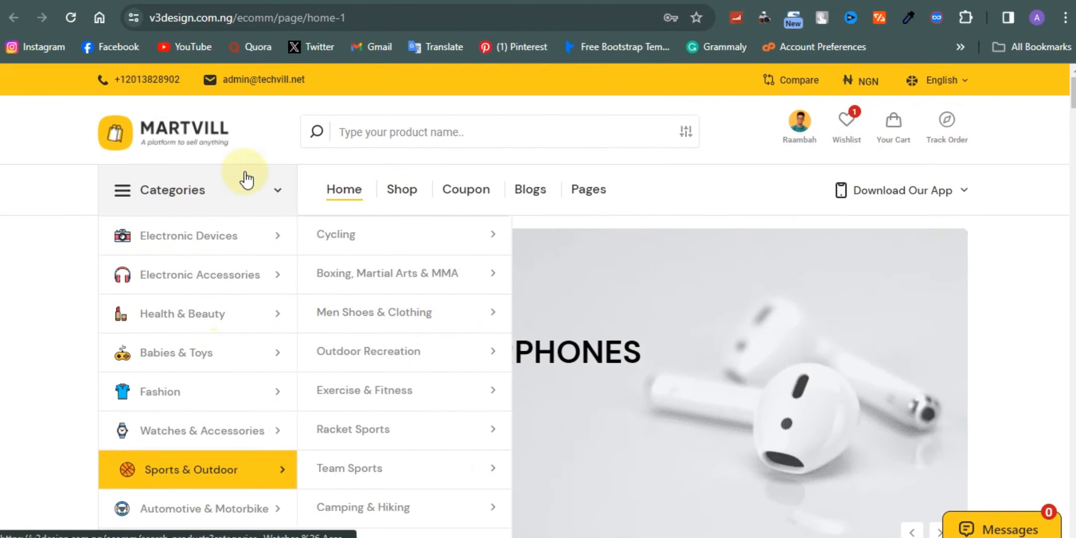
mouse_move(209, 401)
scroll(206, 232, "down", 3)
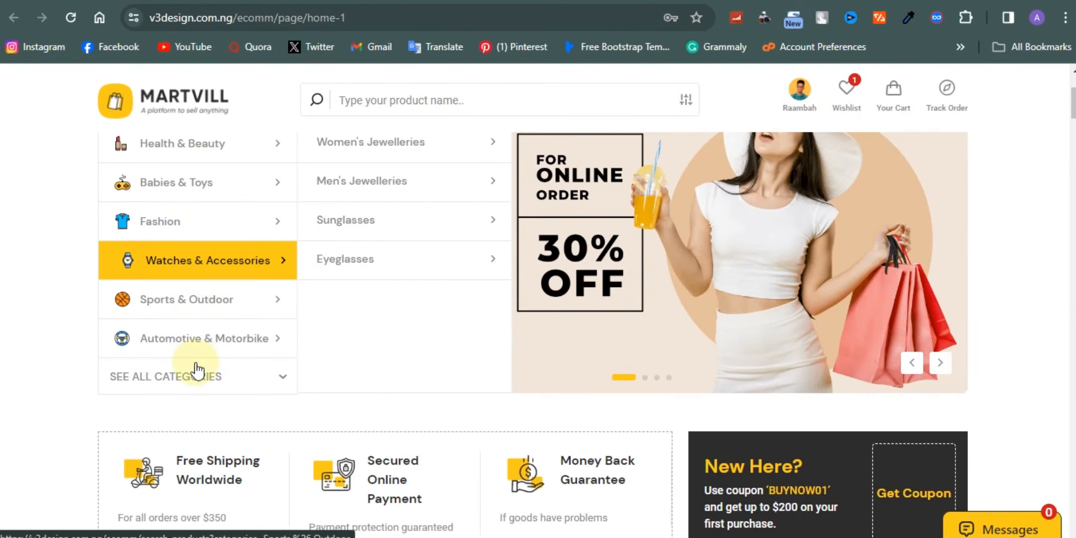
scroll(225, 358, "up", 3)
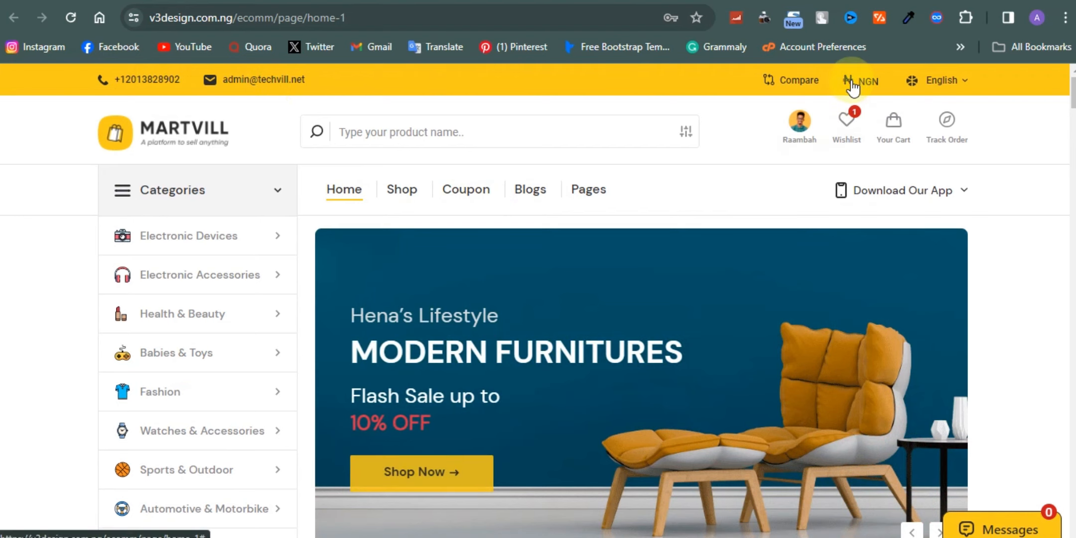
- Open the language list and browse the featured products on the home page
left_click(942, 87)
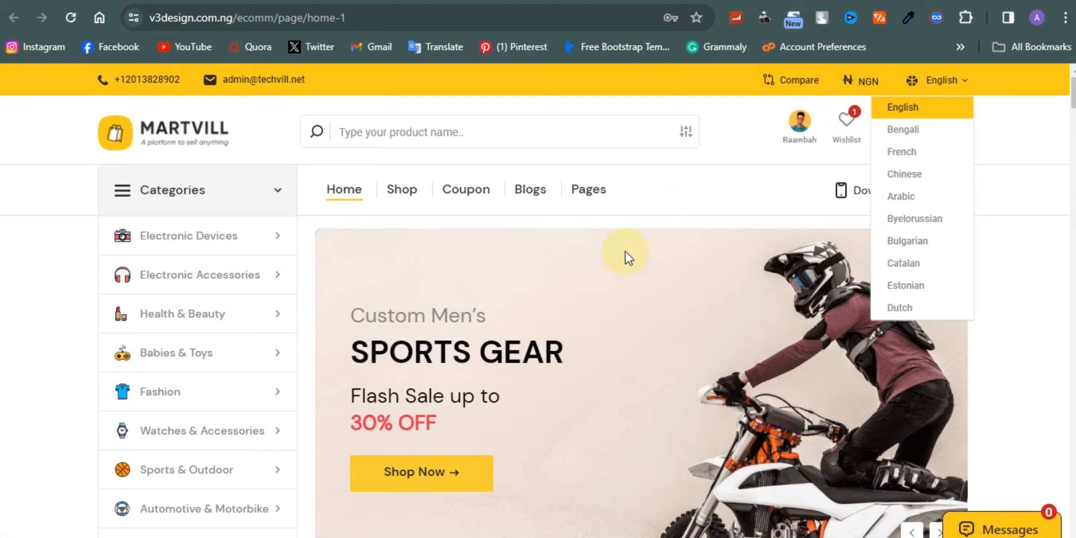
scroll(625, 251, "down", 10)
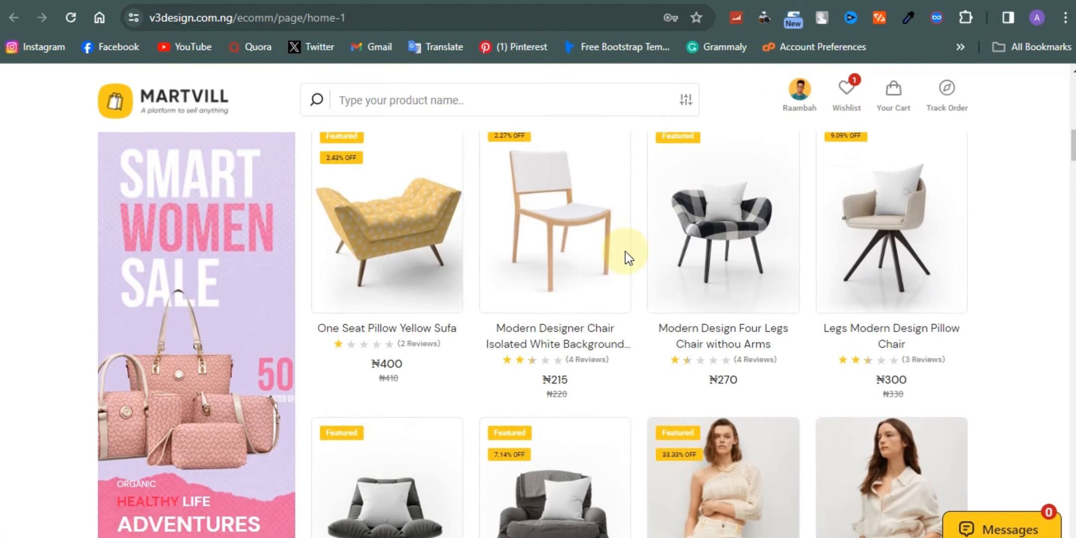
scroll(625, 251, "down", 5)
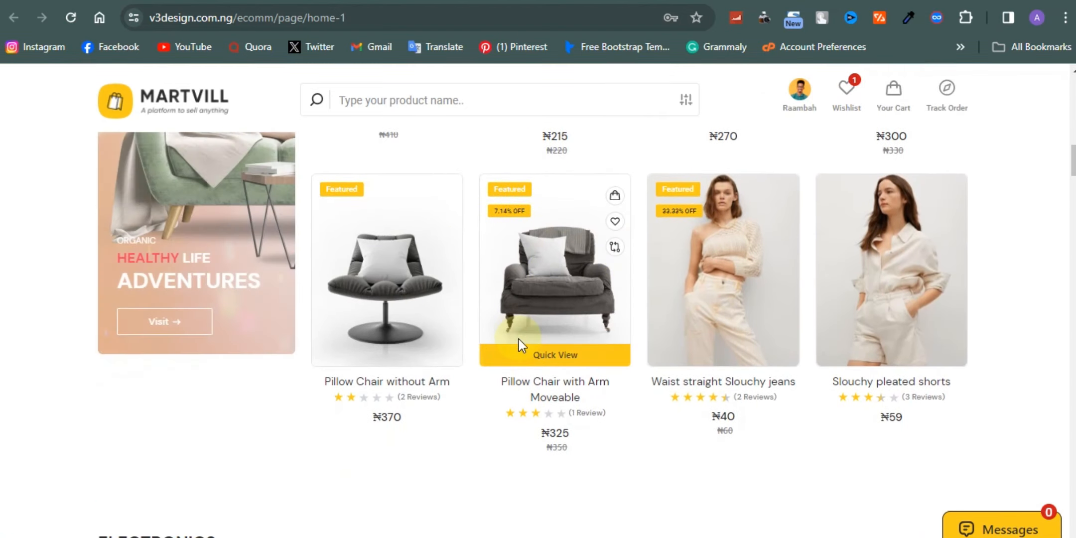
- Preview the Pillow Chair with Arm Moveable in Quick View and browse down to the Electronics section
left_click(549, 361)
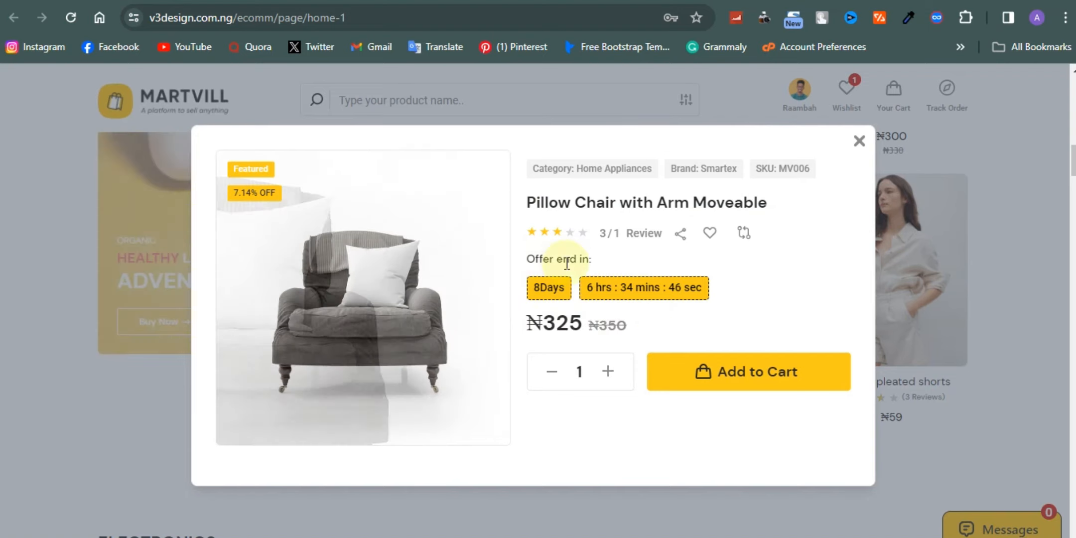
left_click(612, 255)
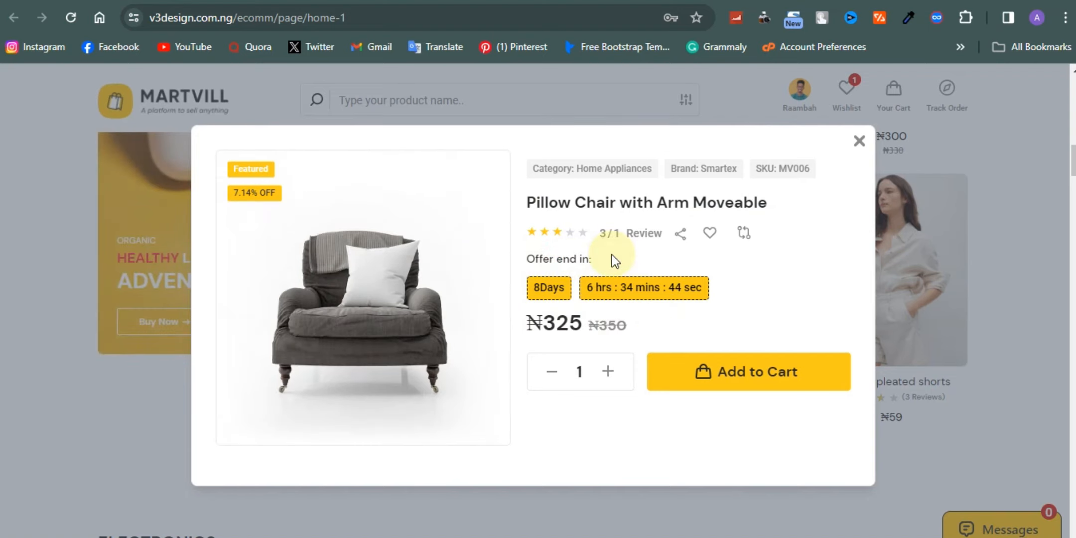
left_click(860, 142)
scroll(760, 278, "down", 20)
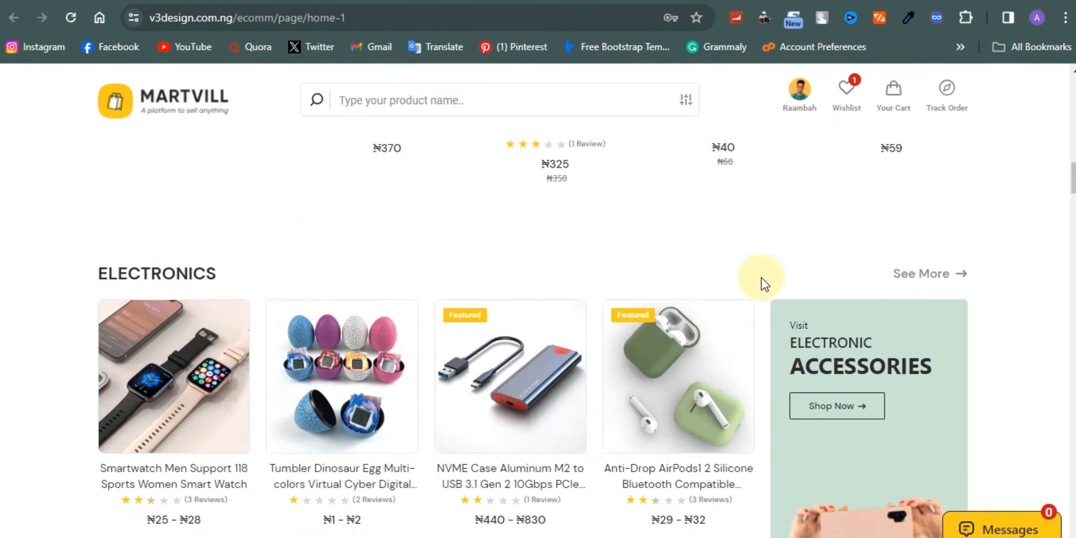
scroll(761, 277, "down", 1)
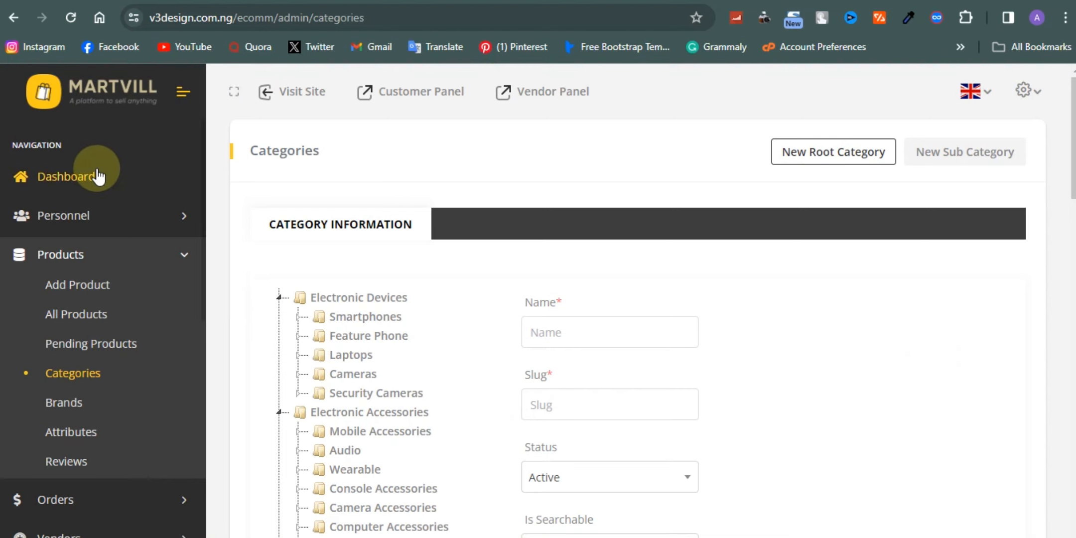
- Open the admin Dashboard and review its sales statistics, top vendors, vendor requests and best-seller lists
left_click(97, 174)
scroll(413, 371, "down", 12)
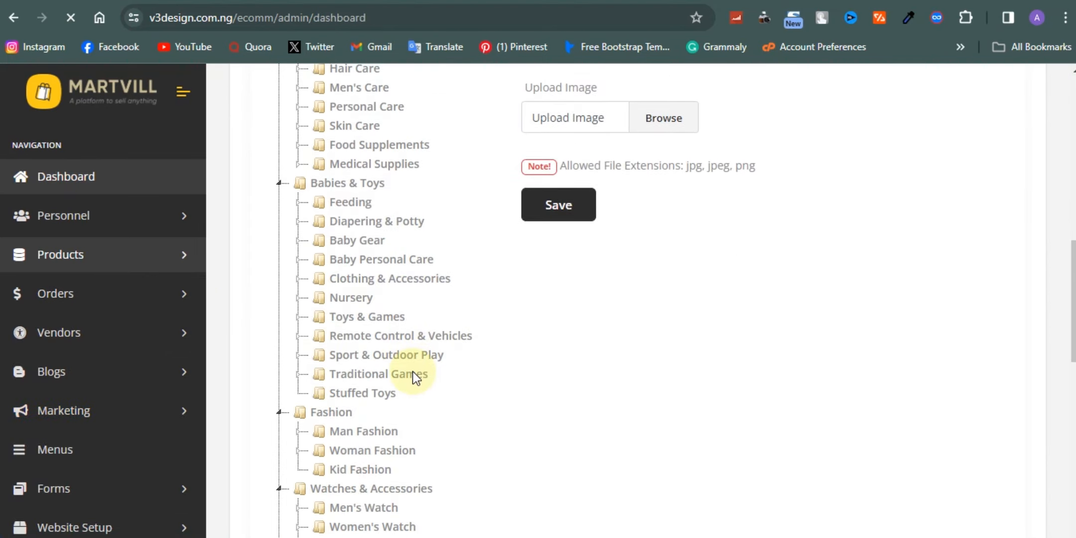
scroll(367, 303, "down", 1)
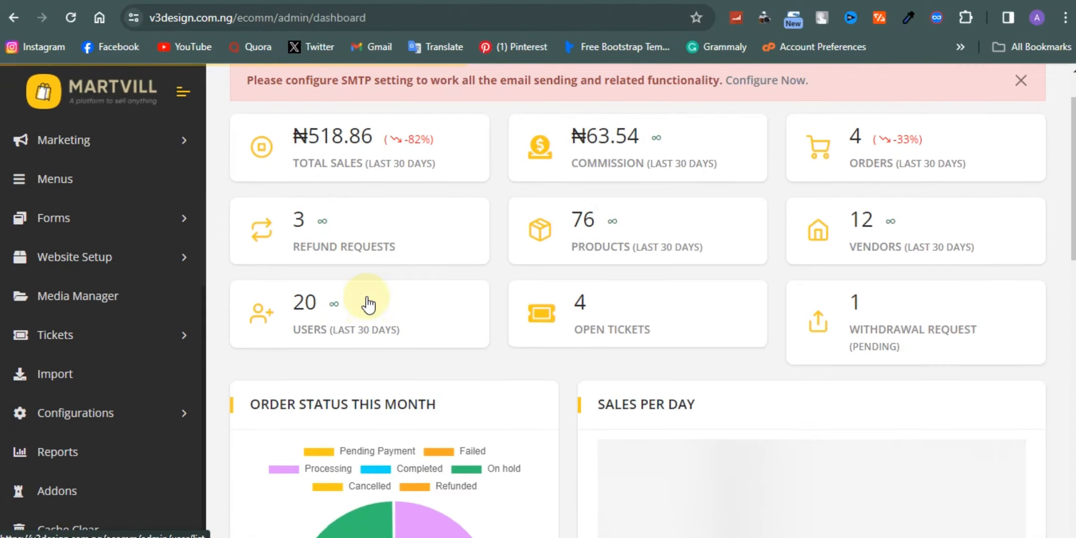
scroll(367, 304, "up", 1)
scroll(368, 304, "down", 1)
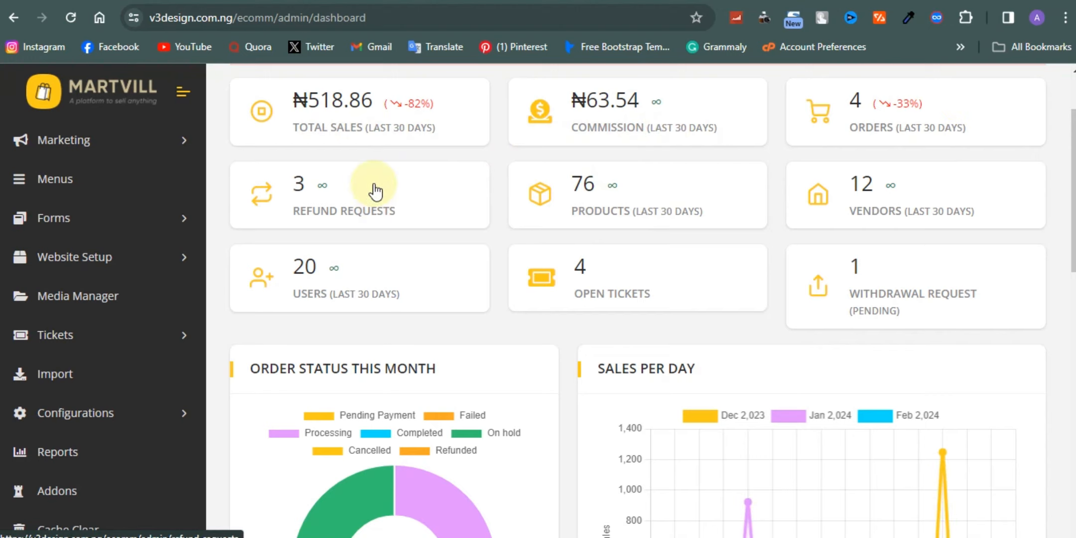
scroll(373, 184, "down", 15)
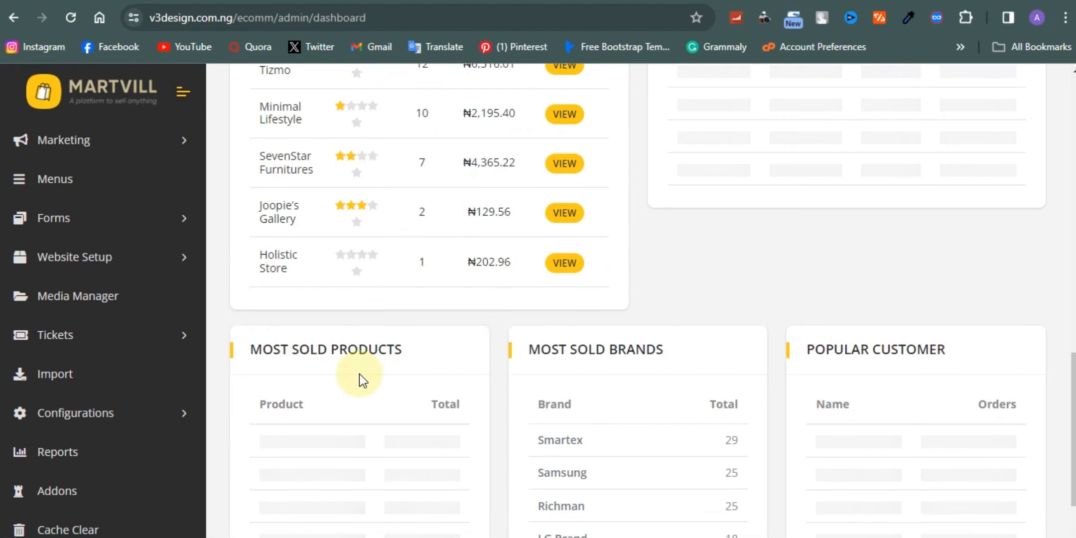
scroll(543, 378, "down", 2)
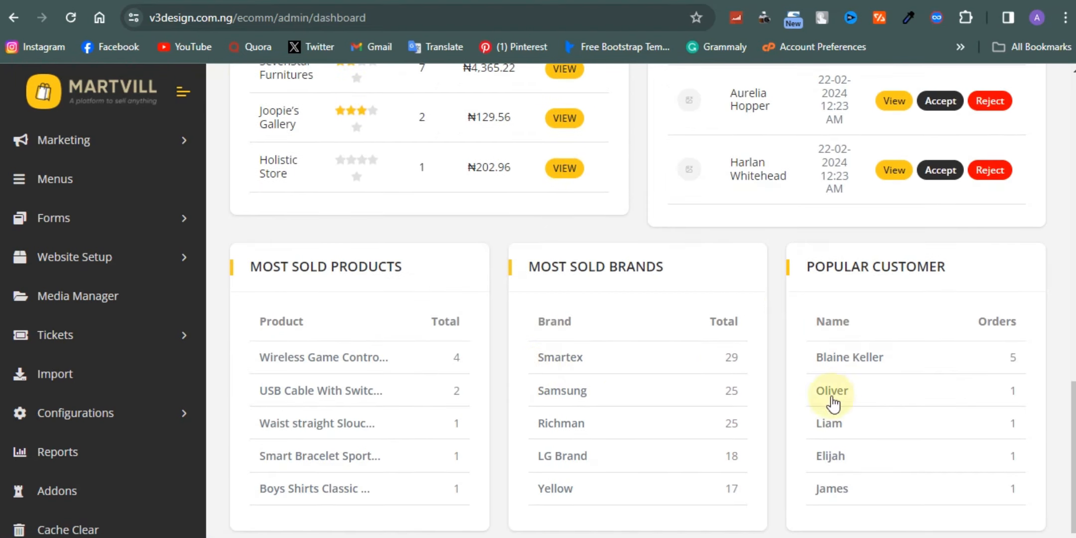
scroll(714, 389, "up", 8)
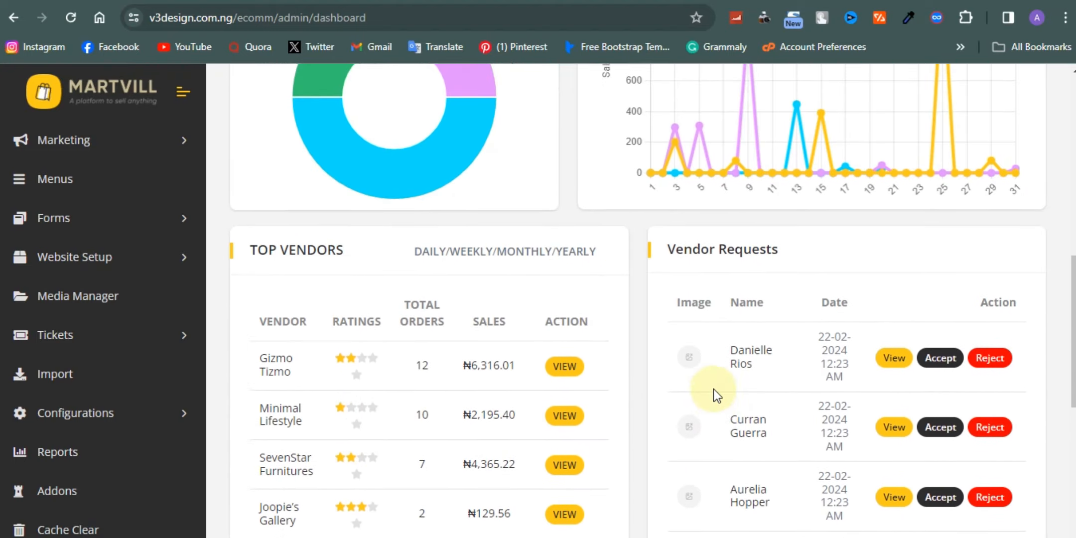
scroll(488, 348, "up", 2)
scroll(487, 348, "down", 1)
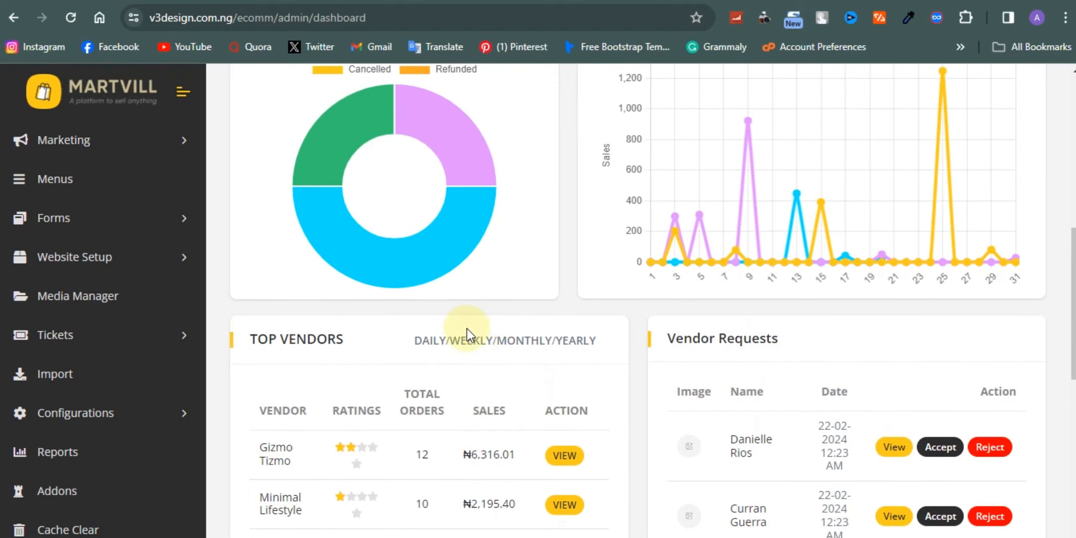
scroll(467, 329, "down", 2)
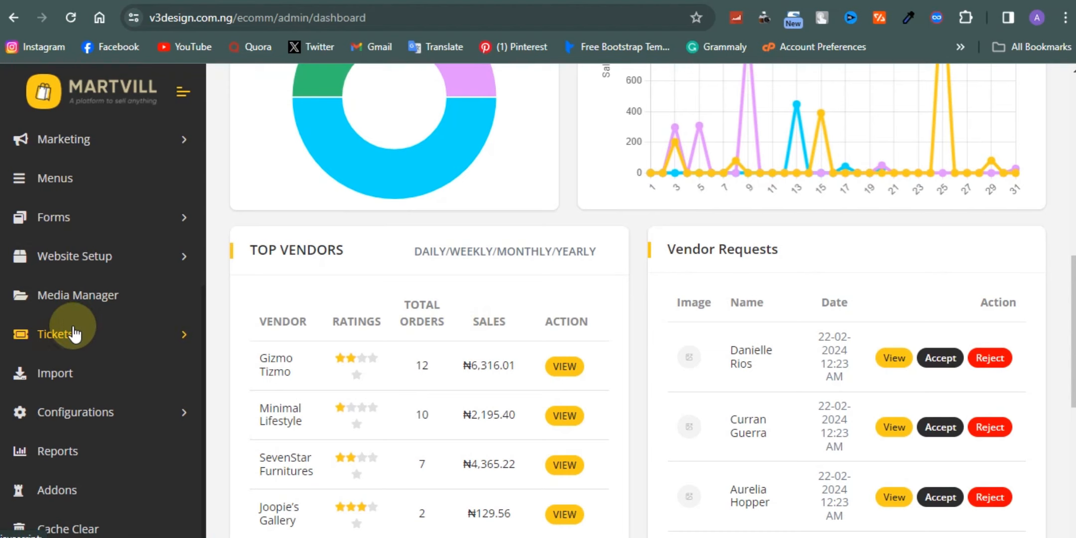
- Explore the Marketing and Website Setup admin menus and open Home Pages
left_click(182, 142)
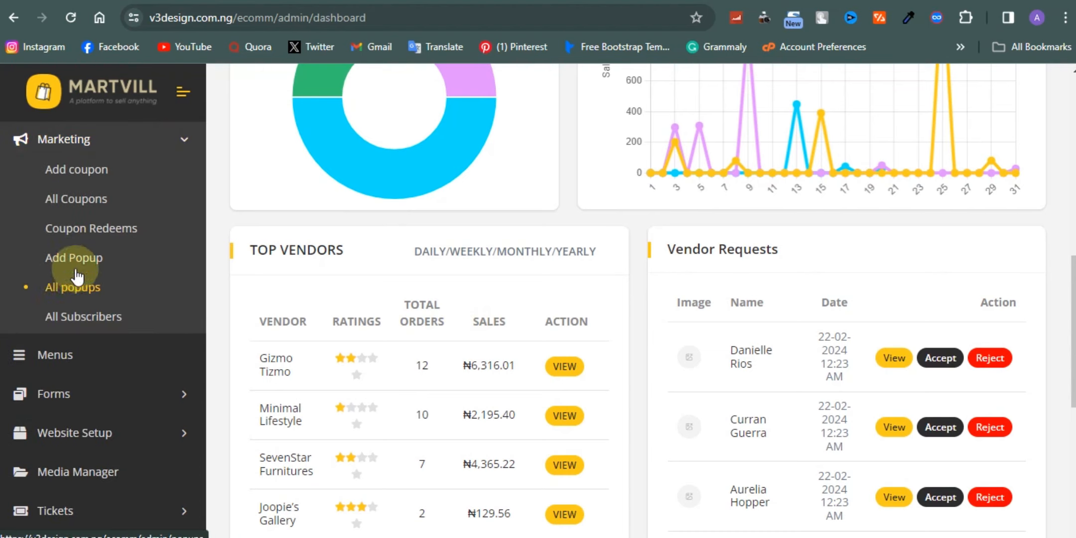
scroll(84, 336, "down", 3)
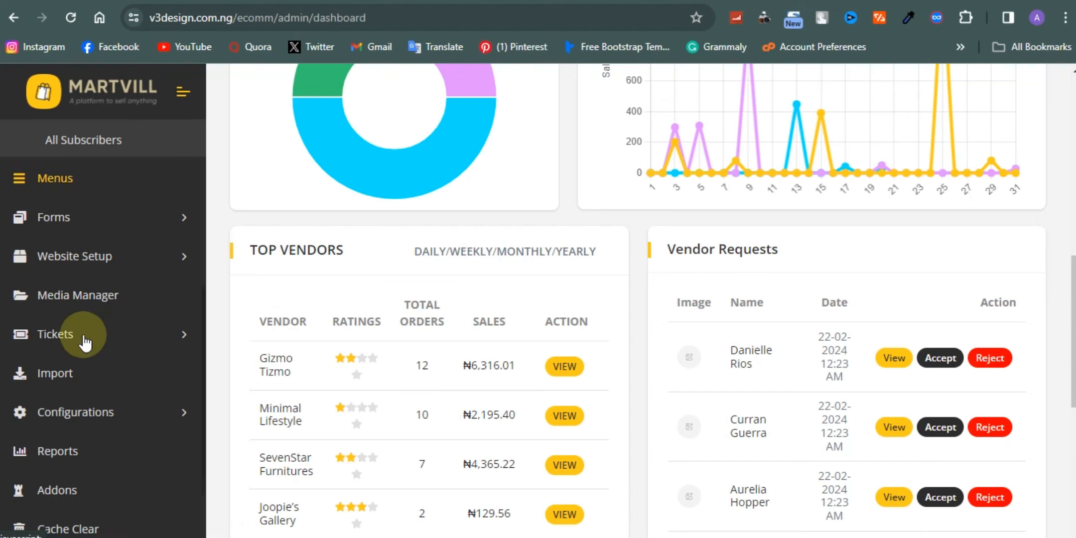
scroll(85, 343, "up", 1)
left_click(139, 305)
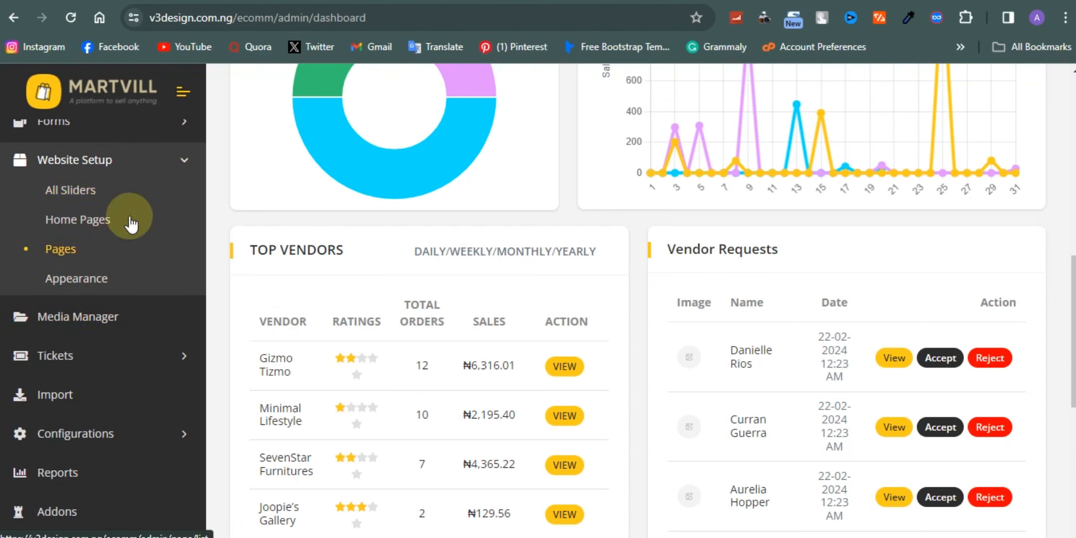
left_click(130, 225)
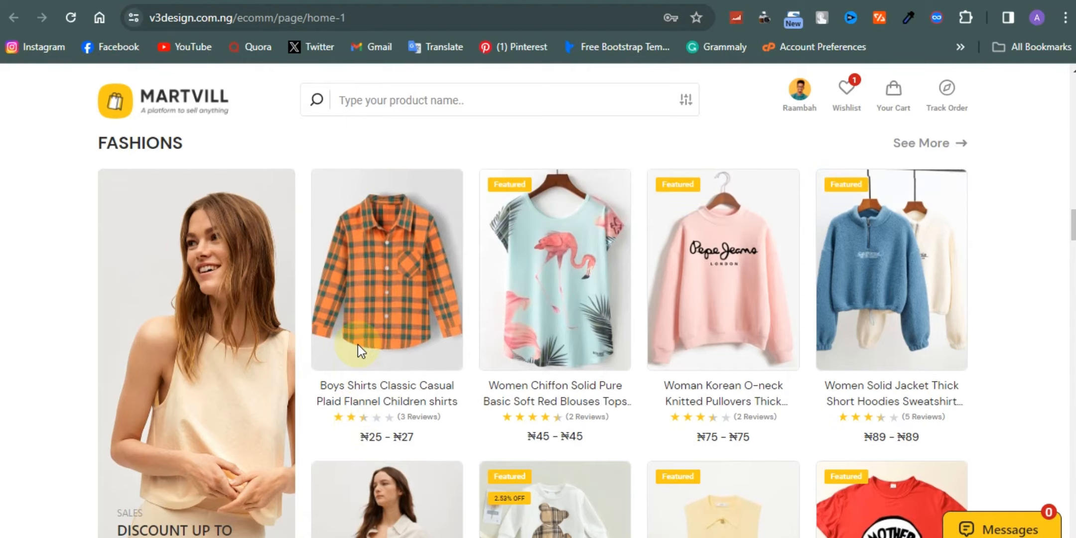
scroll(357, 343, "down", 10)
scroll(357, 344, "up", 5)
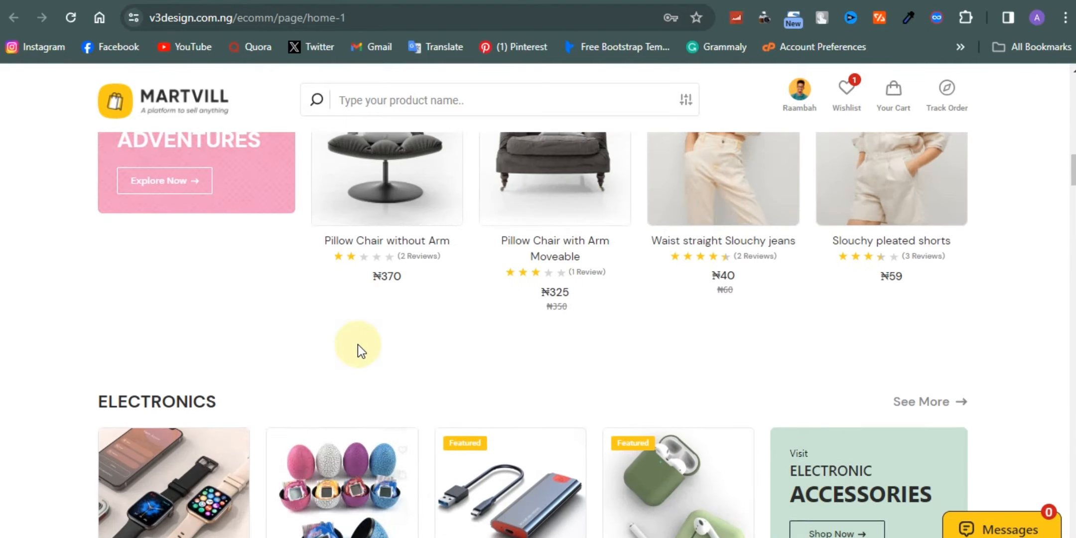
- Scroll through the storefront home page variants, including the Home 3 furniture layout
scroll(474, 356, "down", 15)
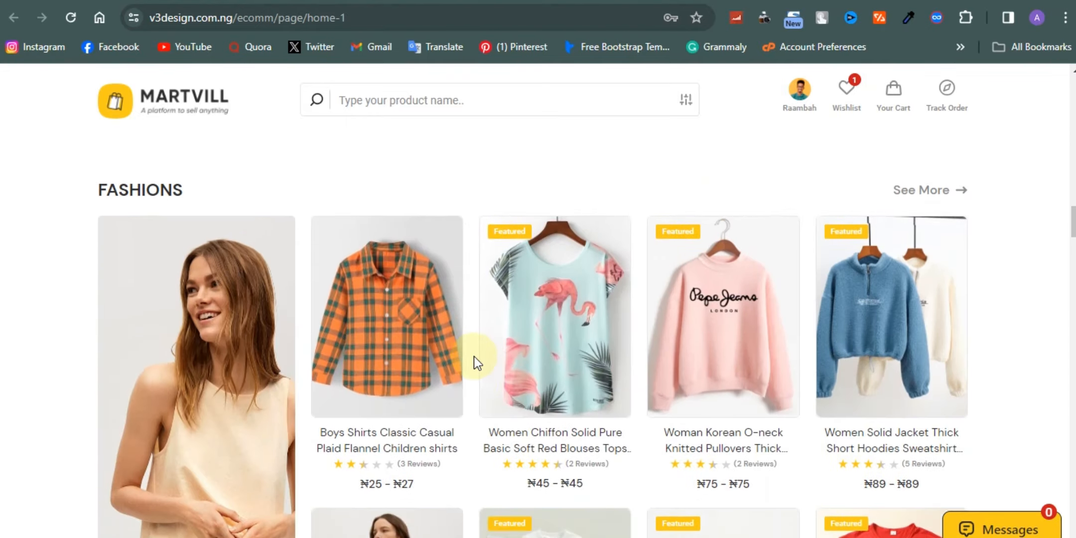
scroll(474, 356, "up", 3)
scroll(474, 357, "up", 10)
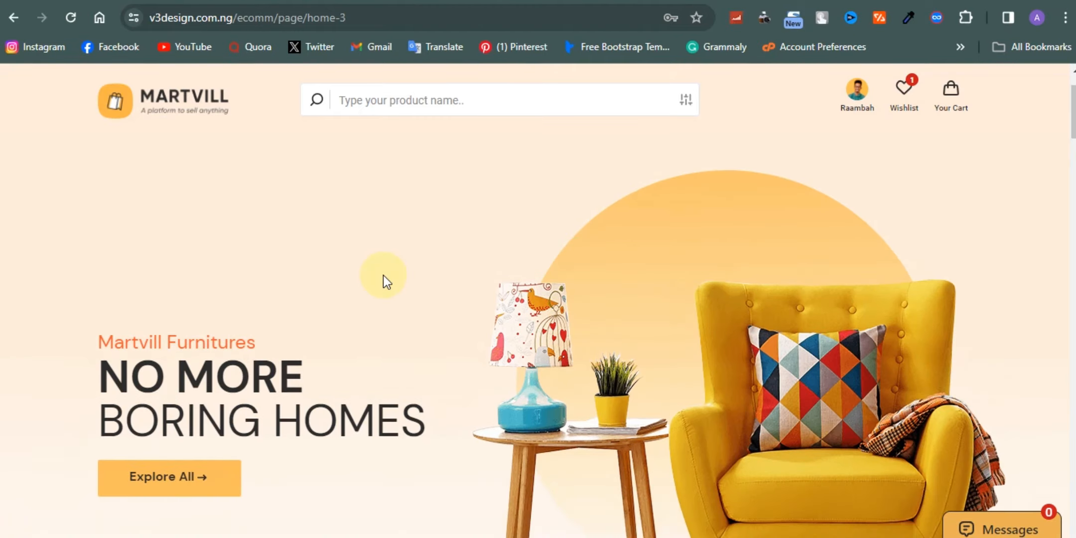
scroll(385, 279, "down", 8)
scroll(383, 280, "down", 15)
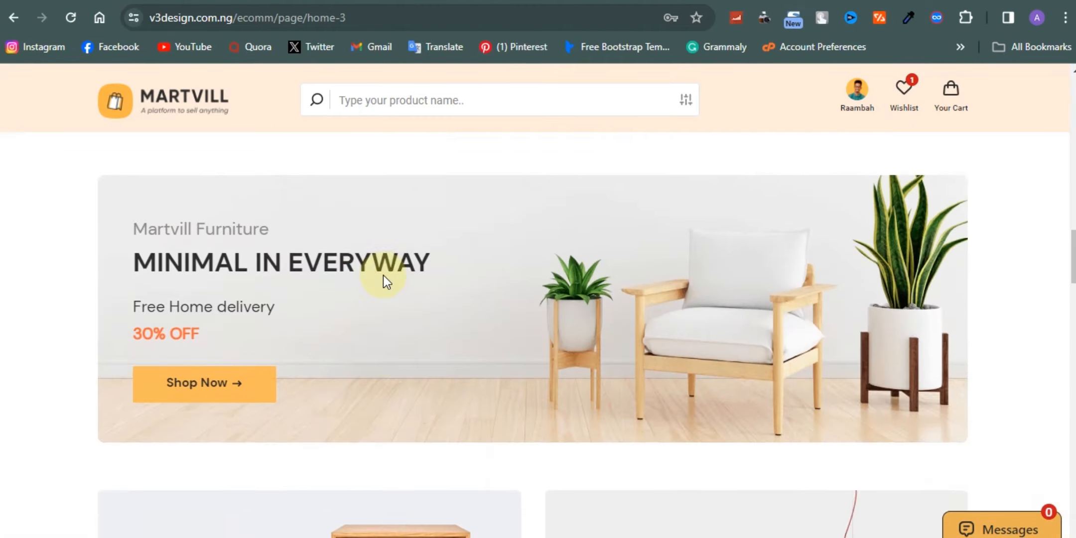
scroll(384, 280, "down", 15)
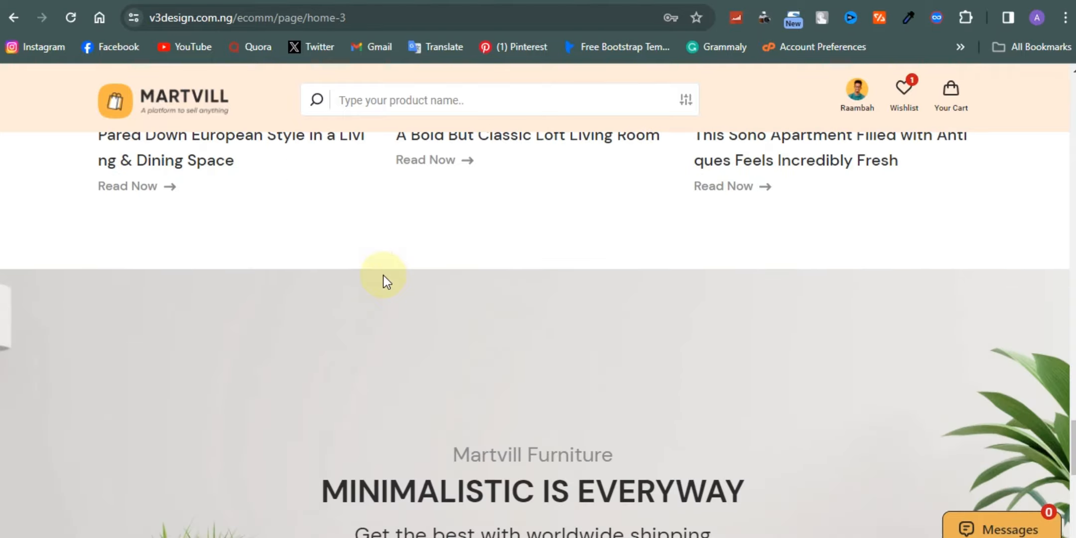
scroll(384, 275, "up", 20)
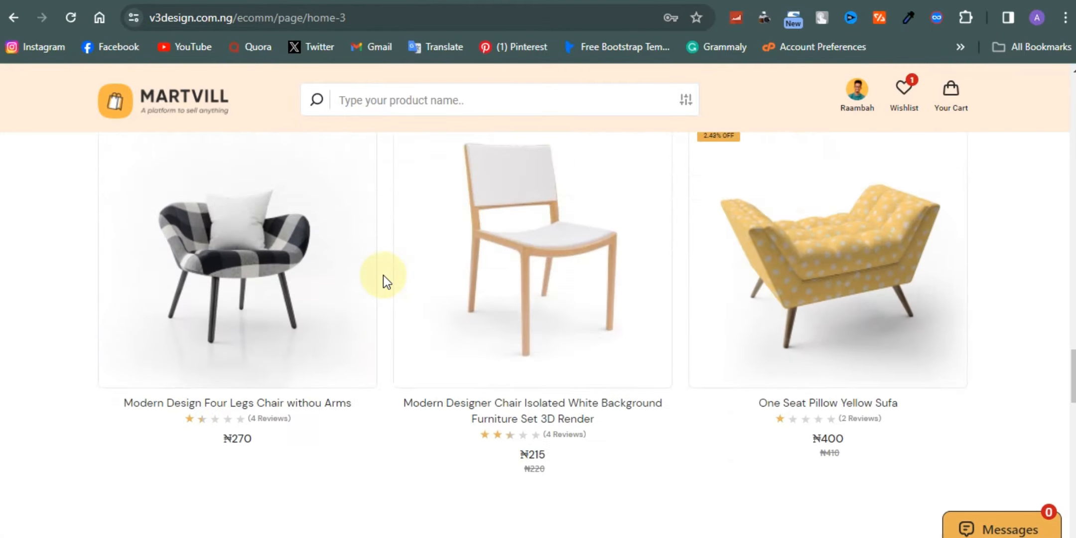
scroll(384, 281, "up", 5)
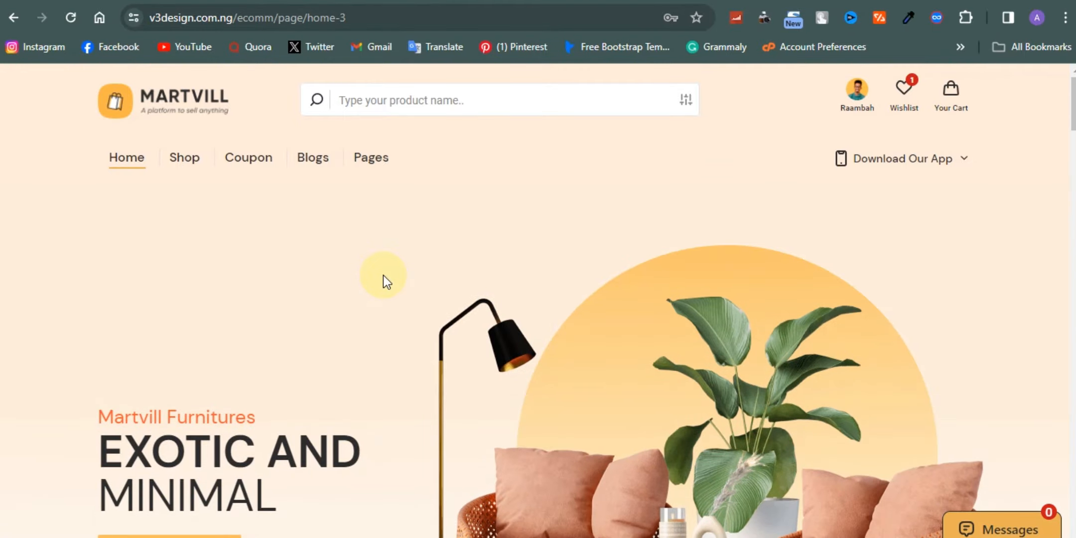
scroll(386, 281, "down", 3)
scroll(383, 281, "up", 3)
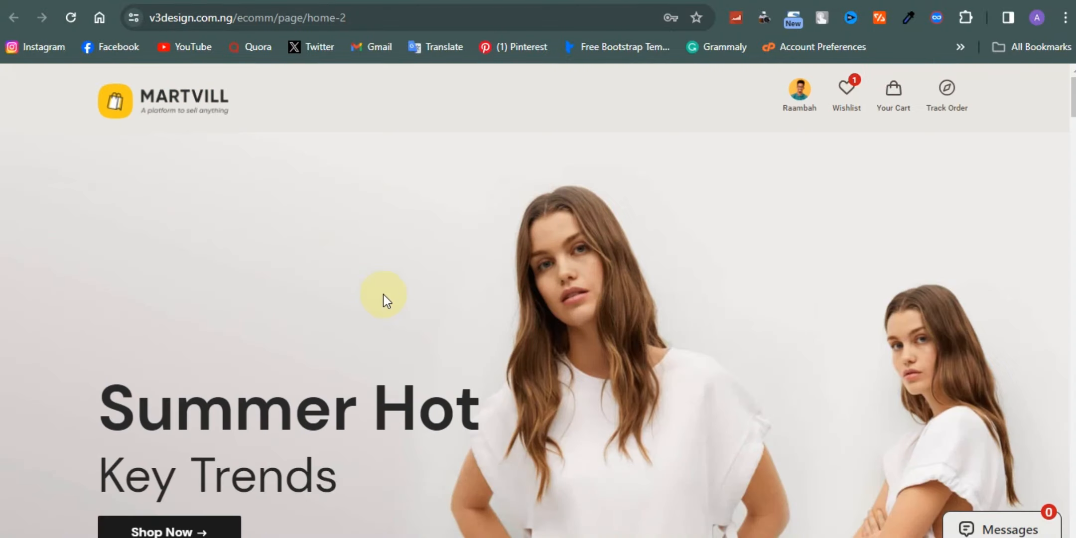
- Browse the Home 2 fashion layout of the storefront
scroll(384, 294, "down", 12)
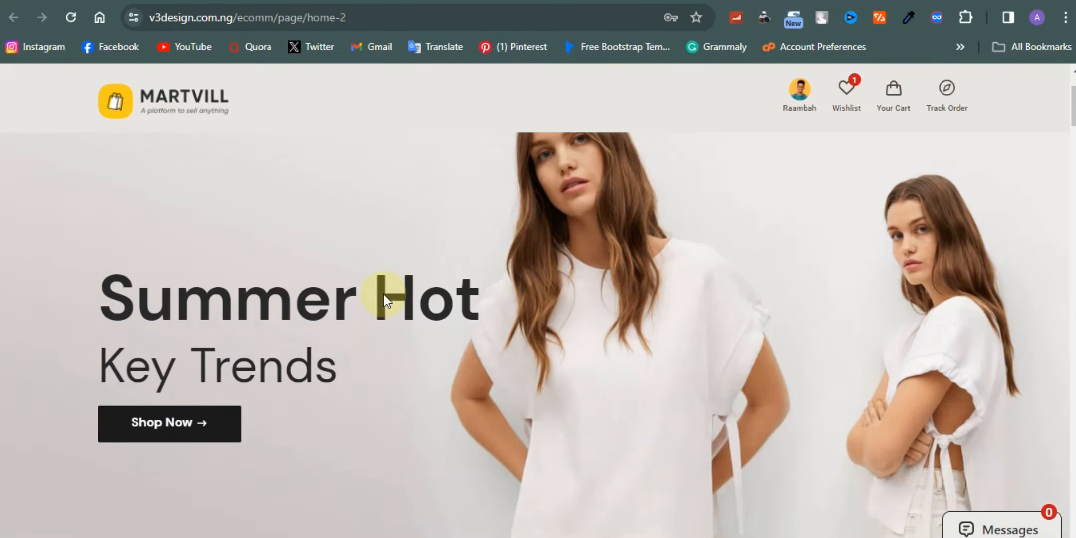
scroll(383, 294, "down", 15)
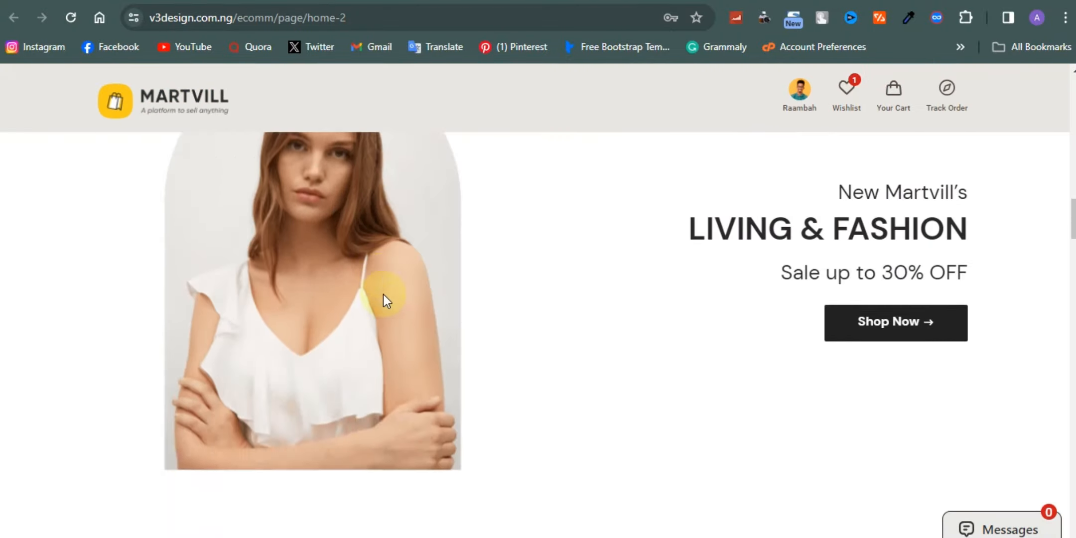
scroll(383, 294, "down", 15)
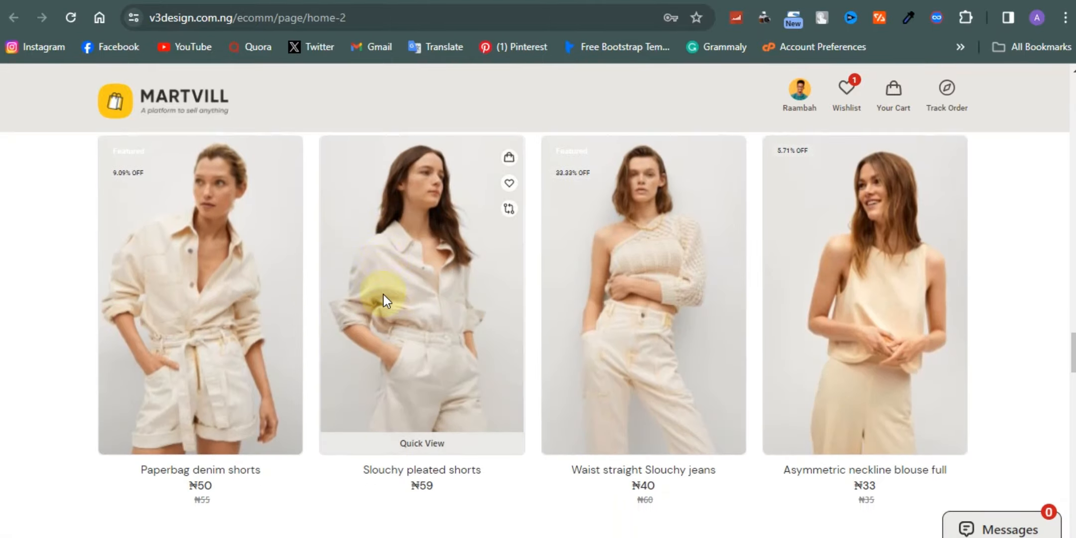
scroll(384, 295, "up", 20)
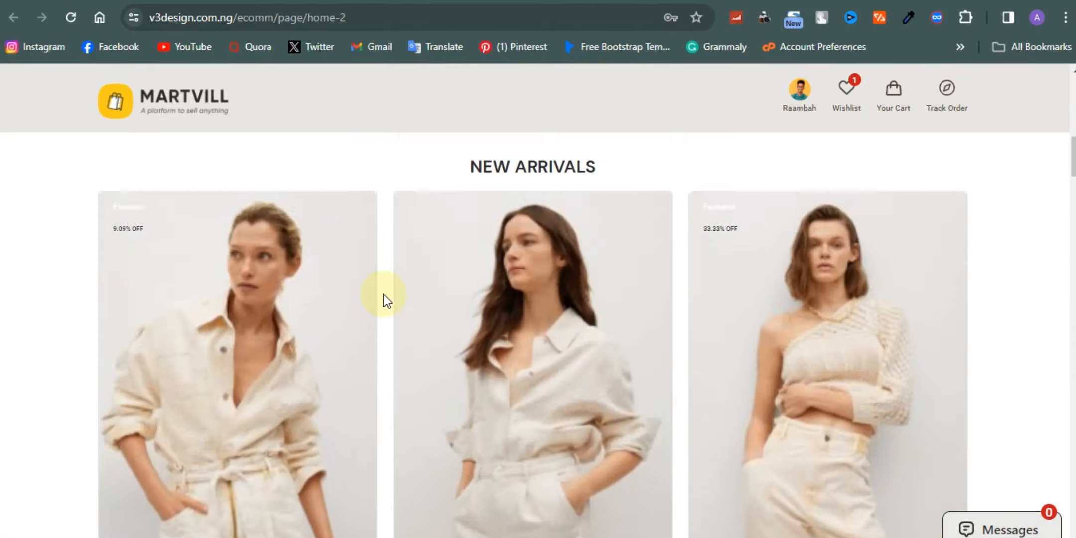
- Finish browsing the Home 2 layout and scroll through the Home 4 fashion layout down to the footer
scroll(383, 295, "down", 4)
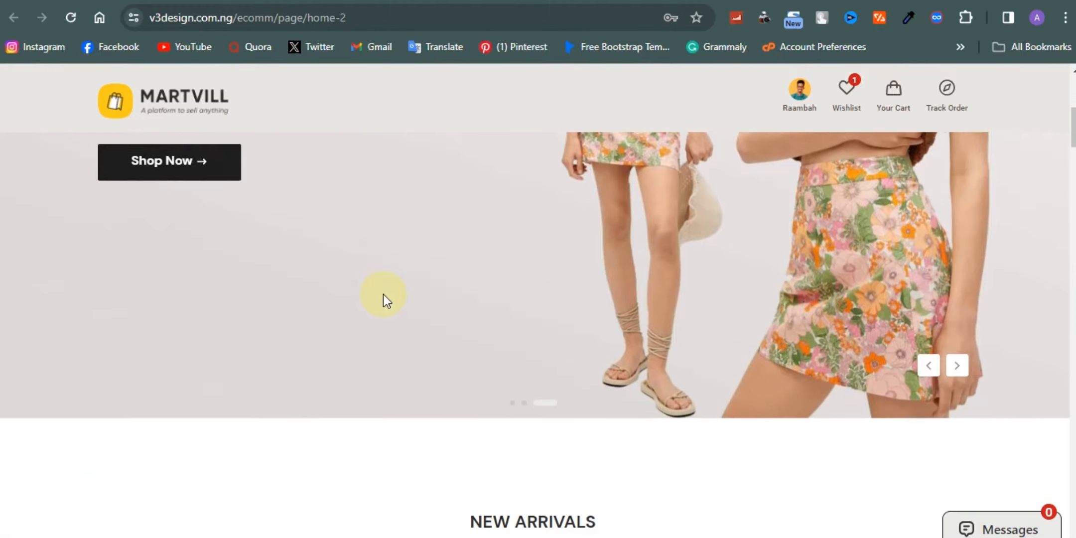
scroll(940, 356, "up", 7)
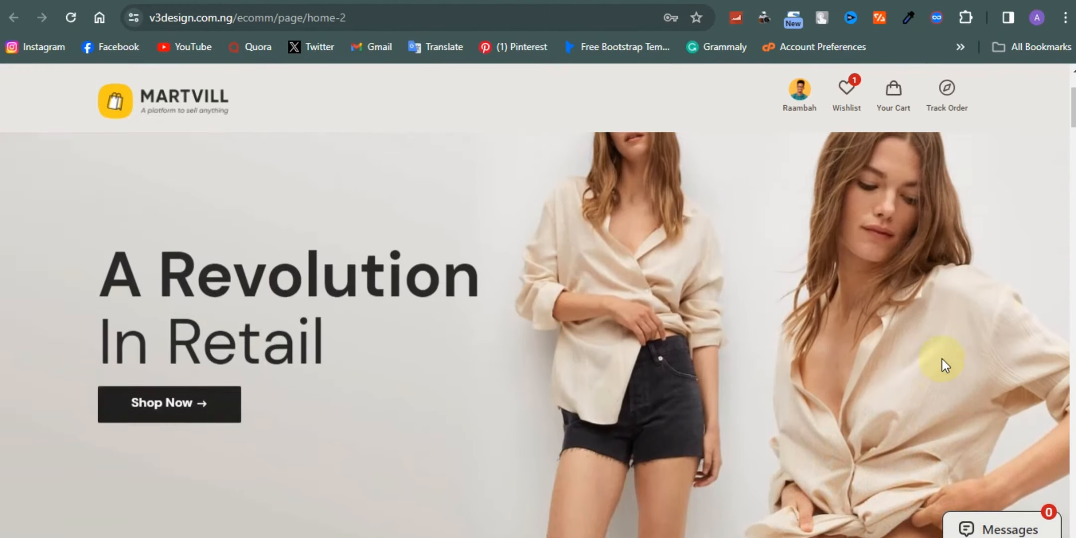
scroll(919, 383, "down", 3)
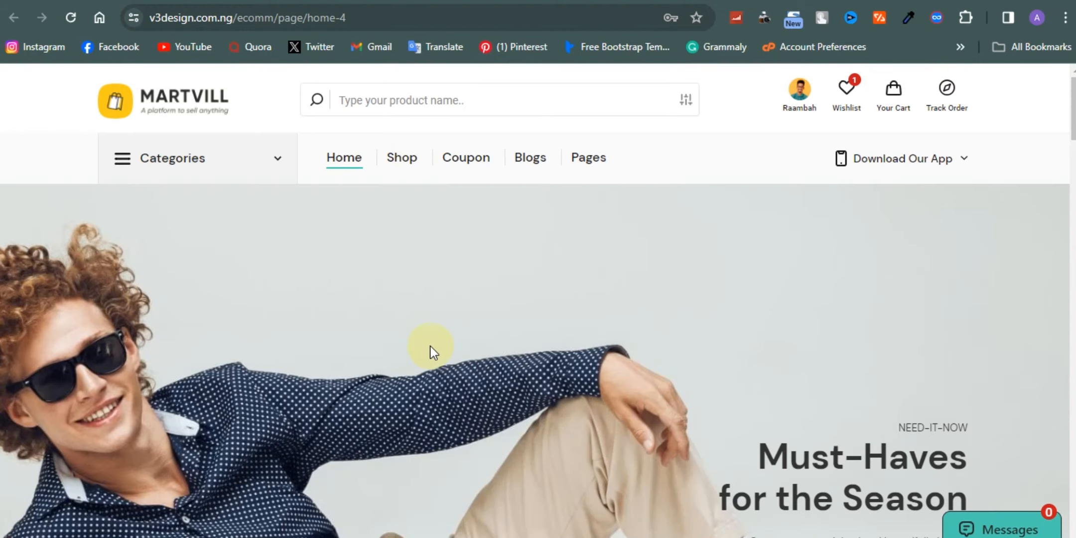
scroll(430, 347, "down", 15)
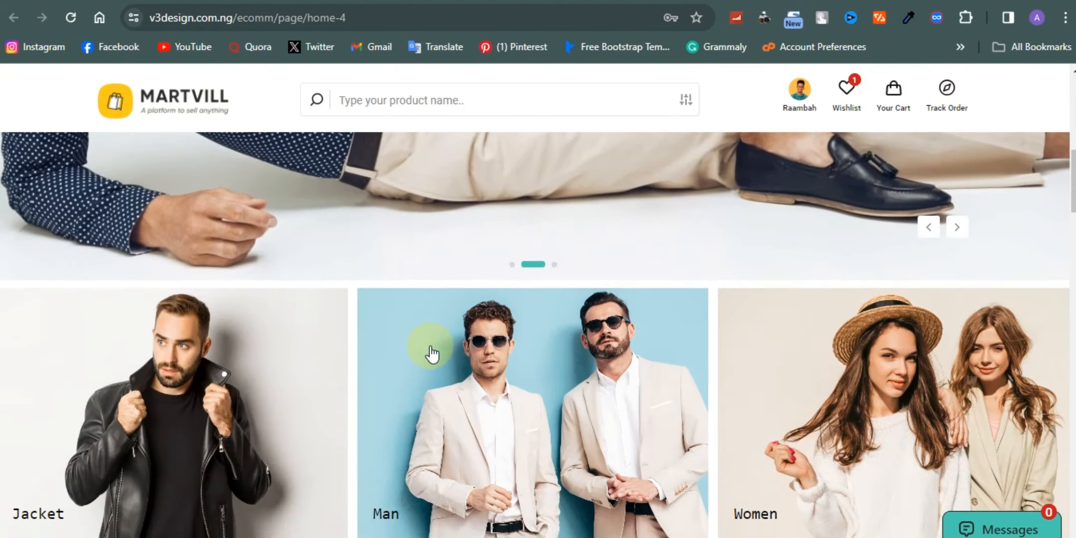
scroll(430, 347, "down", 15)
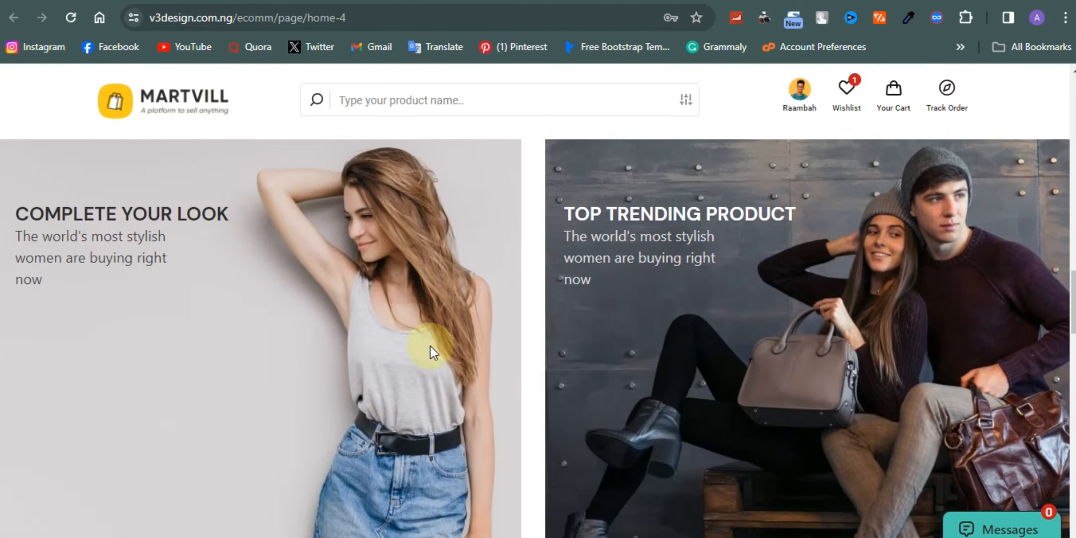
scroll(429, 343, "down", 10)
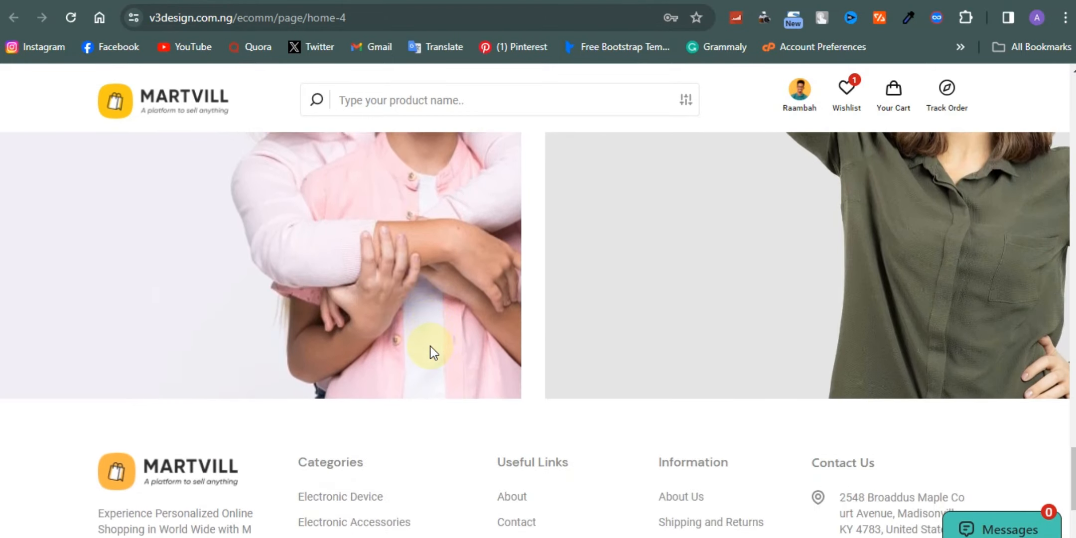
scroll(429, 346, "up", 6)
scroll(430, 346, "up", 2)
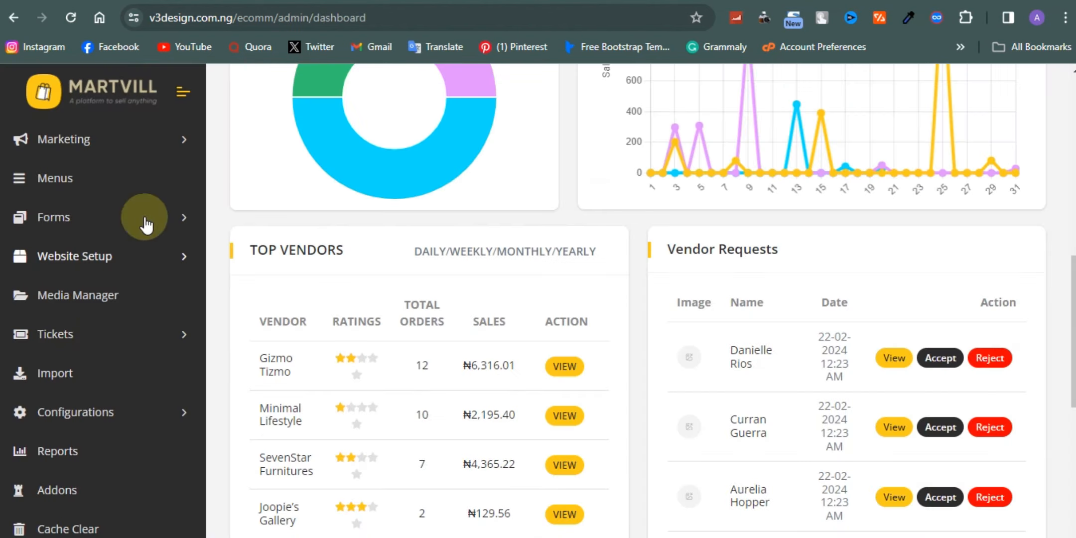
- Expand the Tickets menu in the admin sidebar and return to the Home 4 page
left_click(109, 339)
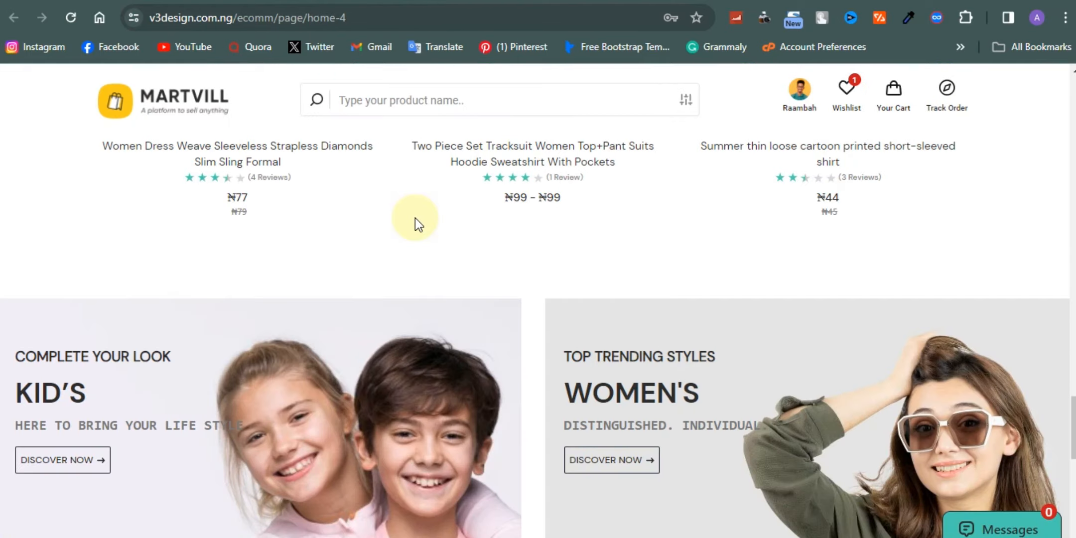
scroll(415, 218, "up", 20)
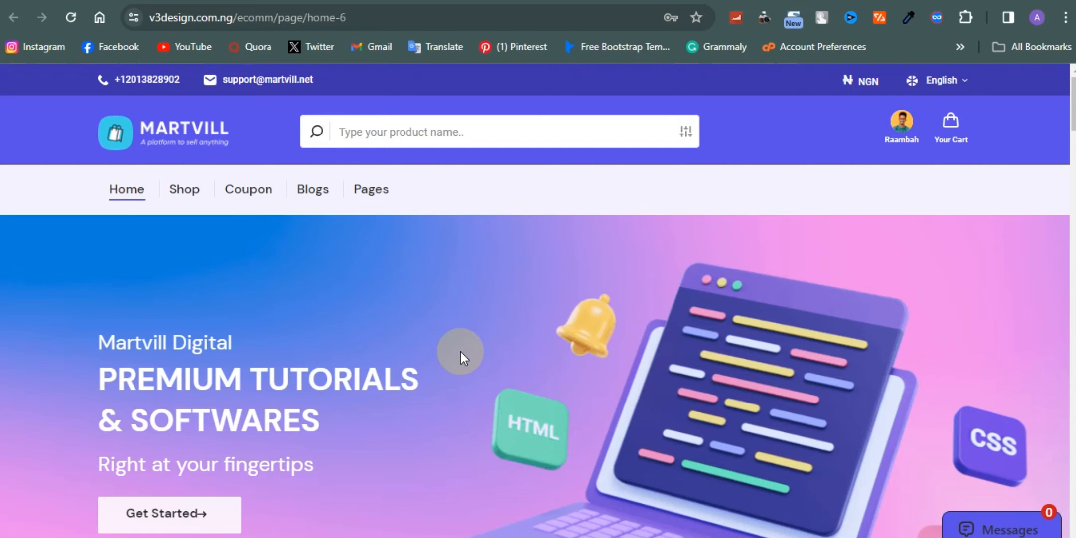
- Scroll through the Home 6 digital products layout with its categories, features and promo banners
scroll(460, 349, "down", 10)
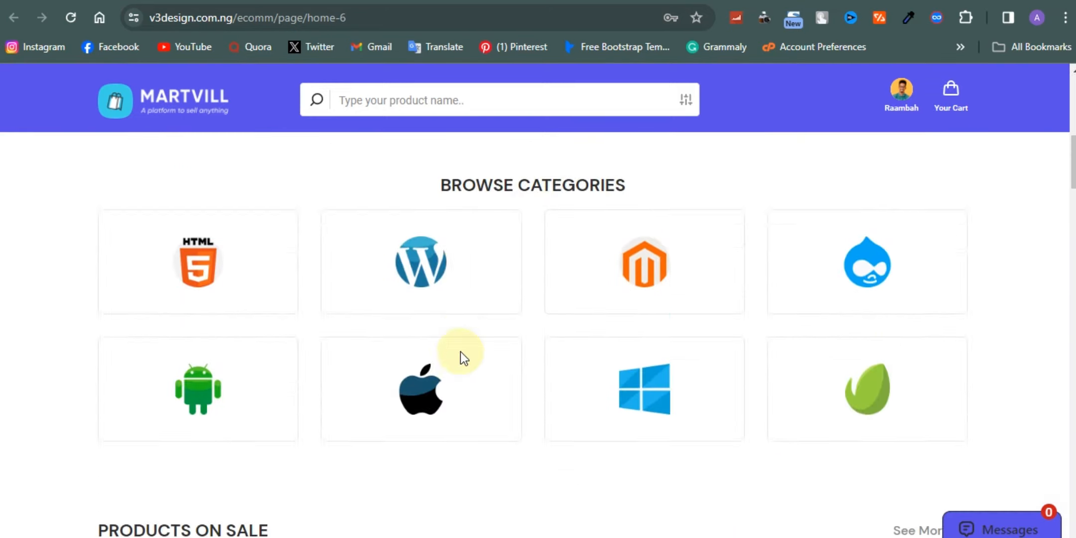
scroll(460, 351, "down", 10)
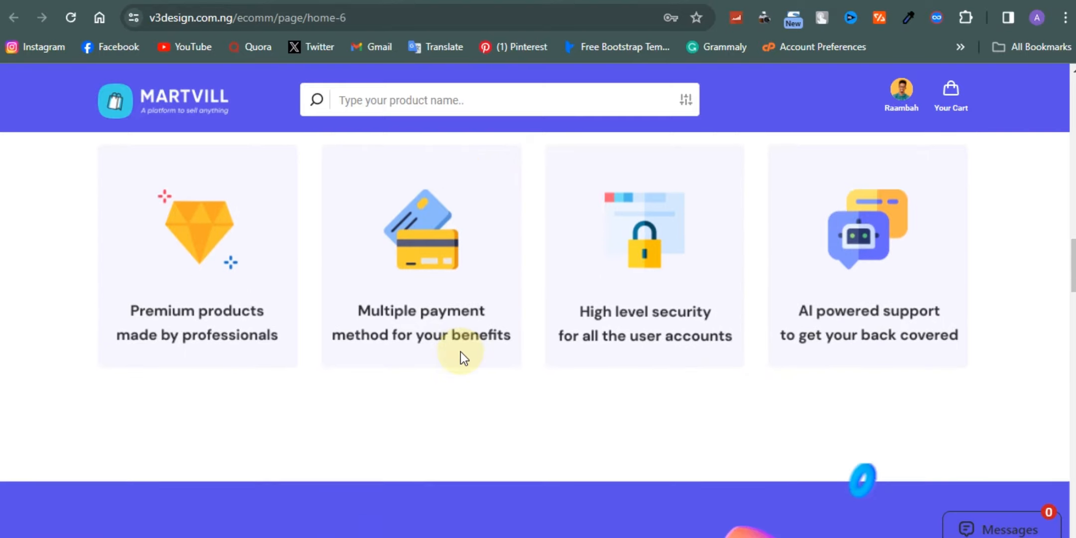
scroll(460, 349, "down", 10)
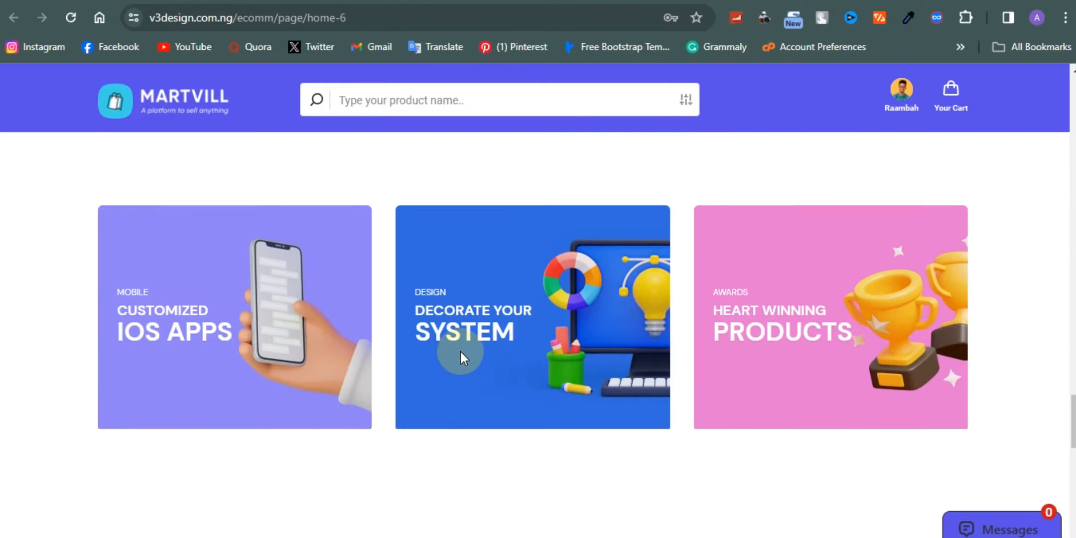
scroll(460, 351, "down", 5)
scroll(461, 351, "up", 10)
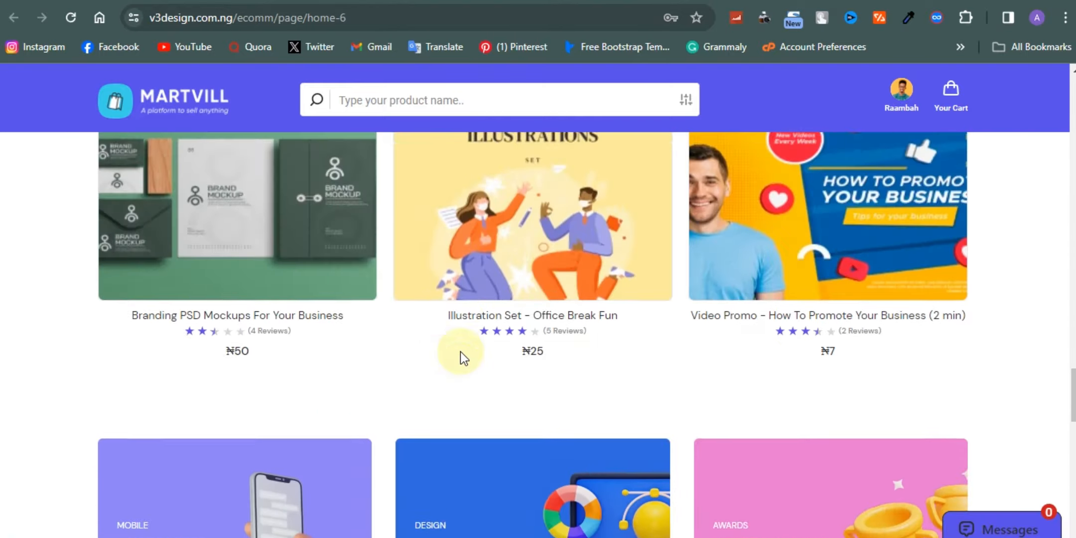
scroll(460, 349, "up", 15)
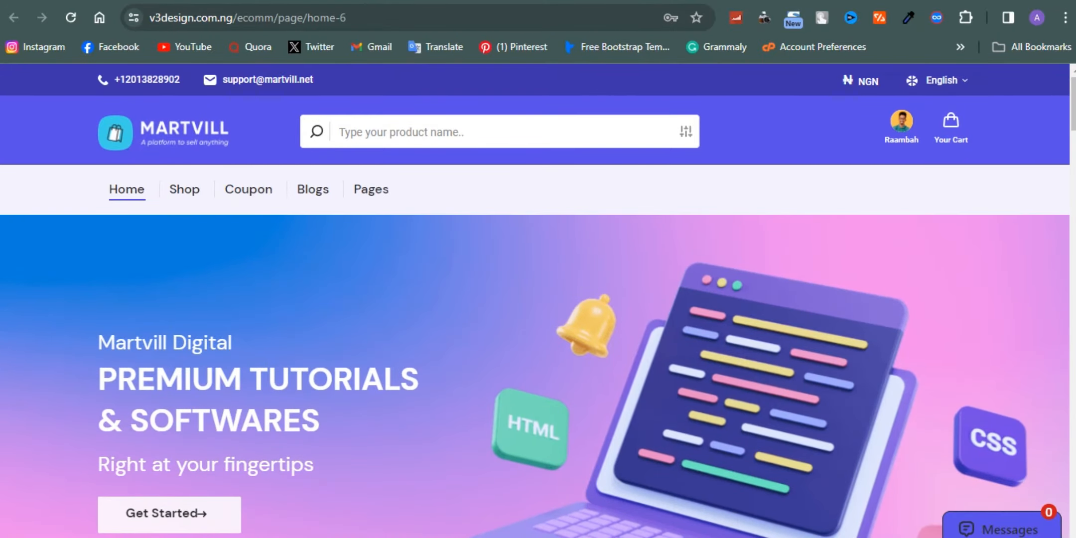
- Open the home-7 storefront page by changing the page number in the address
left_click(525, 16)
key("BackSpace")
type("7")
key("Return")
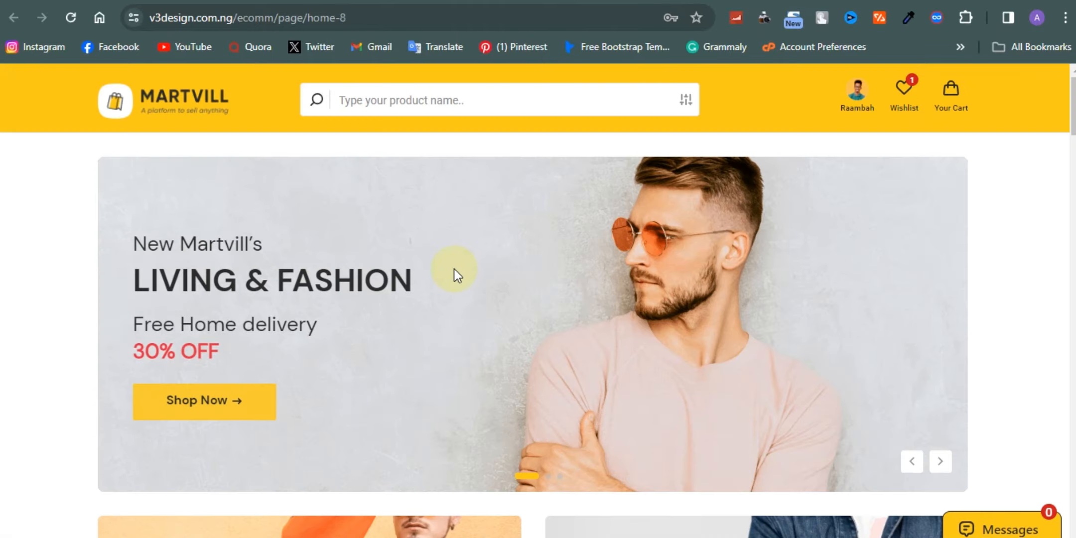
- Browse the Home 8 yellow-themed layout, including its banners, best deals of the week and latest news
scroll(453, 268, "down", 15)
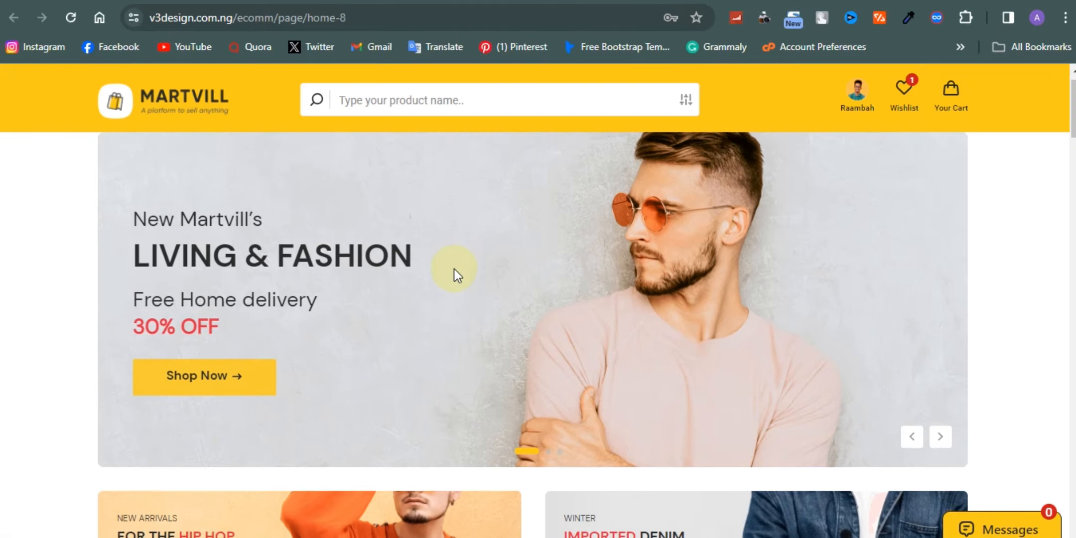
scroll(453, 267, "down", 10)
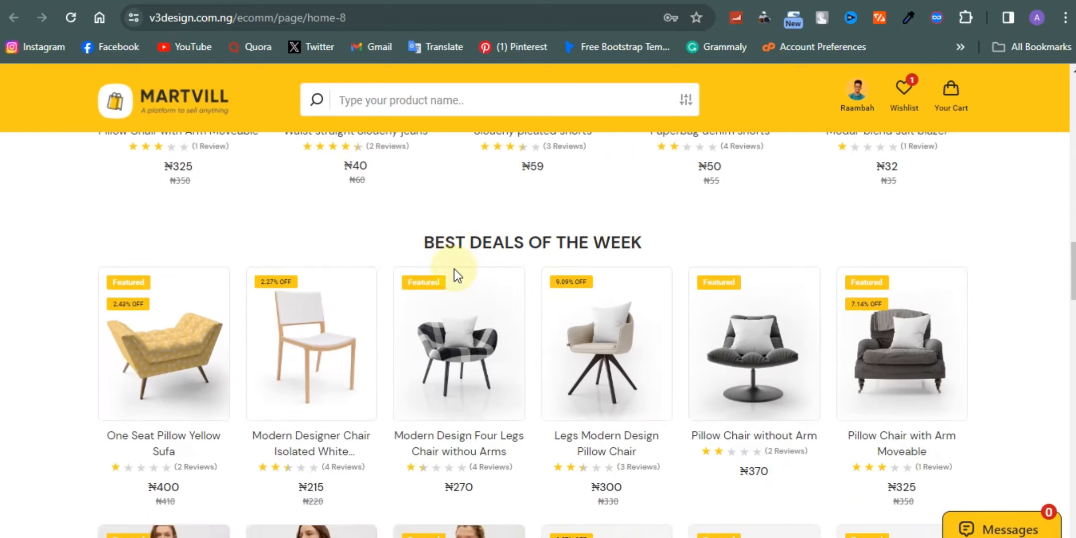
scroll(454, 268, "up", 15)
scroll(454, 268, "up", 10)
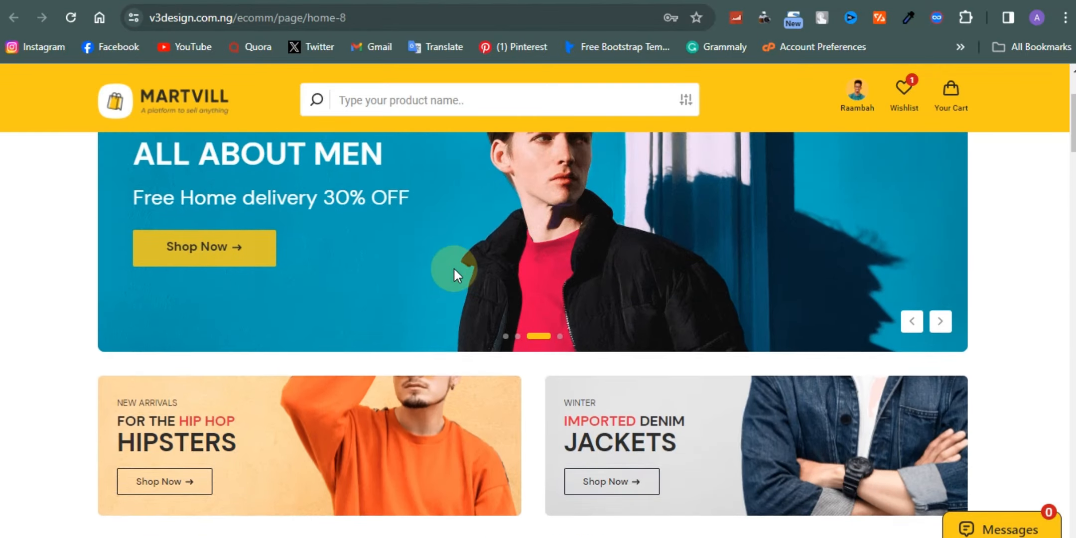
scroll(454, 268, "down", 11)
scroll(453, 268, "down", 15)
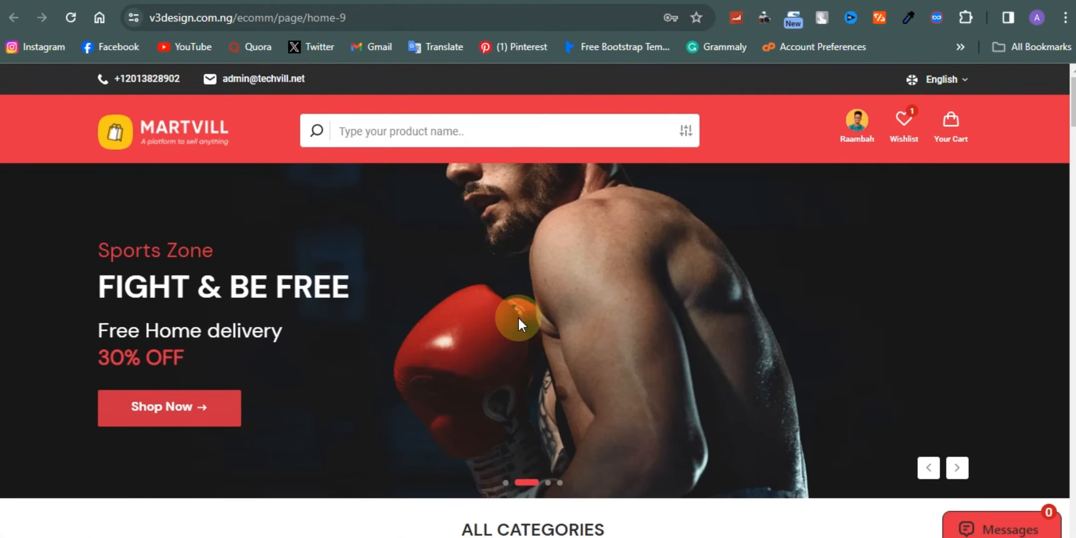
scroll(518, 319, "down", 6)
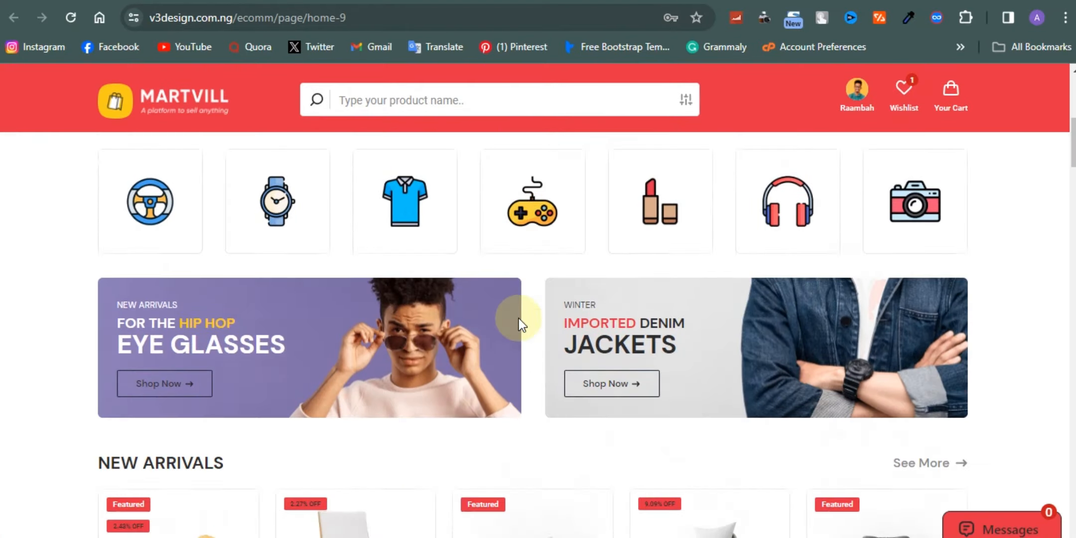
- Browse the Home 9 red-themed layout, advancing the hero slider and viewing new arrivals and top brands
scroll(518, 319, "down", 14)
scroll(518, 318, "up", 11)
scroll(519, 318, "down", 2)
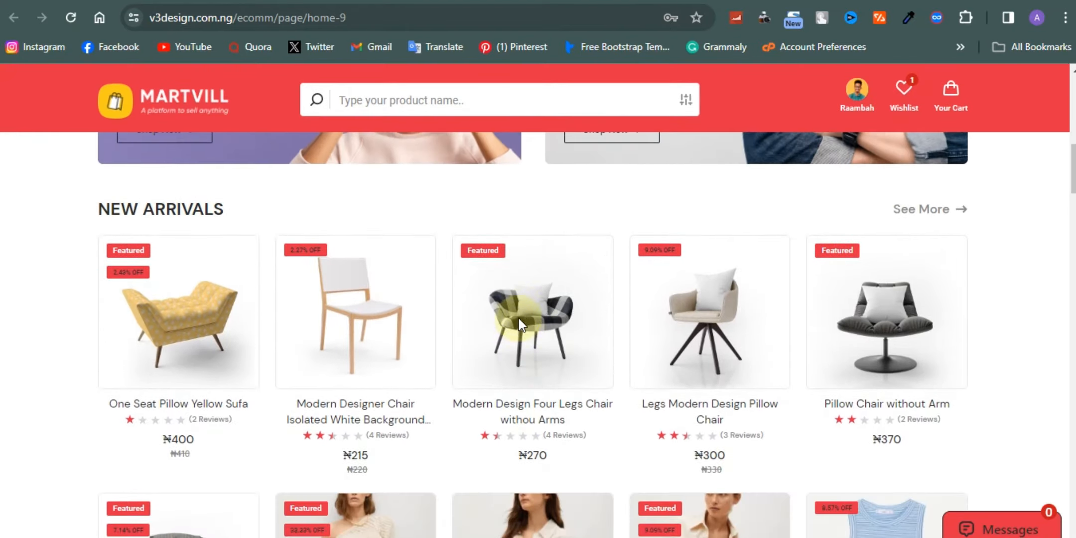
scroll(519, 318, "up", 15)
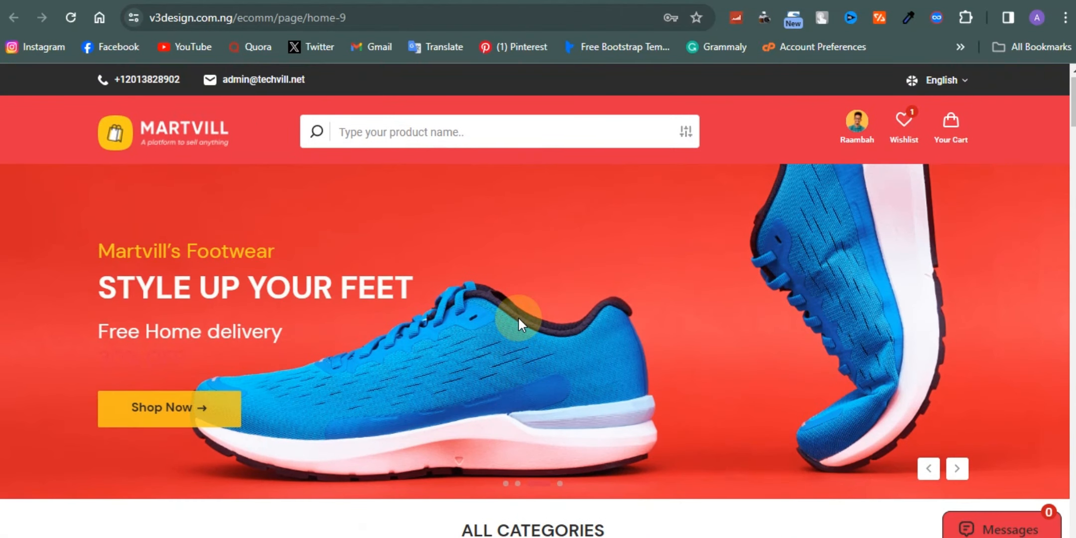
scroll(518, 316, "down", 1)
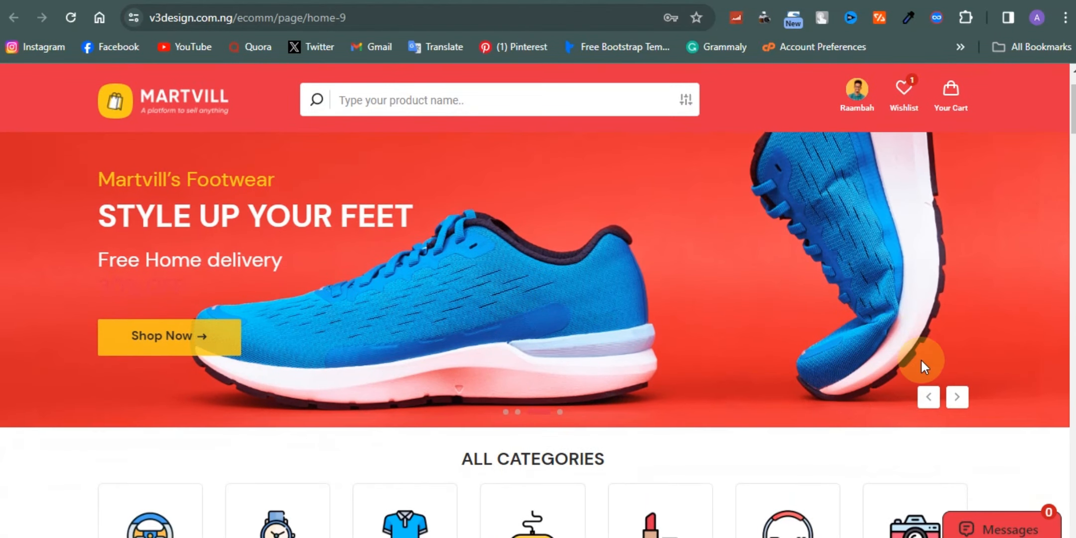
left_click(948, 398)
scroll(948, 398, "up", 1)
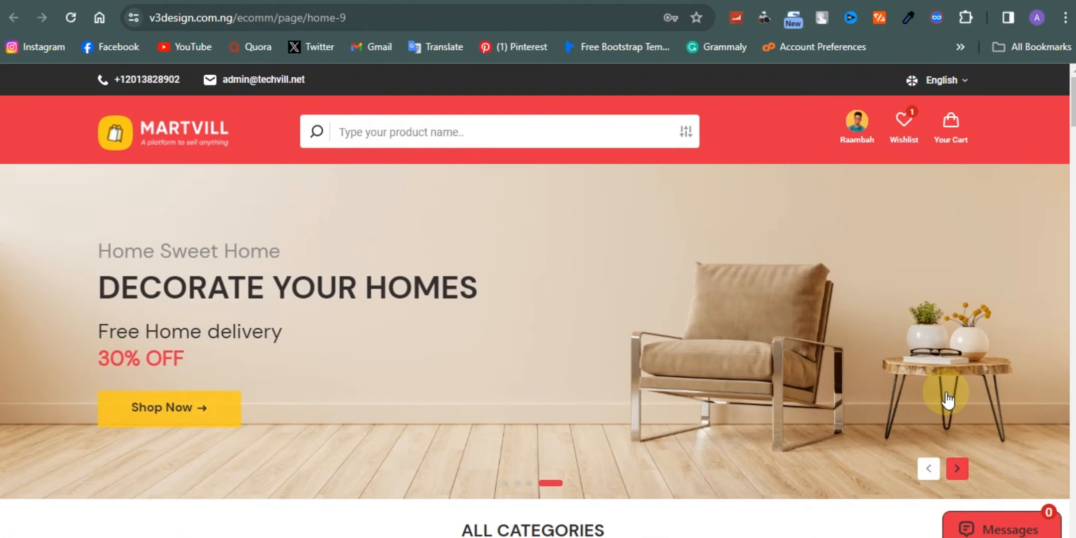
scroll(963, 471, "down", 15)
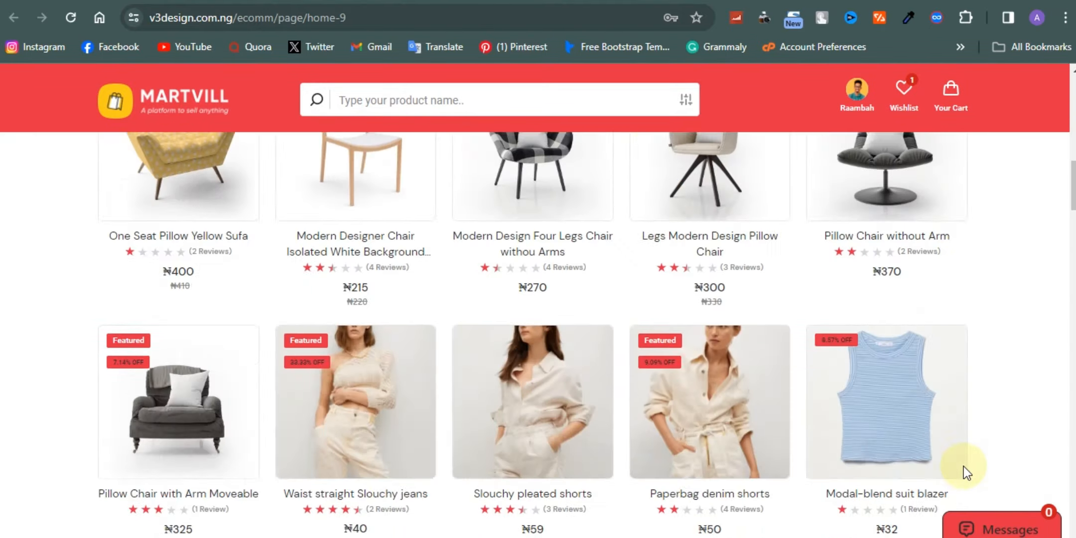
scroll(963, 471, "down", 5)
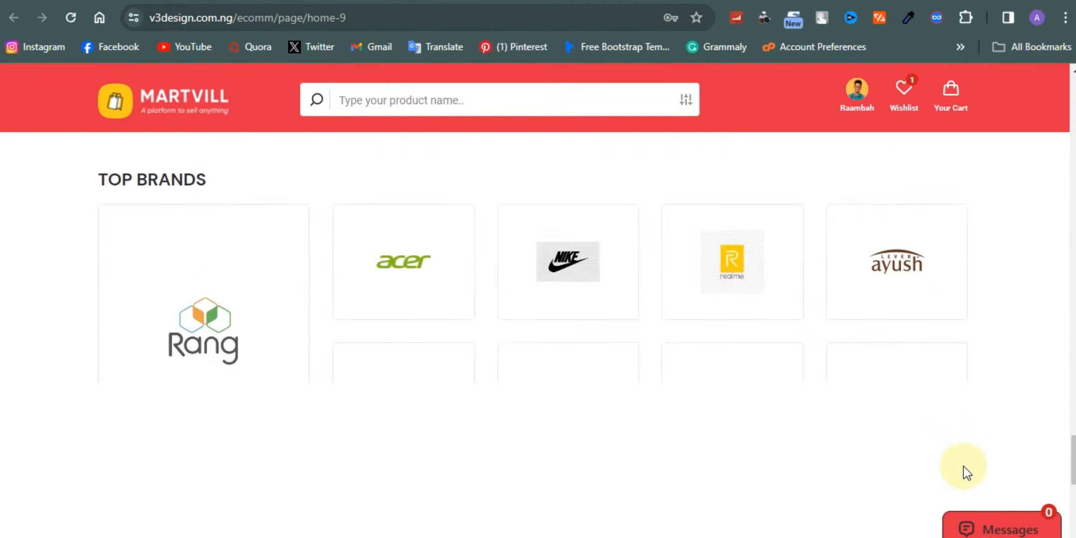
scroll(963, 470, "up", 10)
scroll(963, 466, "up", 5)
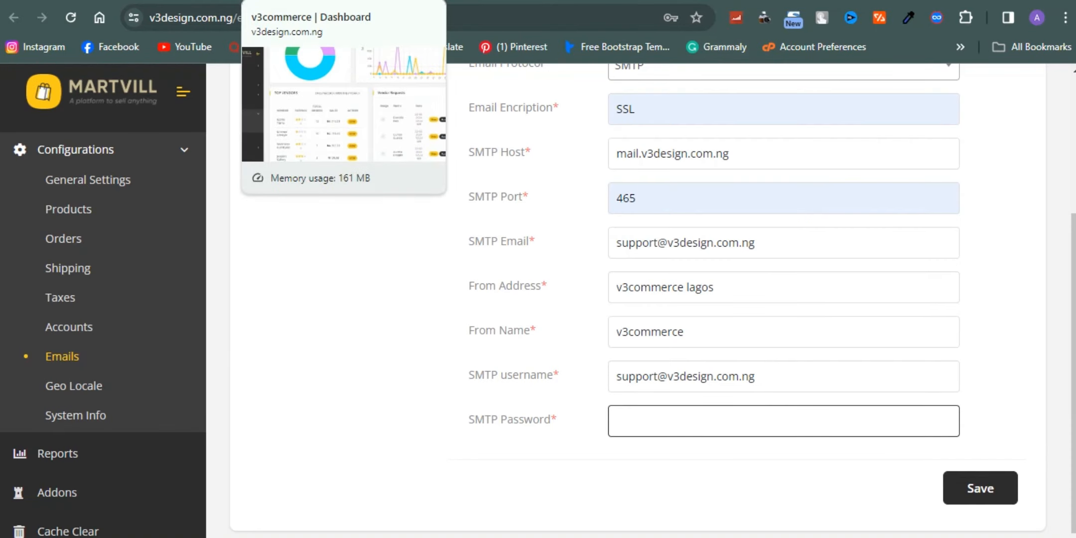
- Switch back to the admin Dashboard tab and scroll over its statistics and sidebar menus
left_click(299, 1)
scroll(40, 266, "down", 1)
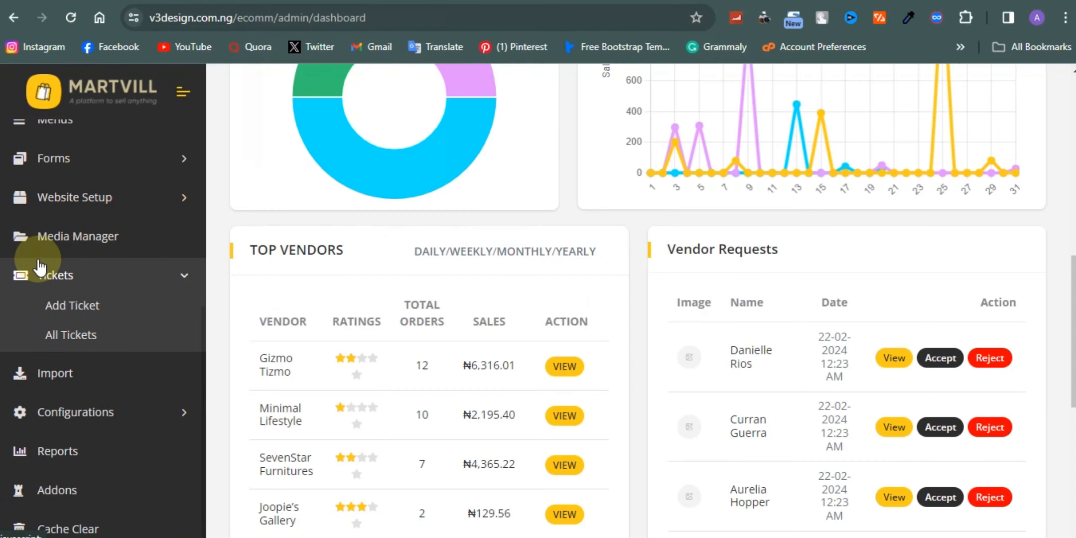
scroll(289, 267, "up", 10)
scroll(290, 266, "down", 3)
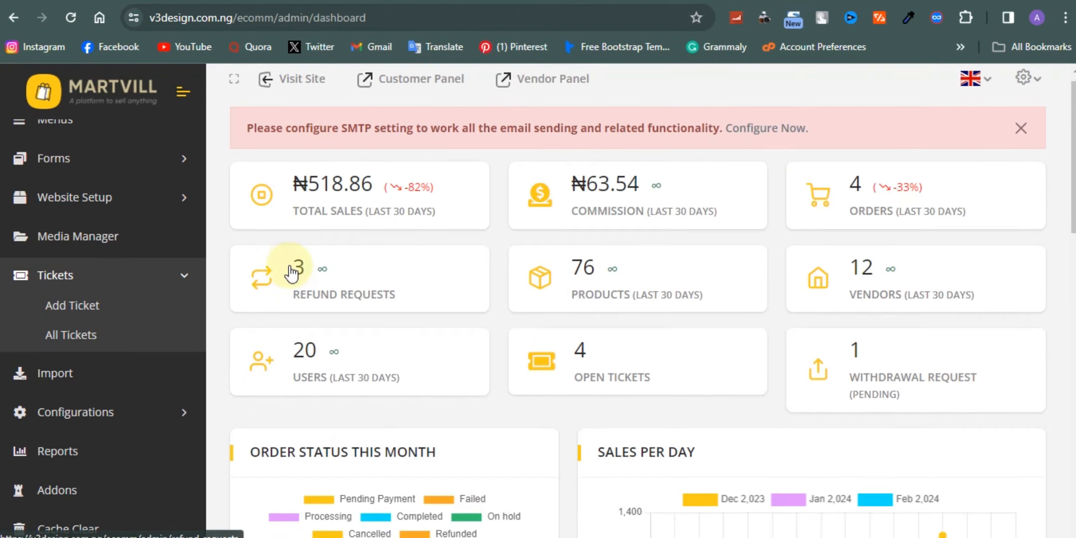
scroll(289, 266, "up", 2)
scroll(291, 273, "up", 1)
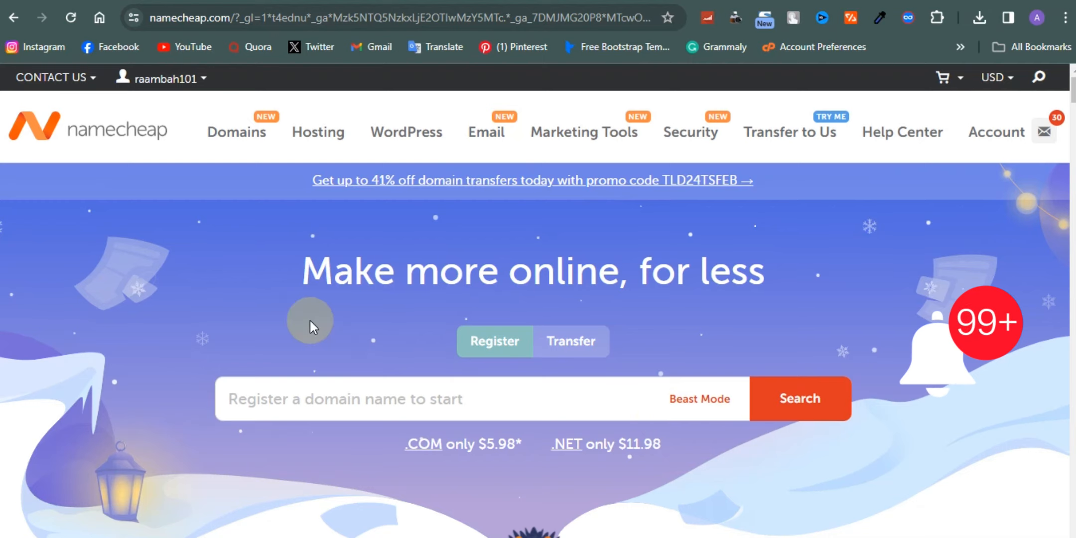
- Search Namecheap for the domain v3commerce.com
scroll(310, 321, "down", 2)
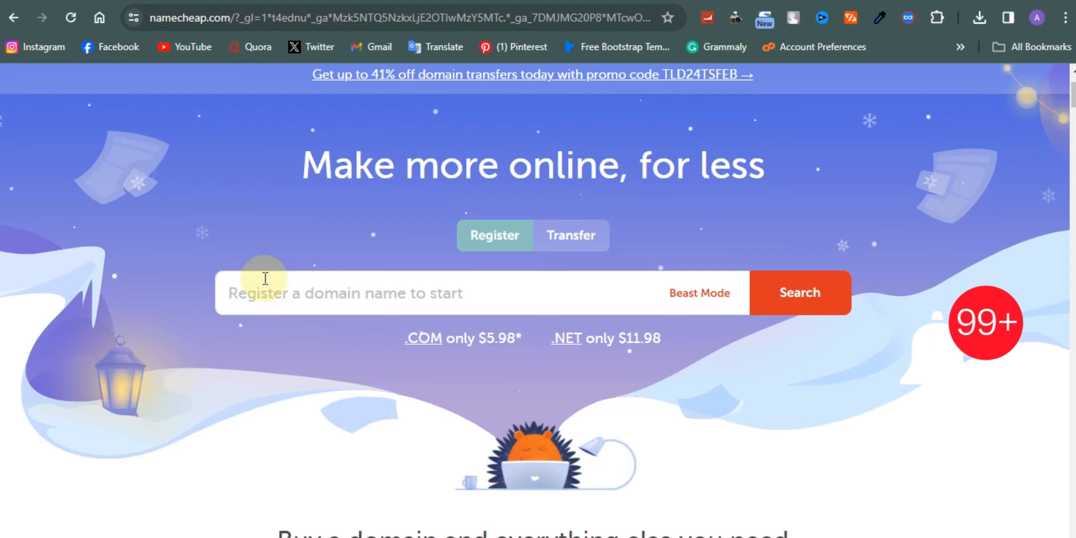
scroll(265, 279, "down", 5)
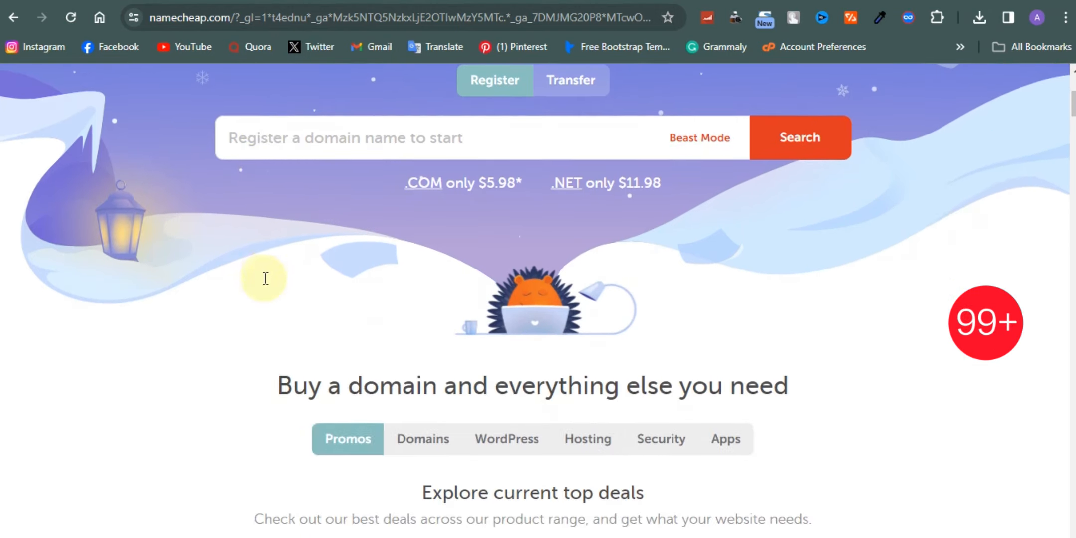
scroll(265, 278, "up", 6)
scroll(265, 278, "down", 3)
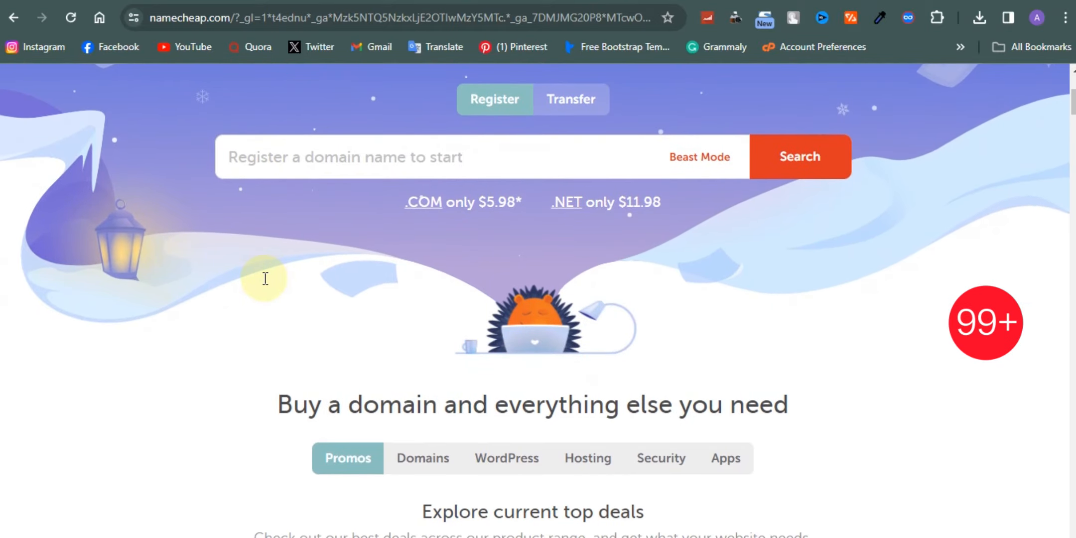
left_click(304, 172)
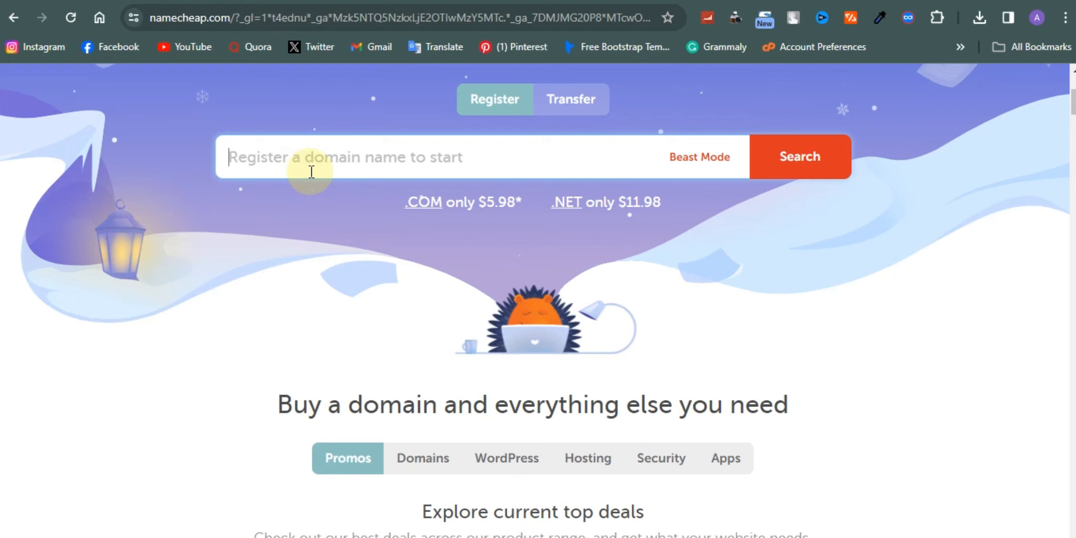
type("v3")
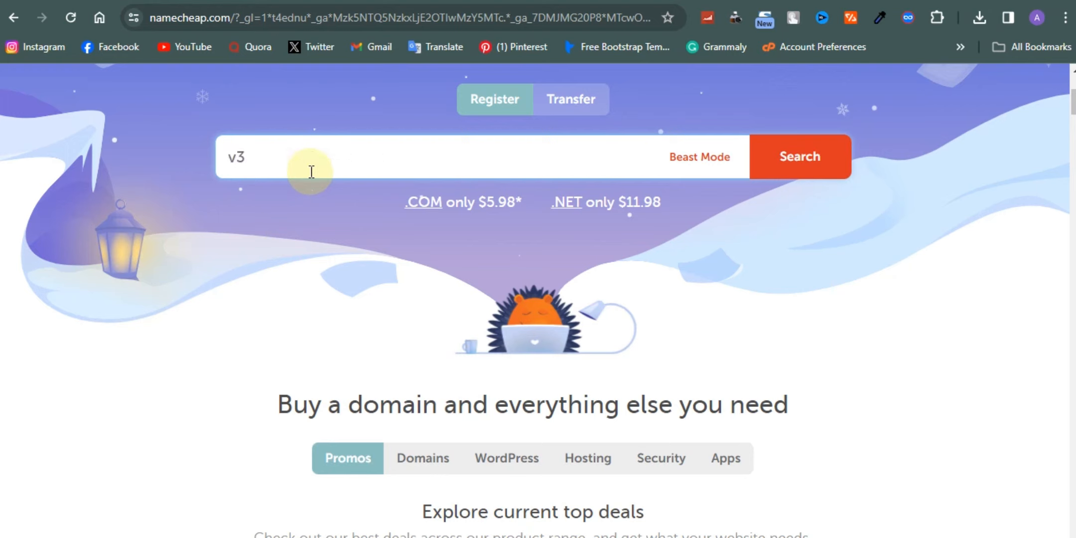
type("commerce.com")
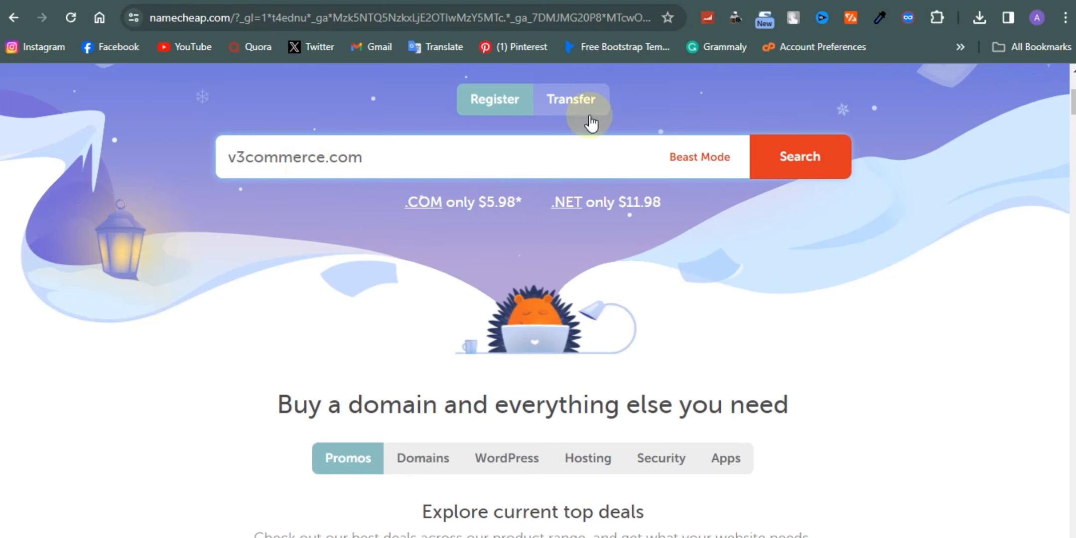
left_click(774, 157)
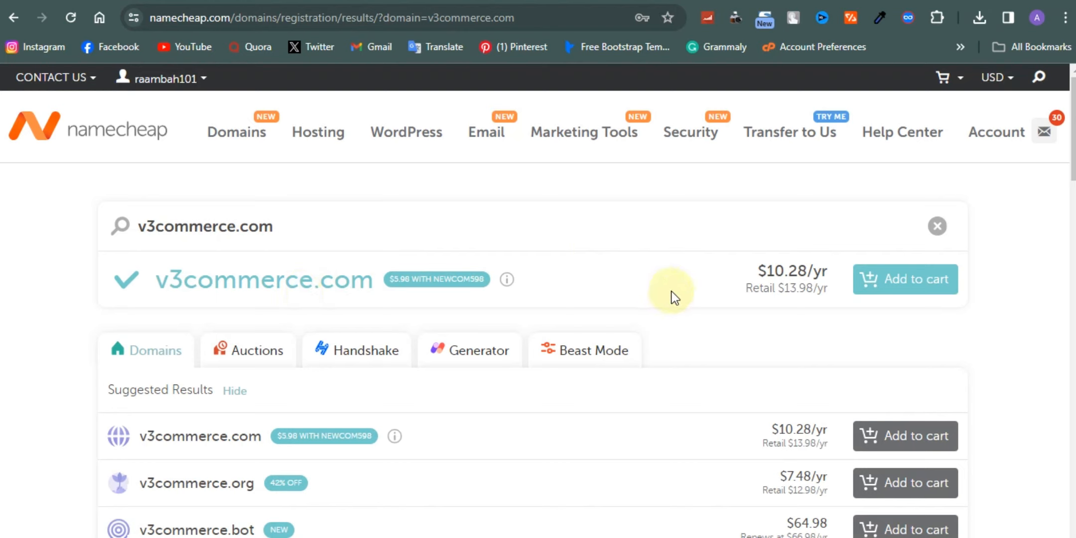
- Examine the v3commerce.com yearly price and the promo code shown in its info tooltip
left_click_drag(766, 270, 801, 280)
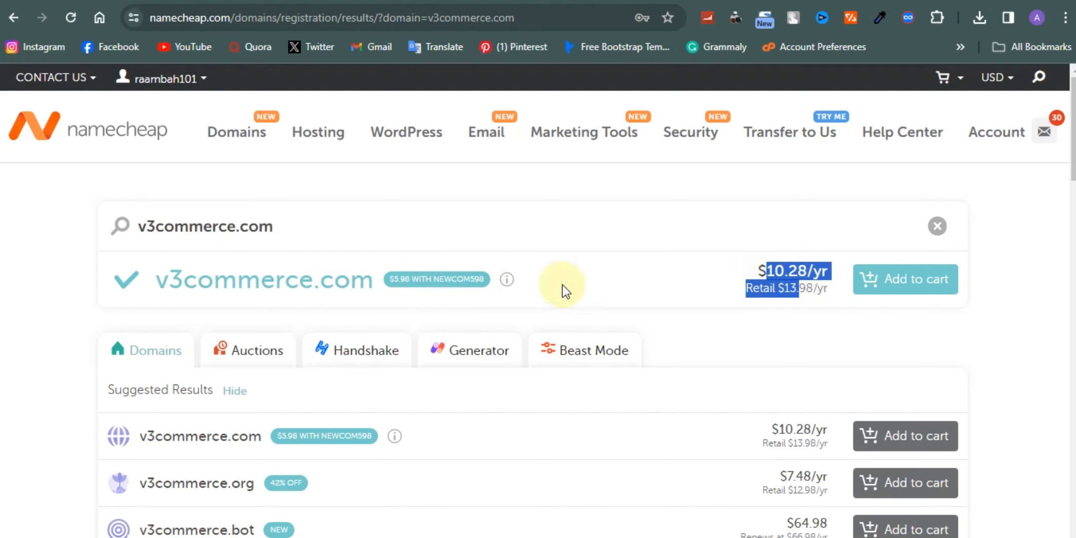
mouse_move(508, 280)
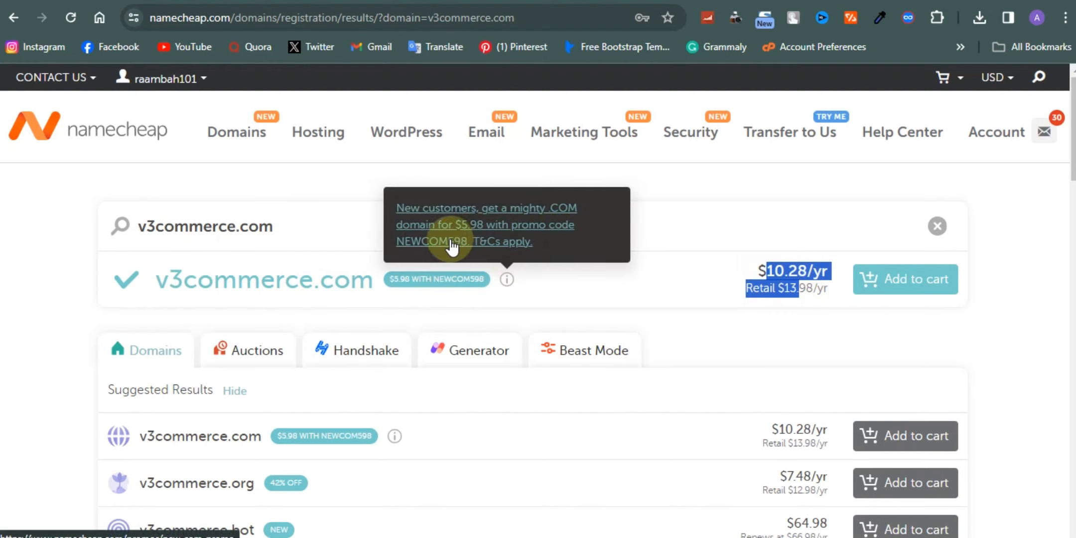
left_click_drag(387, 239, 471, 243)
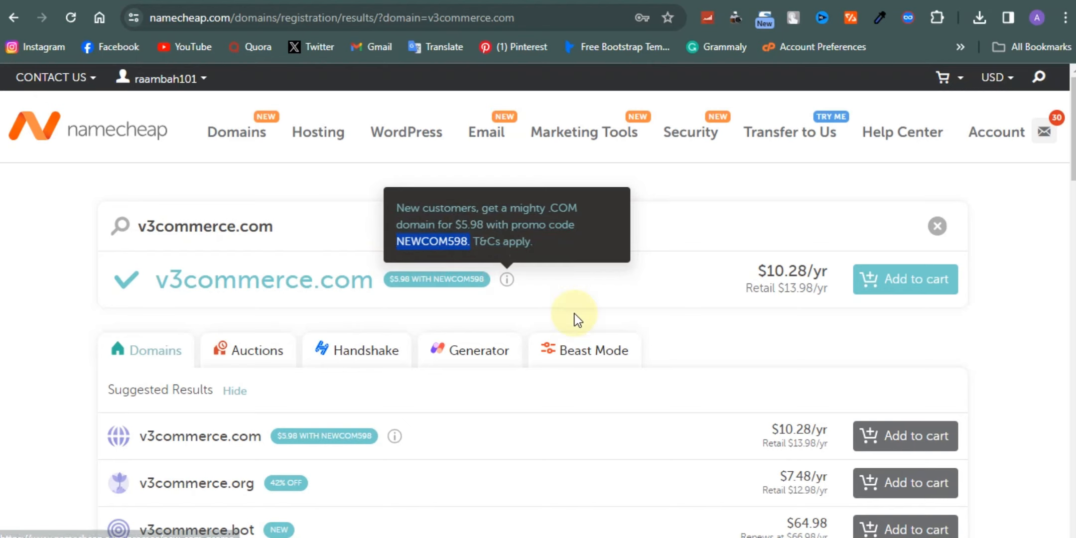
scroll(671, 315, "down", 1)
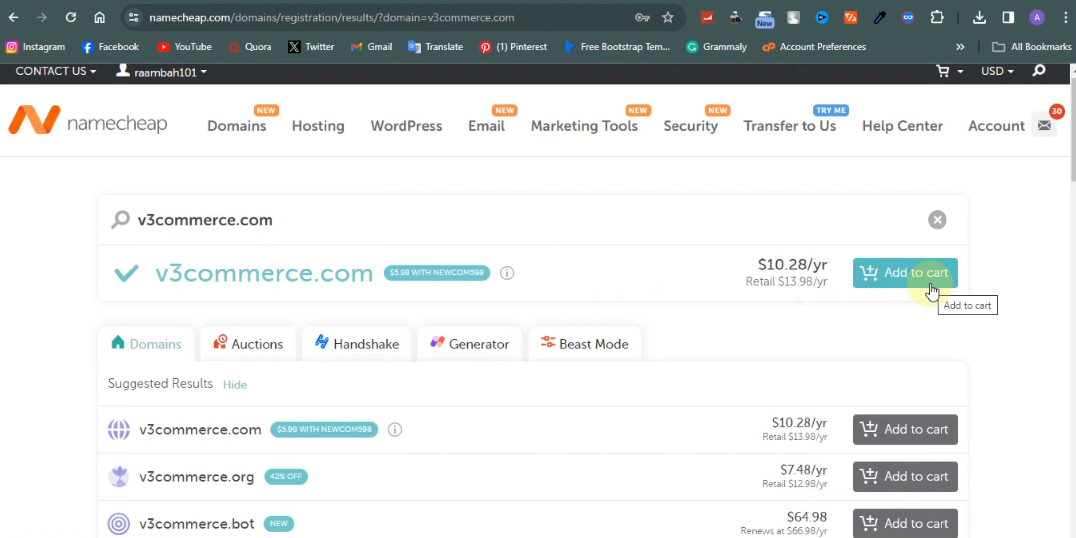
- Open the Shared Hosting page and examine the Stellar plan's included websites, storage, mailboxes and builder
mouse_move(314, 122)
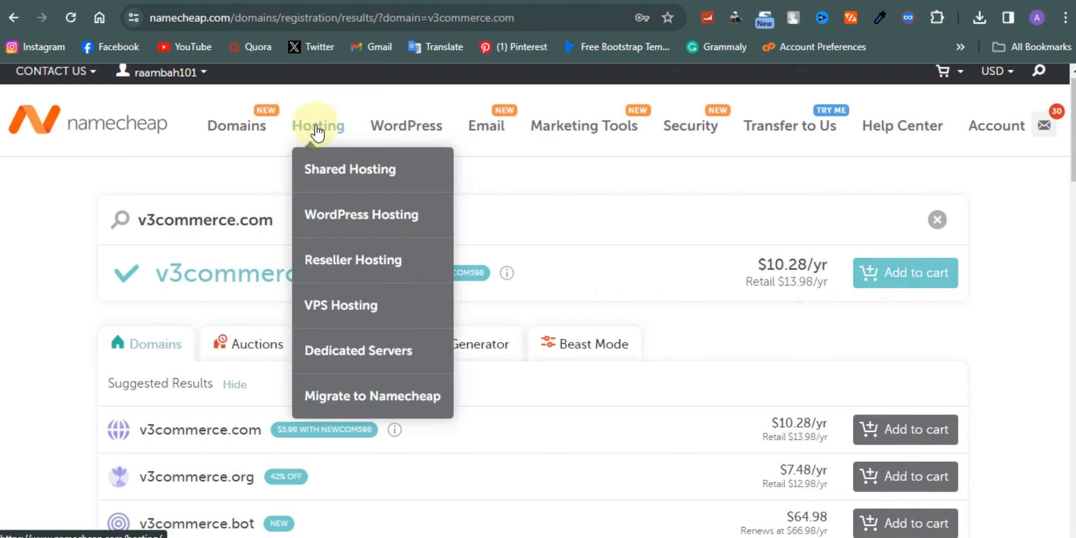
left_click(339, 168)
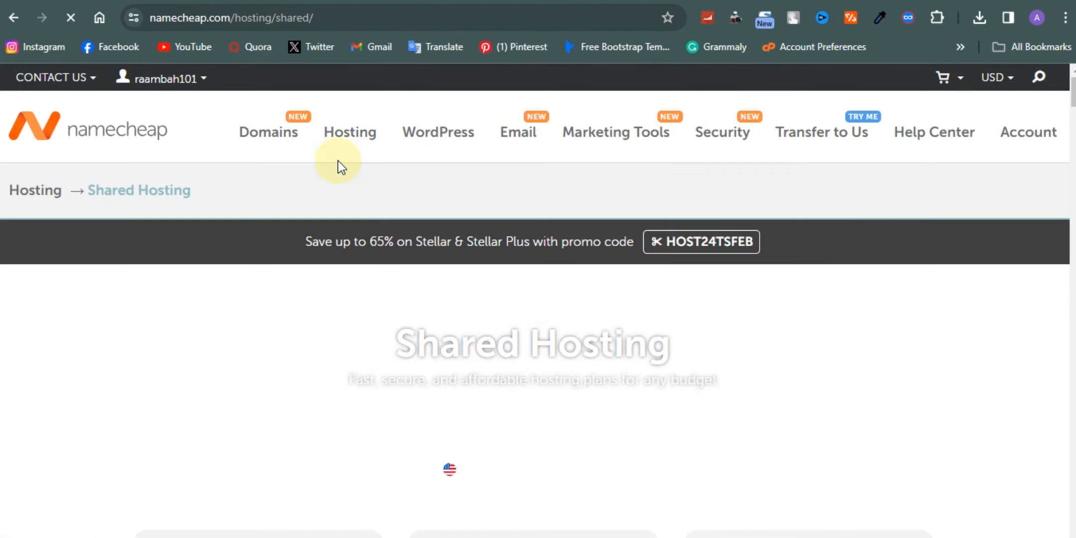
scroll(338, 160, "down", 5)
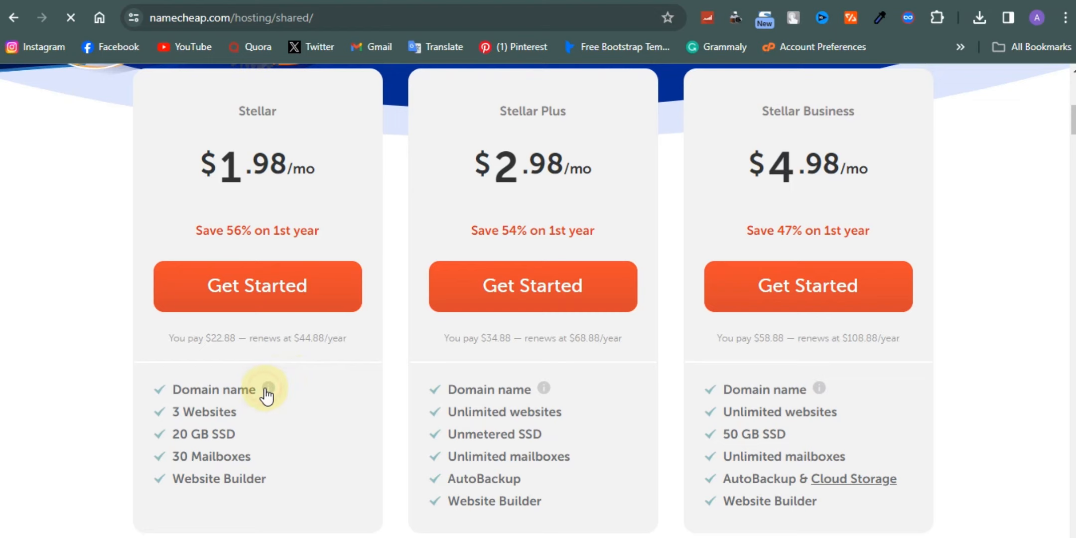
scroll(266, 393, "down", 2)
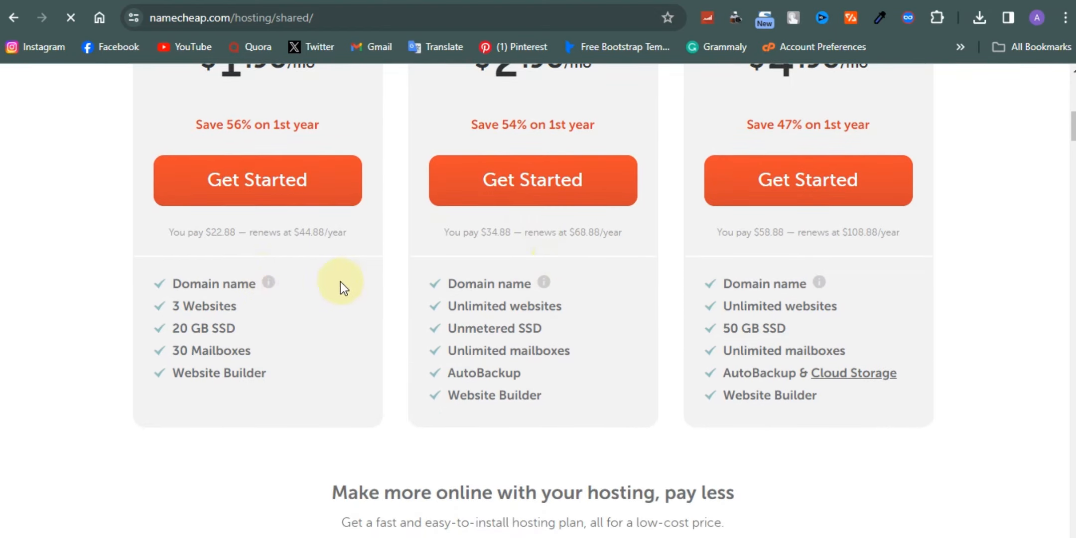
left_click_drag(244, 305, 163, 310)
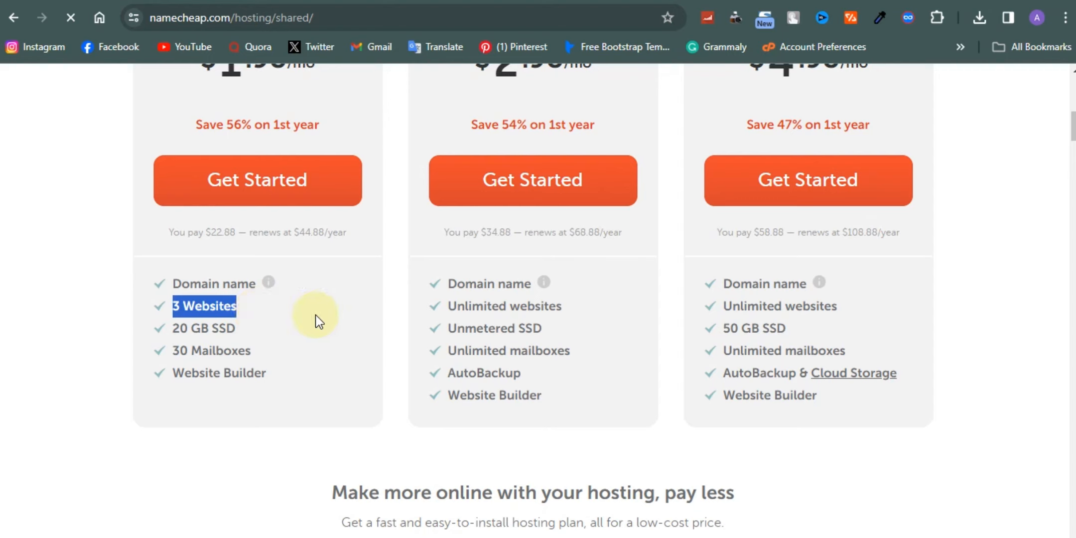
left_click_drag(249, 333, 183, 333)
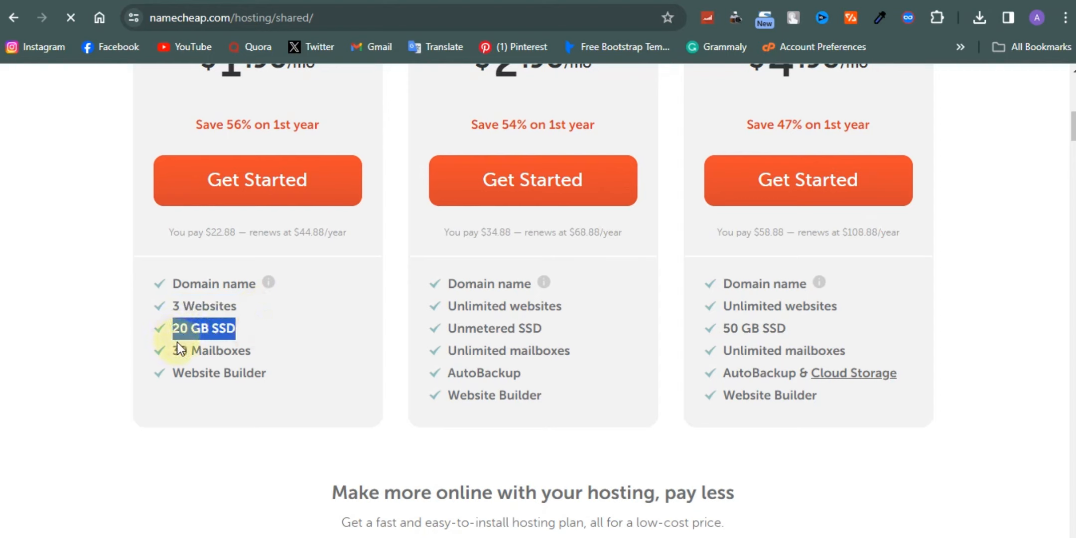
left_click_drag(174, 348, 192, 383)
left_click(257, 349)
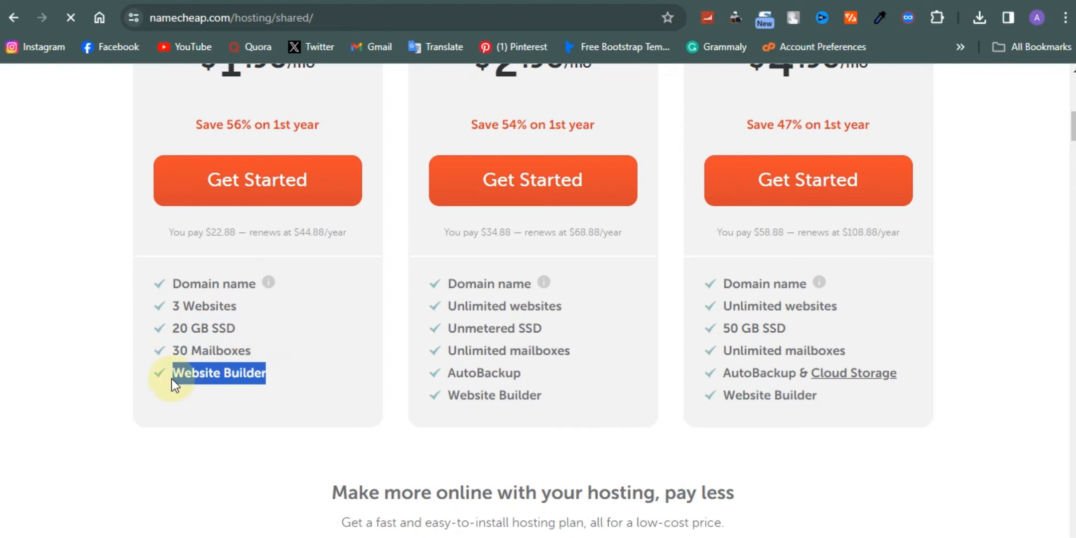
scroll(172, 378, "up", 1)
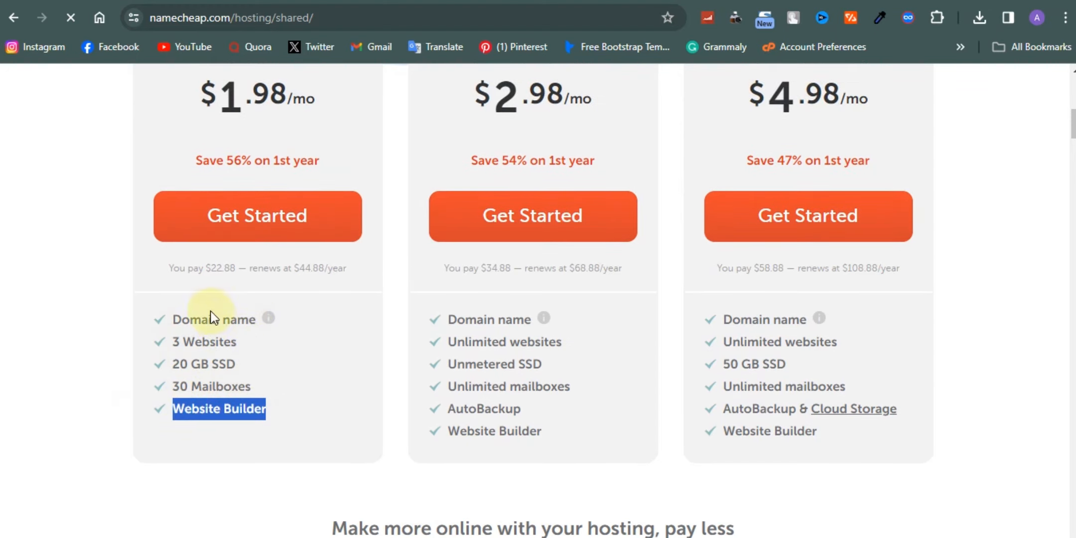
- Examine the Stellar plan's first-year payment and renewal price across the hosting plans
left_click_drag(211, 269, 238, 269)
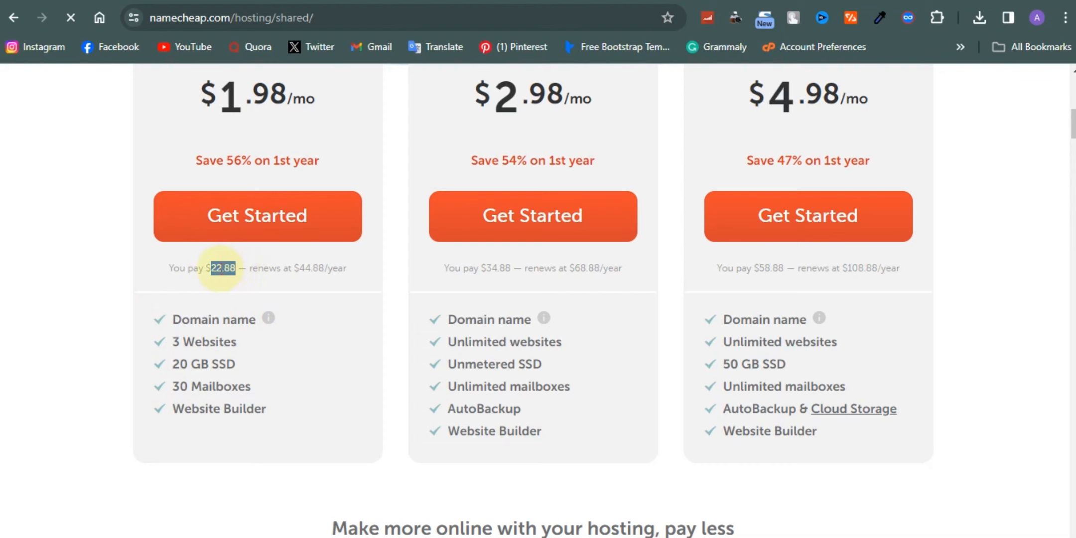
left_click(221, 269)
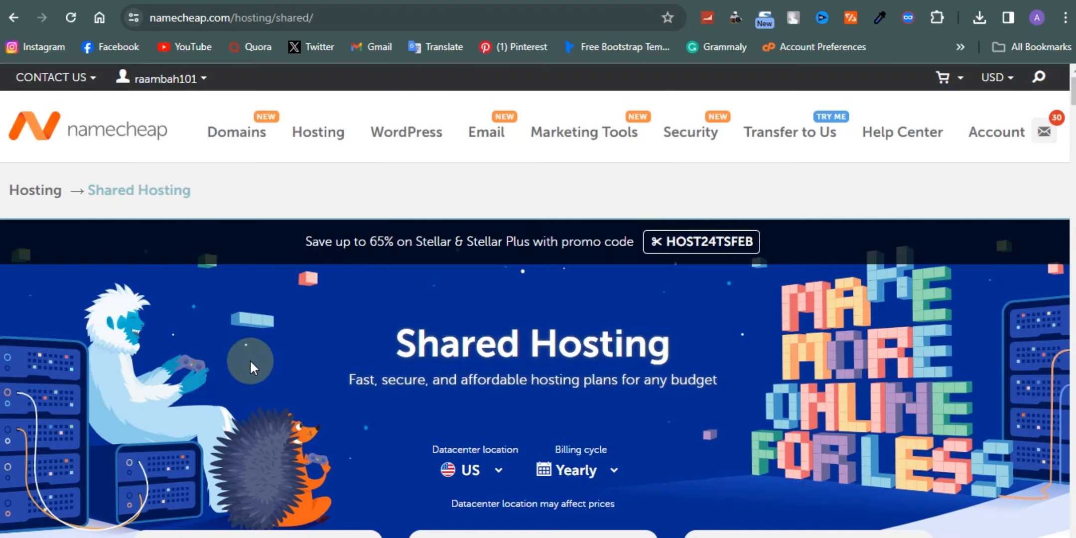
scroll(250, 359, "down", 5)
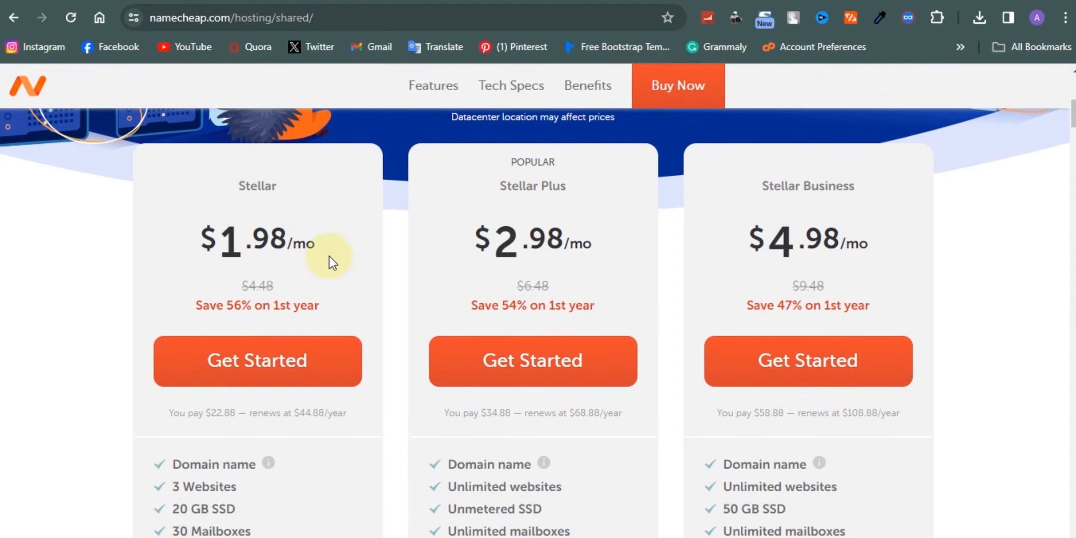
scroll(377, 292, "down", 2)
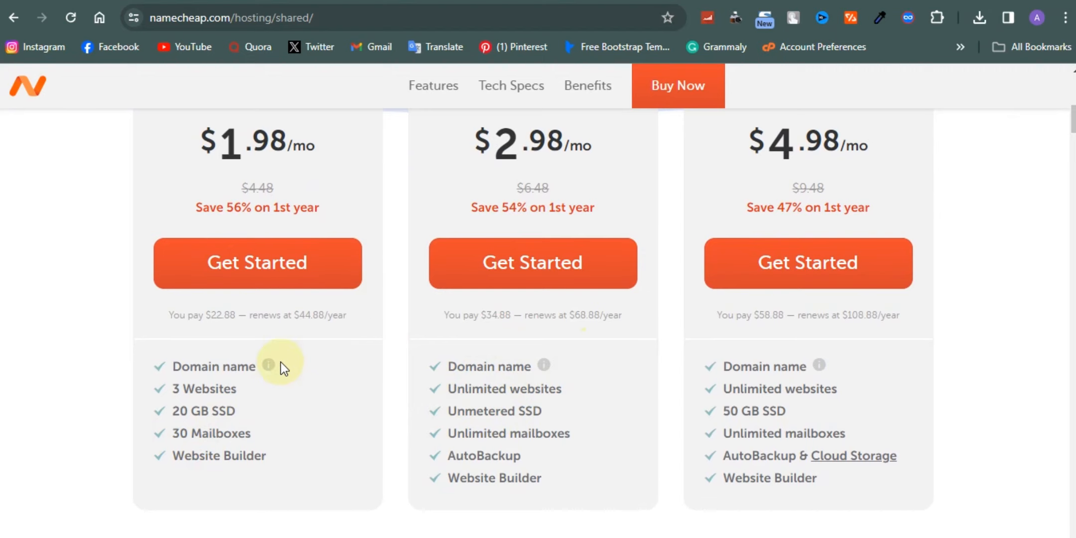
mouse_move(267, 374)
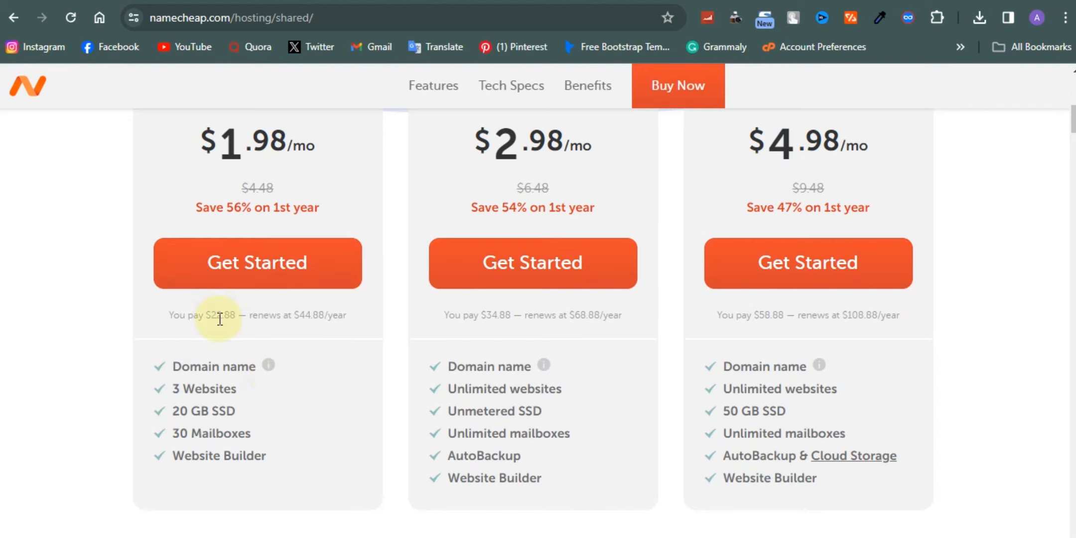
left_click_drag(221, 317, 213, 317)
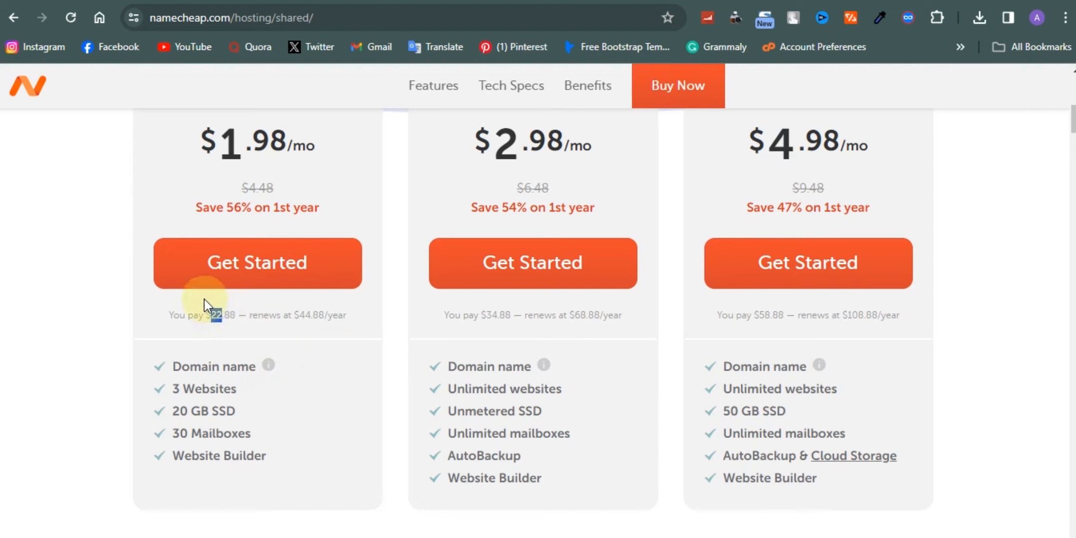
left_click(216, 310)
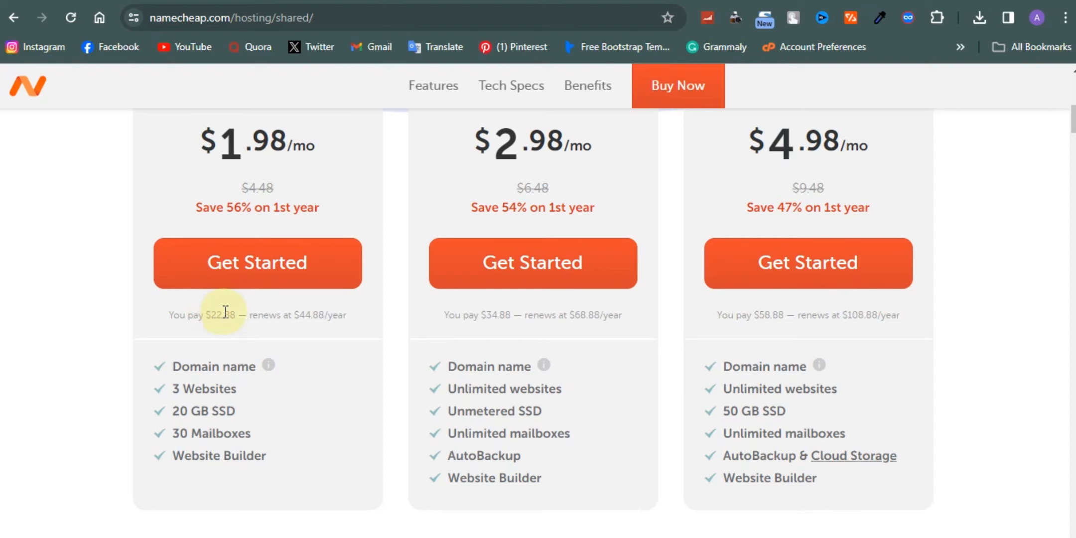
scroll(235, 292, "up", 5)
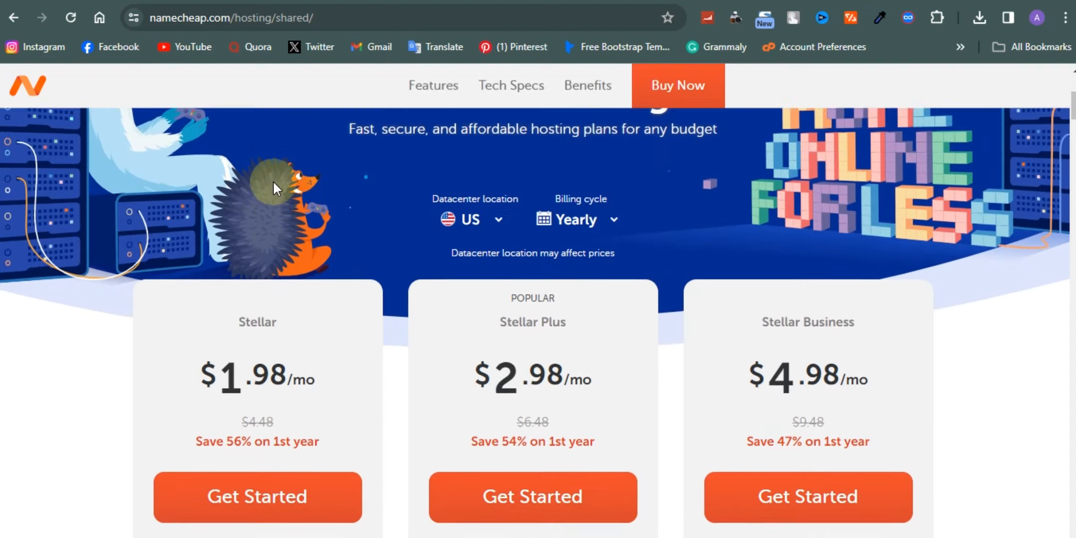
scroll(274, 188, "down", 1)
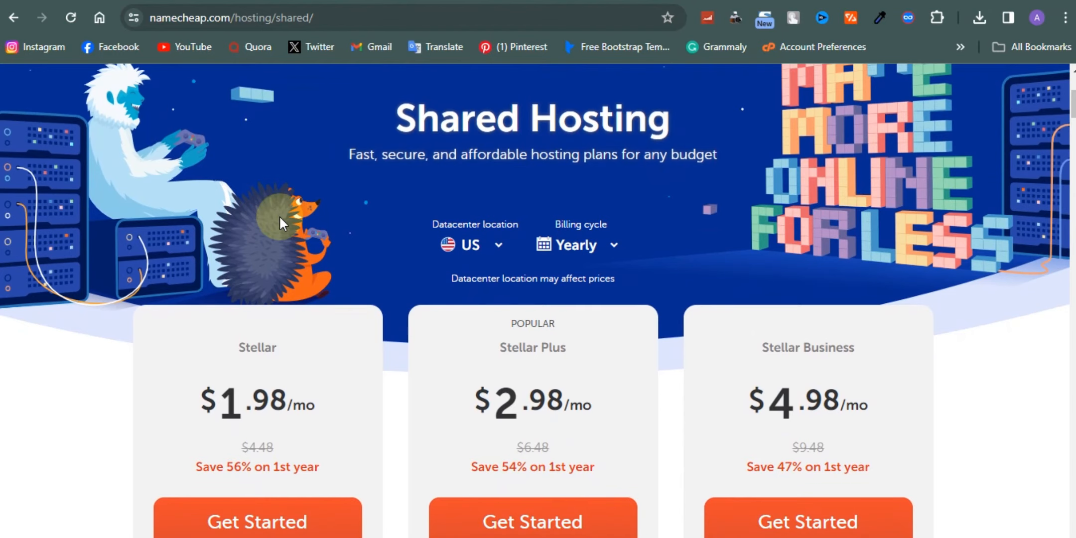
scroll(280, 219, "up", 4)
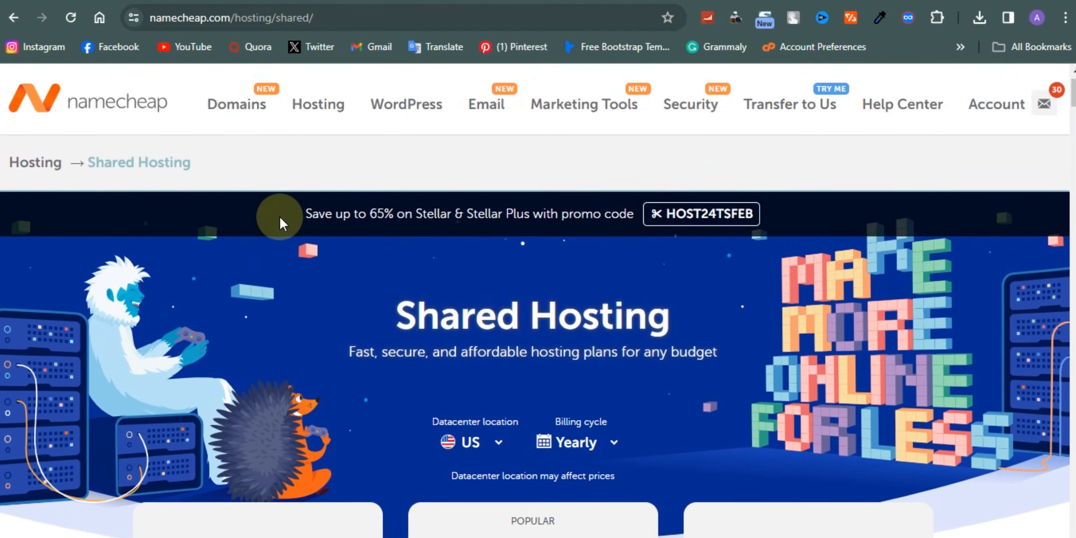
scroll(279, 215, "down", 1)
scroll(148, 236, "up", 2)
- Browse the cPanel scripts, file tools and email sections
scroll(177, 223, "down", 2)
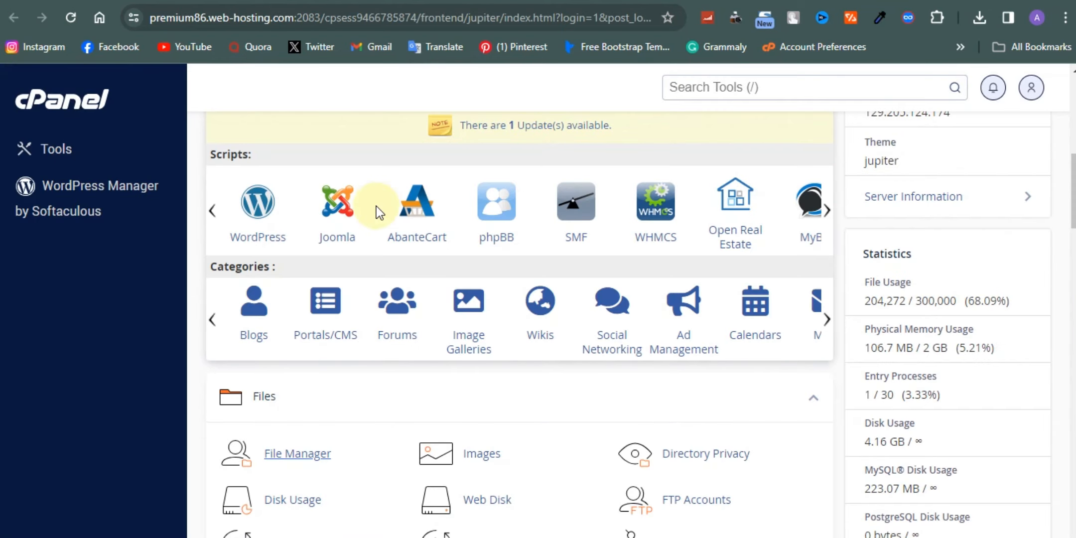
scroll(375, 206, "up", 1)
scroll(375, 205, "down", 1)
scroll(375, 206, "down", 2)
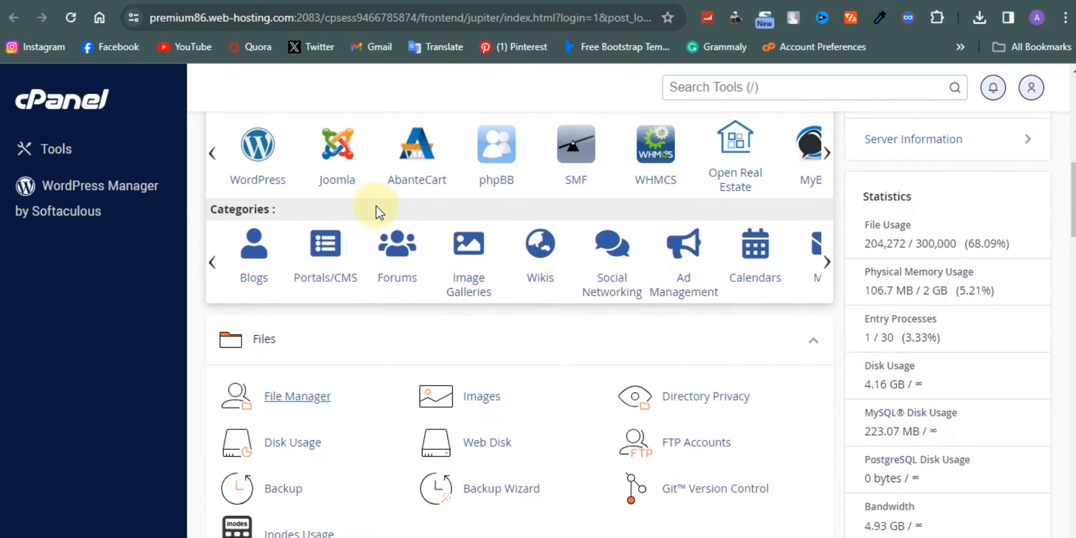
scroll(376, 205, "down", 4)
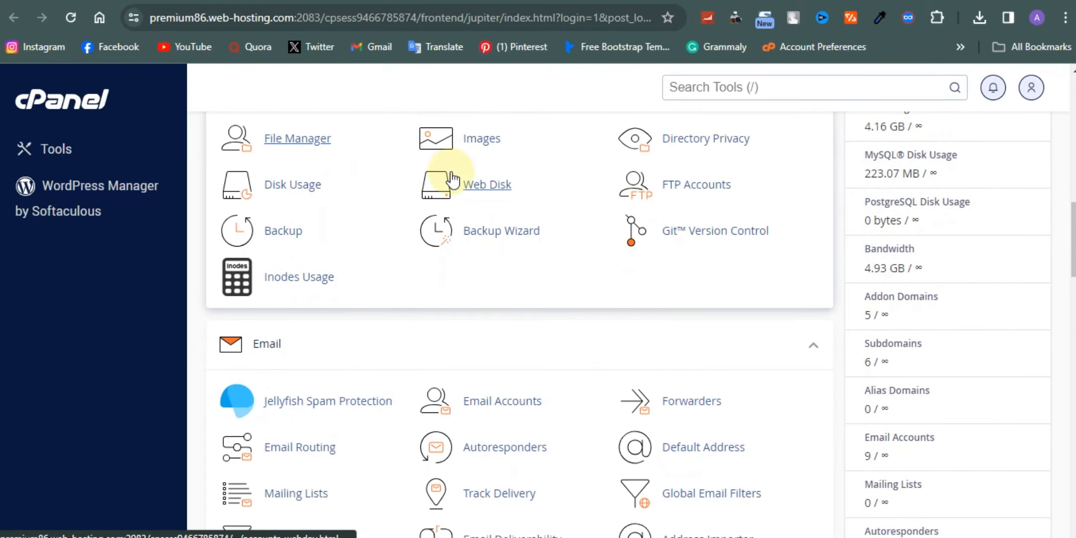
- Open YouTube and search for "cpanel mastery course", then browse the resulting tutorials
right_click(180, 44)
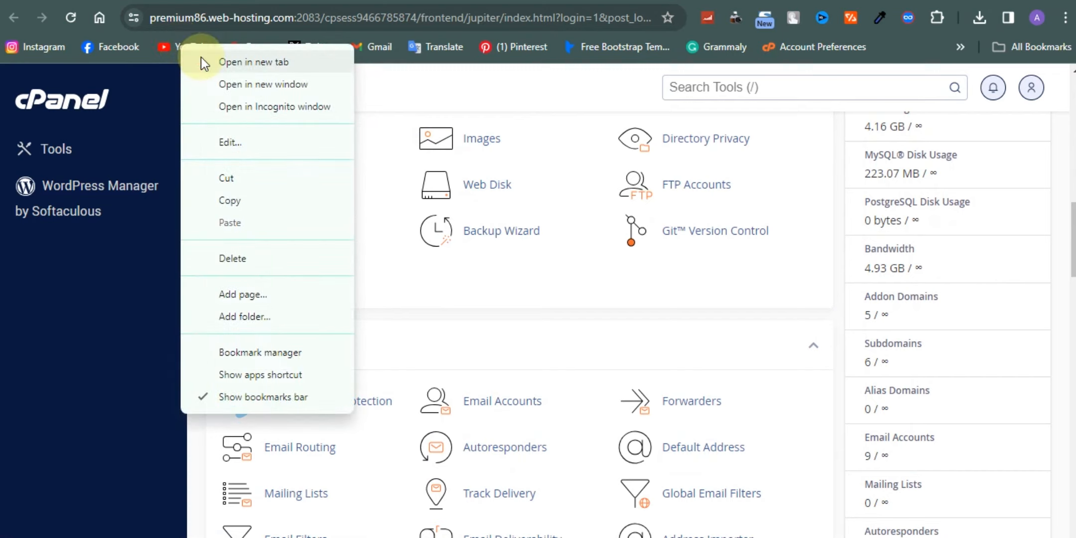
key("Escape")
left_click(192, 48)
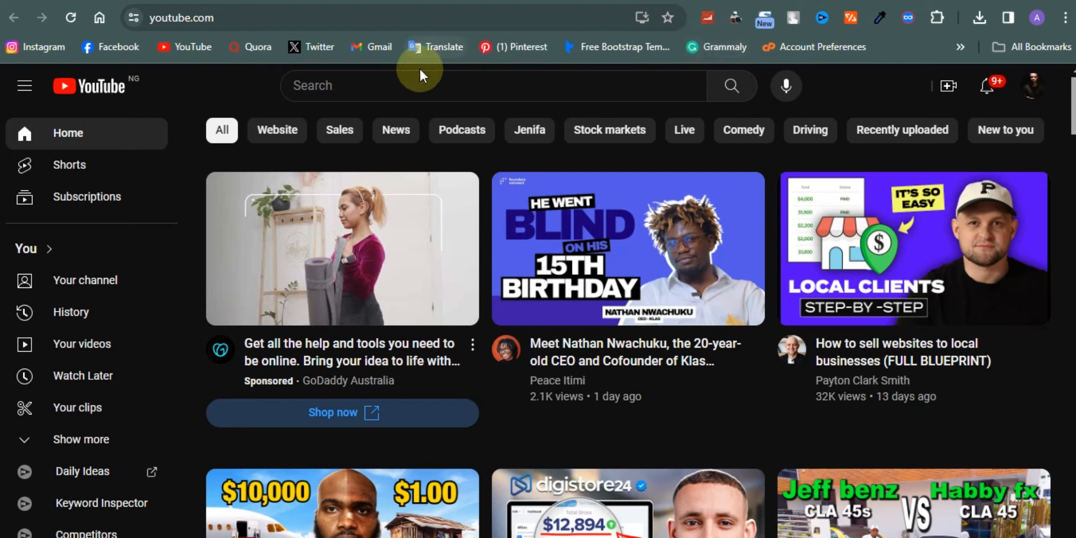
left_click(422, 90)
type("c")
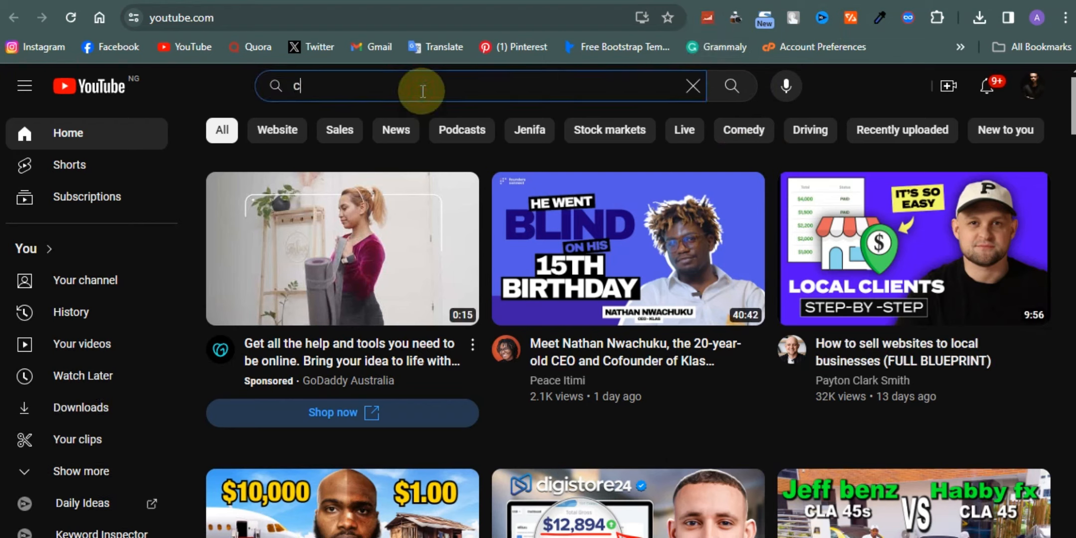
type("panr")
key("BackSpace")
type("el ")
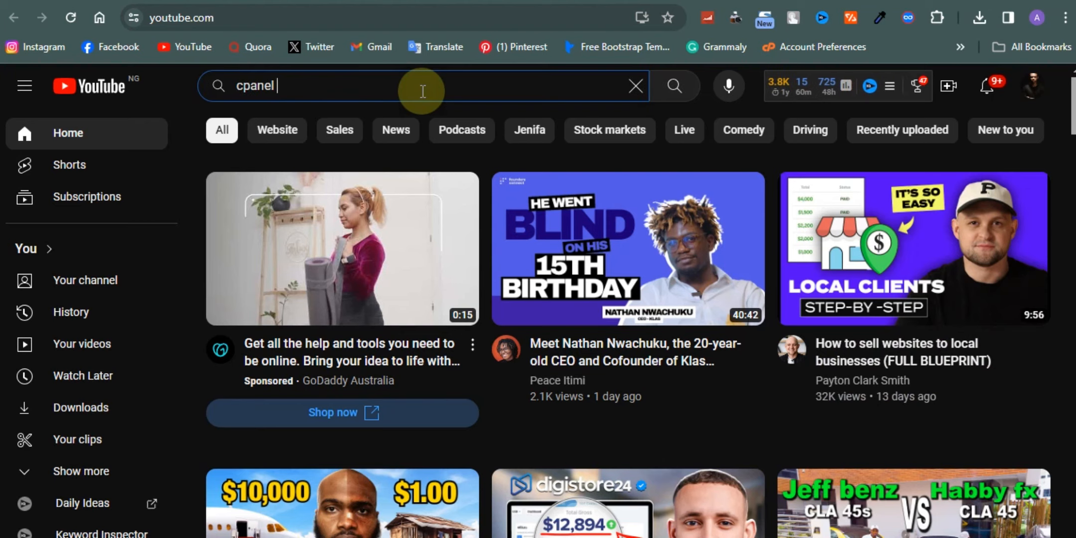
type("mastery cour")
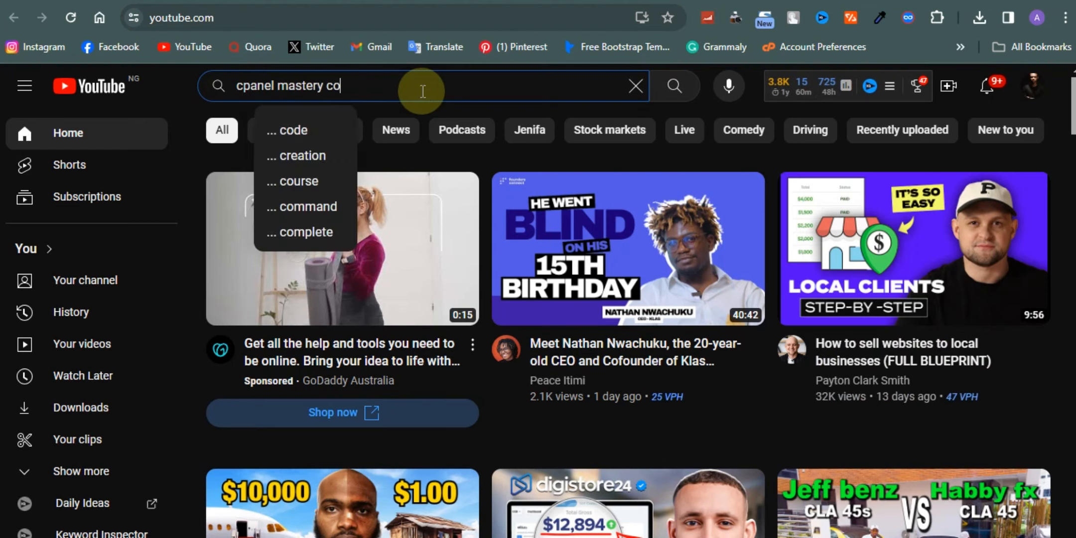
type("se")
key("Return")
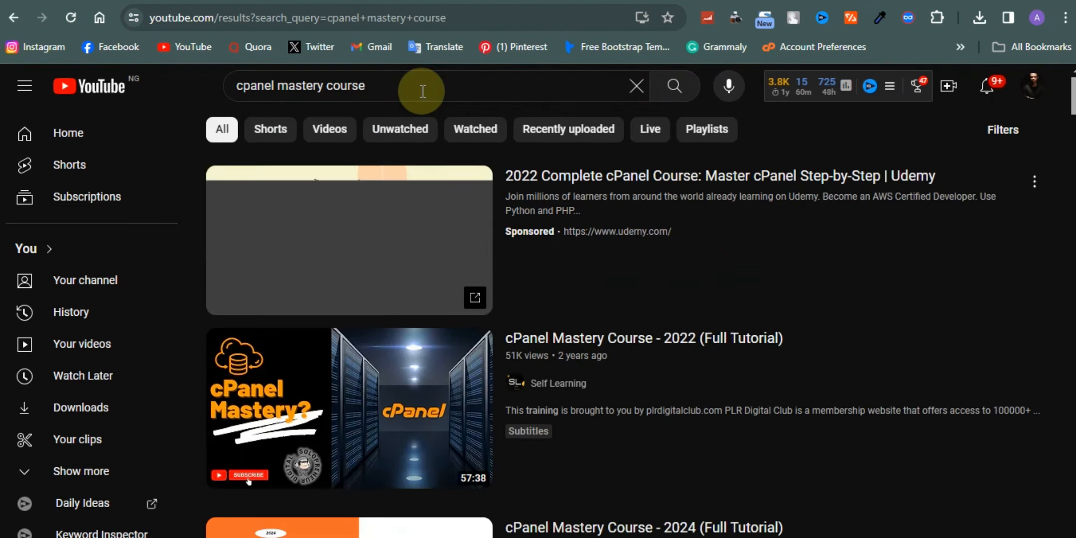
scroll(606, 313, "down", 3)
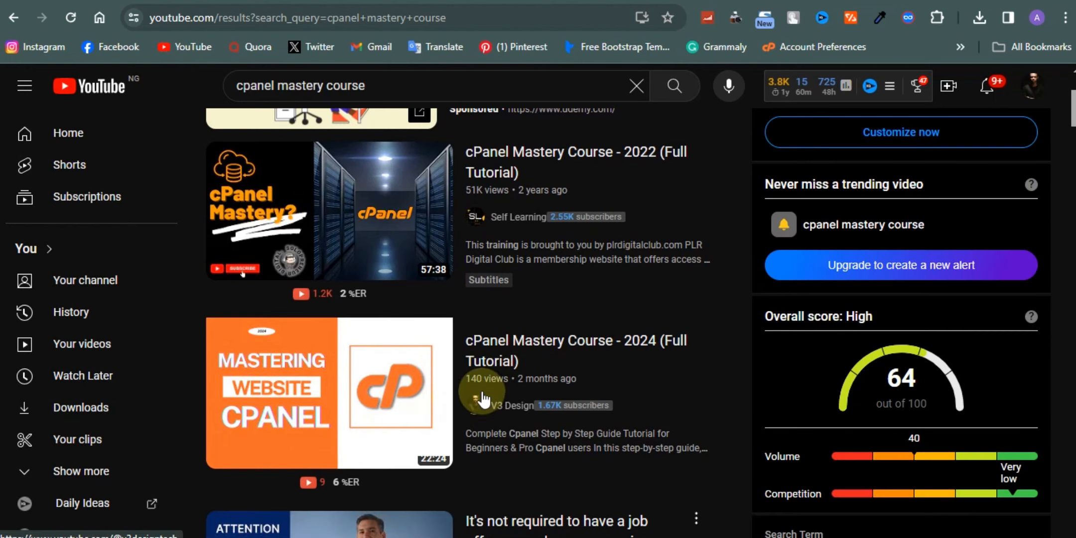
mouse_move(452, 394)
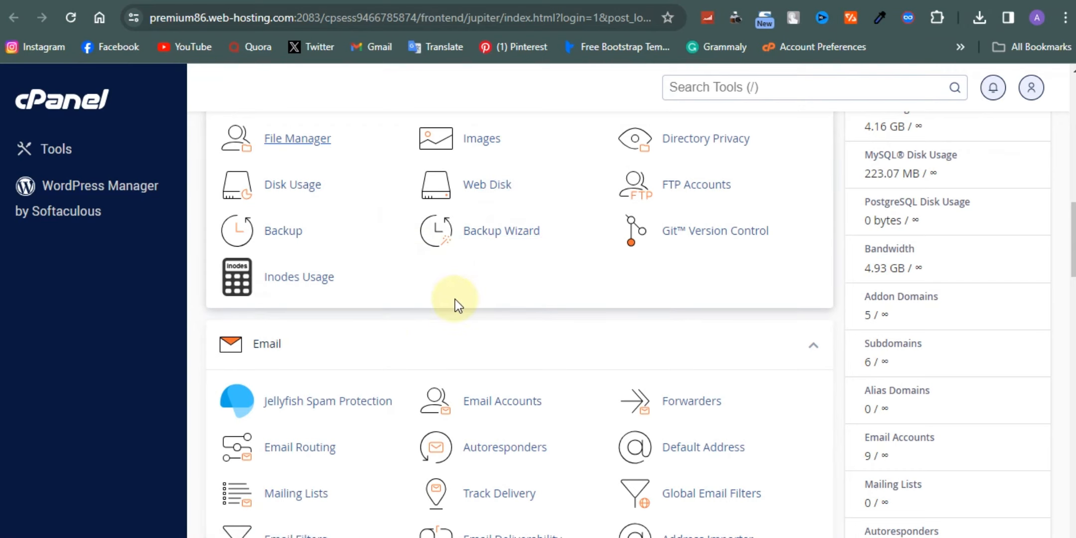
- Open File Manager in the v3design.com.ng/ecomm folder and upload martvill-installer (2) from Downloads
left_click(298, 139)
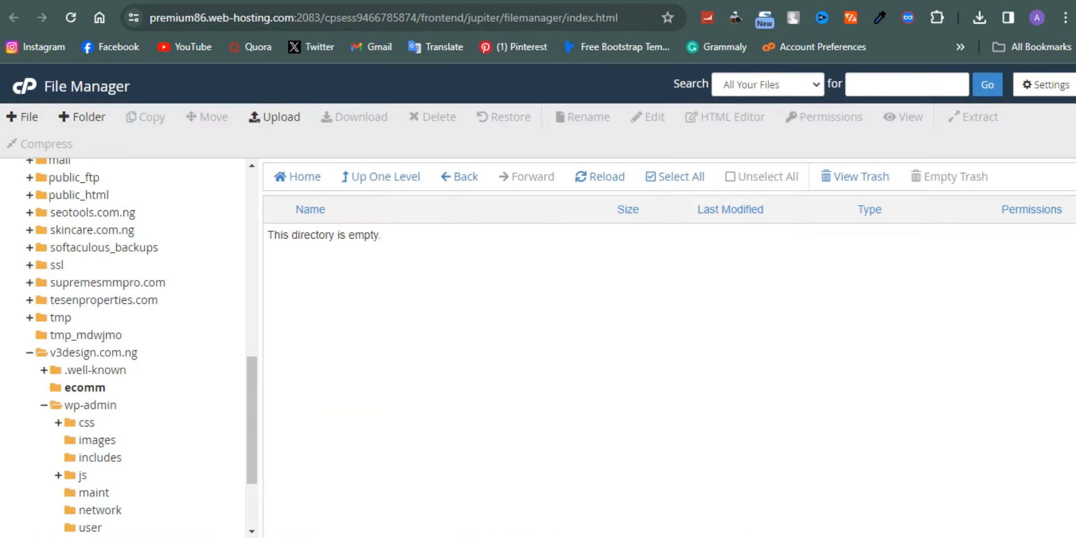
scroll(169, 466, "down", 3)
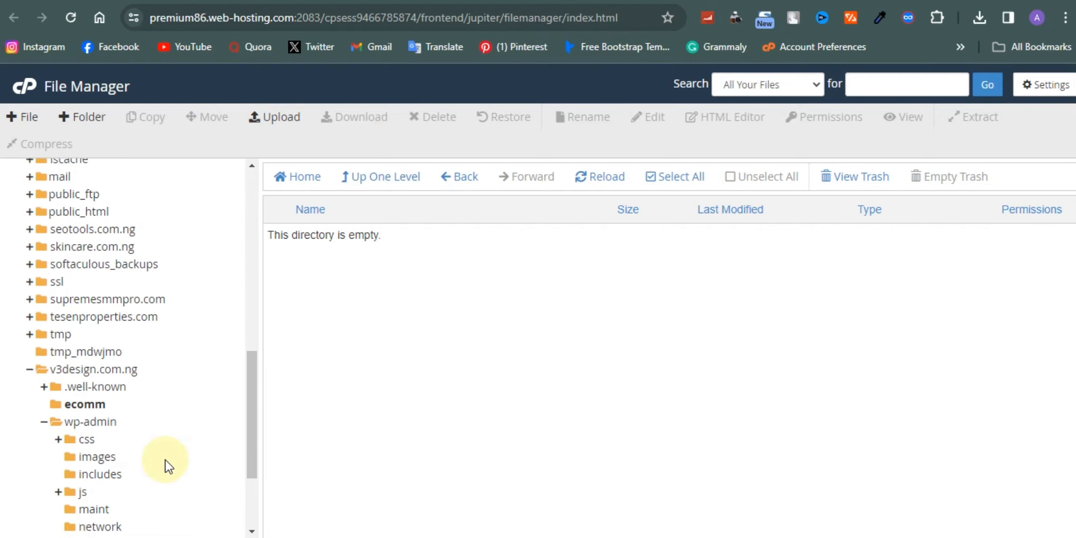
scroll(169, 465, "up", 10)
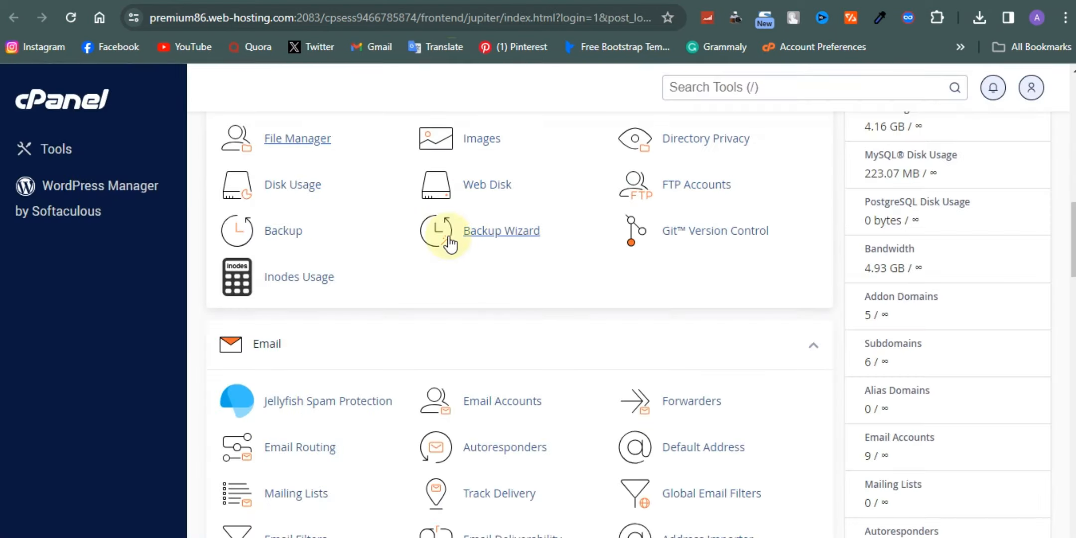
left_click(313, 148)
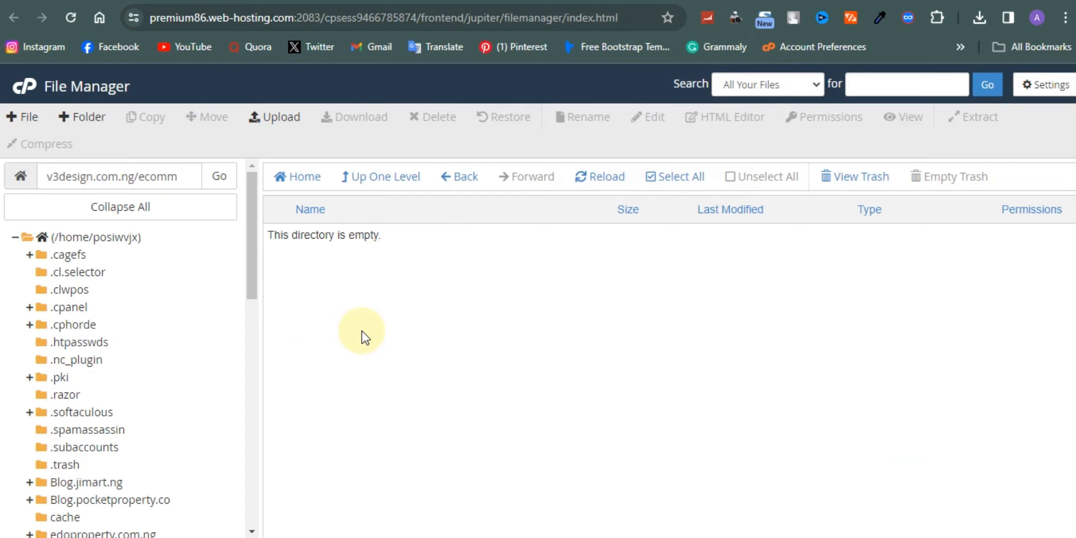
left_click(271, 116)
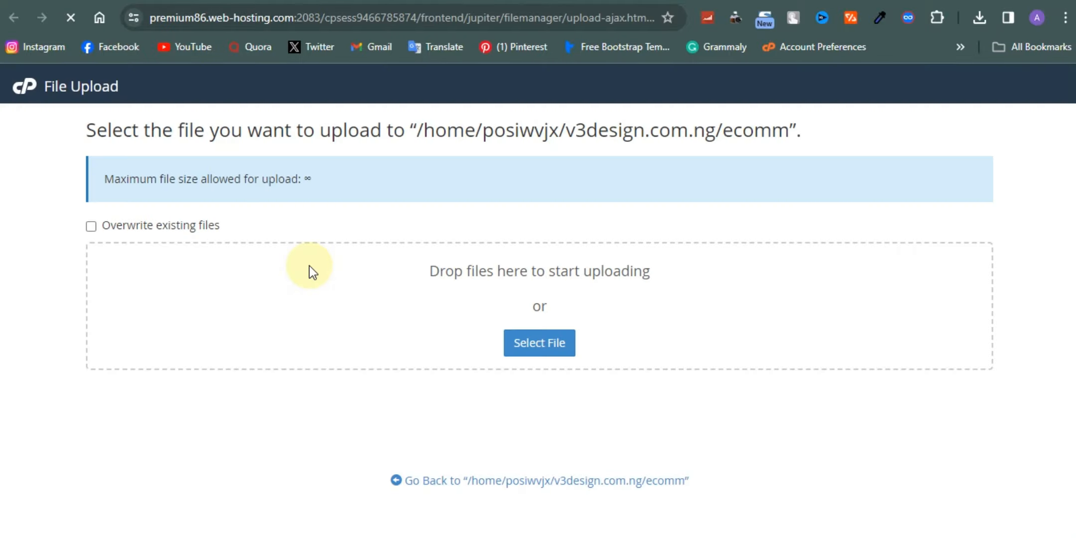
left_click(551, 335)
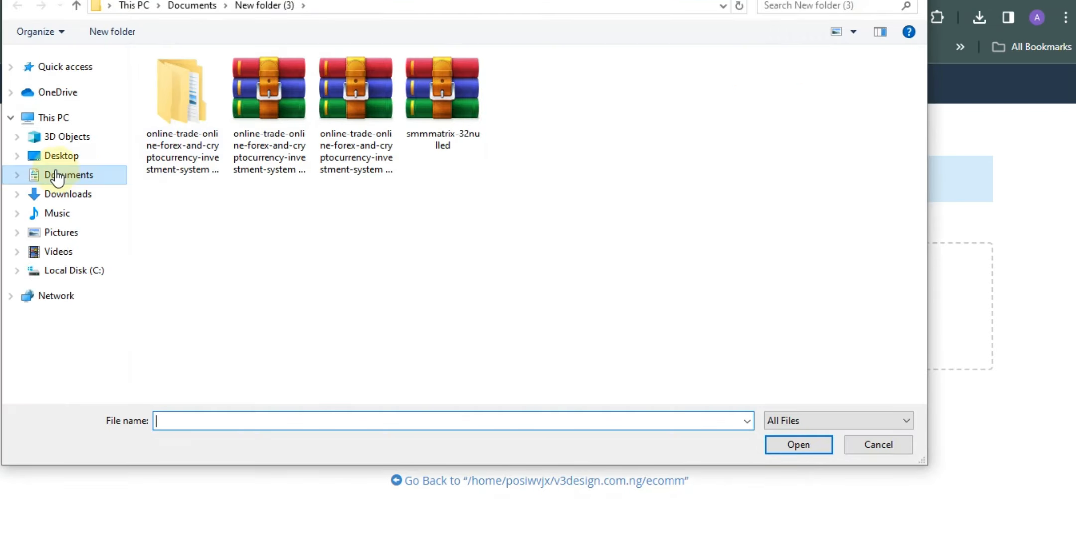
left_click(63, 195)
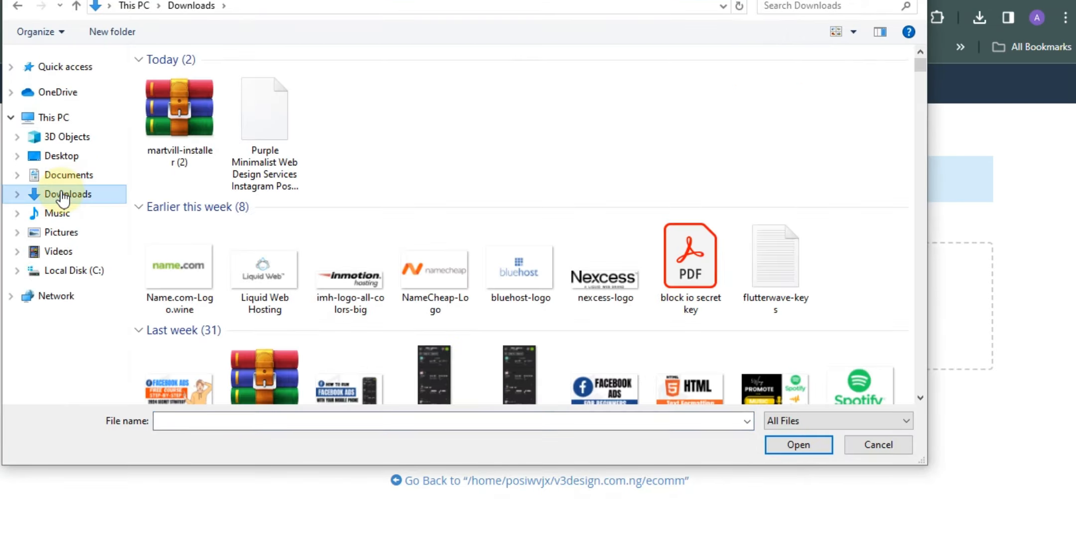
left_click(149, 129)
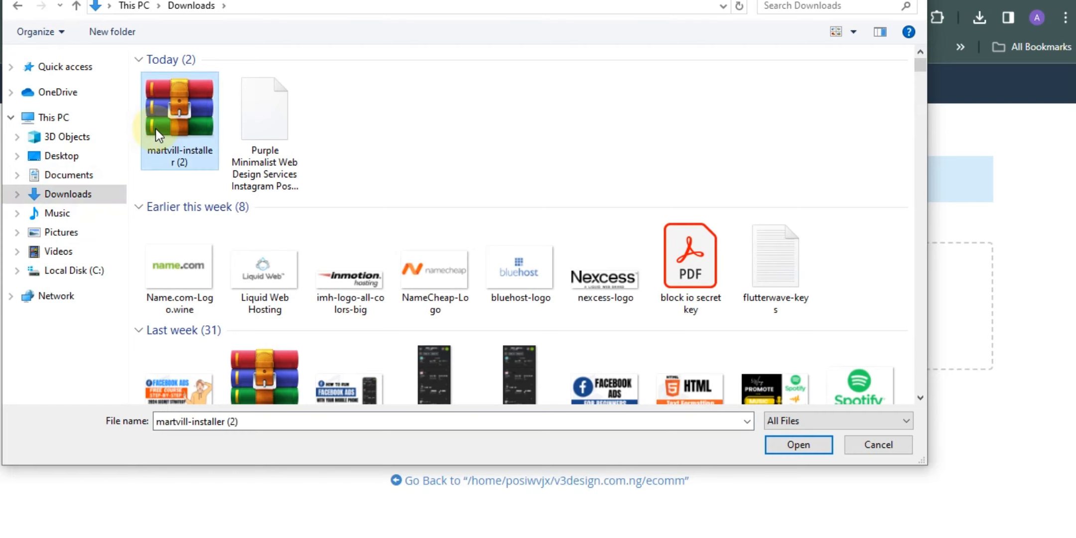
left_click(791, 444)
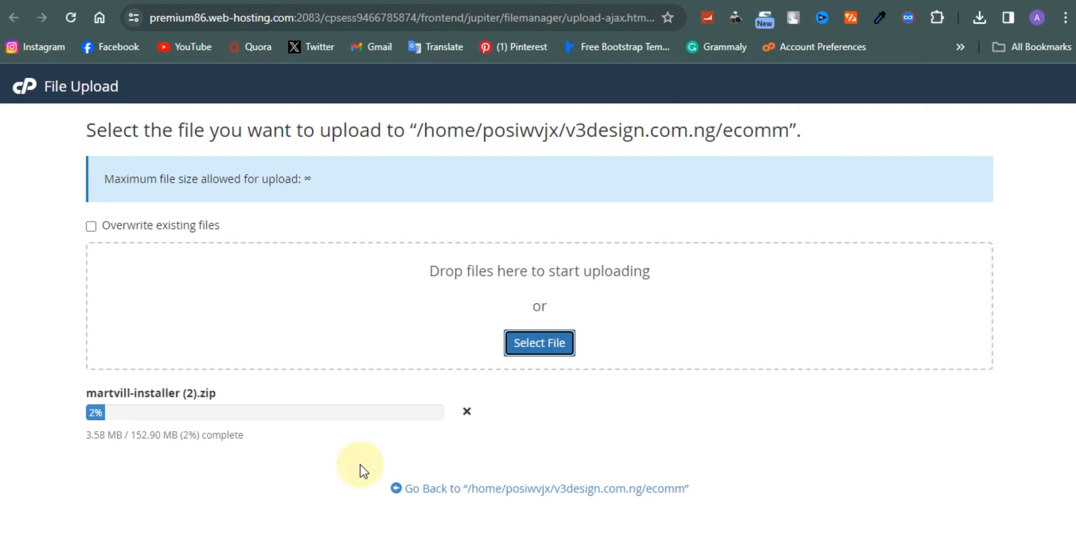
left_click_drag(84, 394, 259, 400)
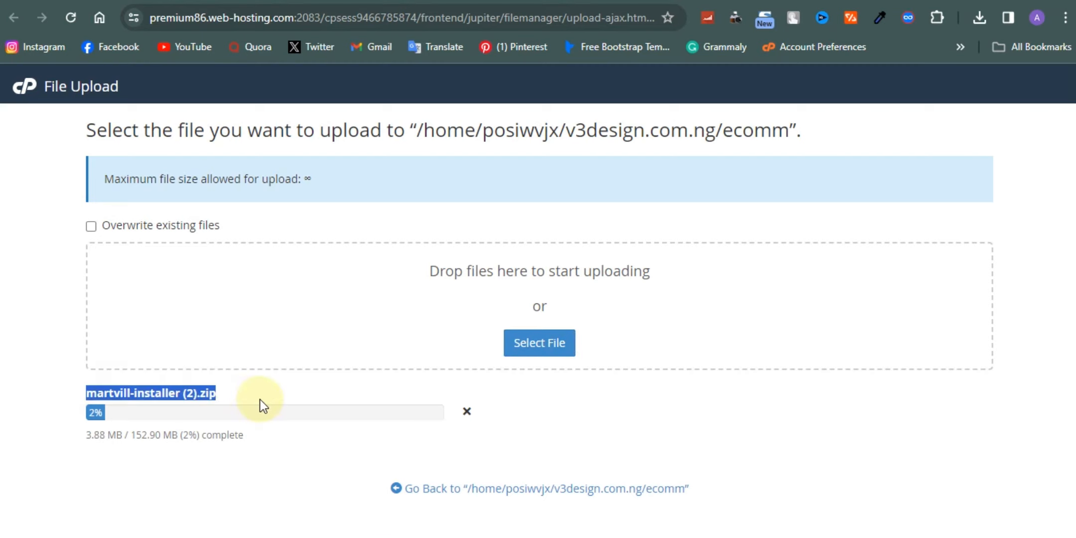
left_click(187, 457)
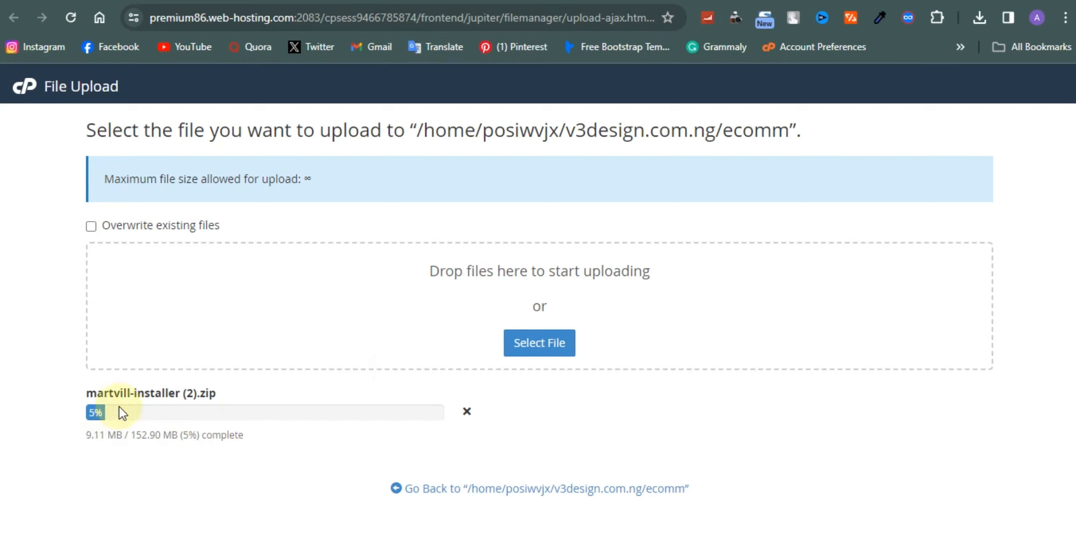
left_click_drag(130, 393, 93, 395)
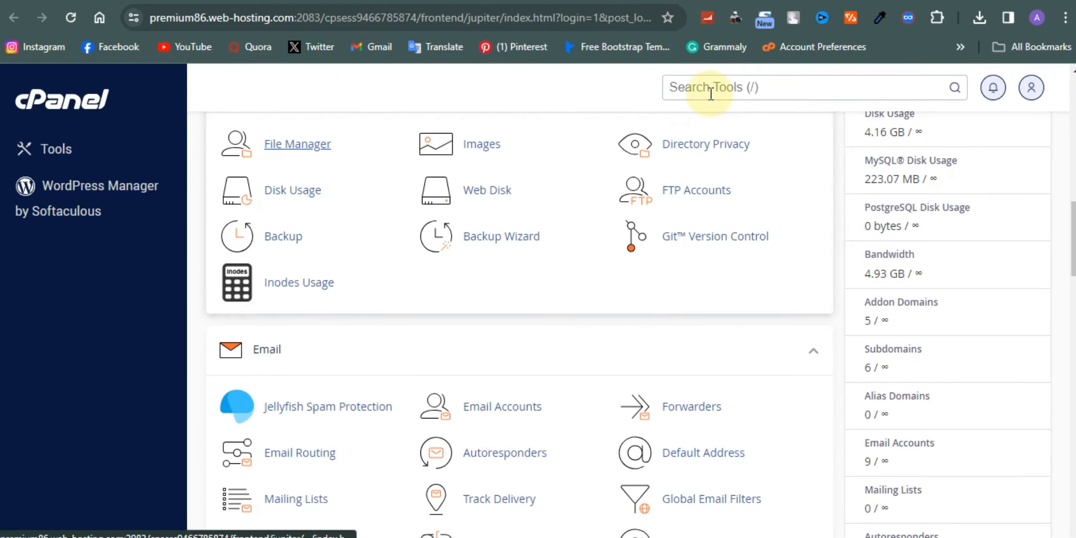
- Open the MySQL Database Wizard and create a new database named martvill
left_click(709, 90)
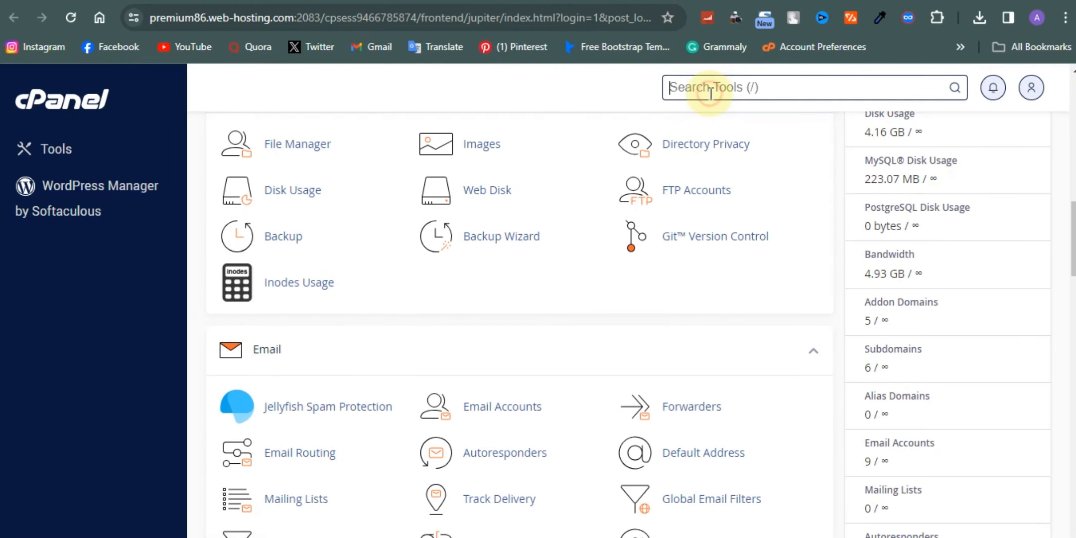
type("data")
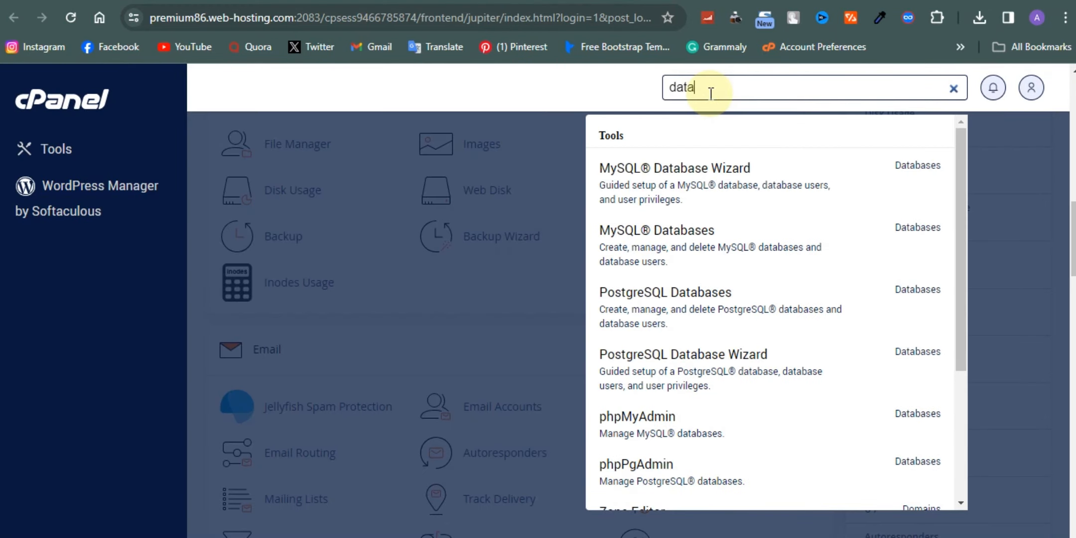
left_click(706, 185)
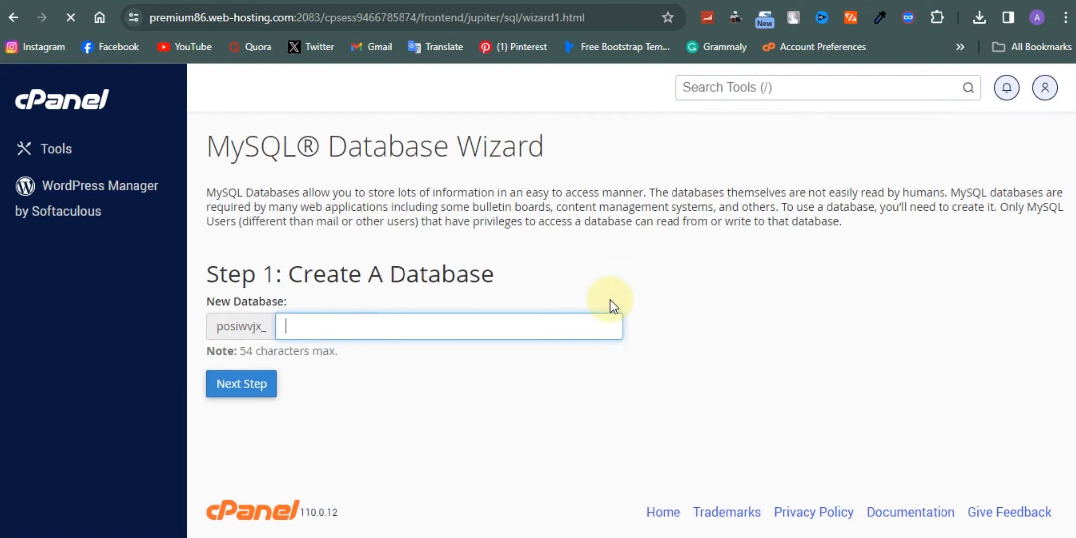
left_click(467, 325)
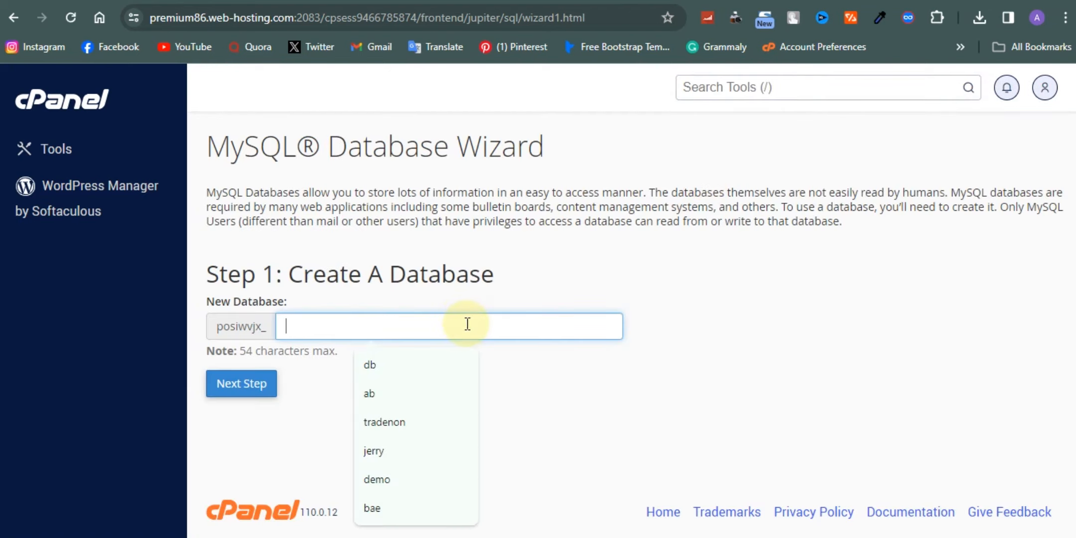
type("martvill")
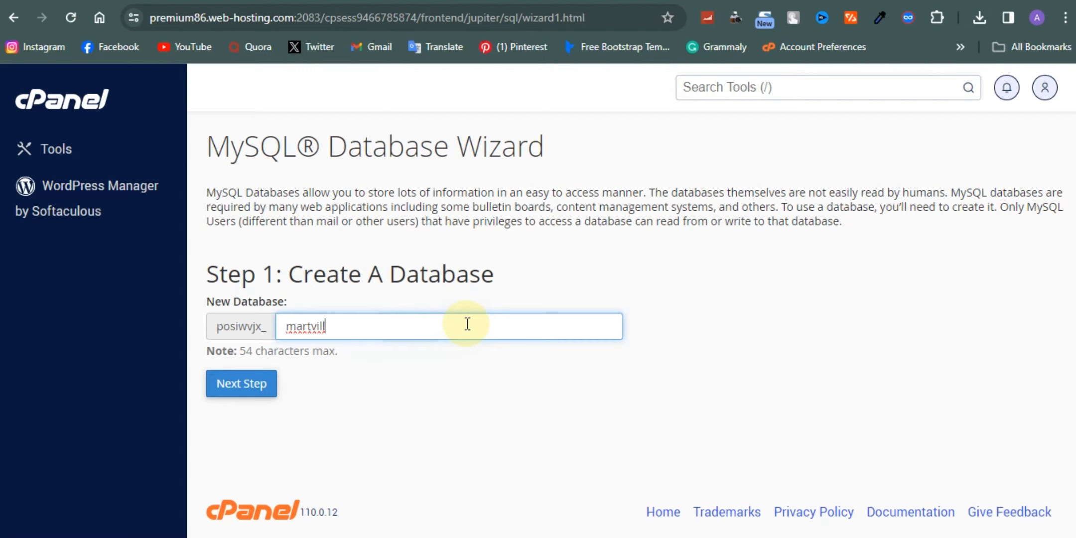
left_click(261, 384)
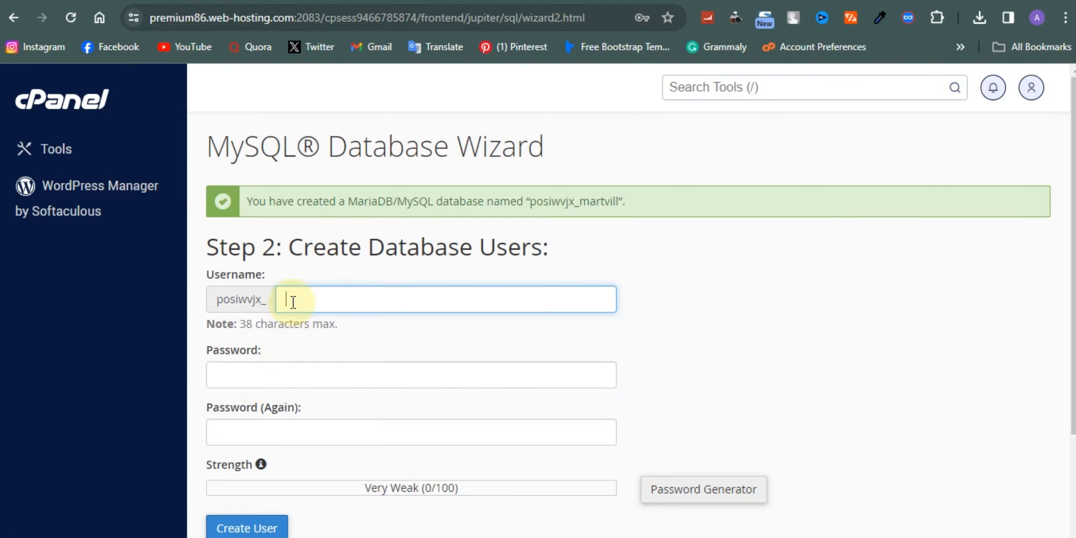
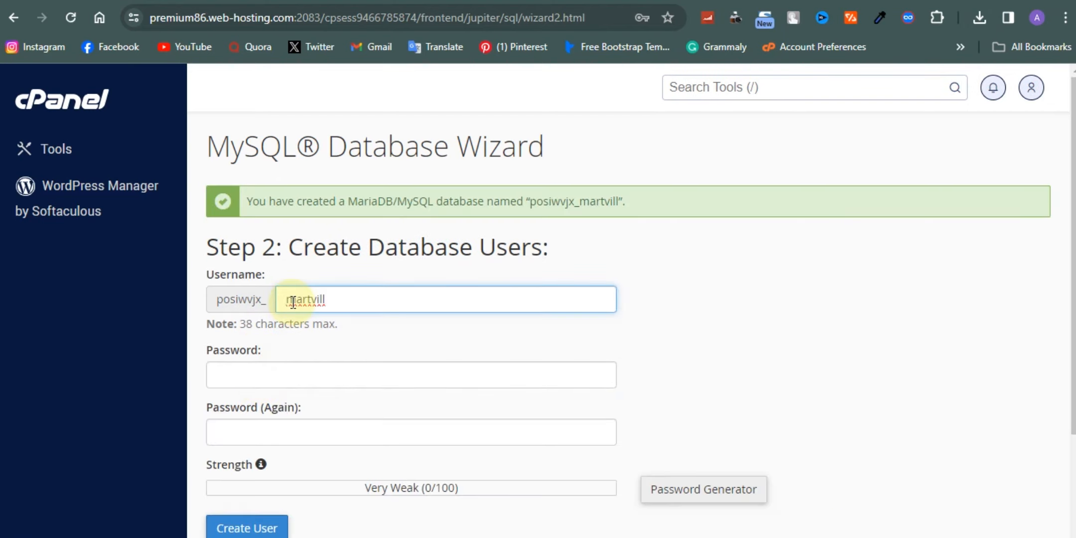
- Create database user martvill, entering the account password in both password fields
left_click(262, 373)
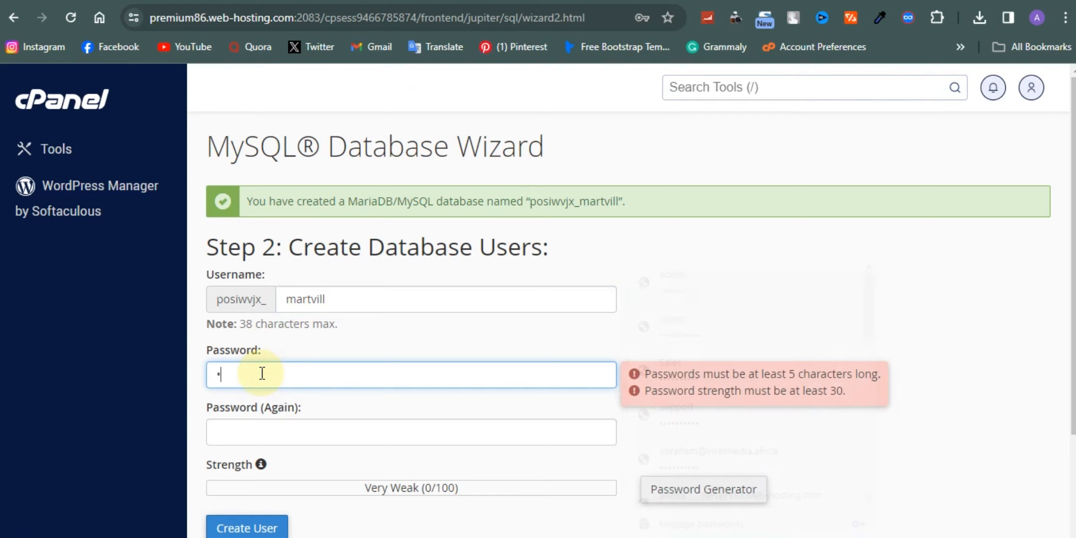
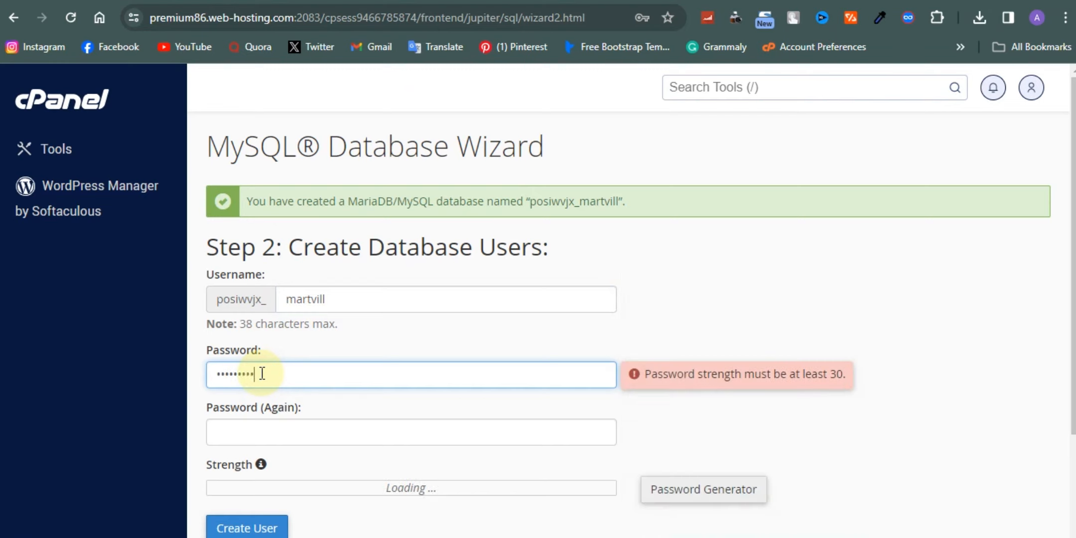
left_click(273, 431)
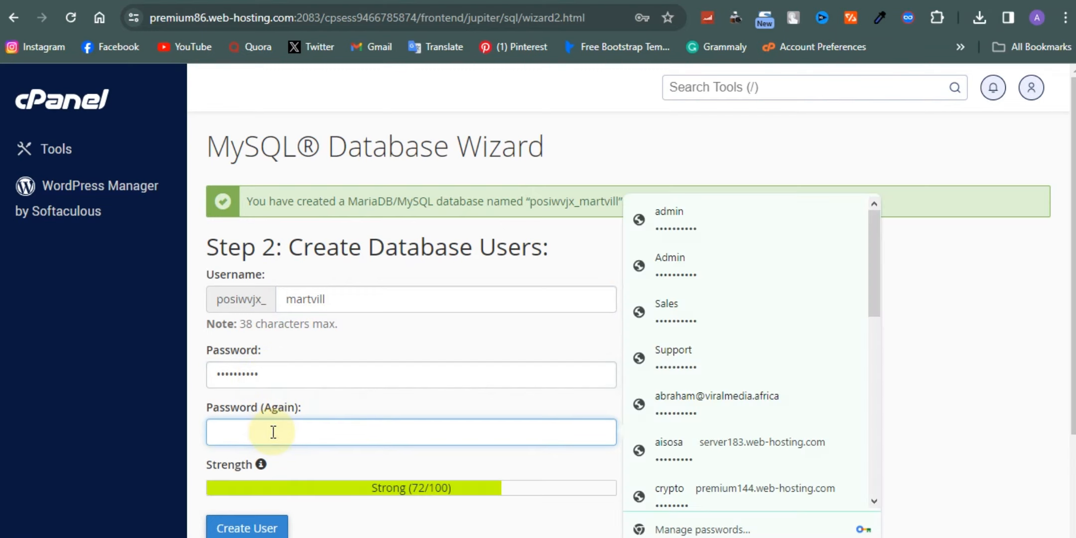
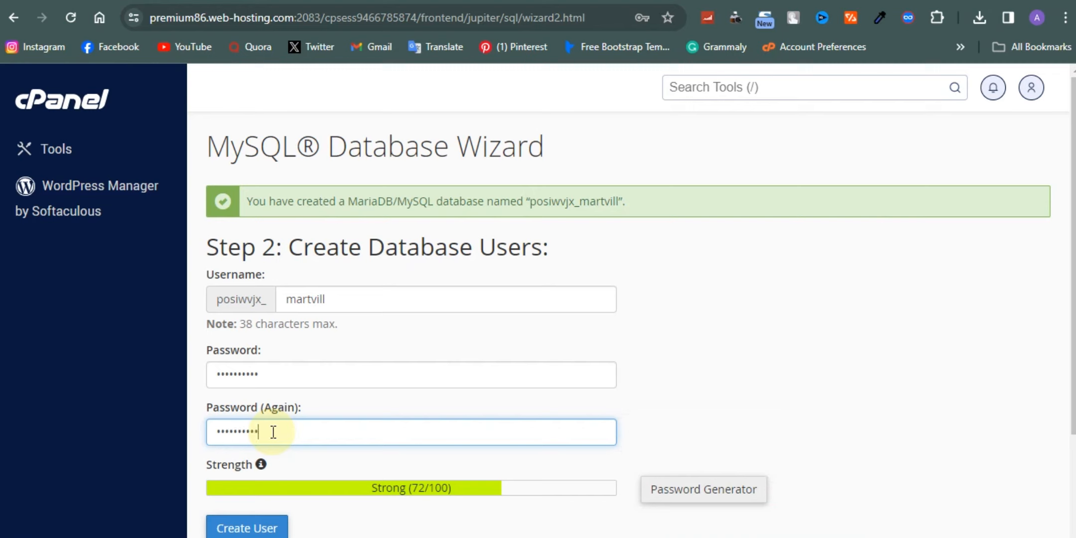
scroll(273, 431, "down", 2)
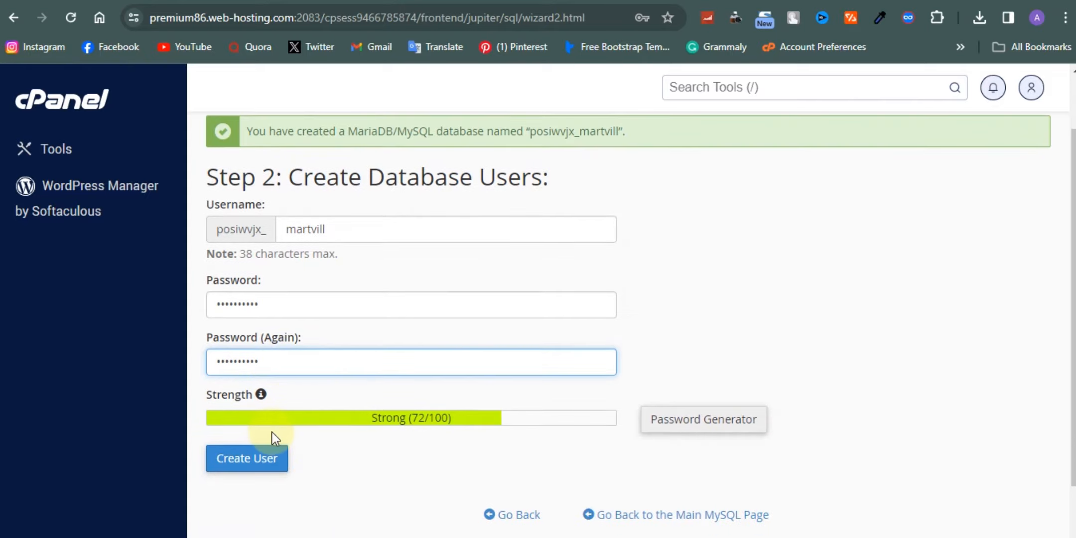
left_click(276, 460)
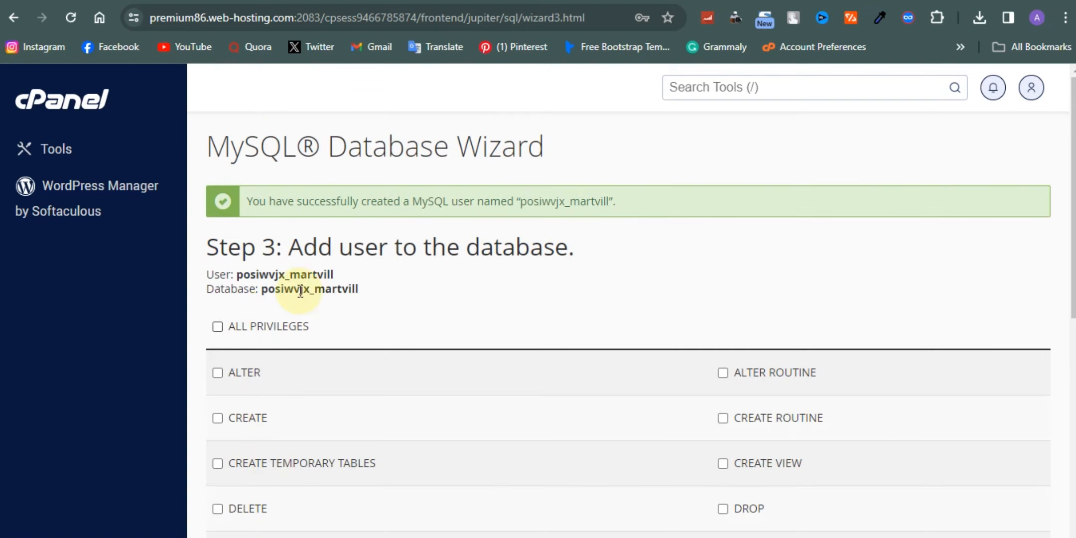
- Grant the martvill user all privileges on the martvill database
left_click(351, 283)
left_click_drag(351, 282, 275, 275)
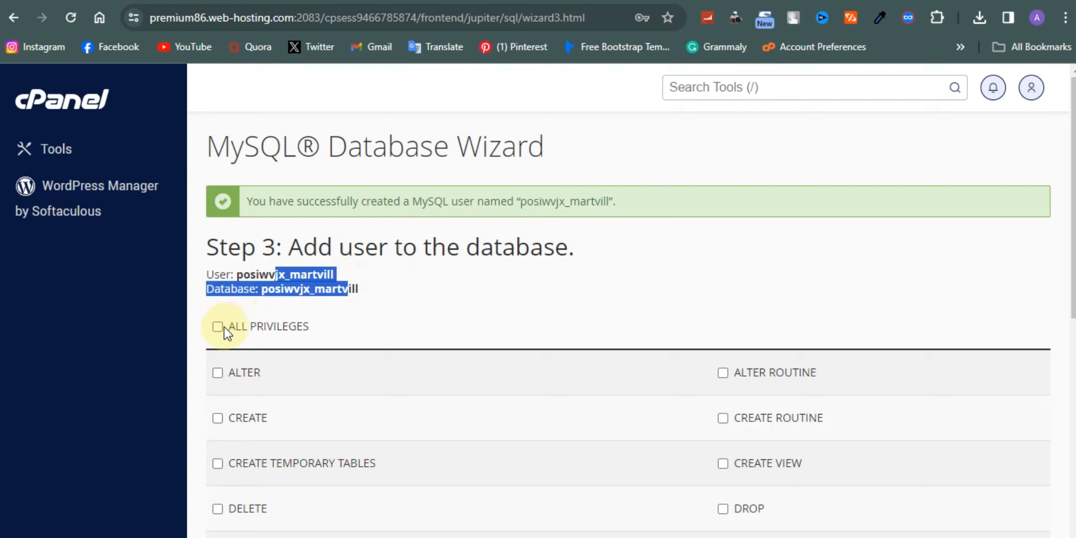
left_click(218, 326)
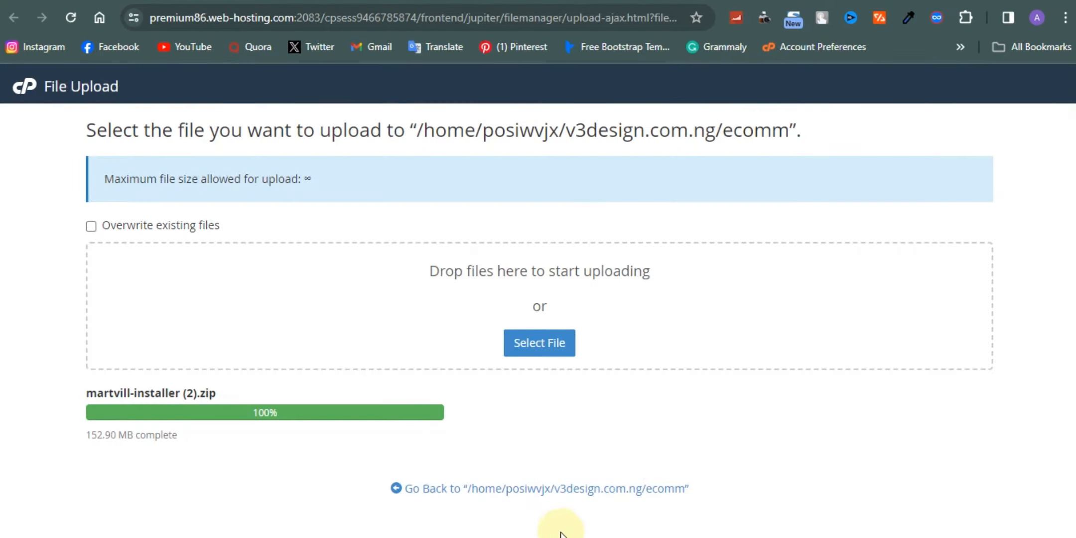
- Return to the ecomm folder and extract martvill-installer (2).zip into /v3design.com.ng/ecomm
left_click(547, 487)
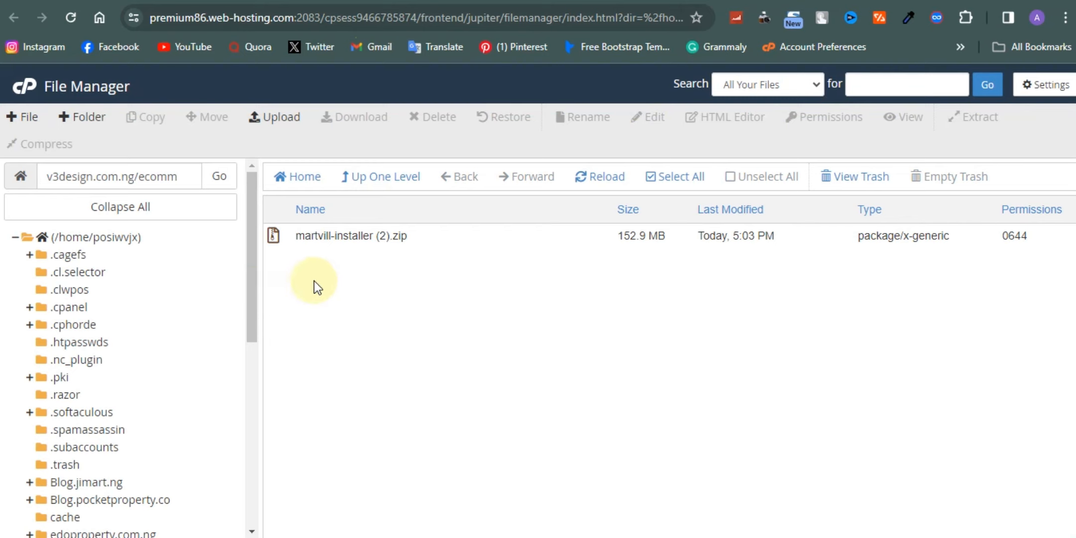
left_click(426, 241)
right_click(427, 241)
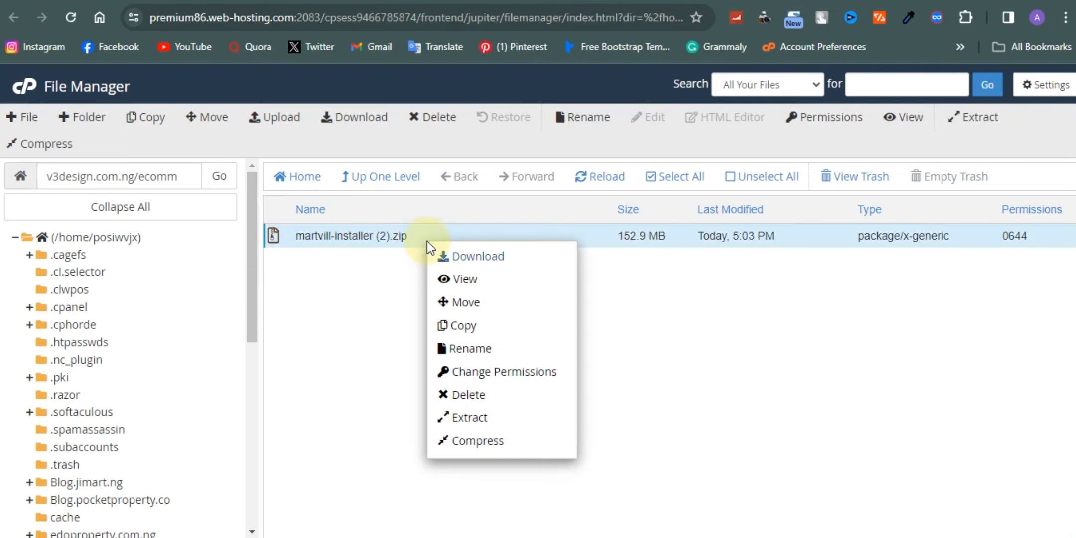
left_click(466, 419)
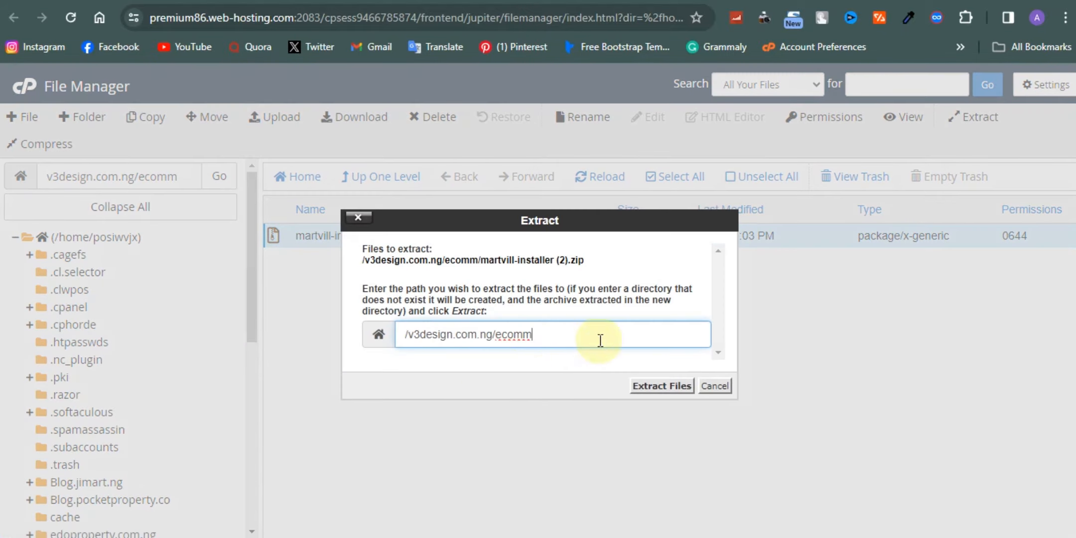
left_click(645, 383)
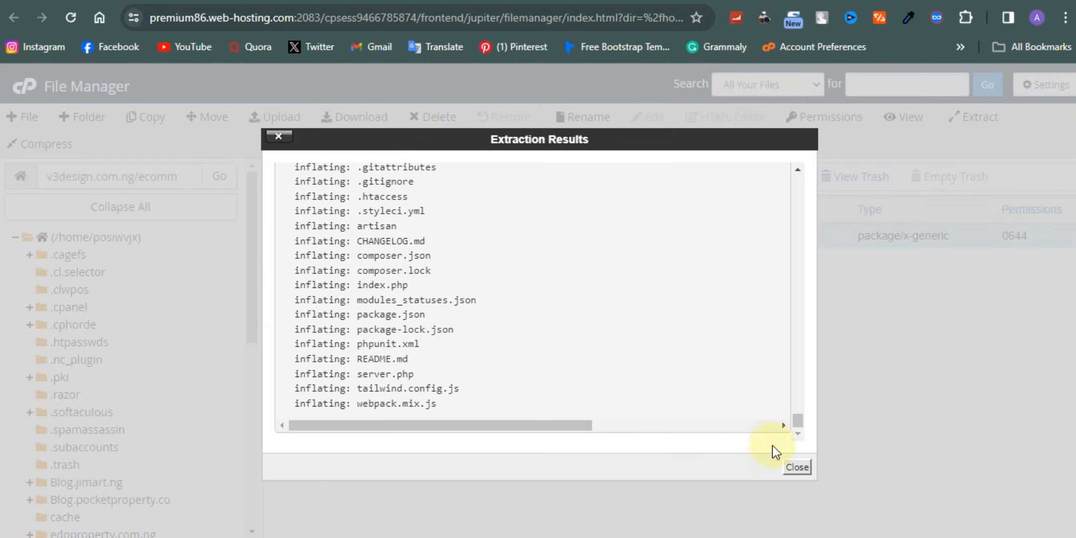
left_click(789, 466)
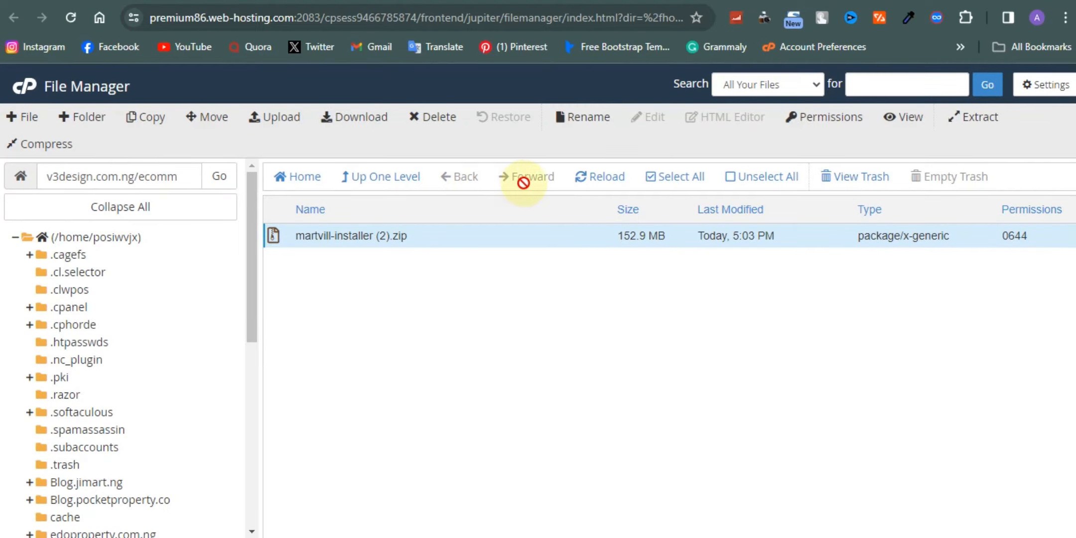
- Reload the ecomm folder listing and browse through the extracted installer files
left_click(583, 183)
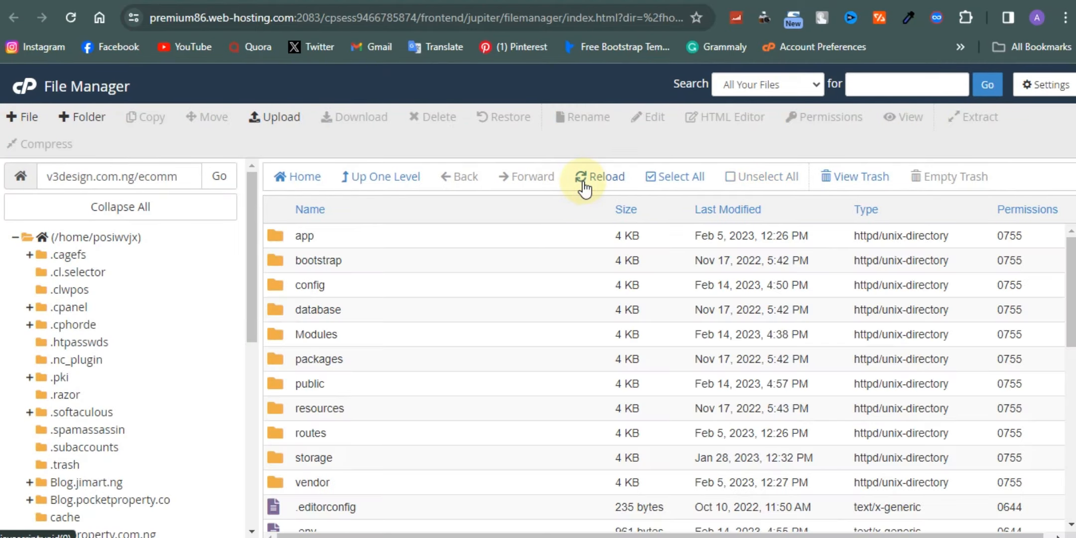
scroll(504, 325, "down", 5)
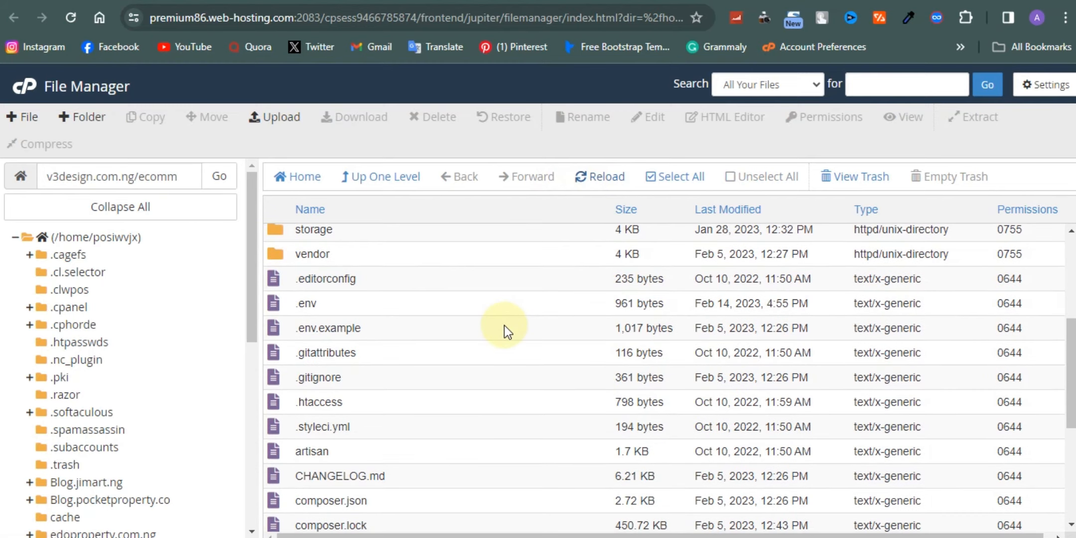
scroll(504, 325, "up", 1)
scroll(504, 325, "up", 1)
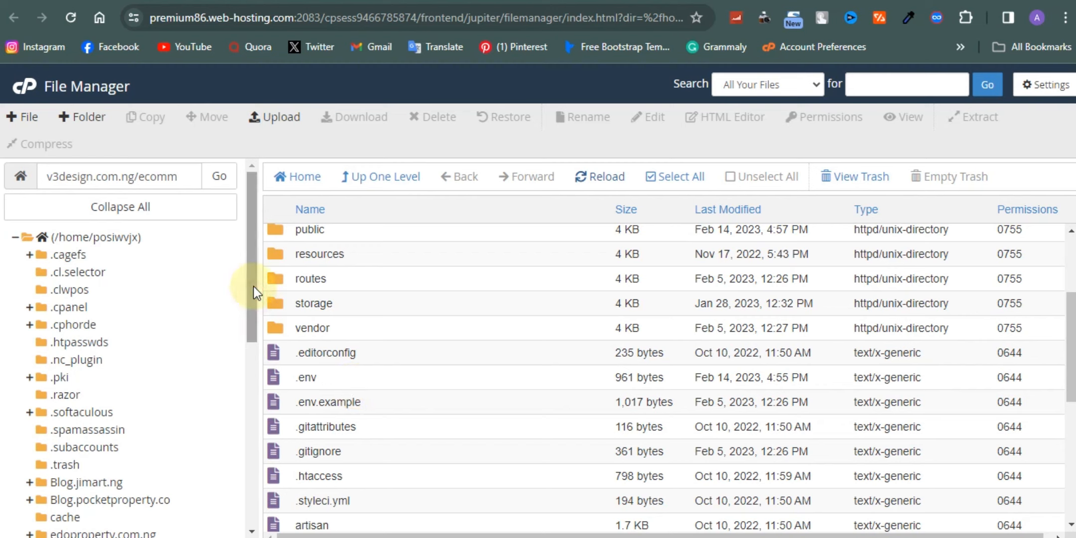
- Copy the v3design.com.ng/ecomm folder path from the file manager's path field
double_click(187, 178)
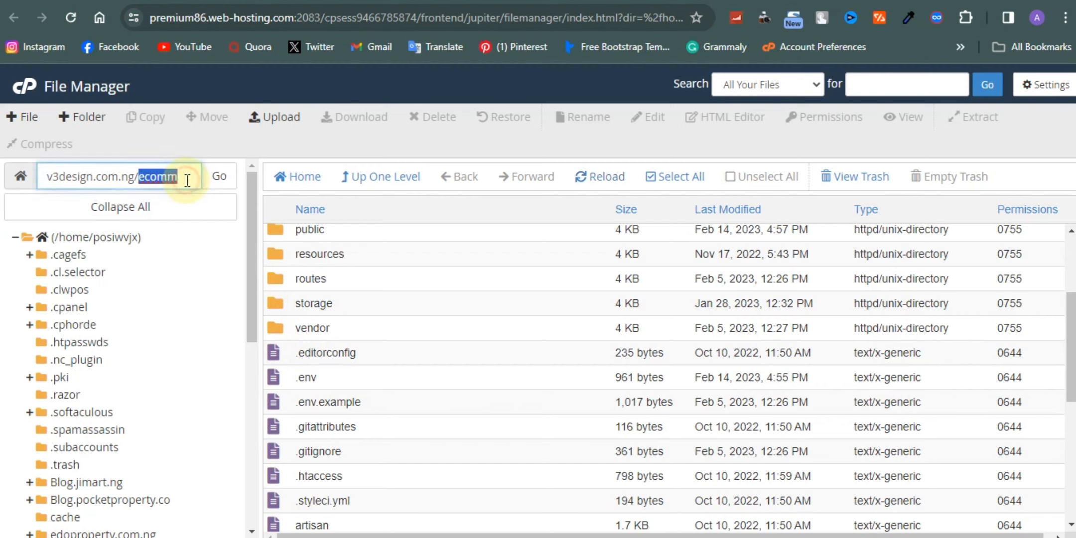
triple_click(187, 180)
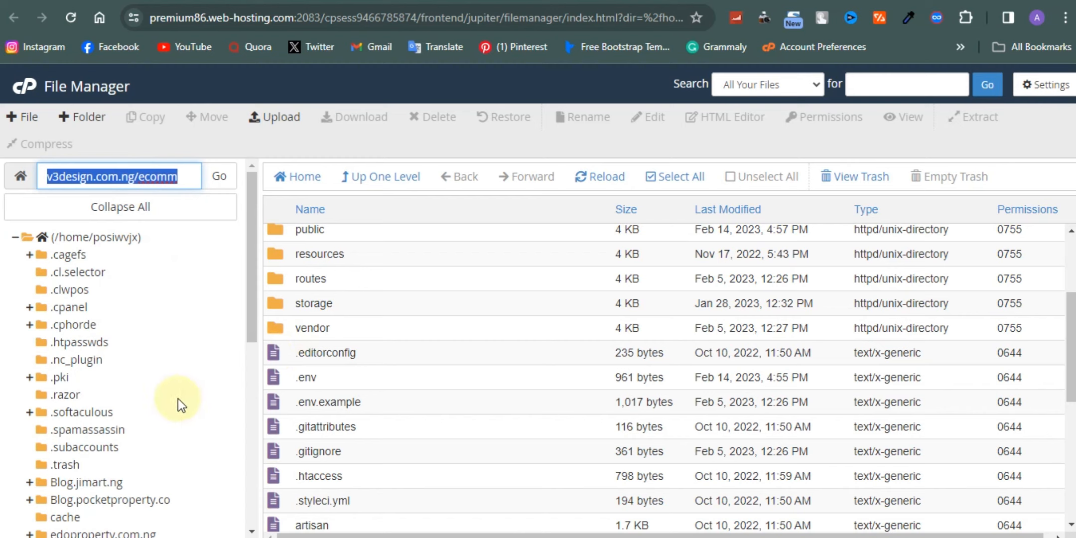
scroll(178, 398, "down", 1)
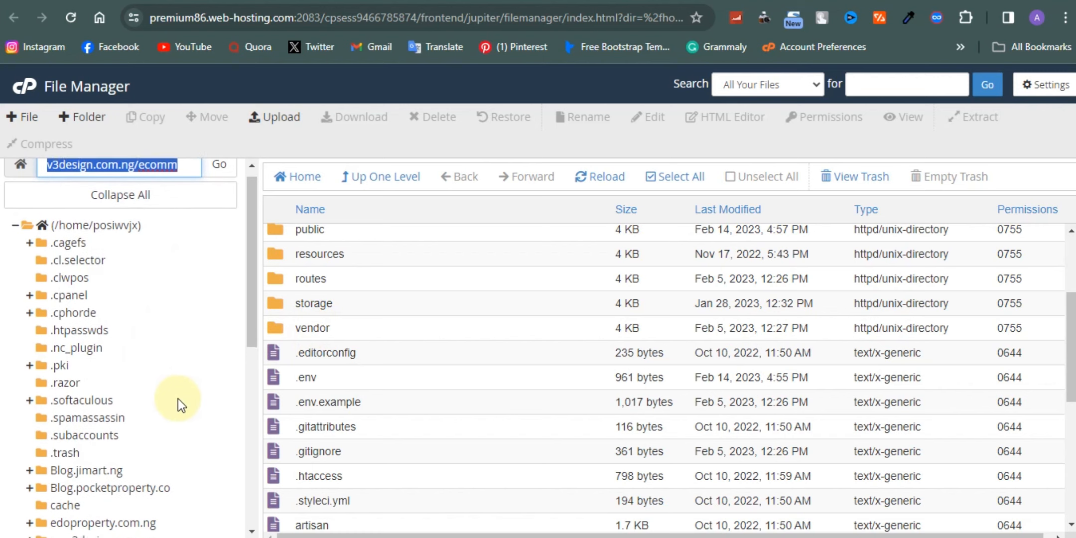
scroll(178, 398, "up", 1)
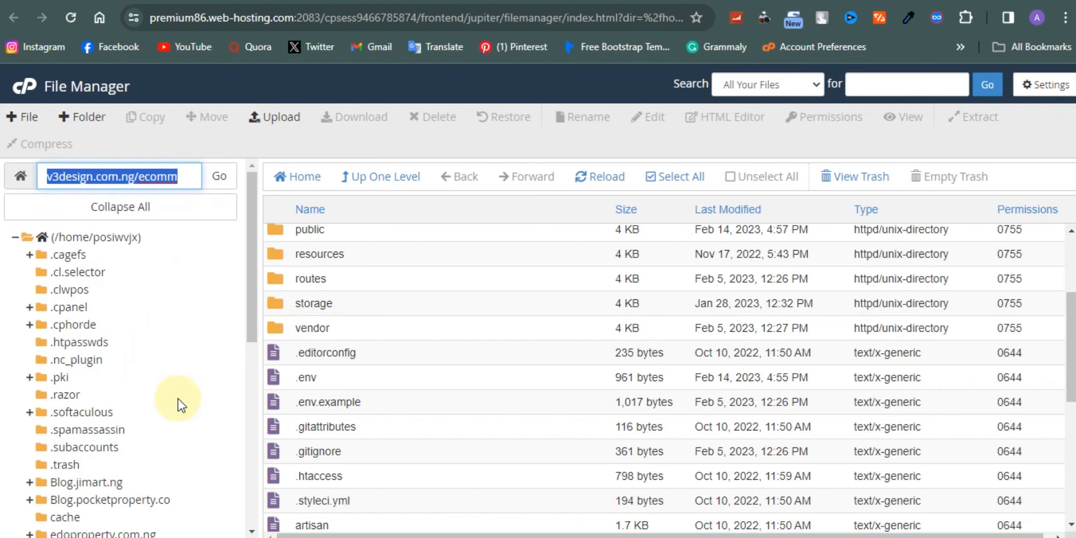
scroll(124, 374, "down", 4)
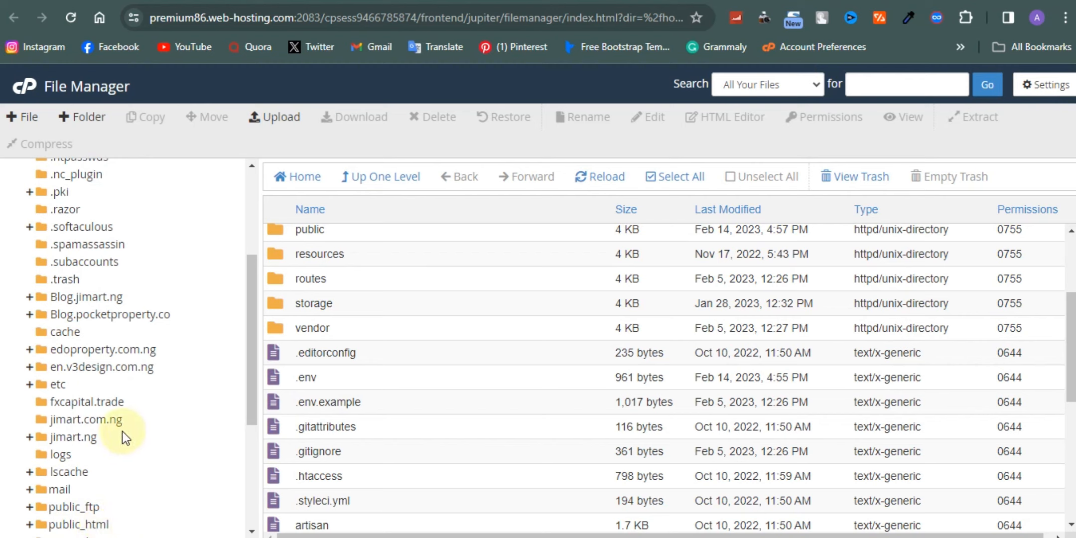
scroll(117, 446, "up", 1)
scroll(118, 444, "up", 4)
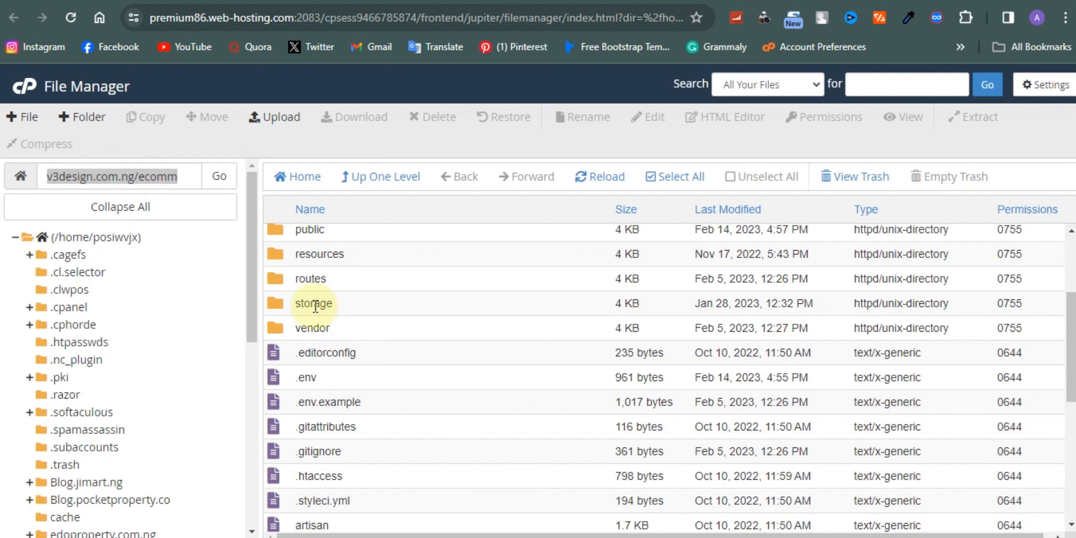
scroll(309, 324, "up", 3)
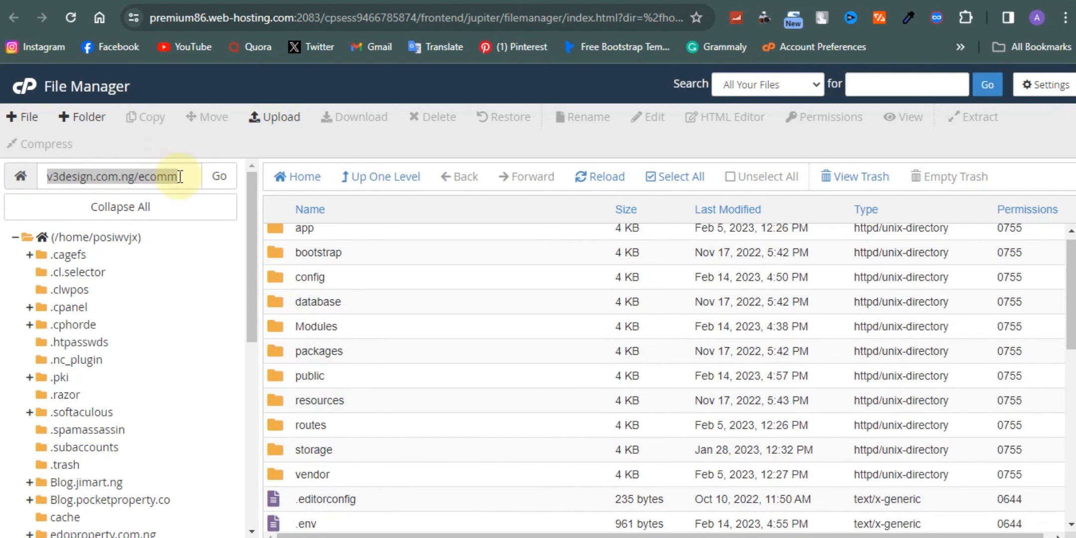
left_click(179, 176)
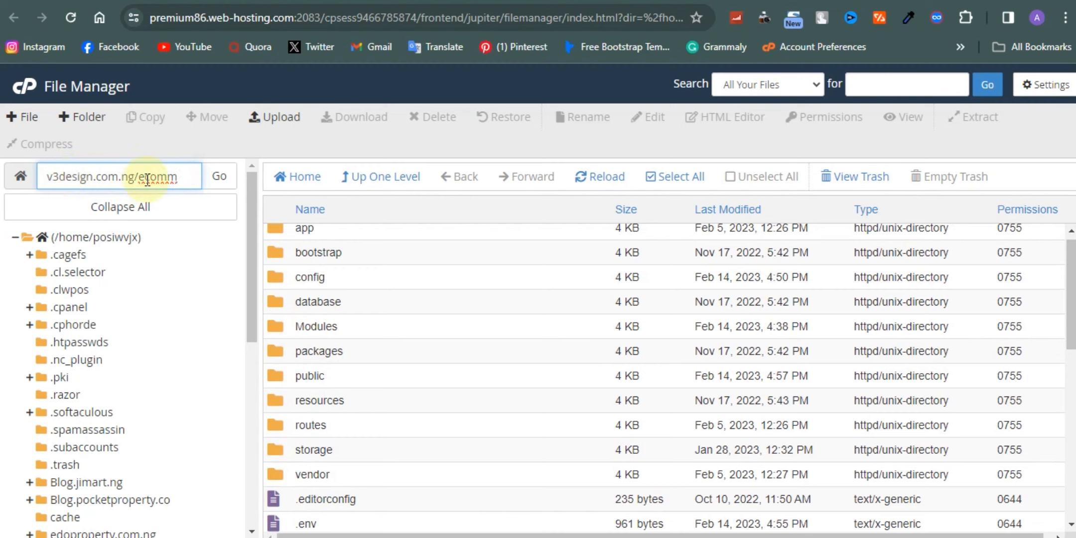
triple_click(185, 179)
key("ctrl+c")
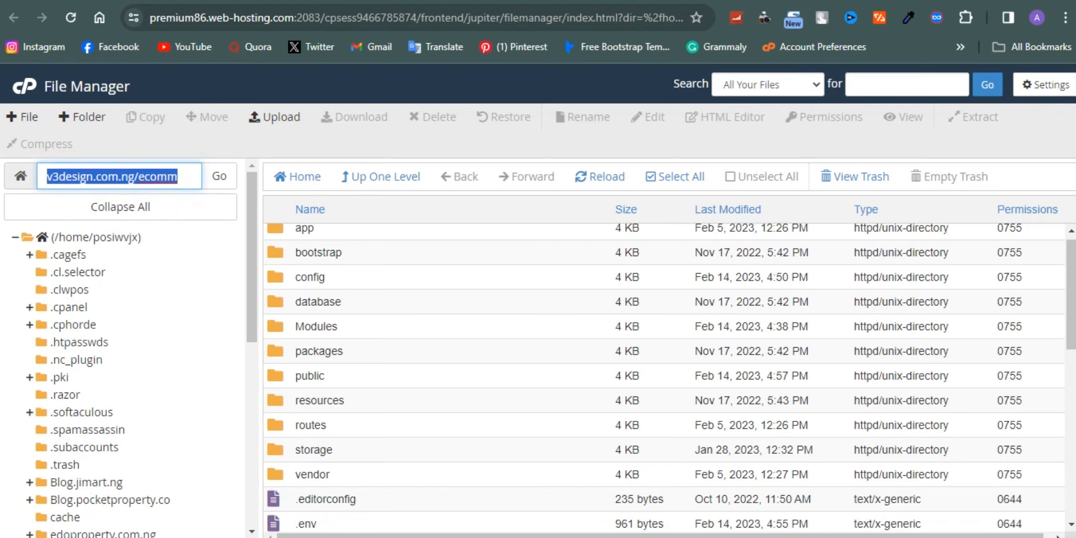
- Open a new browser tab and go to v3design.com.ng/ecomm/install
left_click(869, 0)
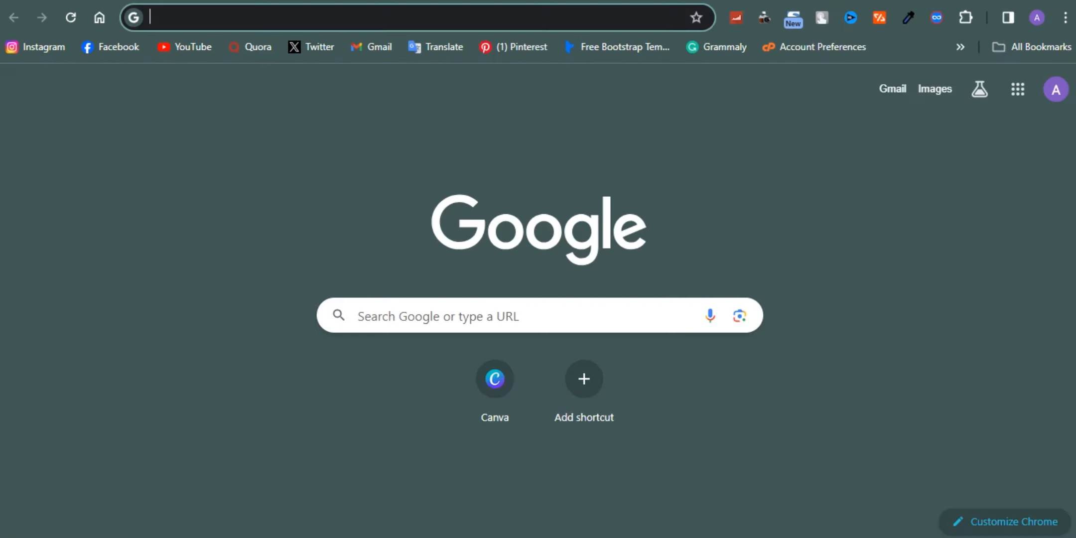
key("ctrl+v")
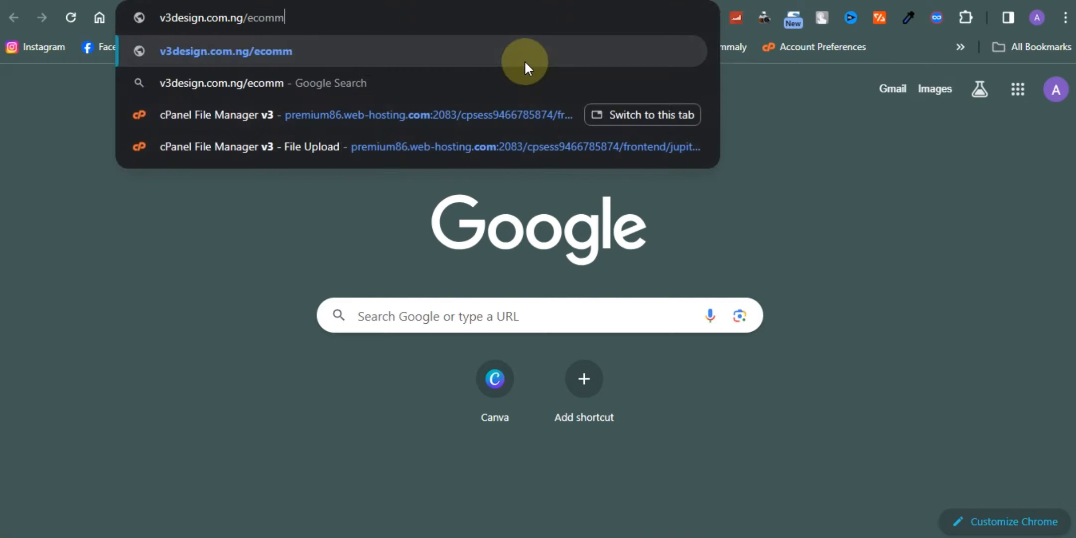
type("/")
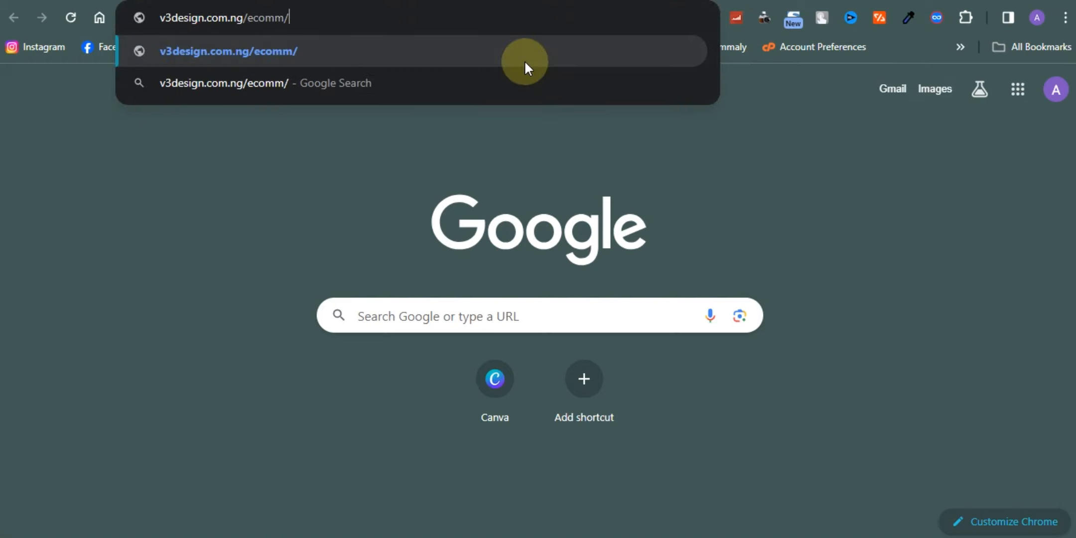
type("insta")
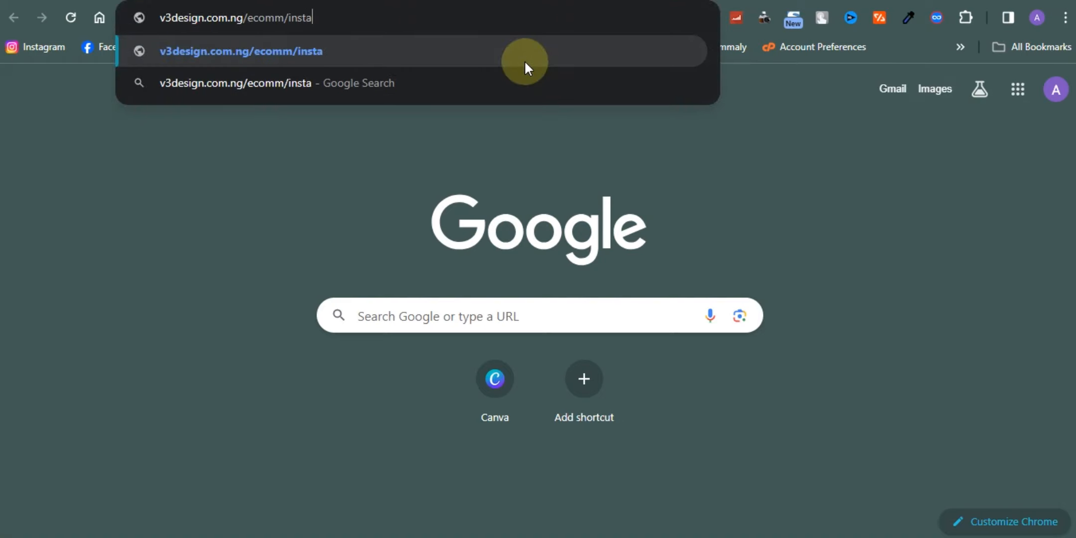
type("ll")
key("Return")
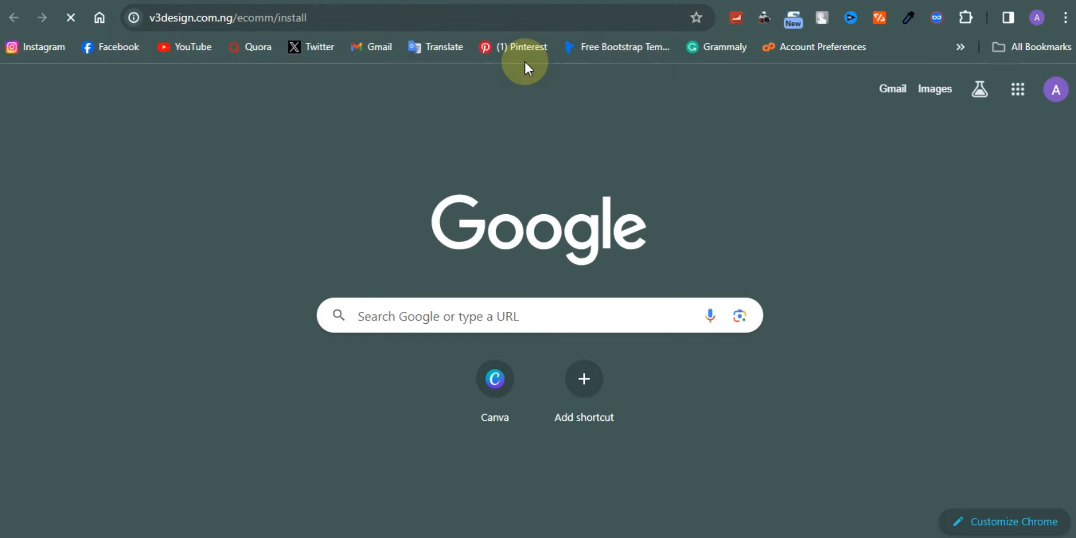
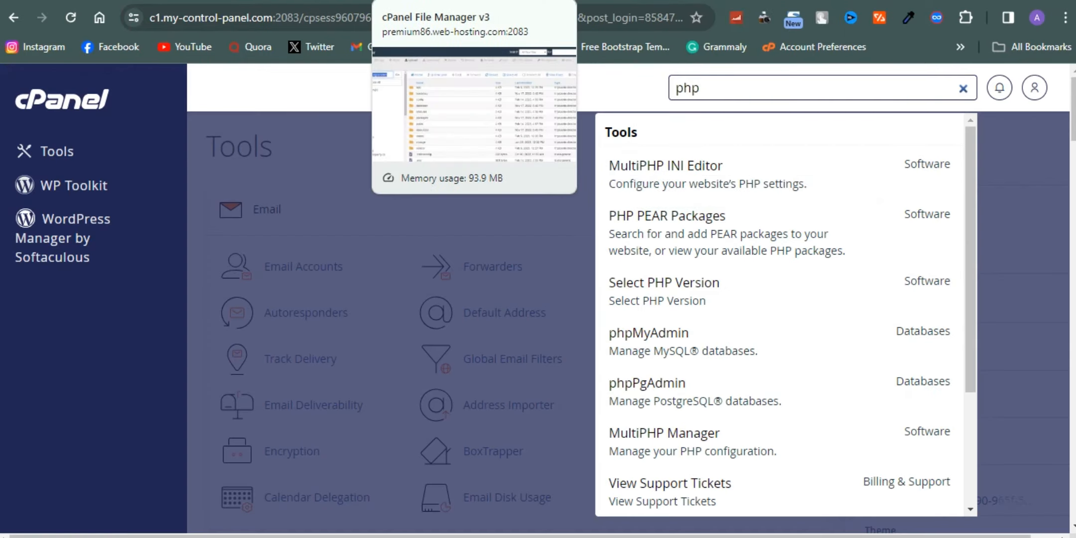
- Open the ecomm storage folder and set its app subfolder's permissions to 775
left_click(403, 1)
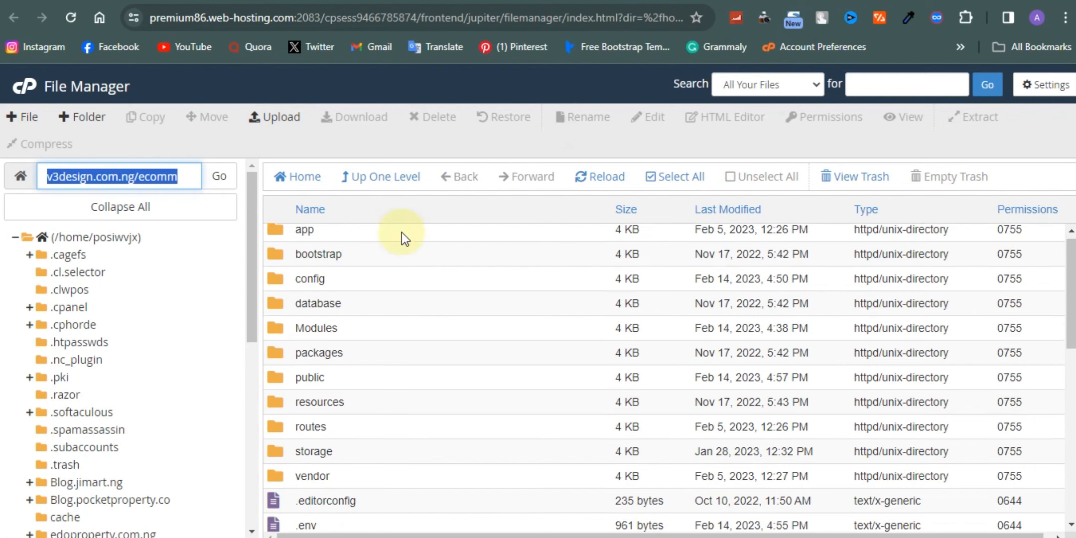
scroll(402, 232, "up", 1)
scroll(356, 381, "down", 2)
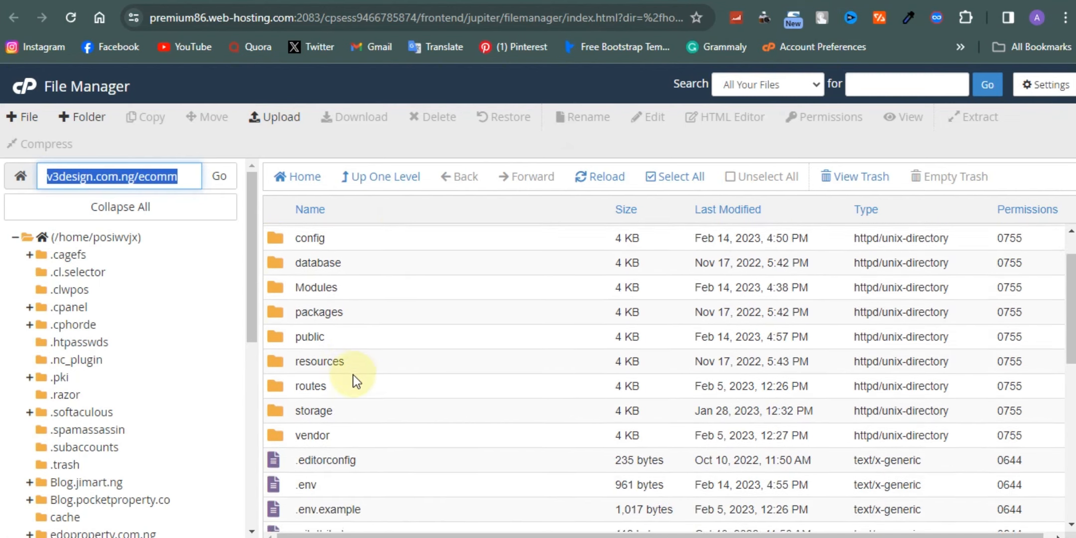
left_click(359, 405)
double_click(359, 403)
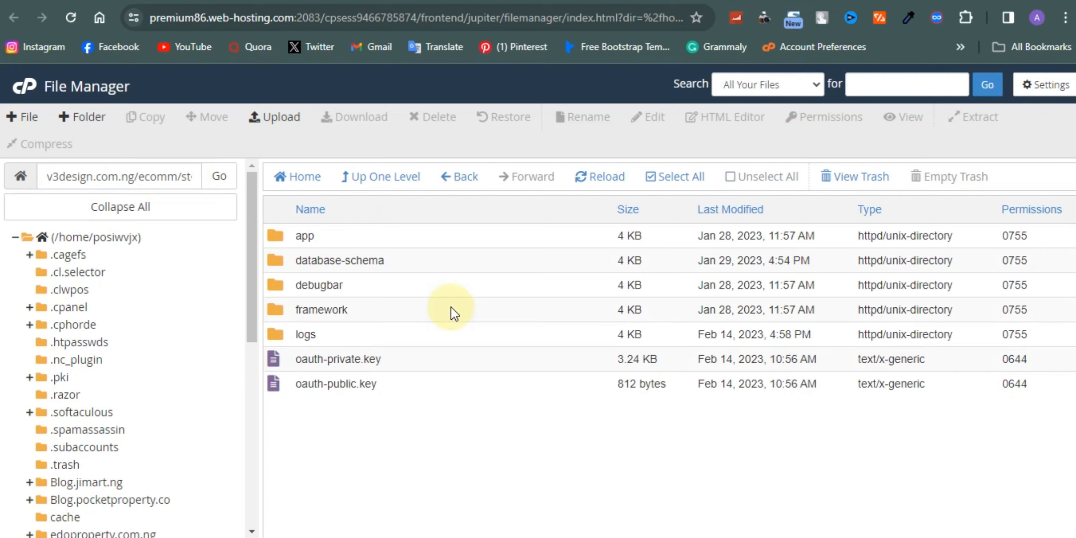
left_click(1023, 235)
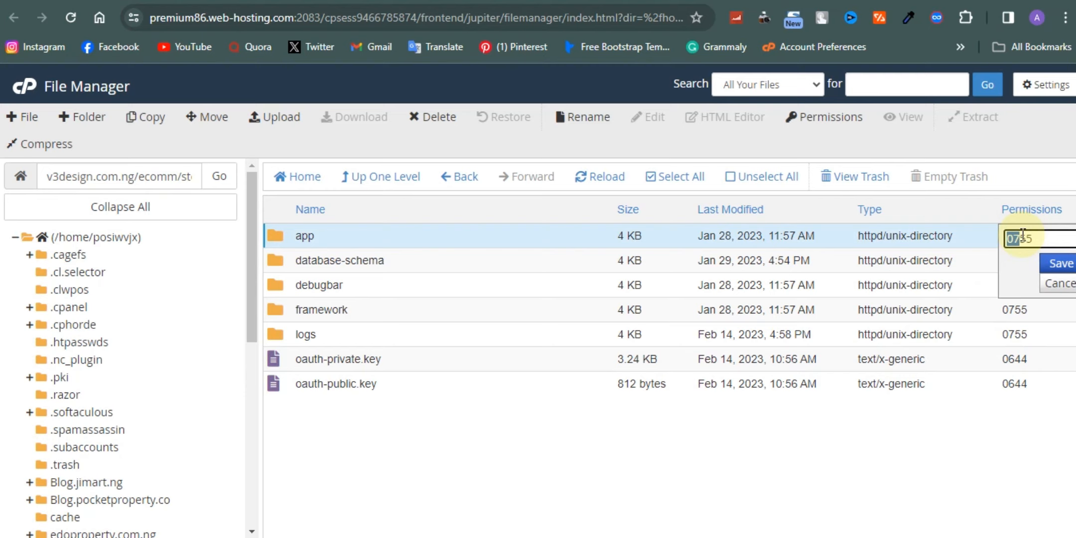
type("775")
key("Return")
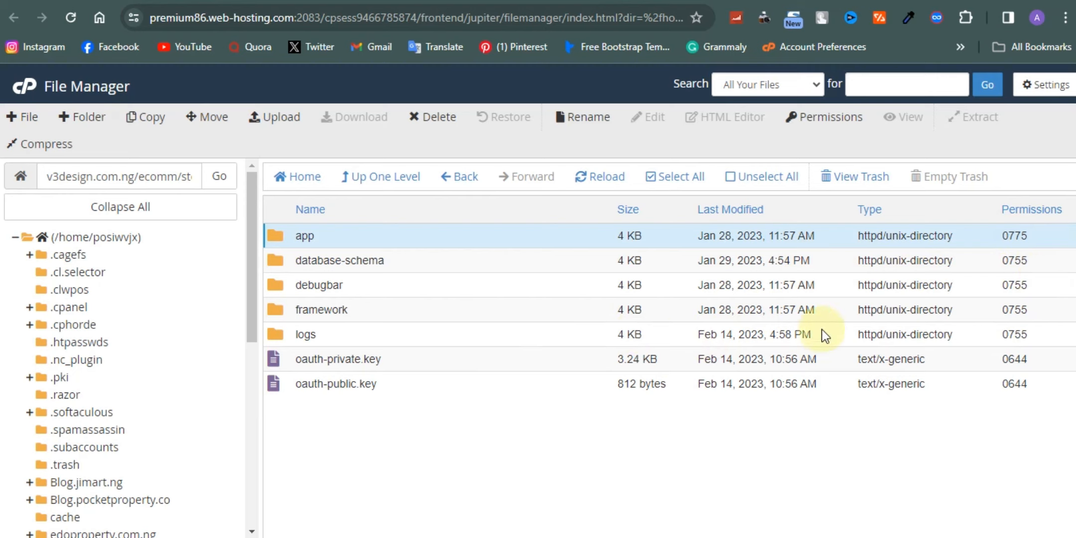
- Set the permissions of the storage logs and framework subfolders to 775
double_click(1016, 331)
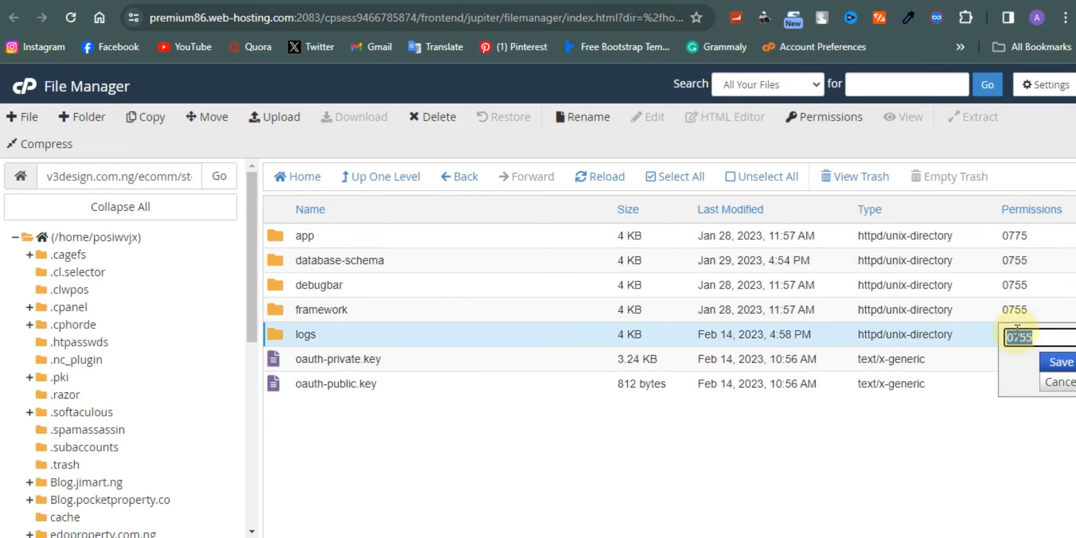
type("775")
key("Return")
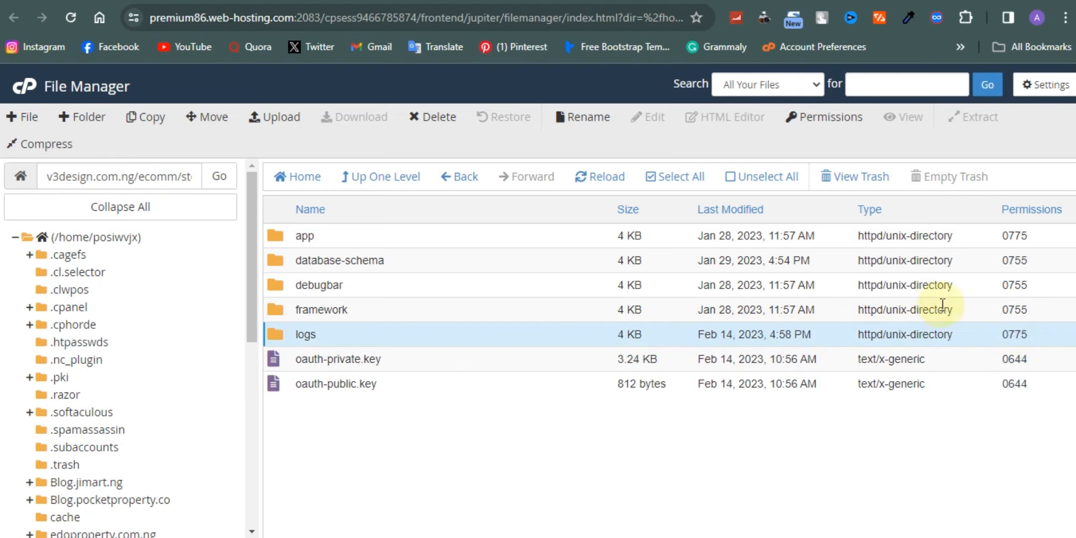
double_click(1020, 308)
type("775")
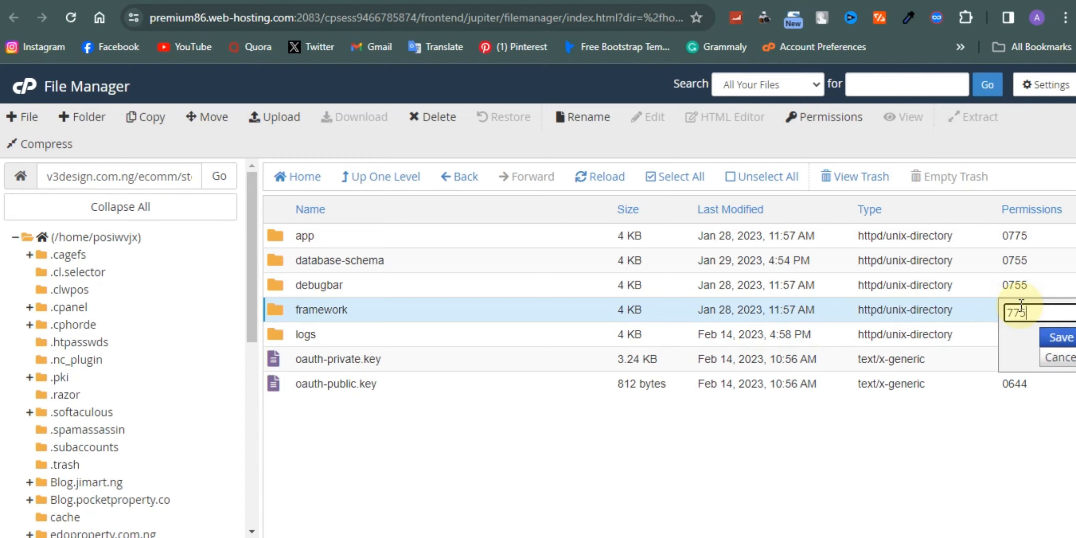
key("Return")
- Set the bootstrap/cache folder's permissions to 775, as listed on the installer's Folder Permission page
key("ctrl+Tab")
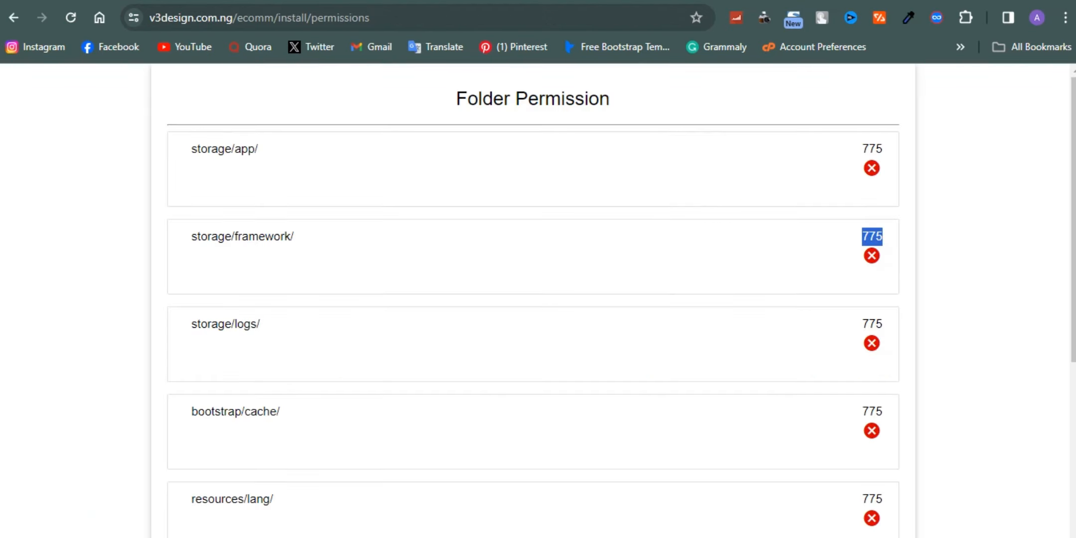
scroll(613, 290, "down", 3)
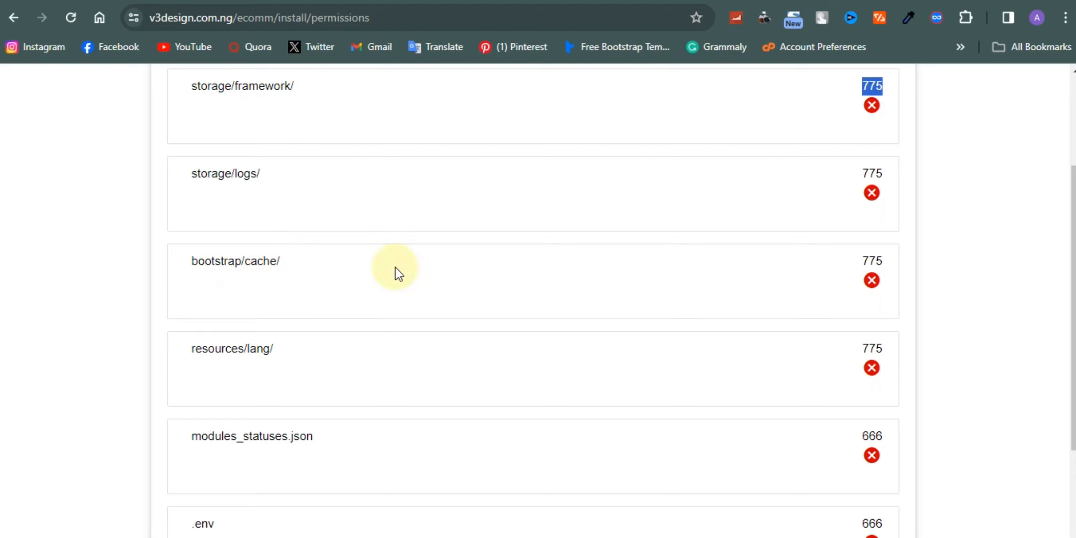
left_click_drag(897, 256, 838, 261)
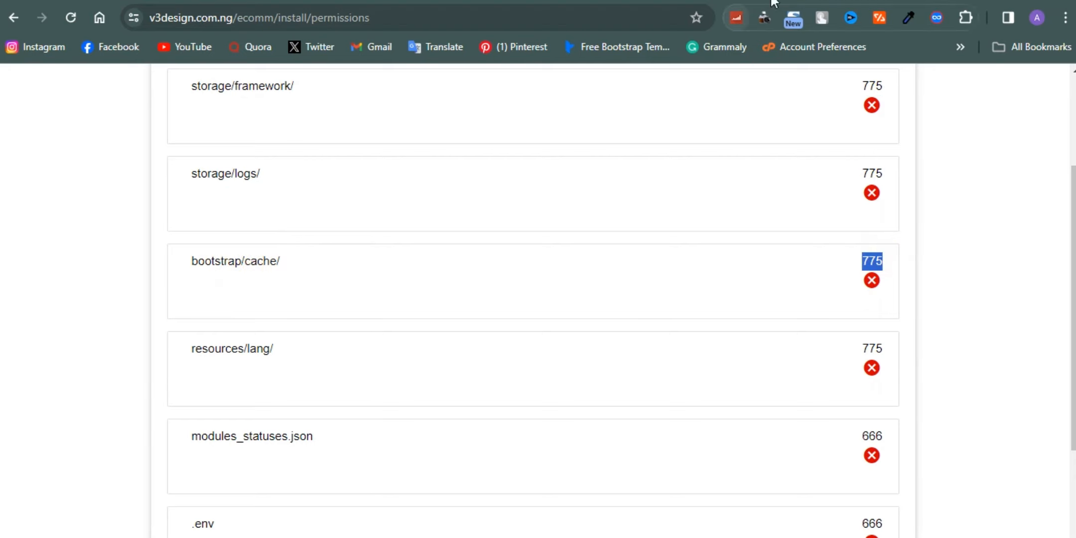
left_click(877, 1)
left_click(622, 1)
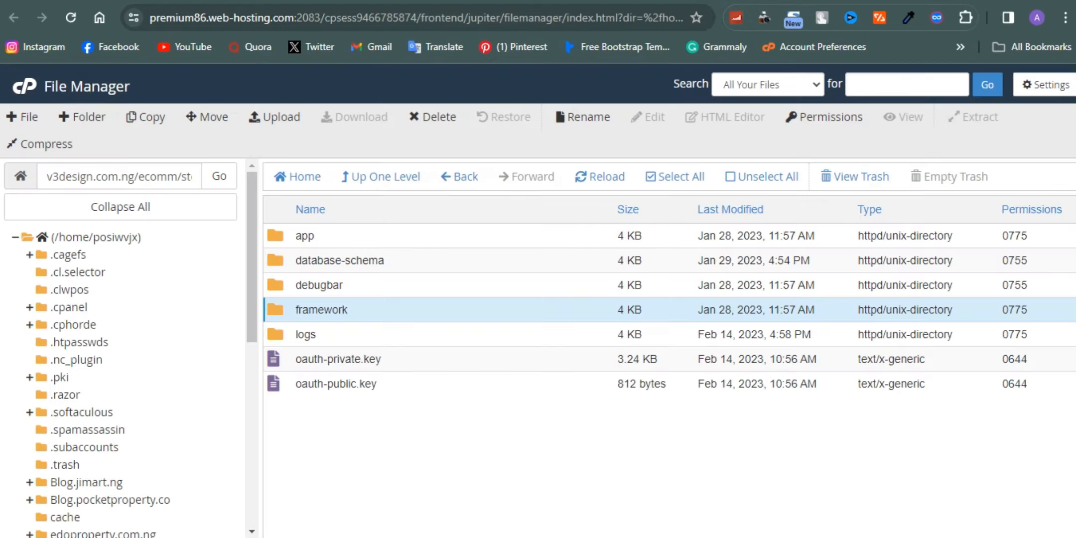
left_click(362, 188)
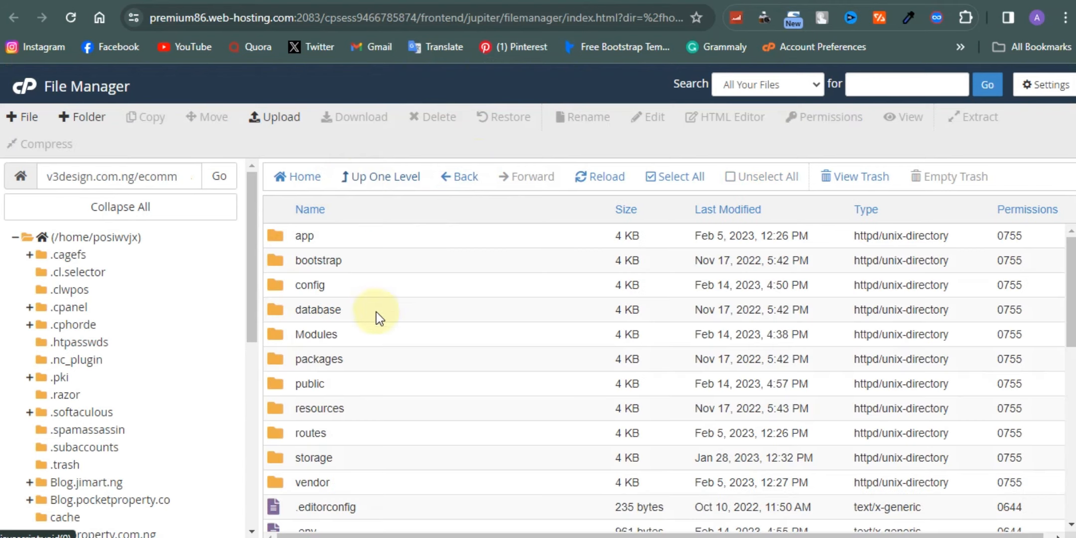
double_click(386, 259)
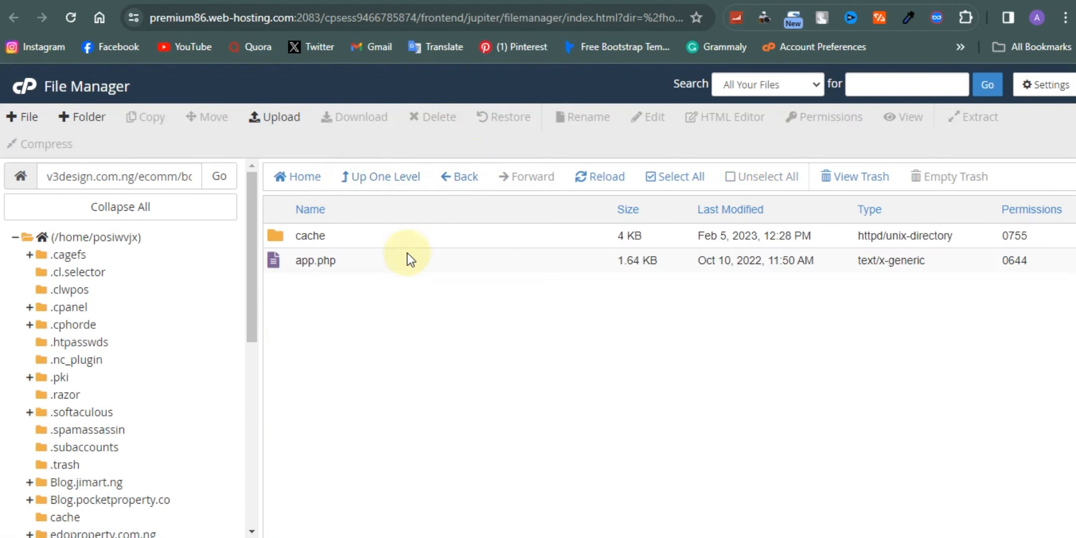
double_click(1012, 239)
type("775")
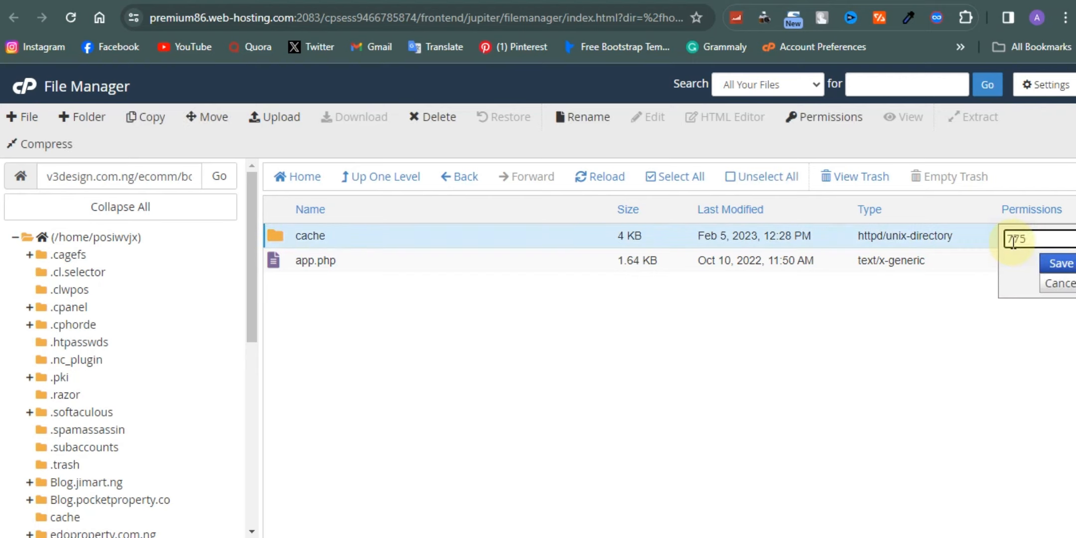
key("Return")
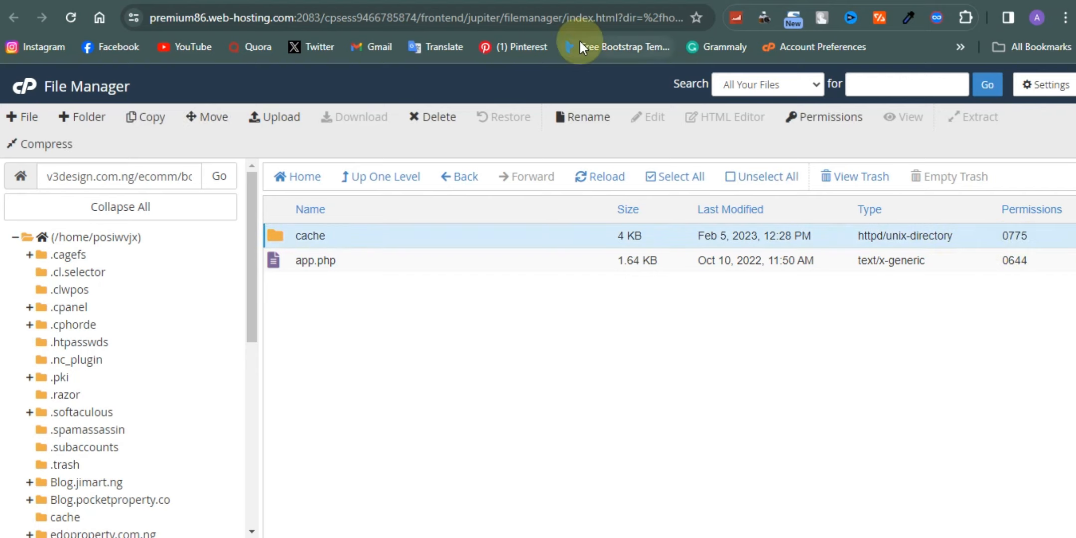
- Set the resources/lang folder's permissions to 775
left_click(558, 1)
scroll(405, 299, "down", 2)
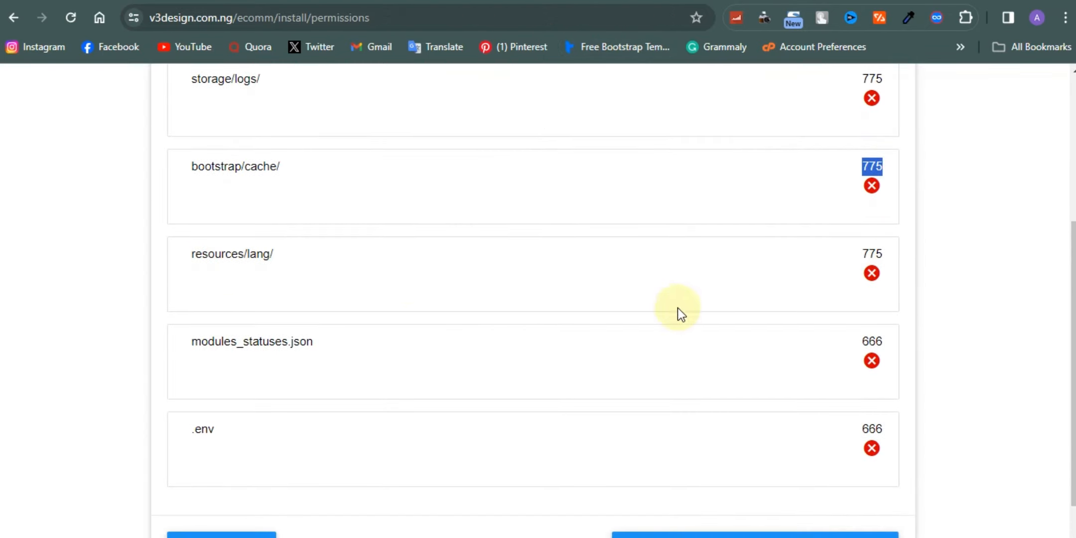
scroll(647, 409, "down", 1)
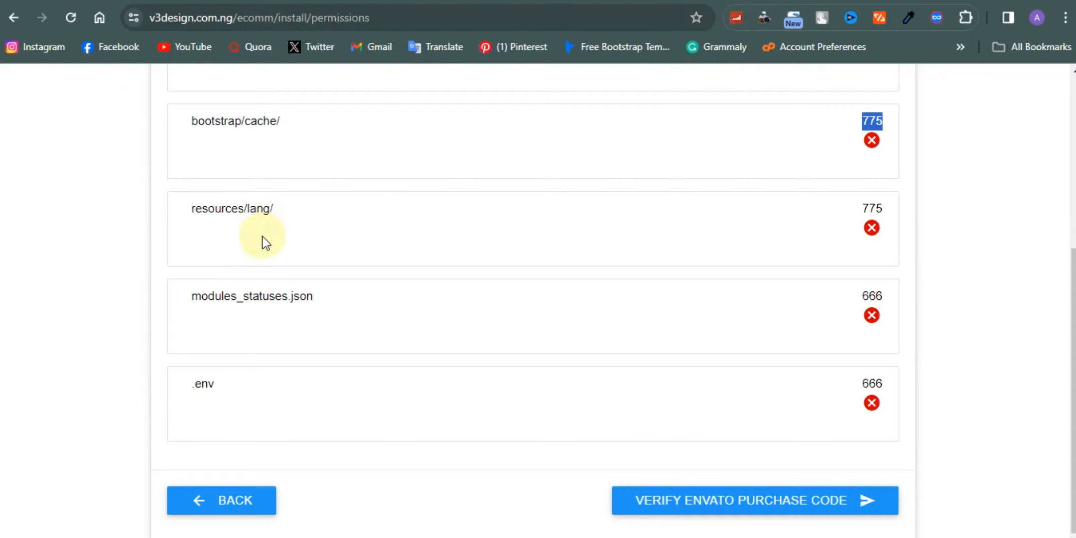
left_click(289, 1)
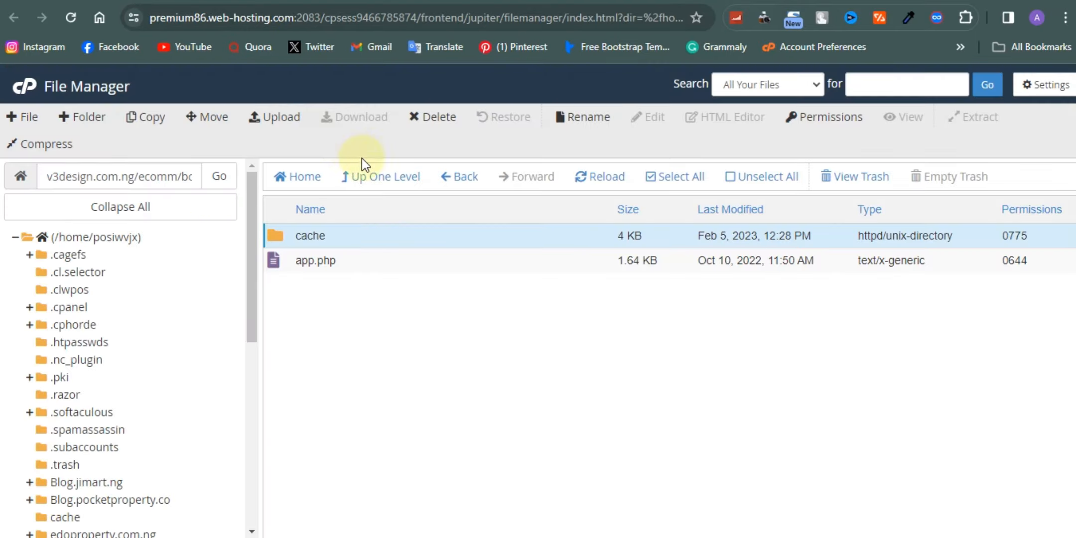
left_click(372, 178)
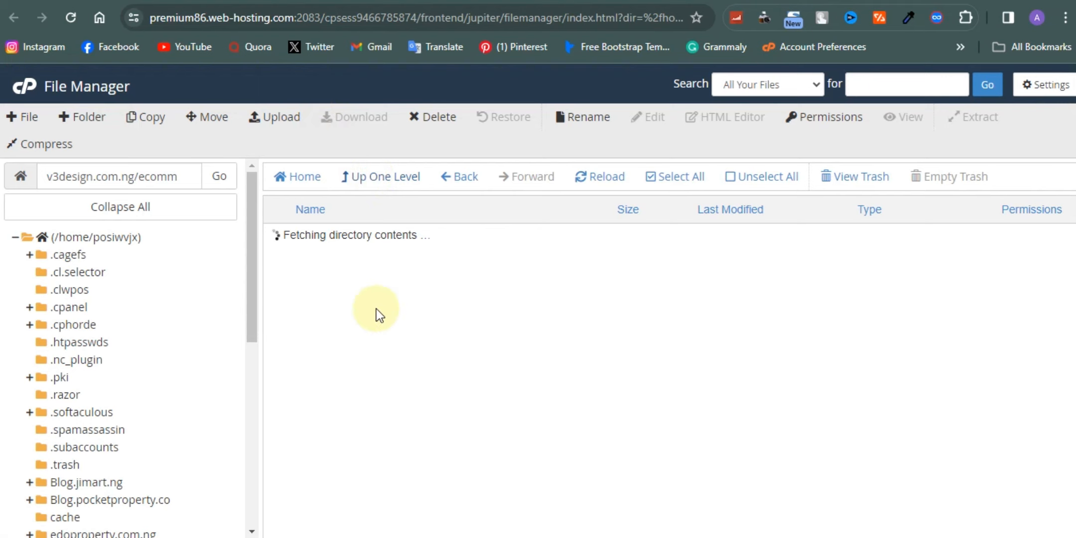
scroll(375, 308, "down", 1)
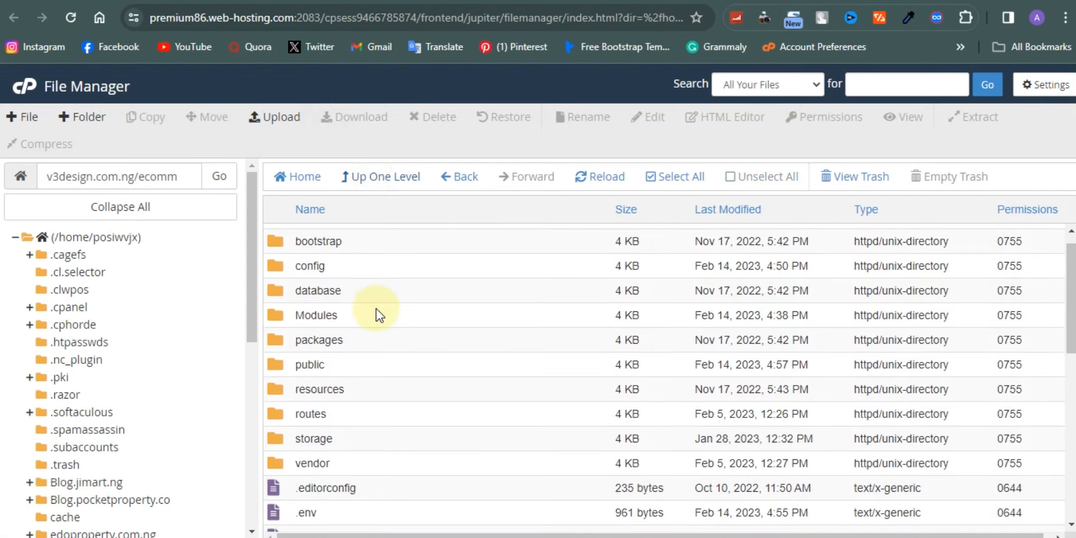
double_click(354, 393)
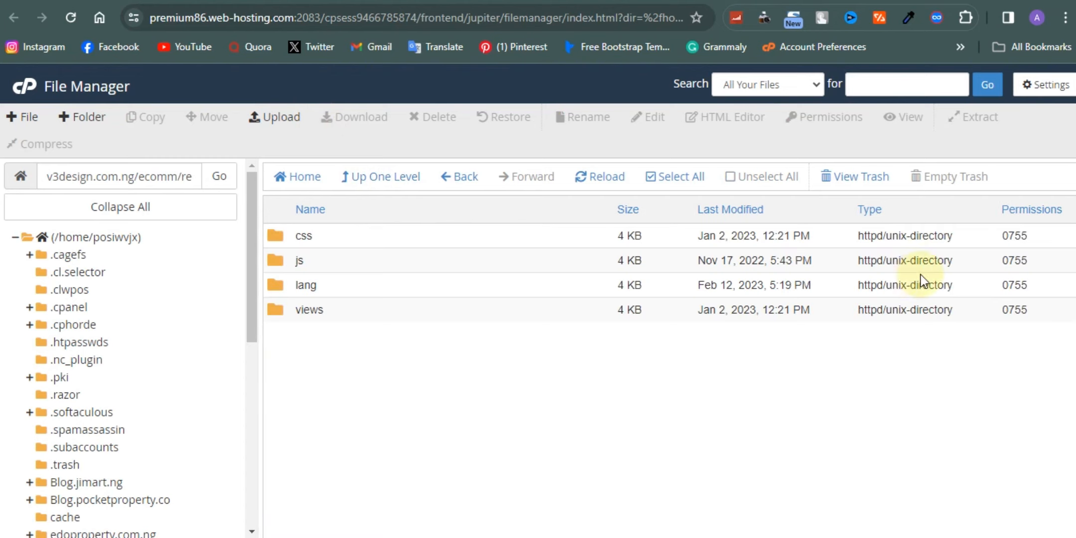
double_click(1014, 284)
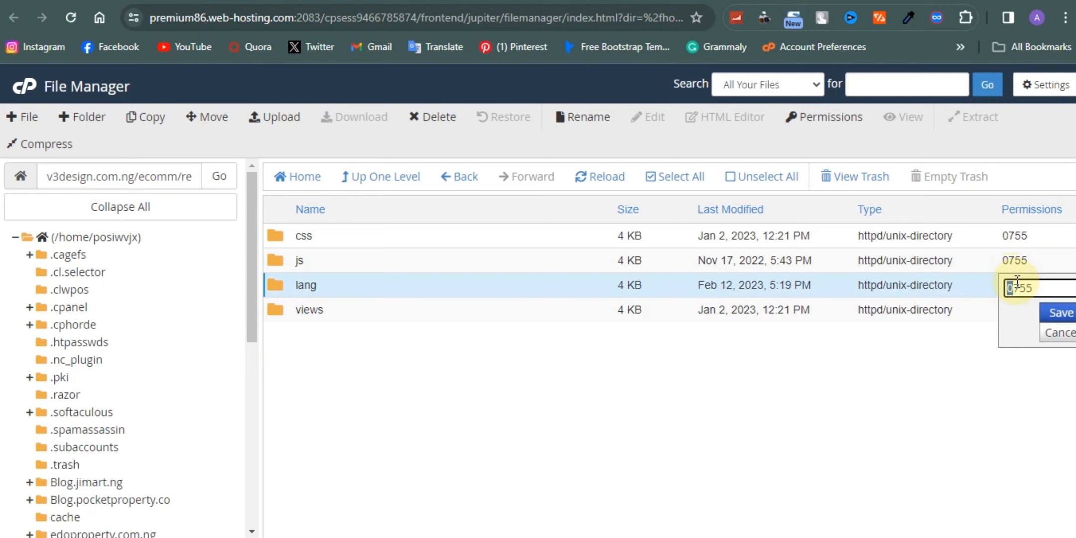
type("775")
key("Return")
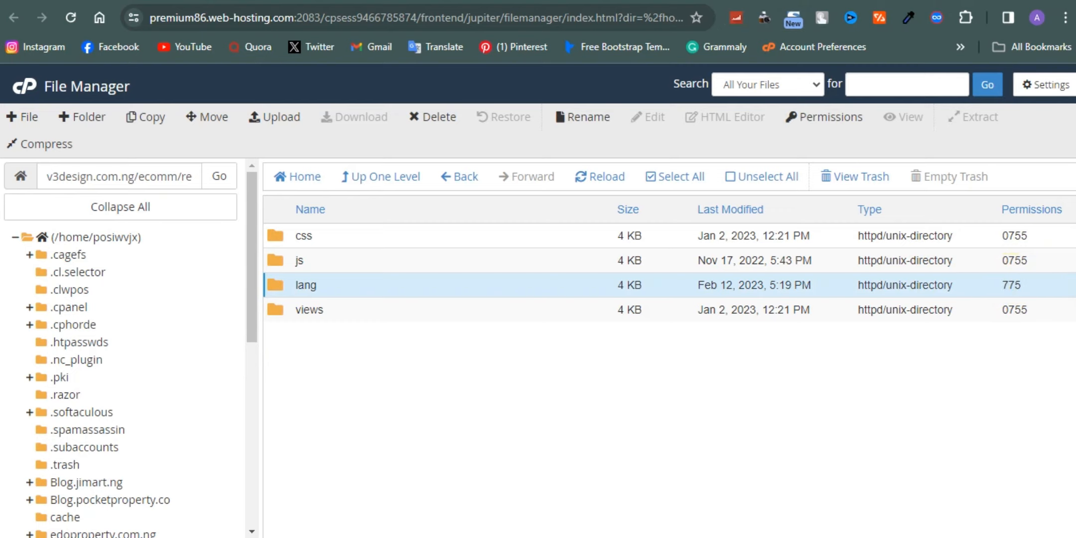
- Set the permissions of modules_statuses.json in the ecomm folder to 666
key("ctrl+Tab")
left_click_drag(208, 299, 236, 296)
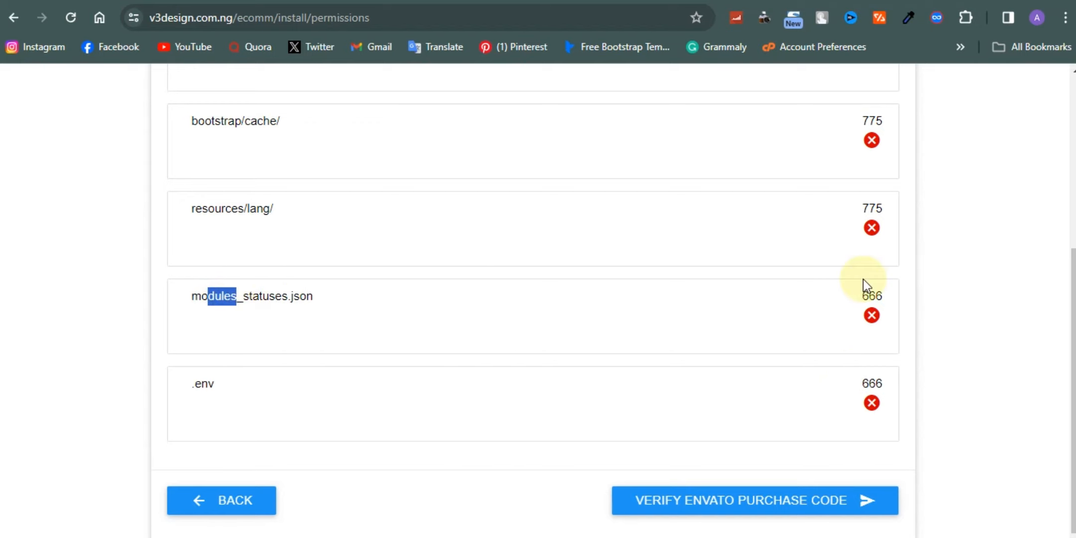
left_click_drag(889, 302, 852, 291)
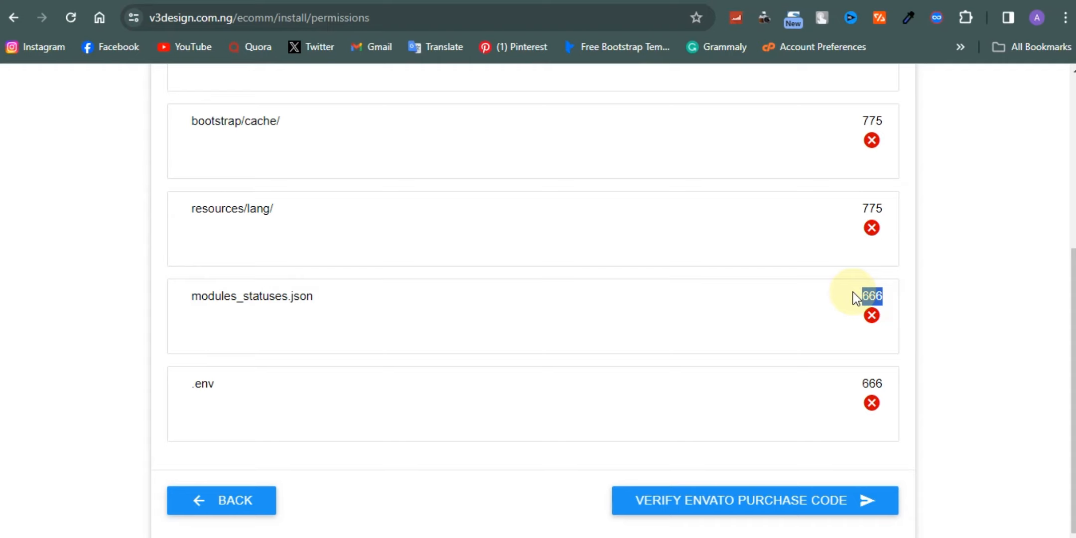
left_click(448, 1)
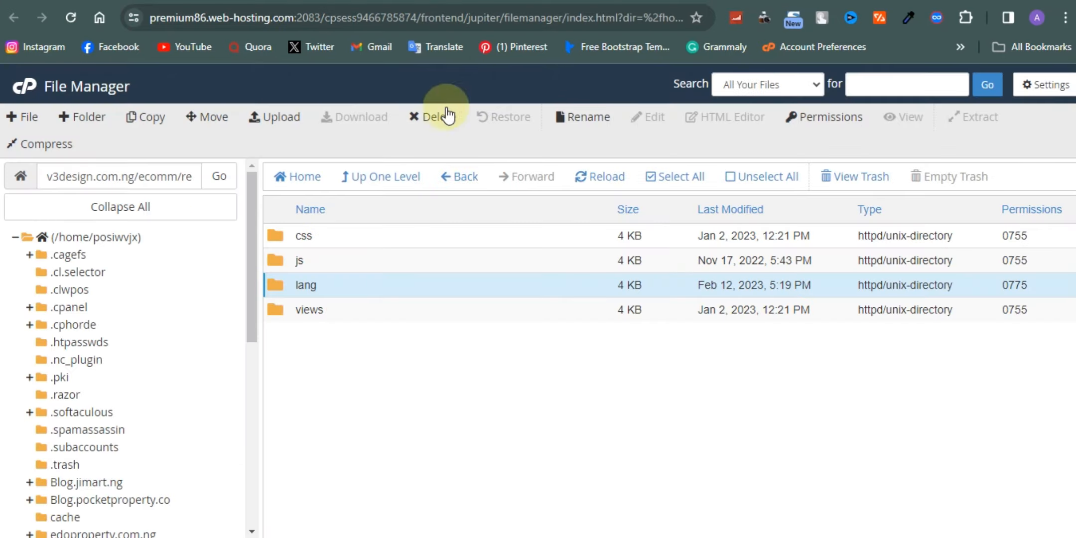
left_click(416, 176)
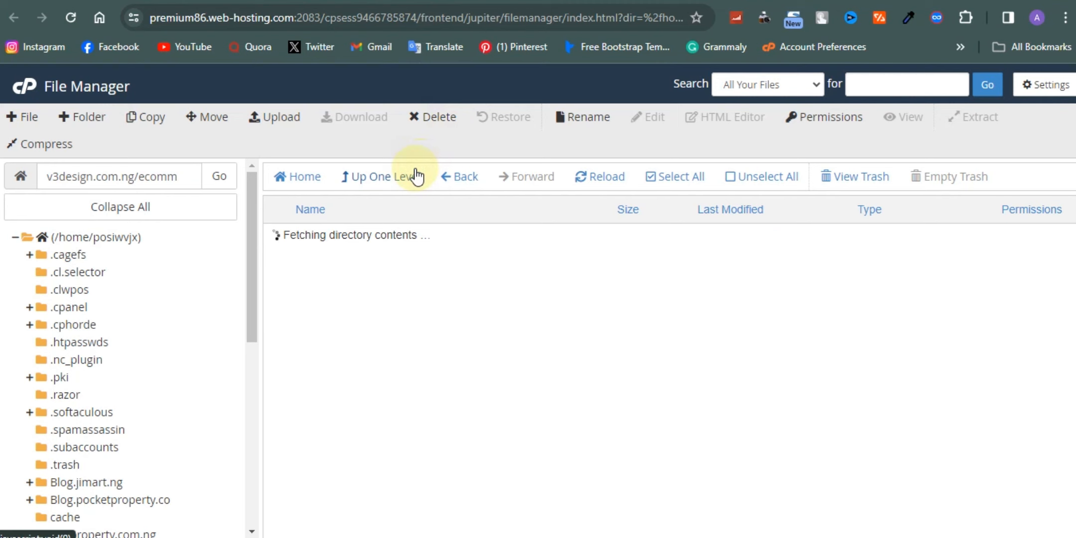
scroll(404, 428, "down", 7)
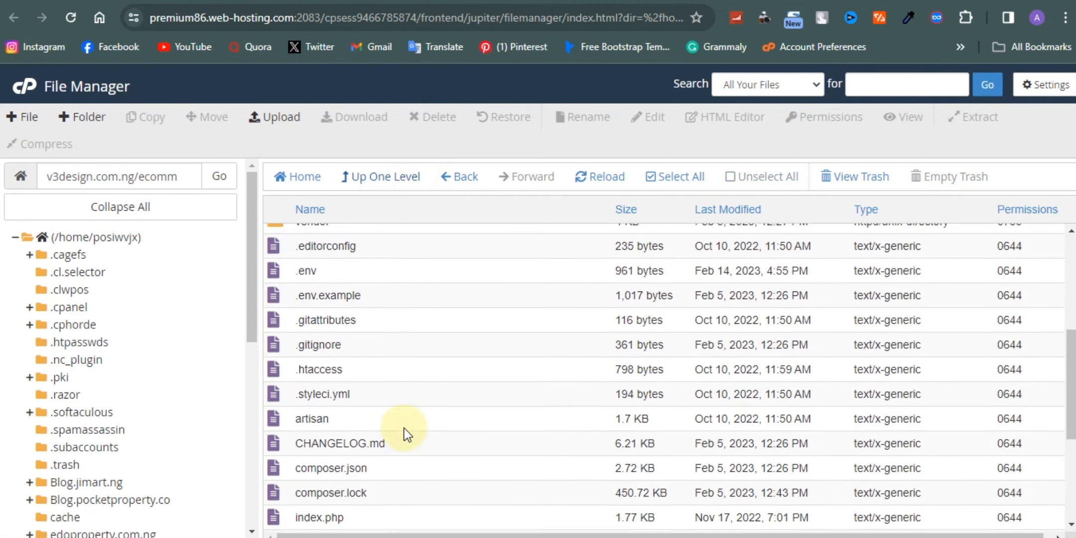
scroll(404, 428, "down", 2)
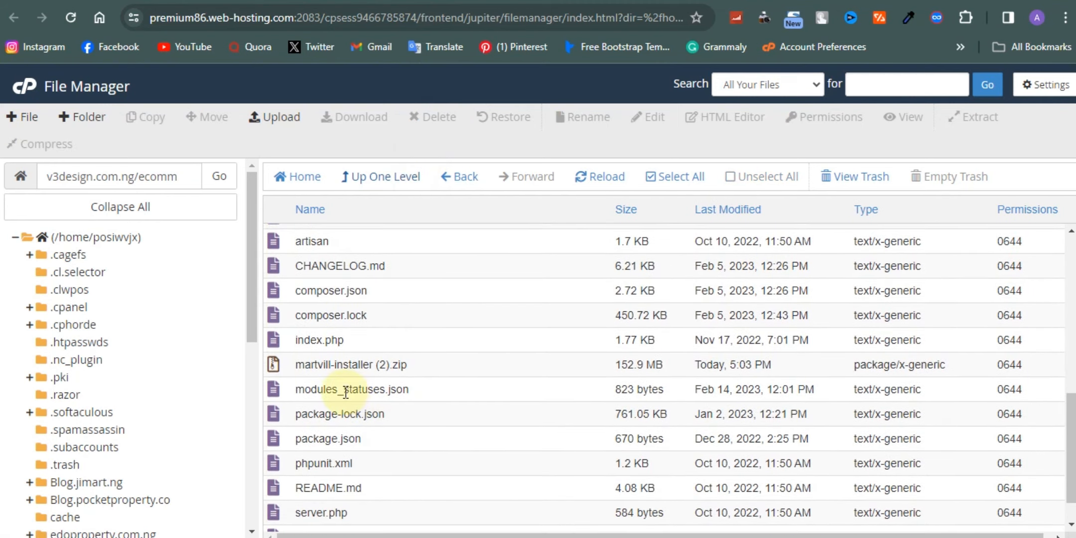
left_click(1011, 391)
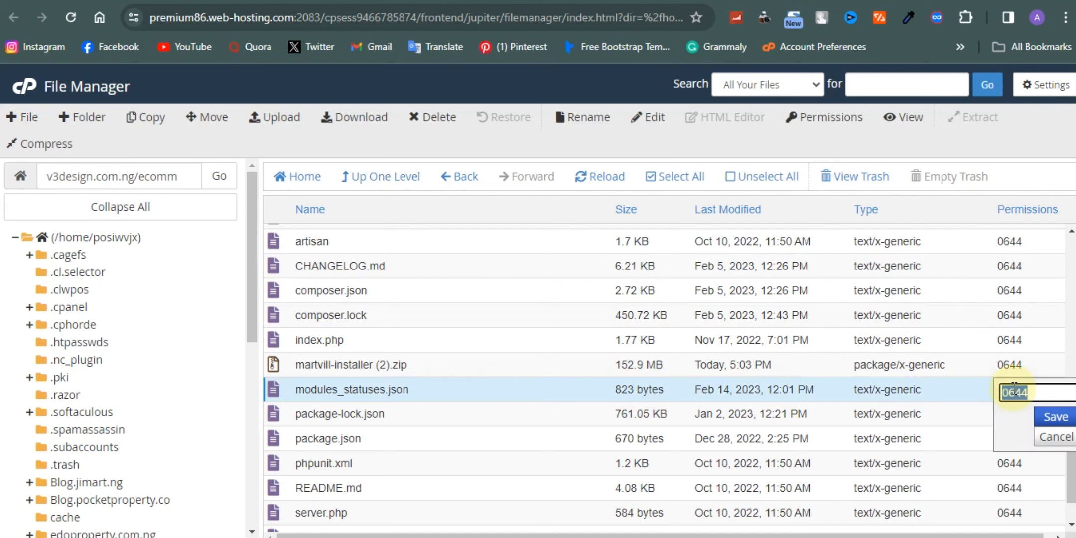
type("666")
key("Return")
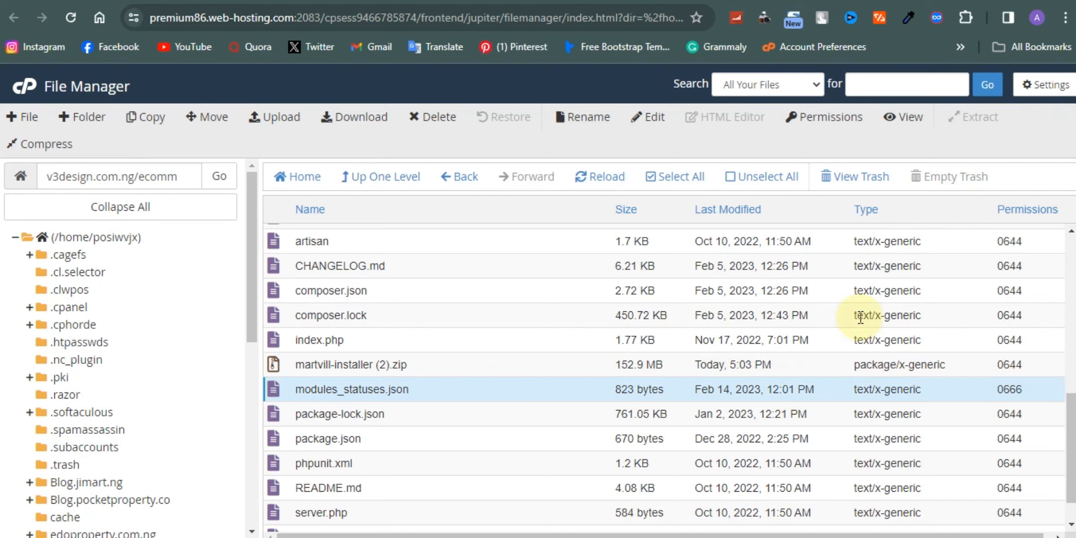
- Review the installer's permission requirement for the .env file
scroll(860, 317, "up", 5)
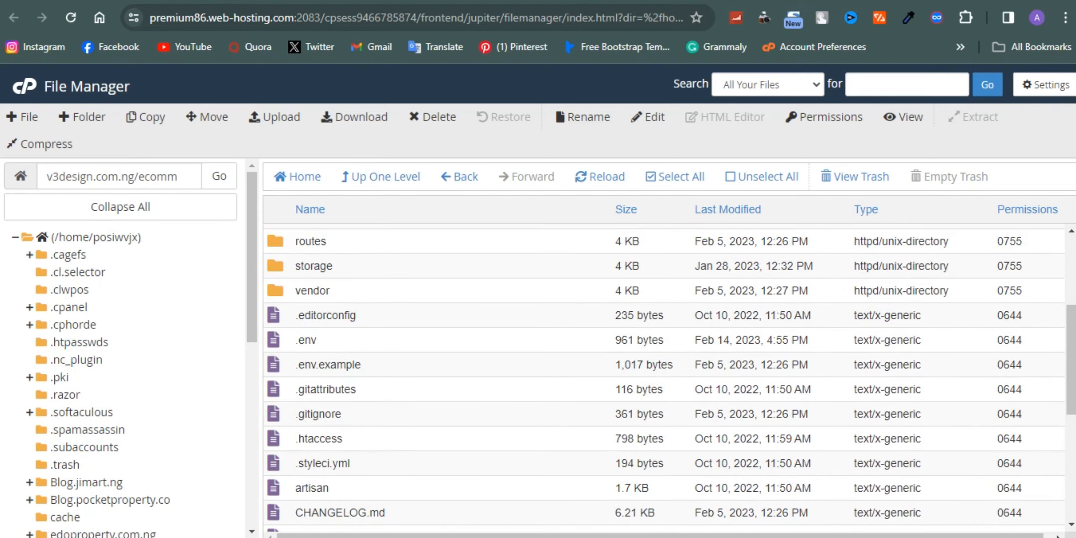
key("ctrl+Tab")
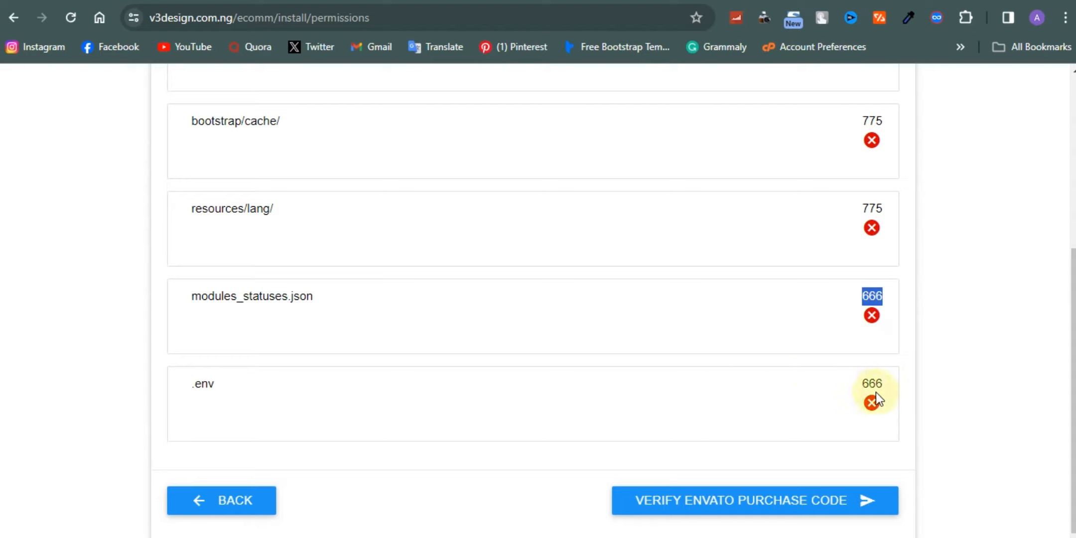
left_click_drag(884, 384, 859, 385)
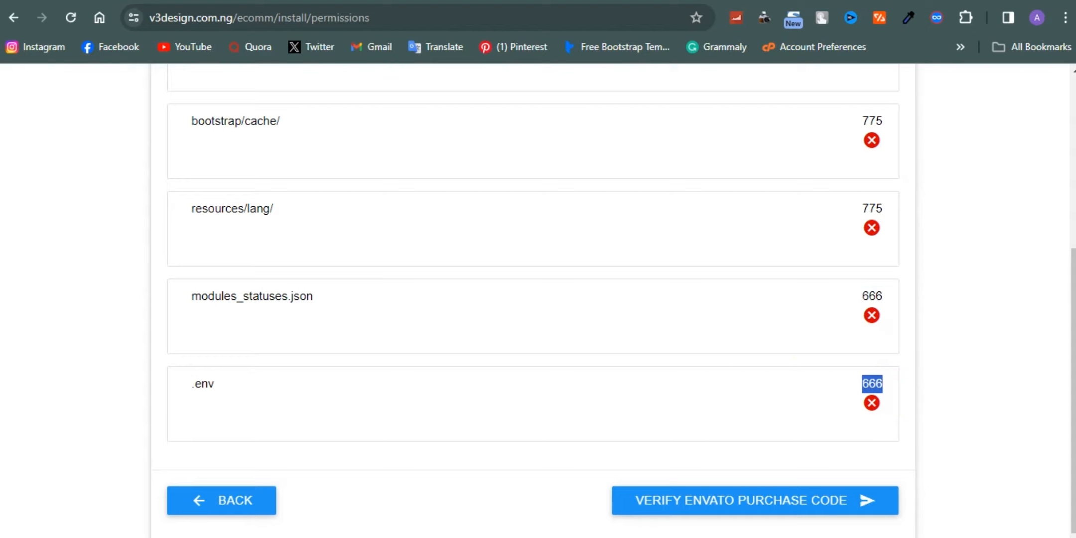
- Set the .env file's permissions to 666 in the ecomm folder
key("ctrl+Tab")
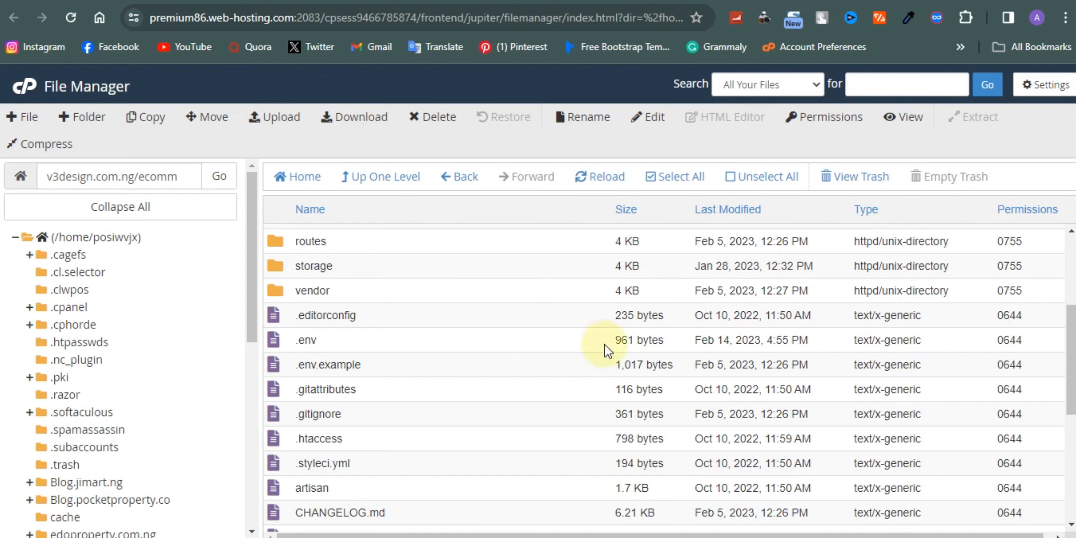
double_click(1010, 341)
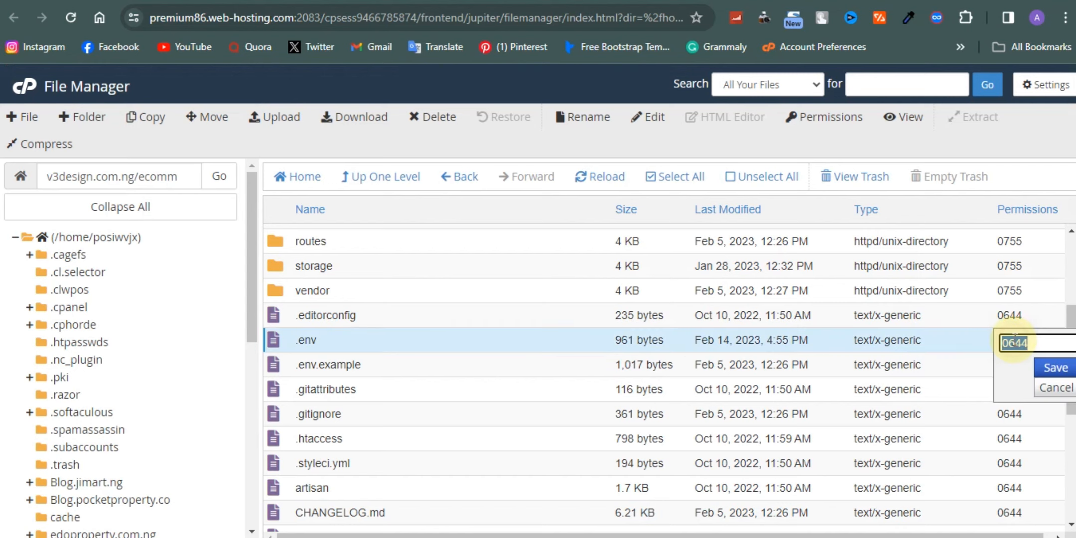
type("666")
key("Return")
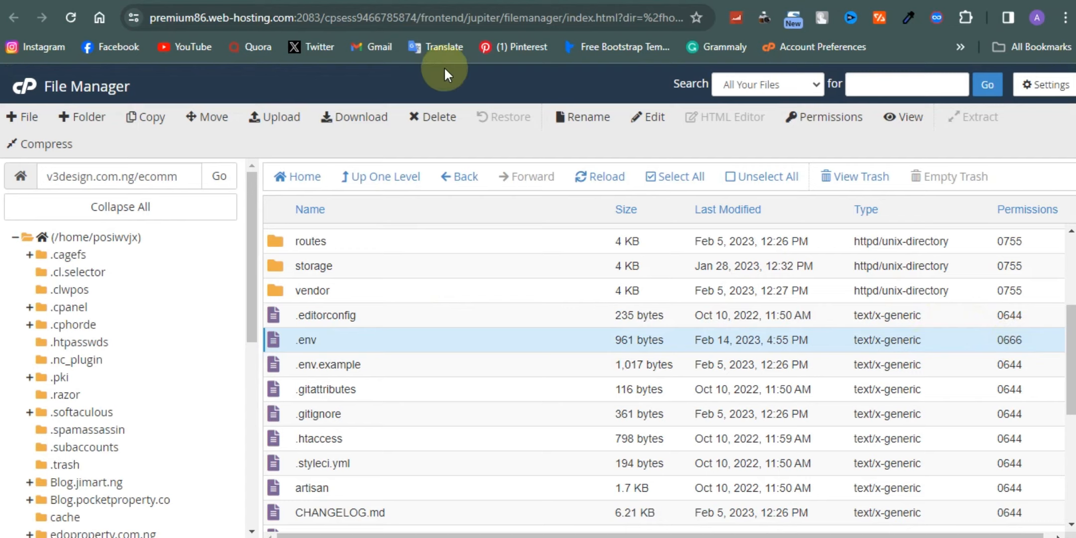
- Recheck the installer's folder permissions and continue to the Envato purchase code verification
left_click(428, 1)
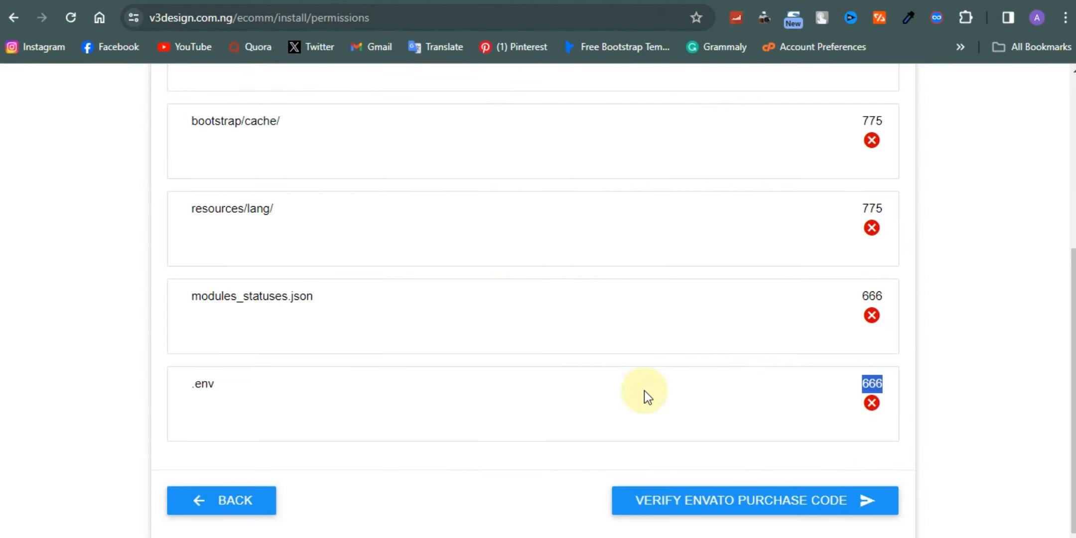
scroll(637, 368, "up", 3)
left_click(544, 20)
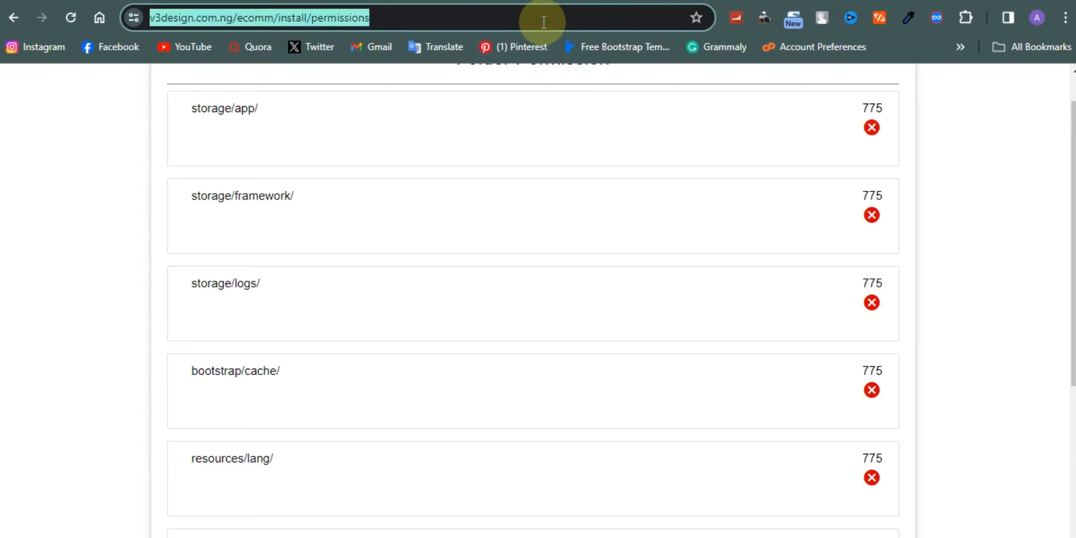
key("Return")
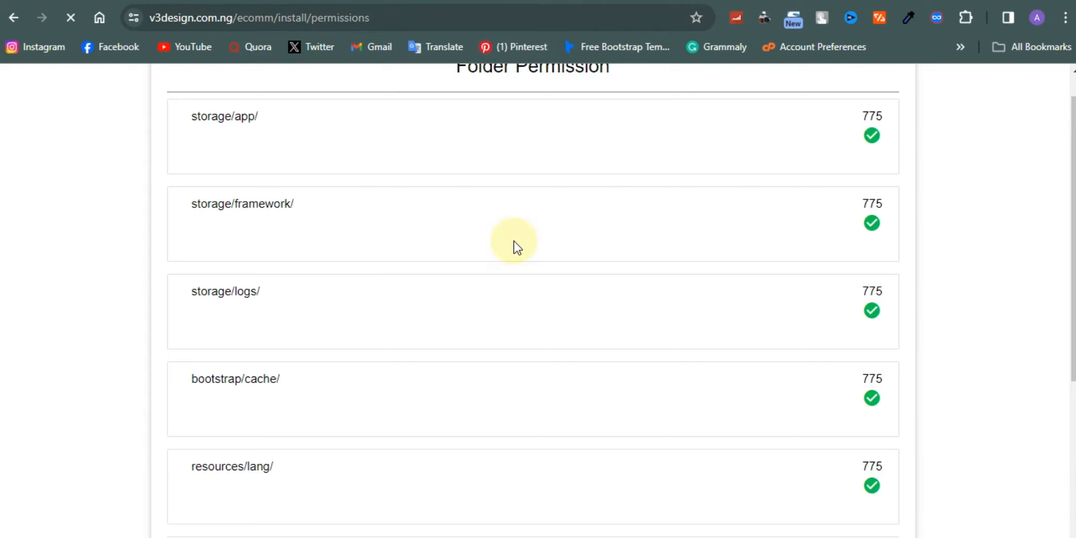
scroll(515, 243, "down", 5)
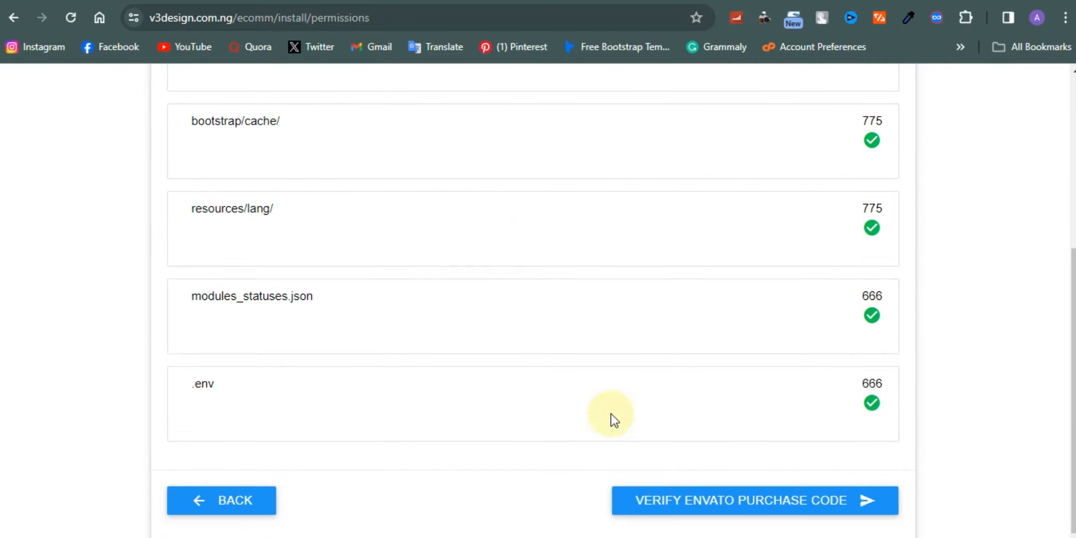
left_click(737, 501)
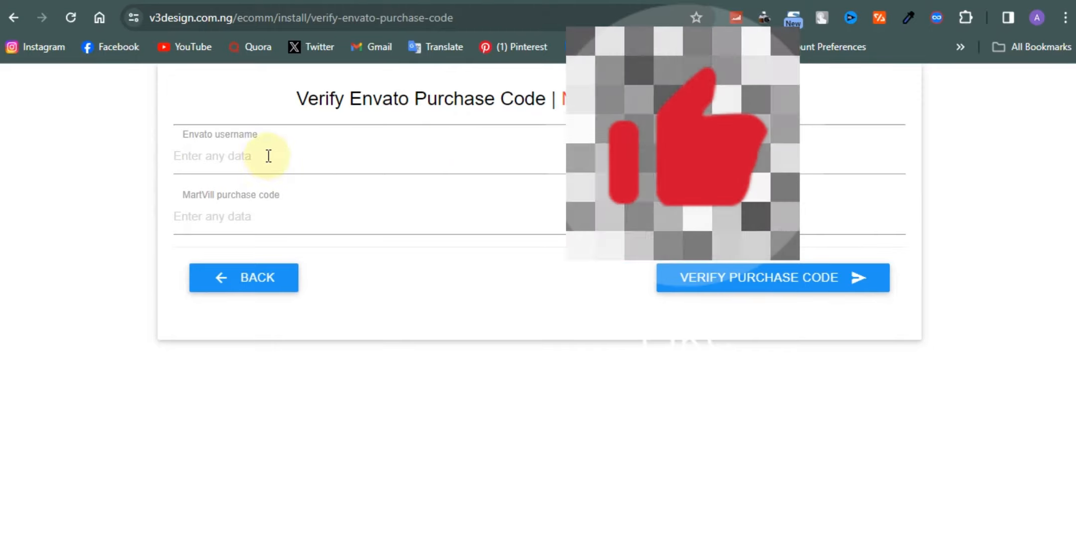
- Select the Envato username and MartVill purchase code fields of the verification form
left_click(241, 139)
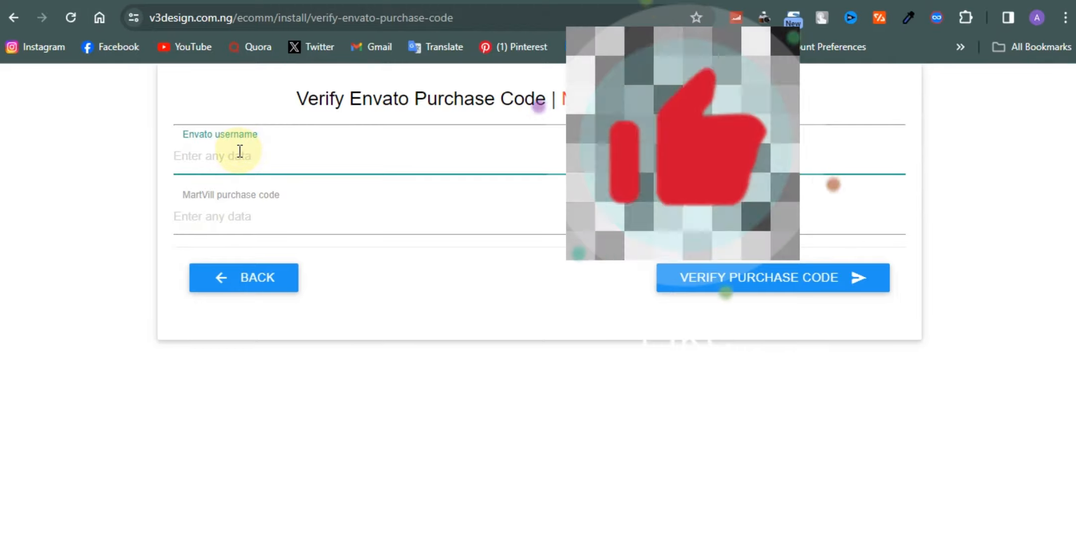
left_click(242, 219)
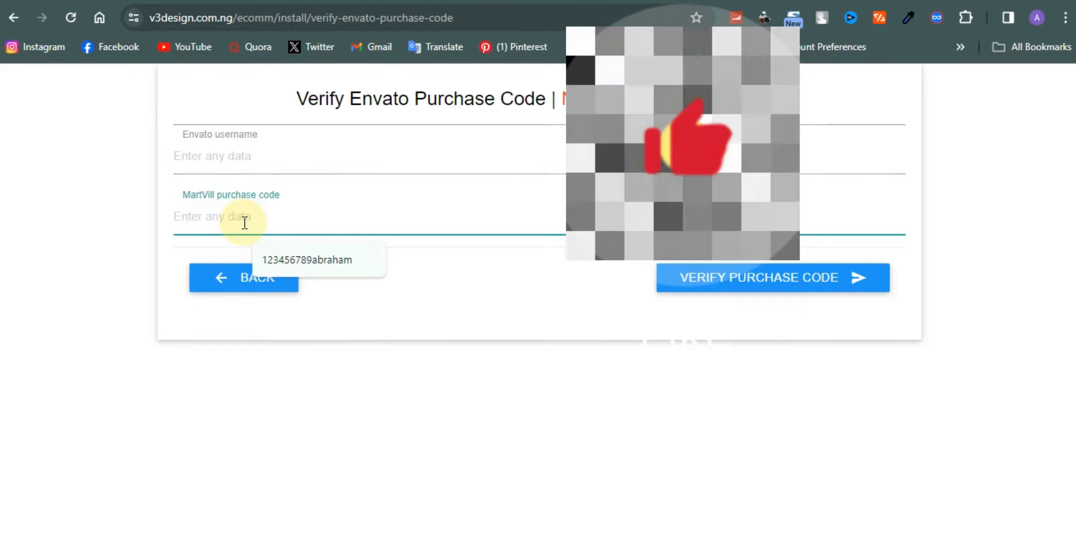
left_click(225, 144)
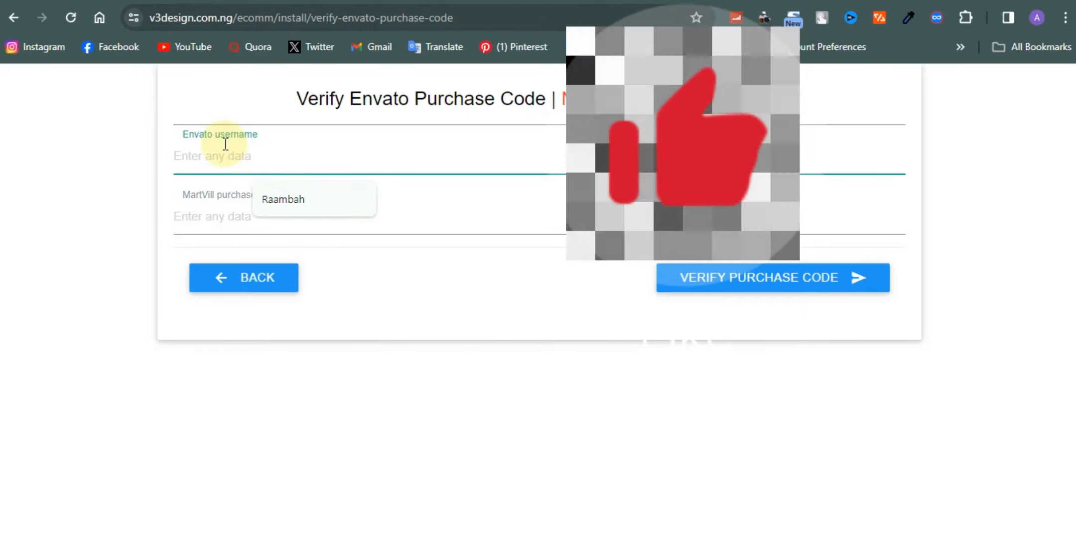
left_click(223, 216)
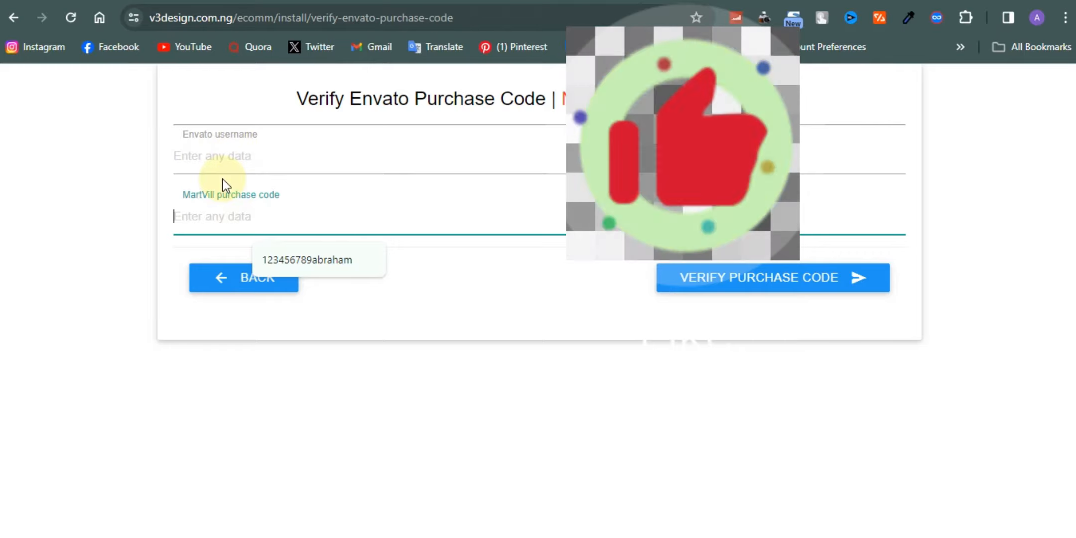
left_click_drag(235, 194, 200, 195)
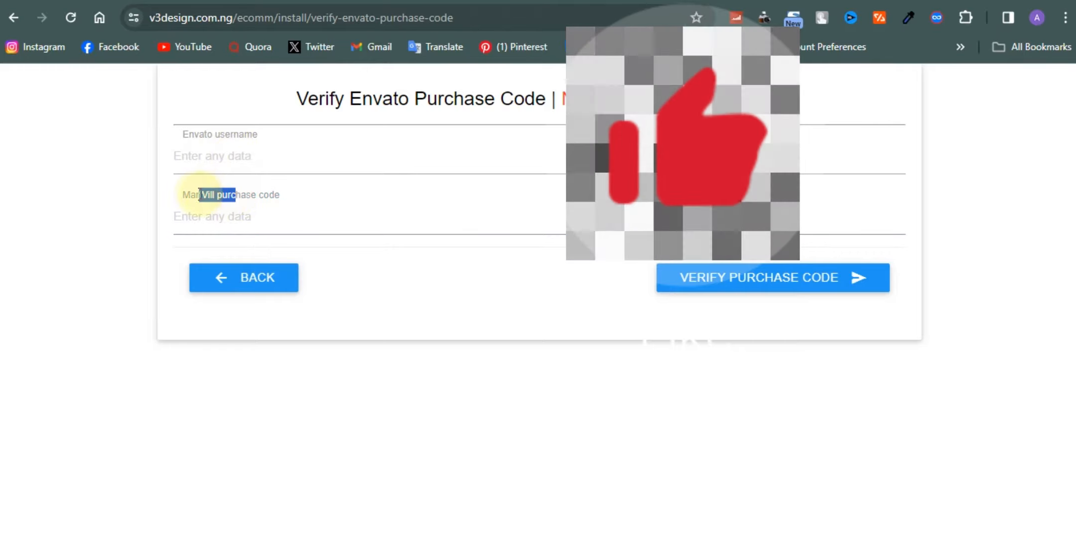
left_click(209, 153)
left_click(223, 226)
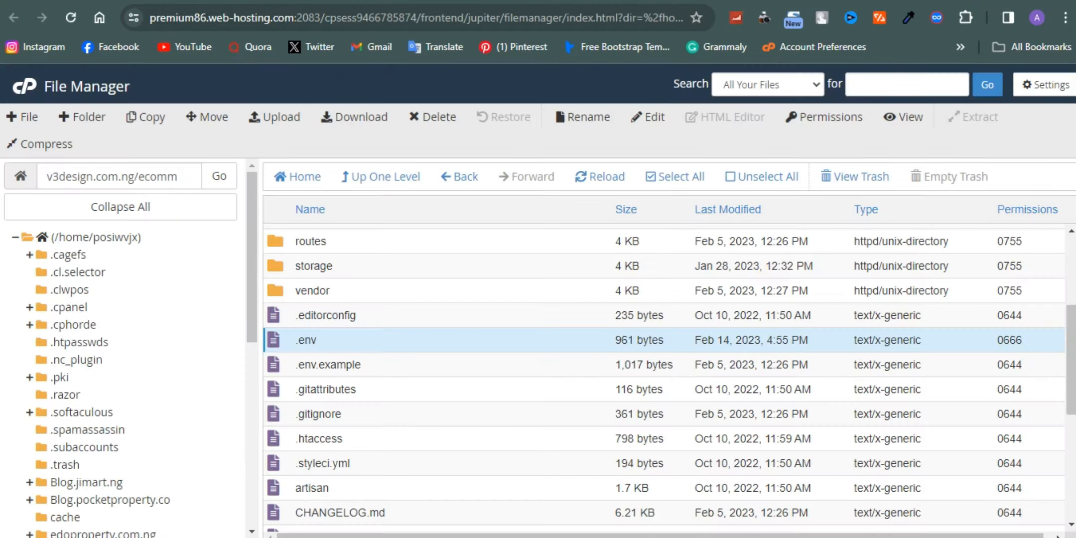
- Copy the database name posiwvjx_martvill and save all privileges for the user on the database
key("ctrl+Tab")
key("ctrl+Tab")
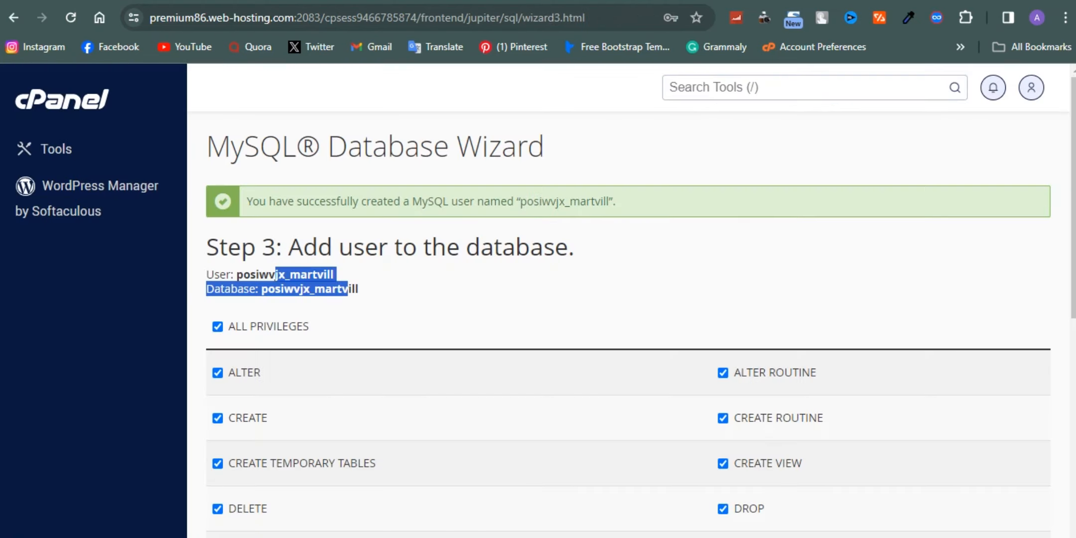
left_click(371, 284)
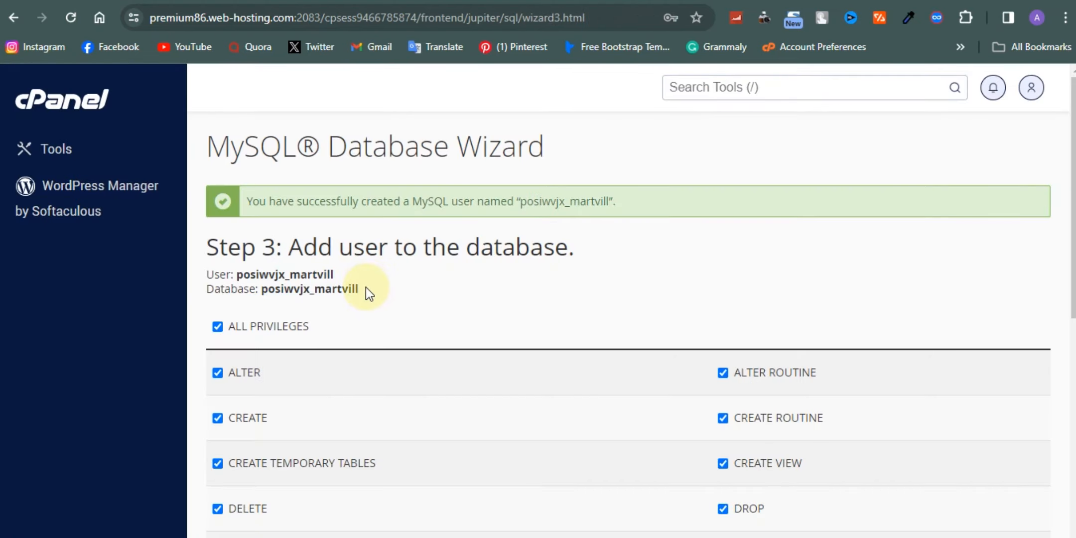
left_click_drag(366, 290, 263, 288)
key("ctrl+c")
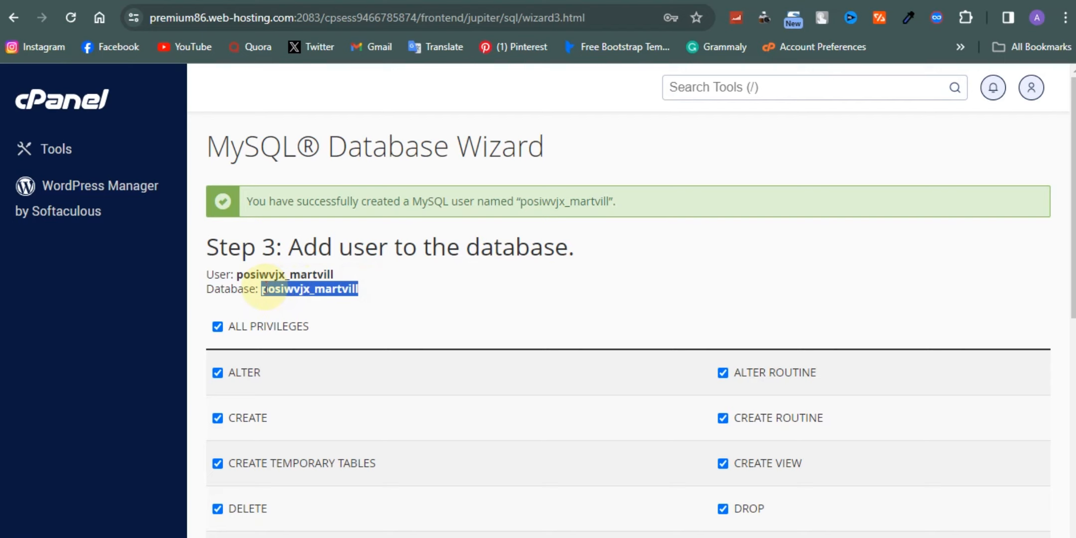
scroll(267, 289, "down", 8)
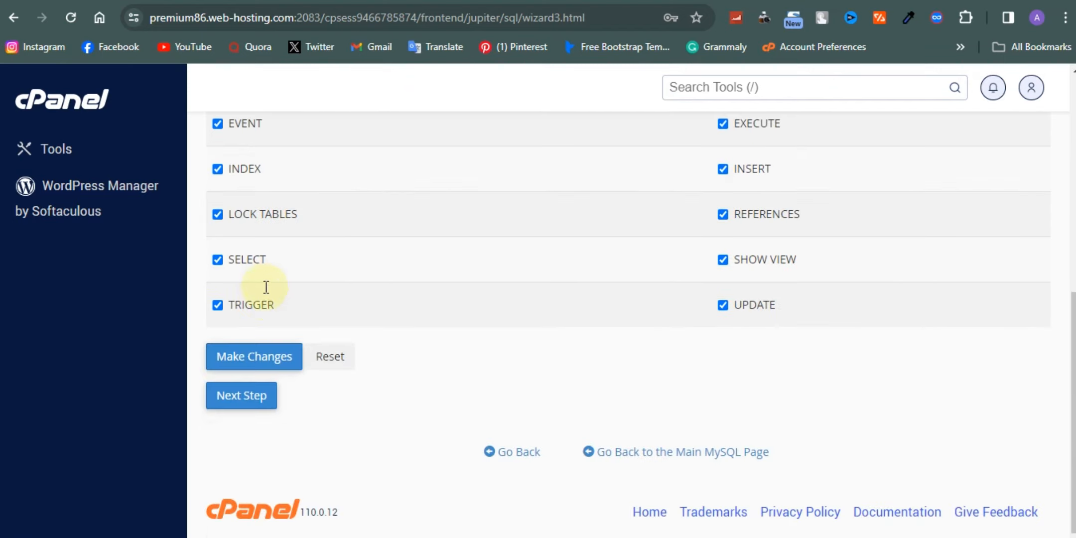
left_click(248, 355)
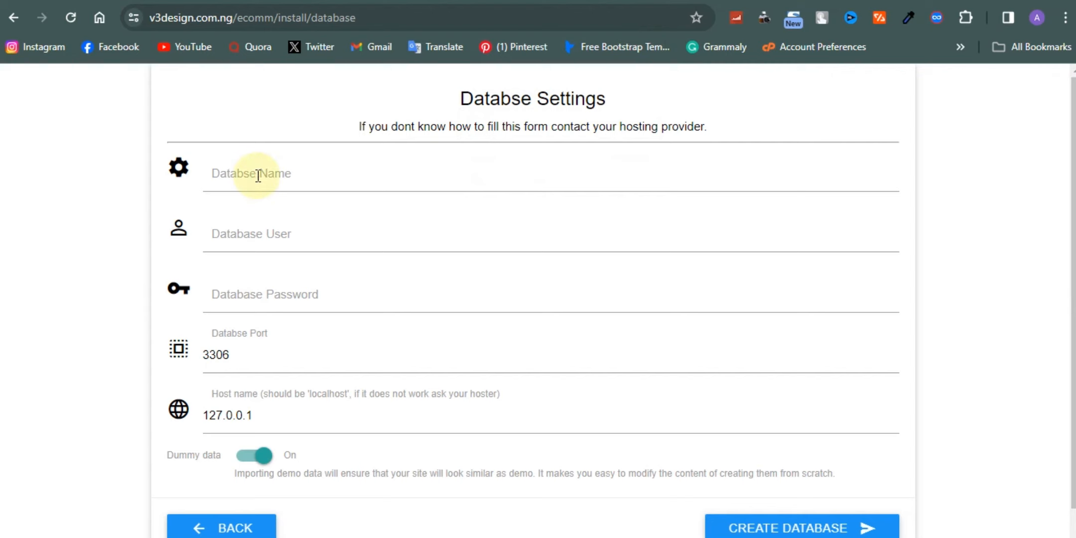
- Paste posiwvjx_martvill as both the database name and database user in the installer's Database Settings
left_click(258, 175)
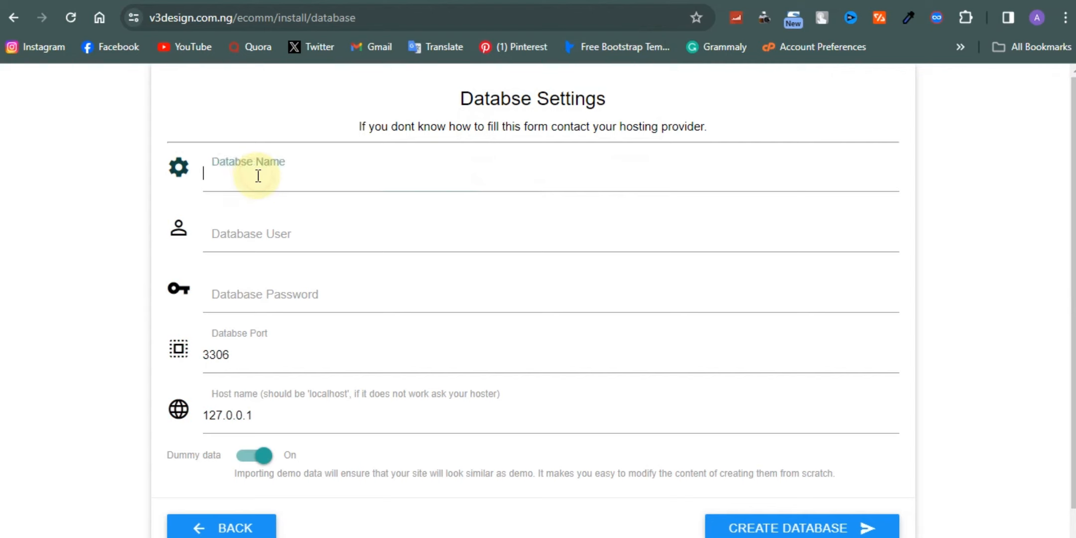
key("ctrl+v")
left_click(264, 225)
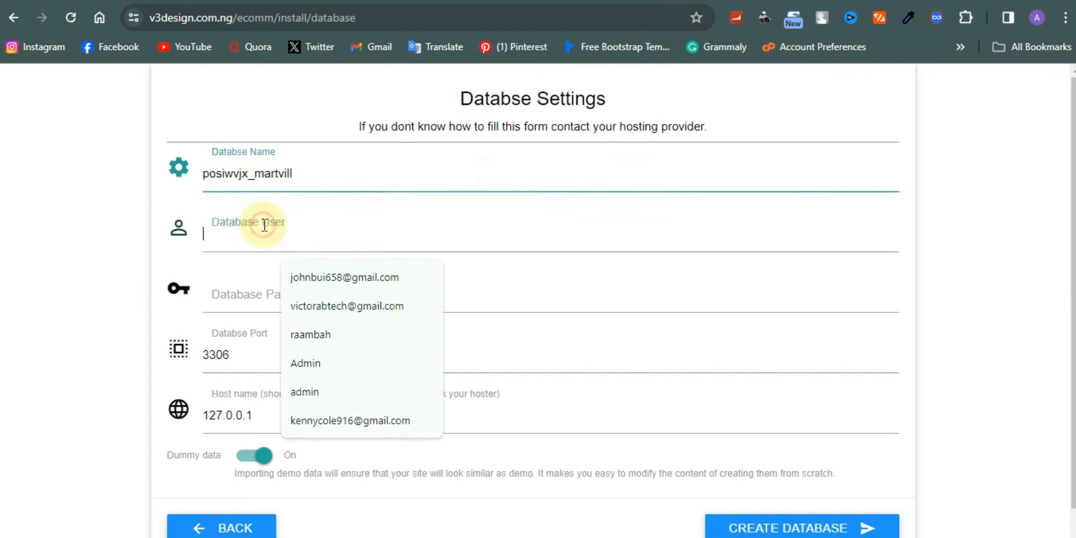
key("ctrl+v")
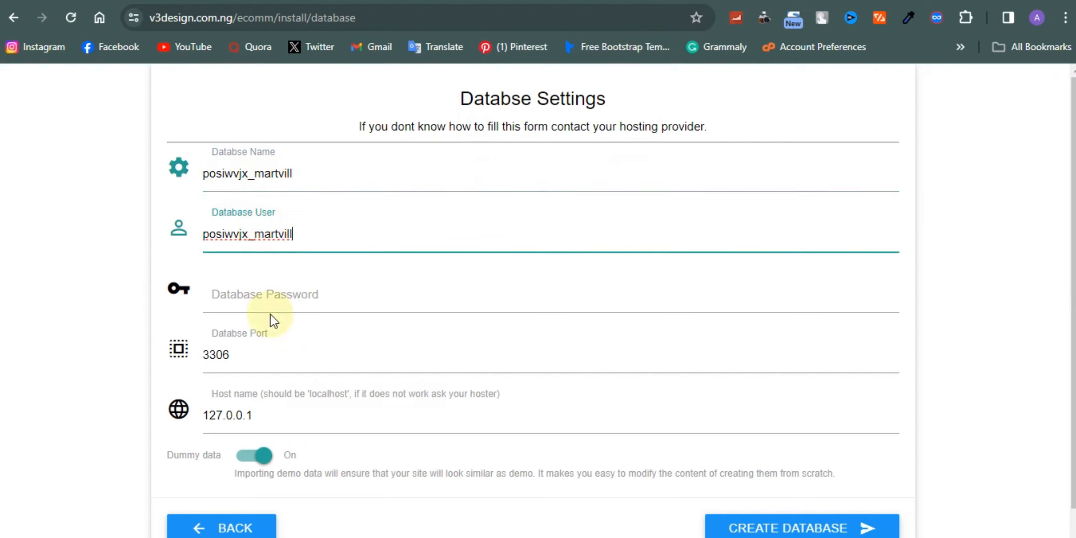
- Enter the database user's password in the Database Password field
left_click(268, 297)
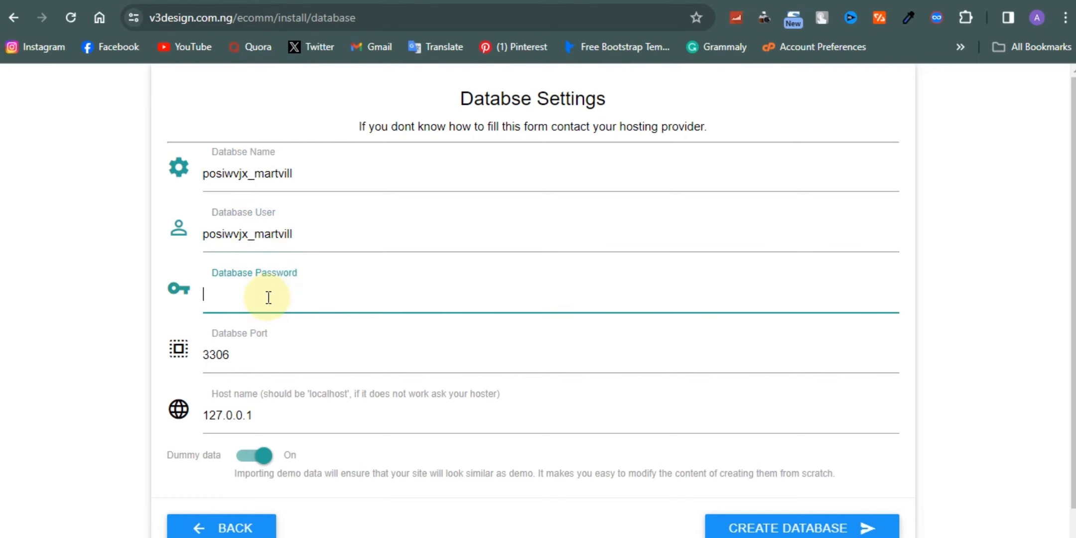
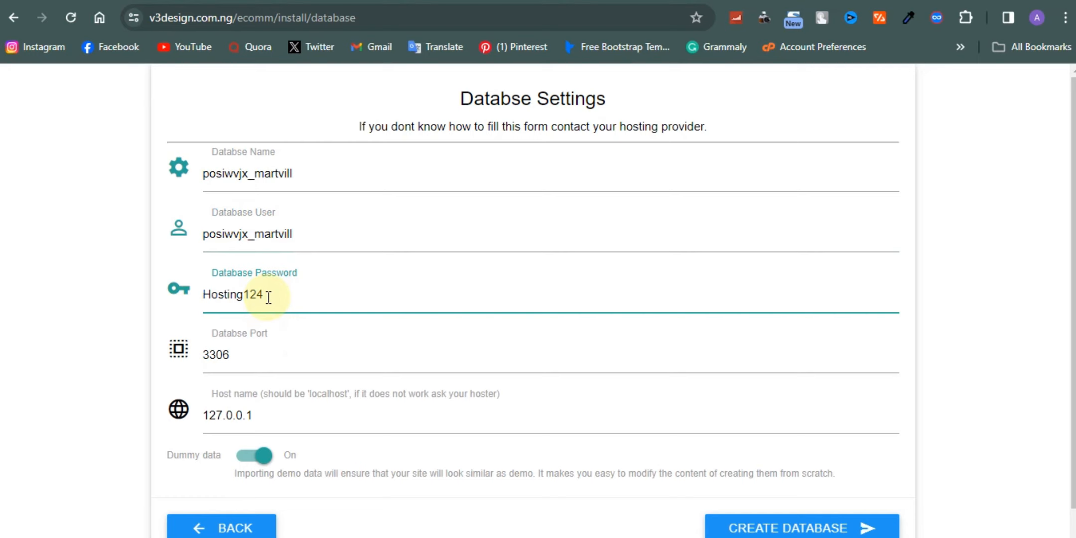
- Set the host name to Localhost
scroll(268, 297, "down", 1)
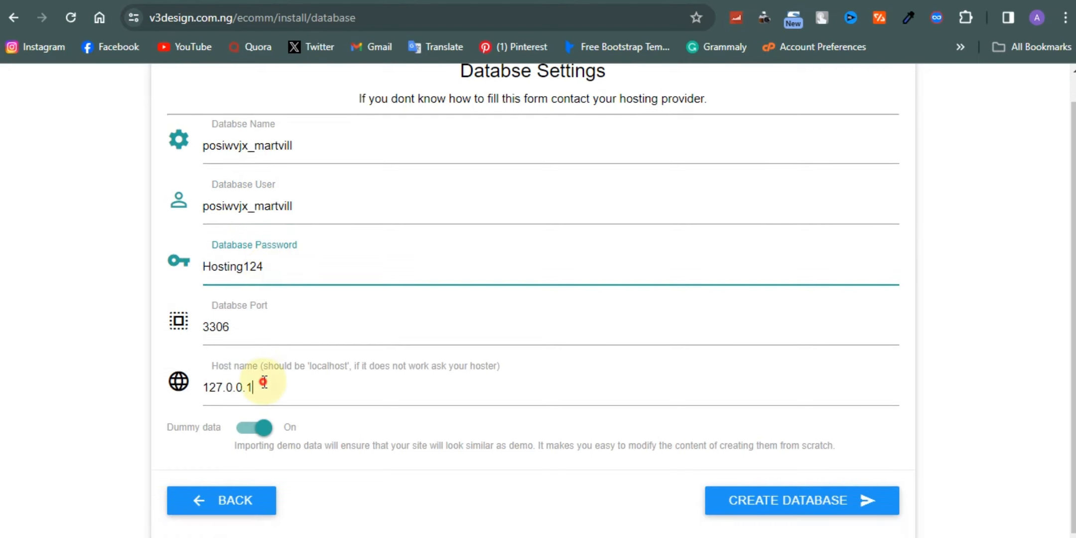
left_click(264, 382)
left_click_drag(278, 385, 214, 386)
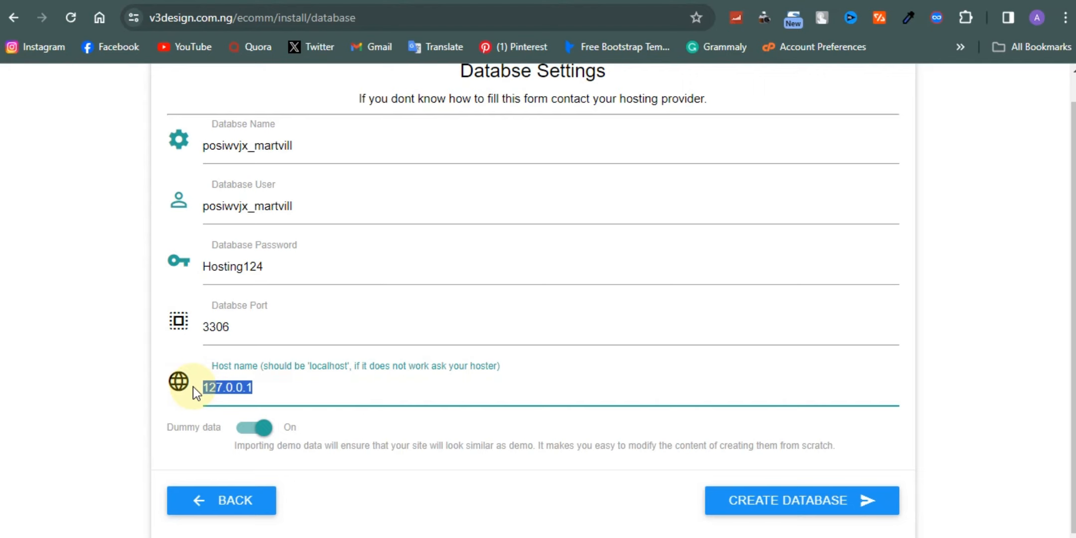
type("Localhost")
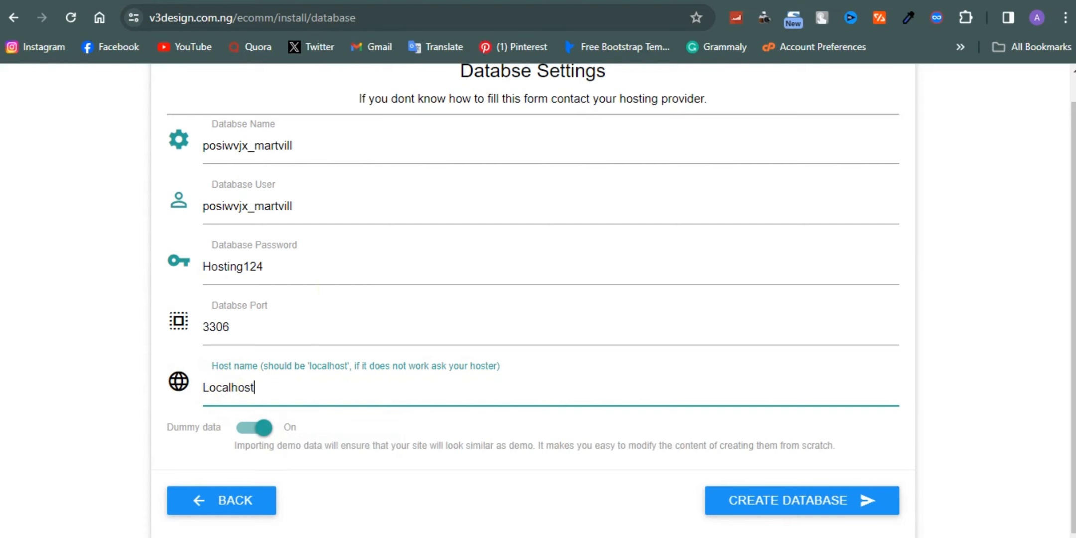
- Review the wizard's completion page, then submit the database settings to create the database
left_click(324, 1)
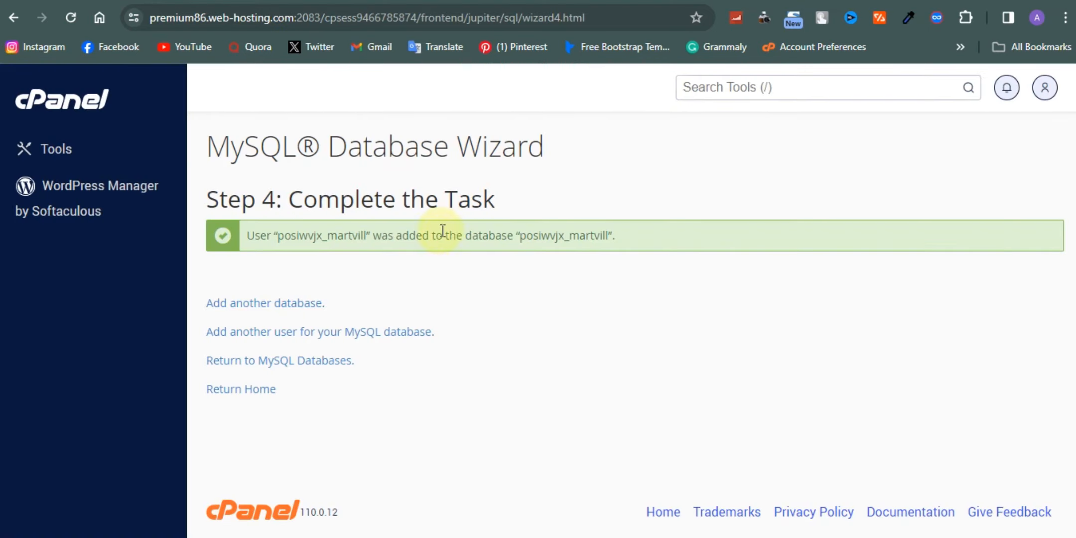
left_click(478, 1)
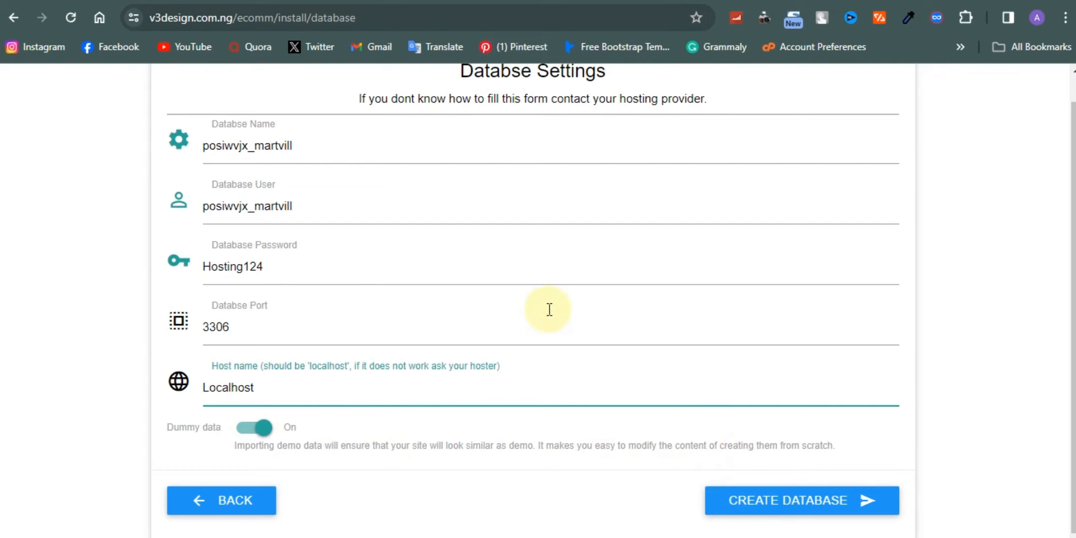
left_click(754, 508)
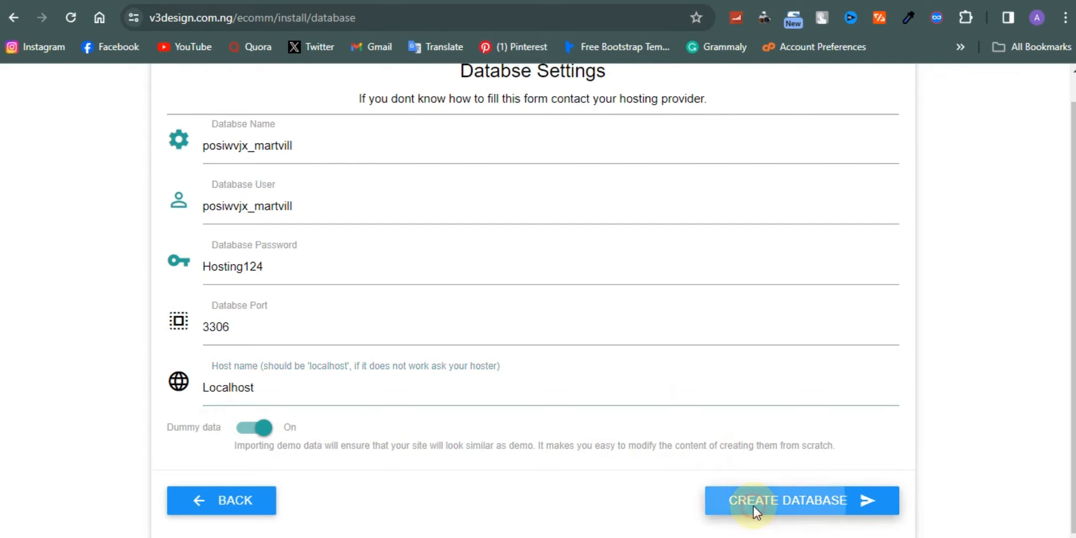
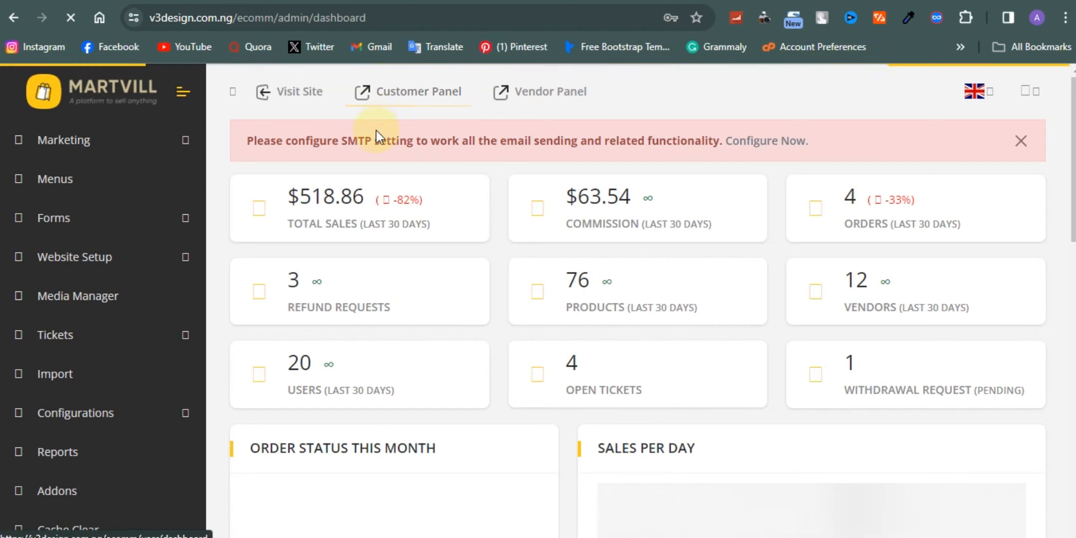
- Read the SMTP configuration warning on the admin dashboard and scroll through the dashboard widgets
left_click_drag(365, 142, 343, 145)
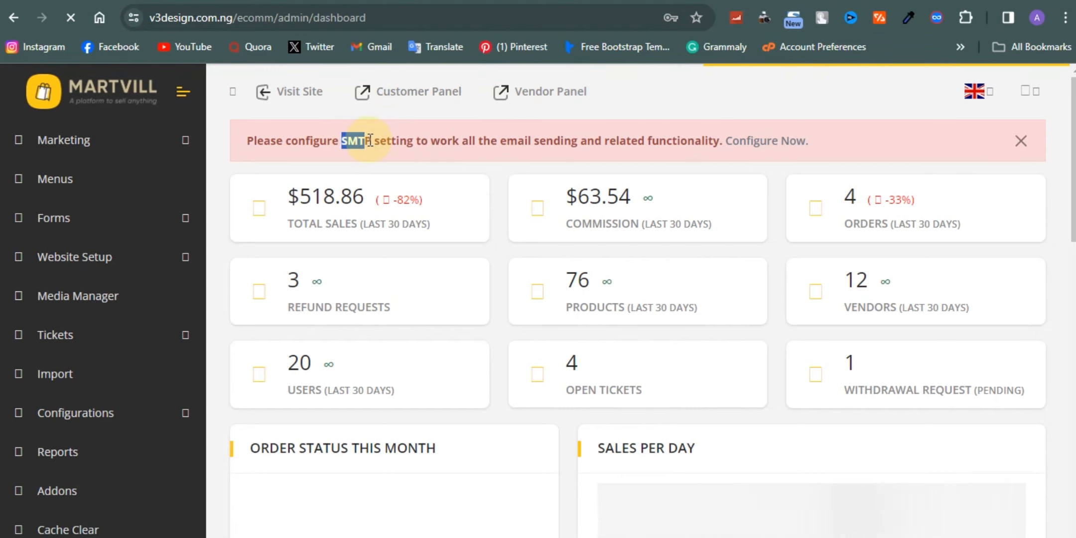
triple_click(367, 141)
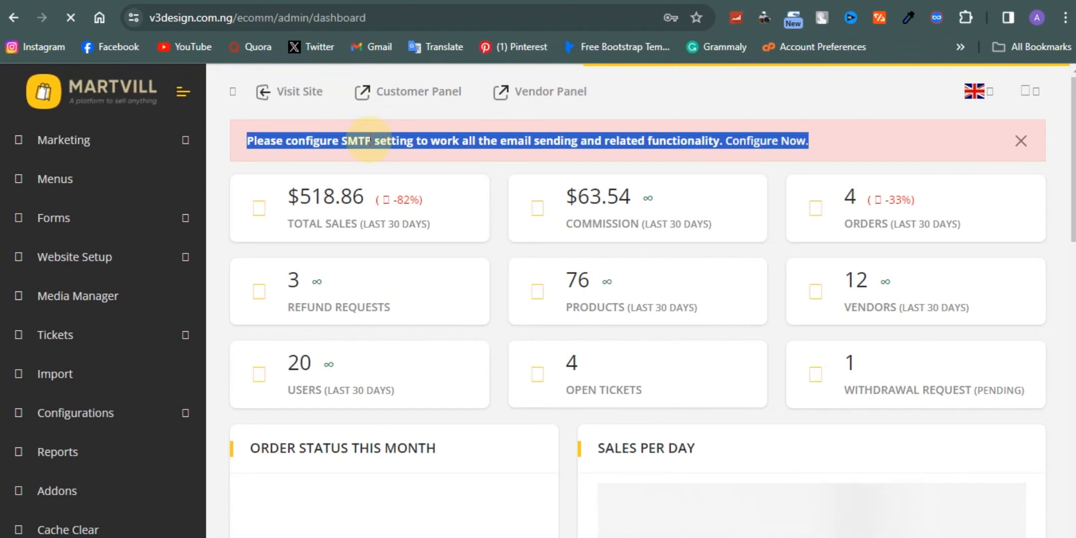
left_click(369, 140)
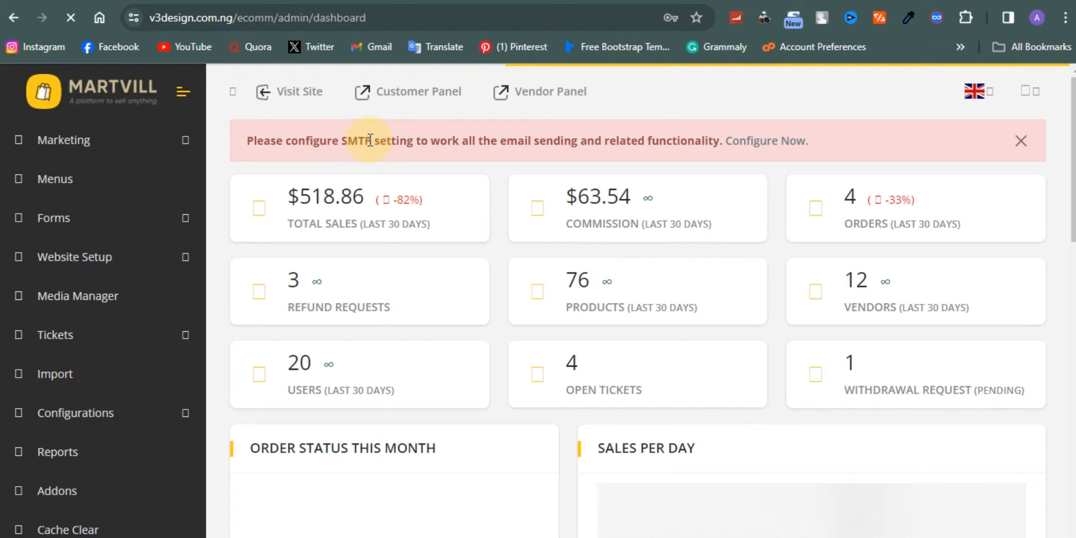
left_click(766, 141)
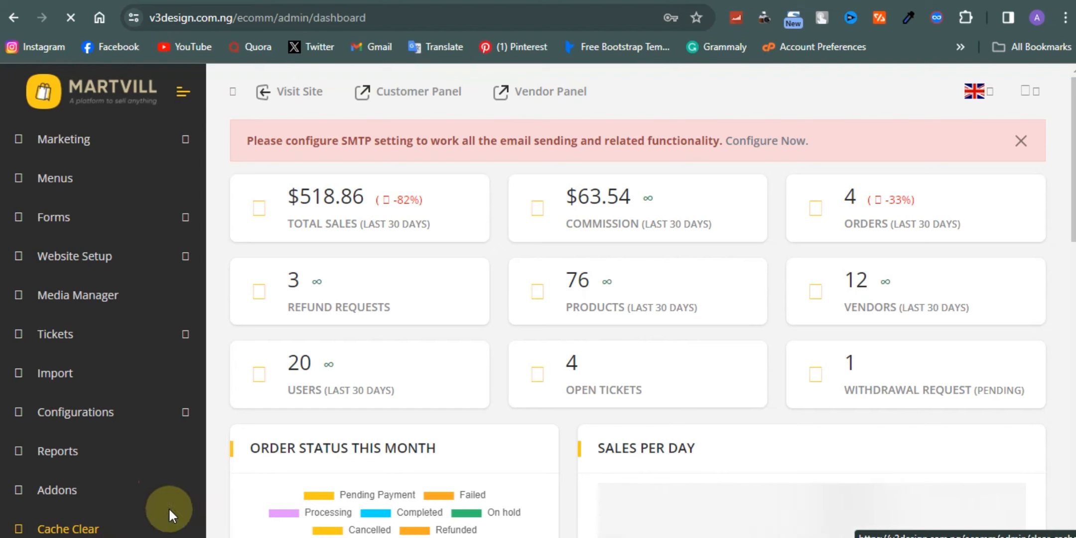
scroll(317, 410, "down", 3)
scroll(318, 411, "down", 5)
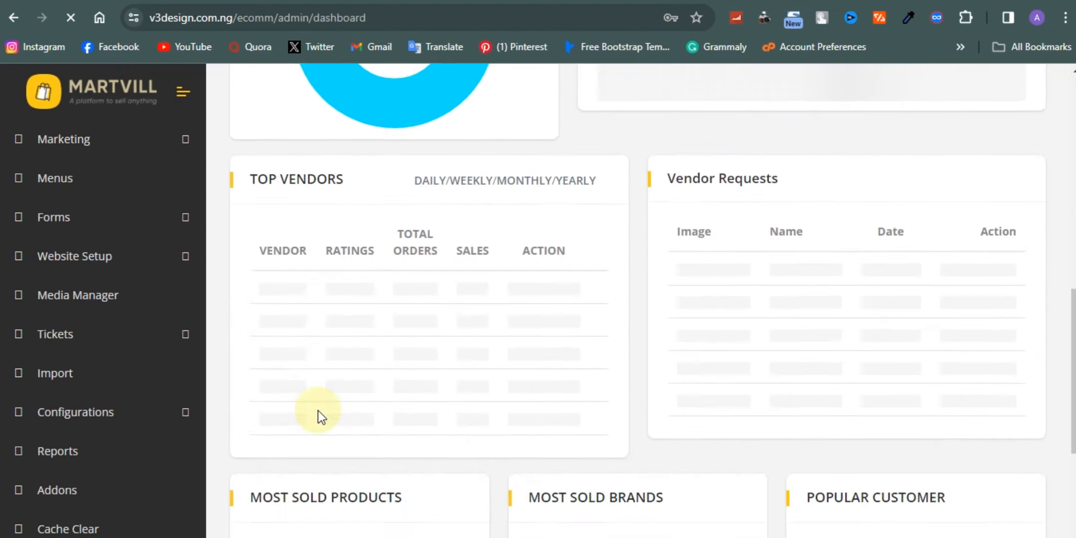
scroll(318, 411, "up", 10)
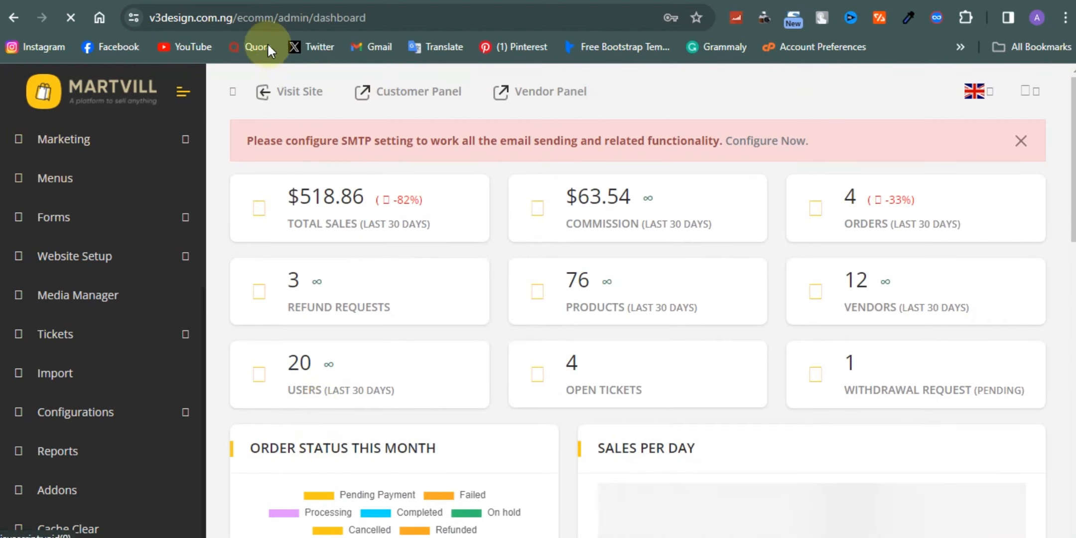
- Copy the site's ecomm URL and open it in a new browser tab
left_click_drag(273, 19, 134, 29)
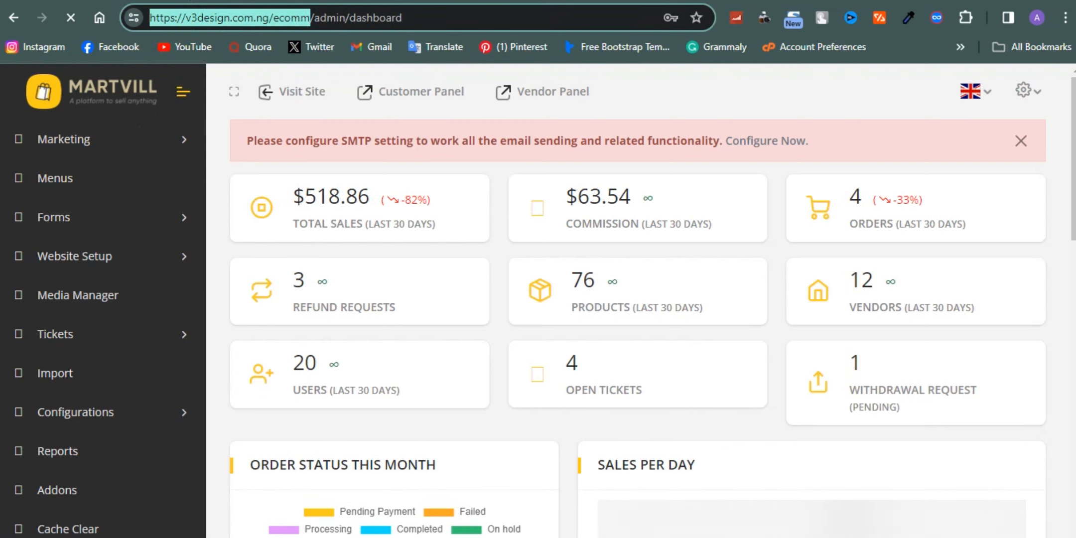
key("ctrl+c")
key("ctrl+t")
key("ctrl+v")
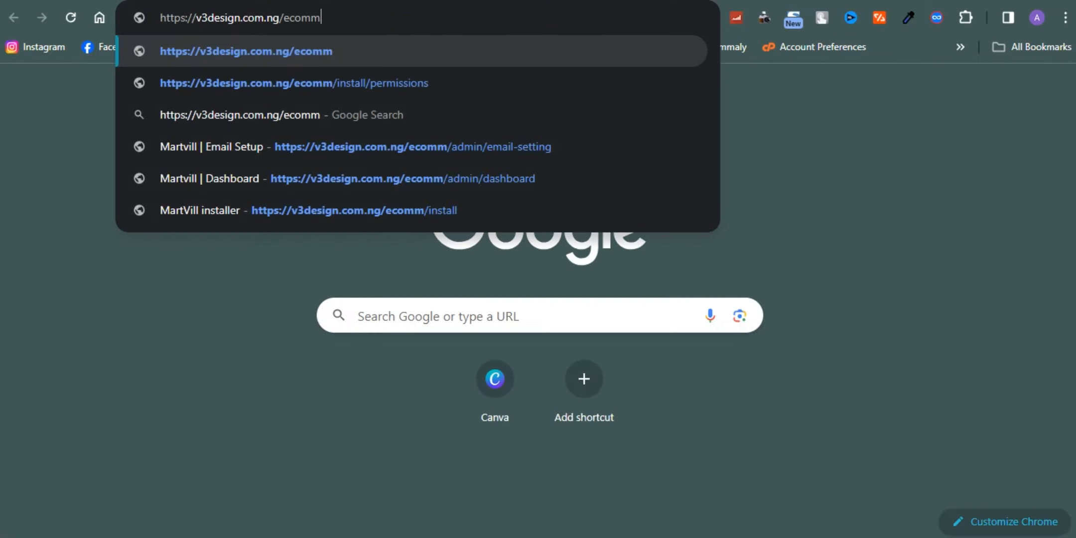
key("Return")
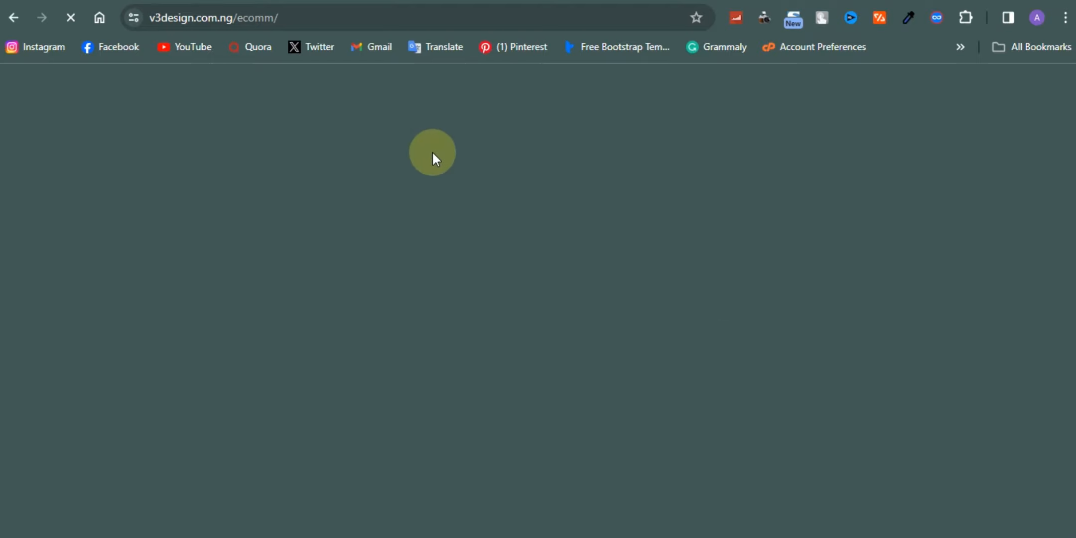
- Browse the admin sidebar sections Marketing, Personnel, Products, Orders and Vendors to review their submenus
scroll(279, 363, "down", 2)
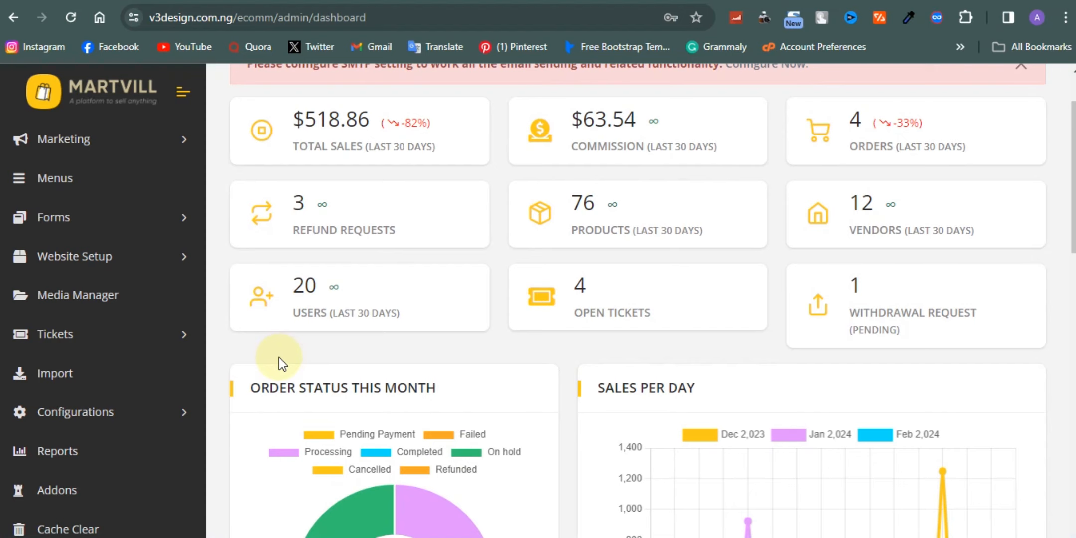
left_click(183, 140)
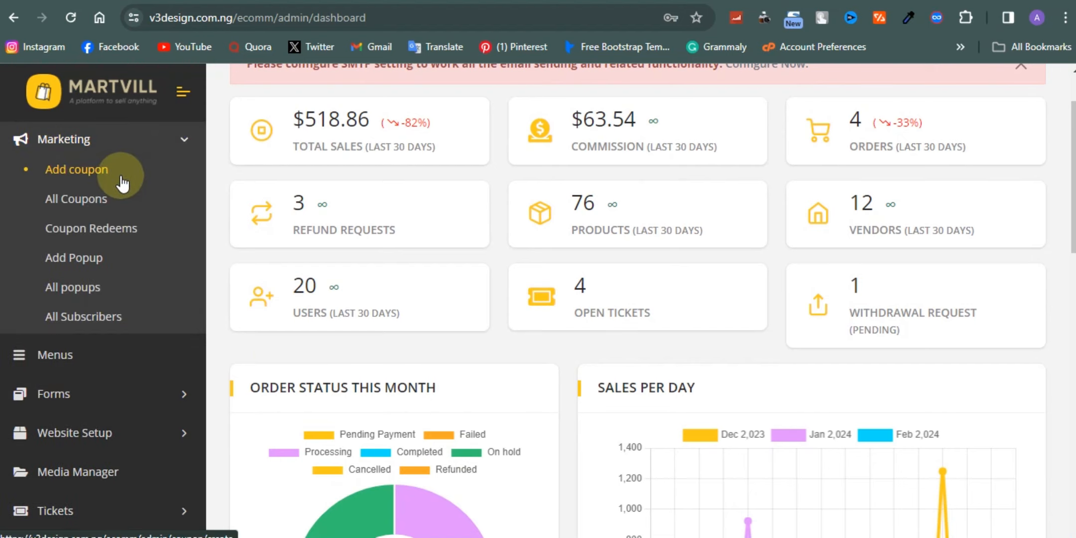
scroll(122, 183, "down", 1)
scroll(122, 183, "up", 3)
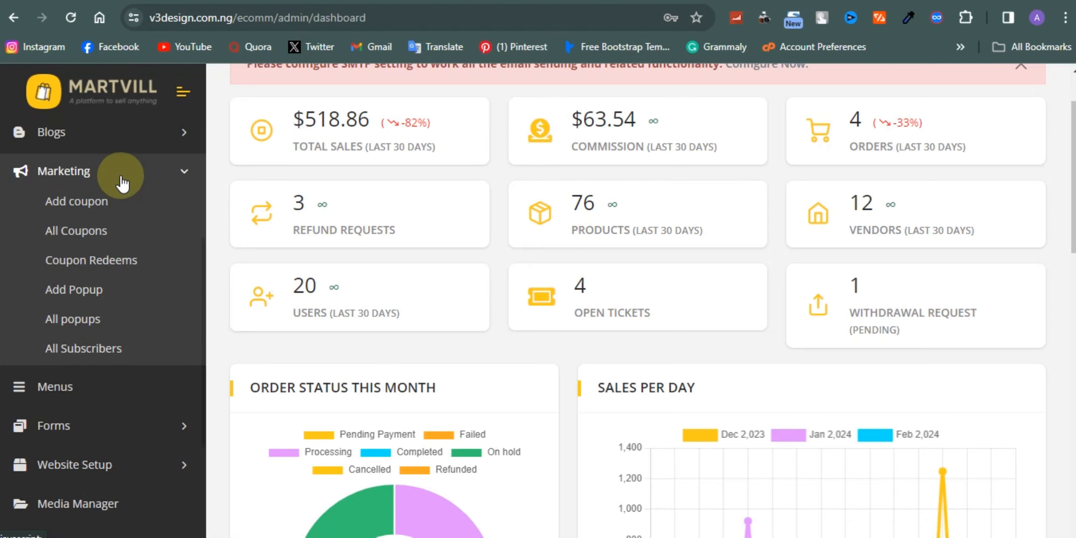
scroll(122, 183, "up", 5)
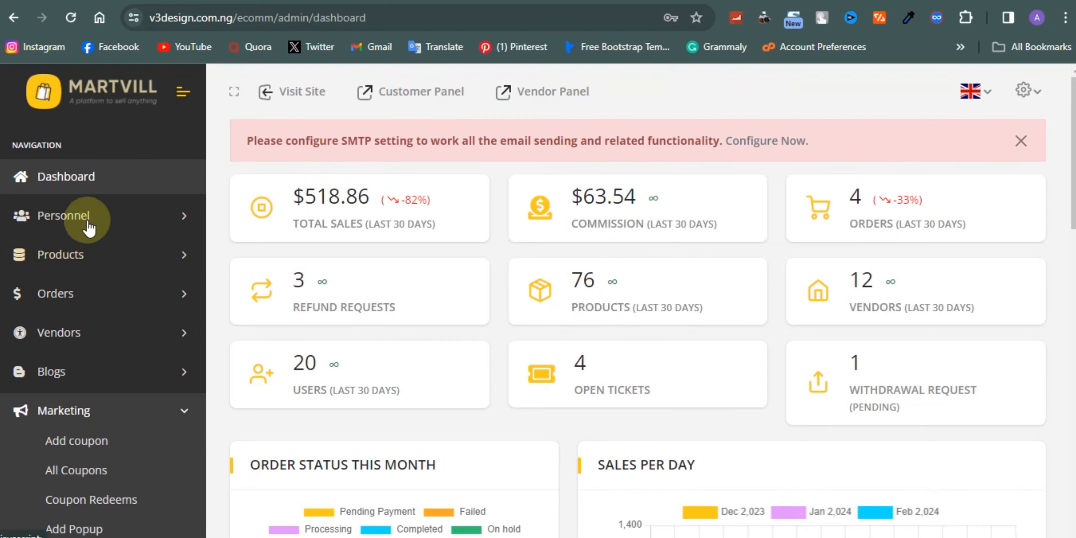
left_click(168, 221)
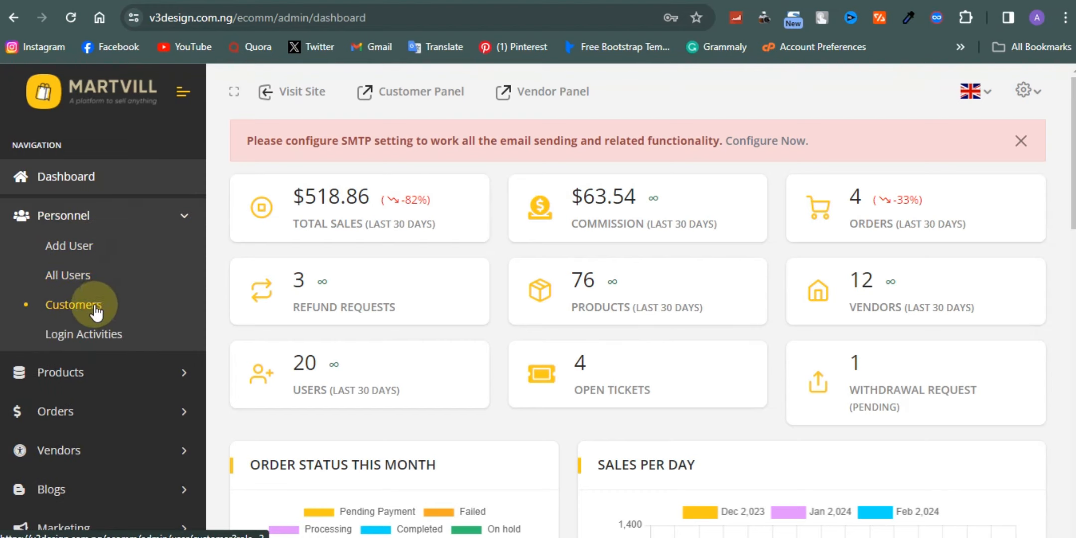
left_click(185, 370)
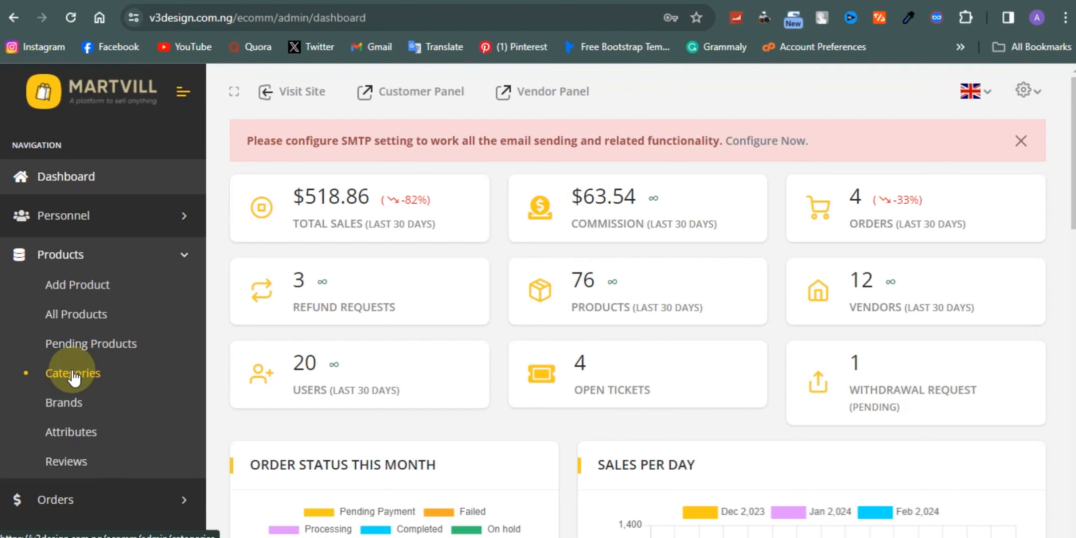
scroll(73, 377, "down", 1)
scroll(67, 361, "down", 1)
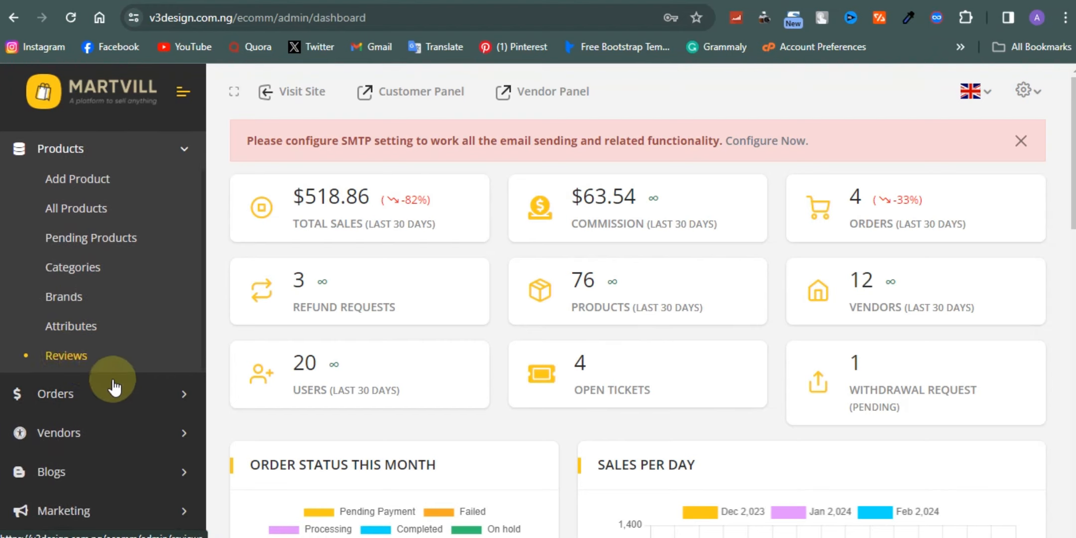
left_click(113, 391)
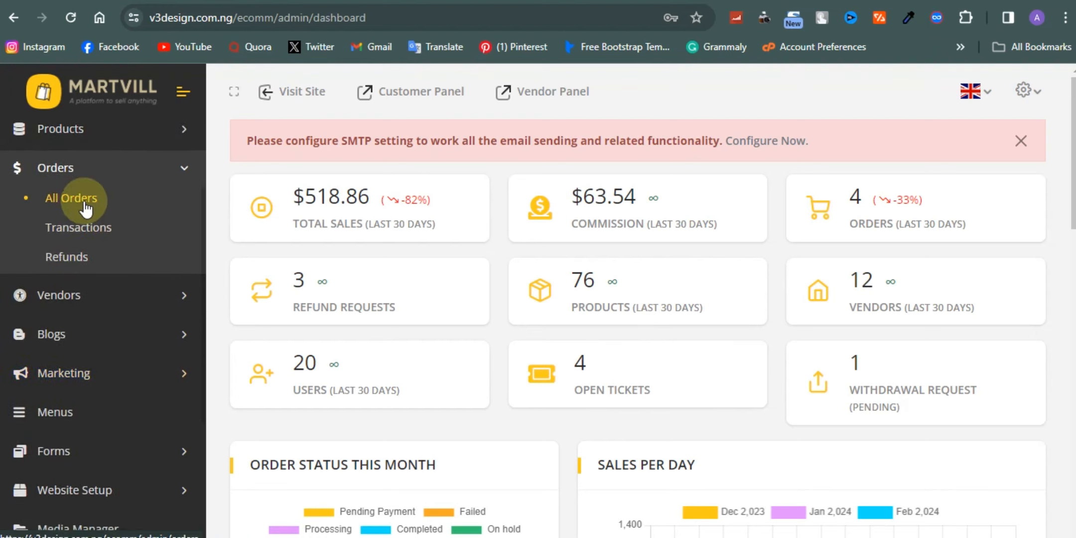
left_click(133, 297)
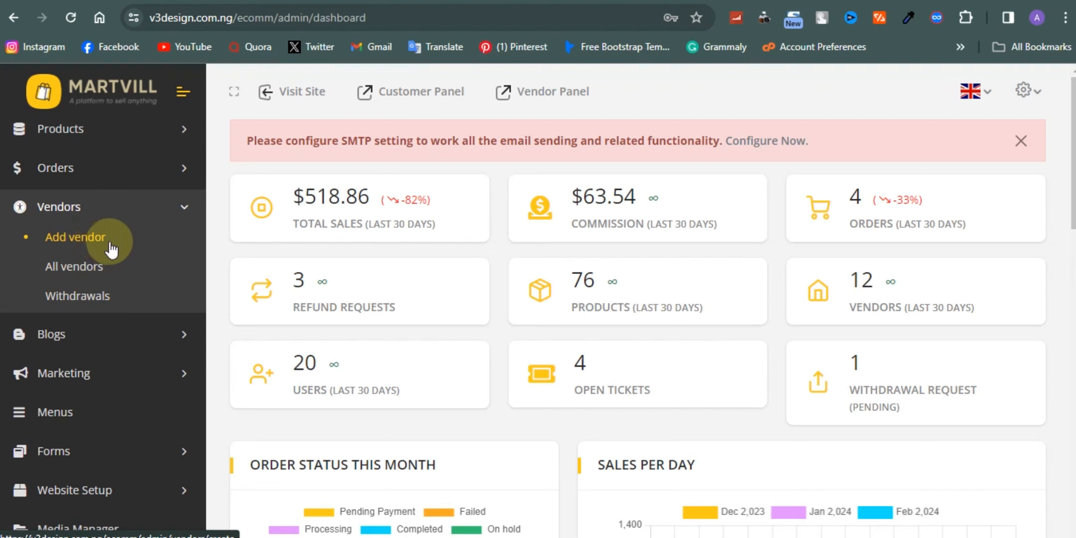
scroll(115, 247, "down", 1)
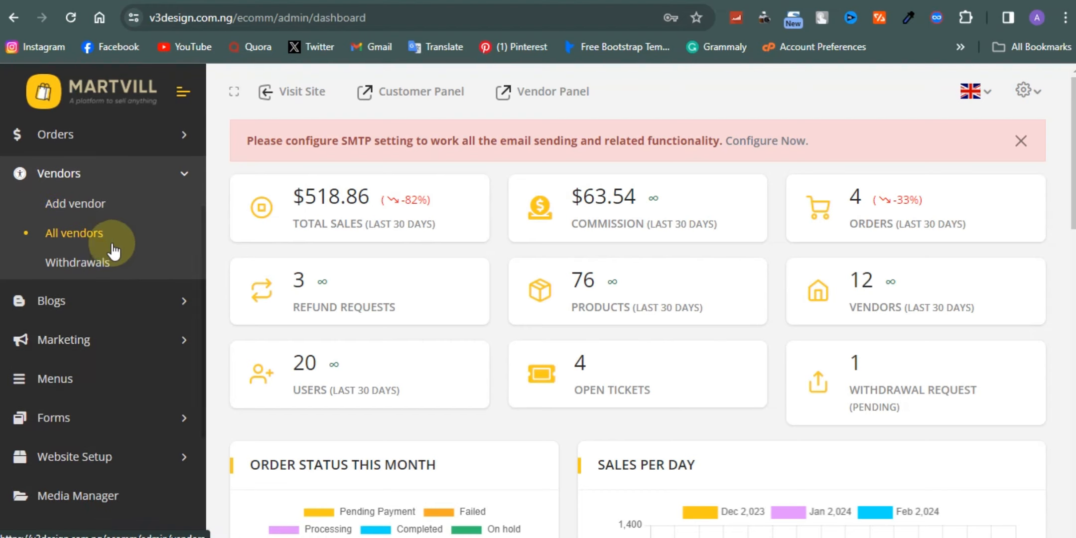
left_click(149, 298)
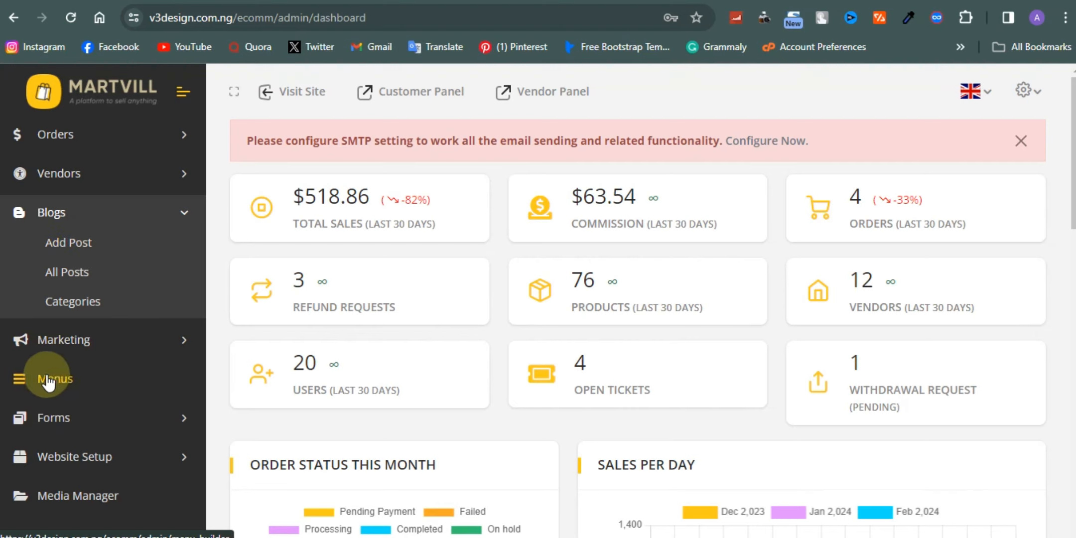
- Browse the remaining sidebar sections Blogs, Forms, Website Setup, Tickets and Configurations to review their submenus
scroll(50, 382, "down", 1)
left_click(74, 385)
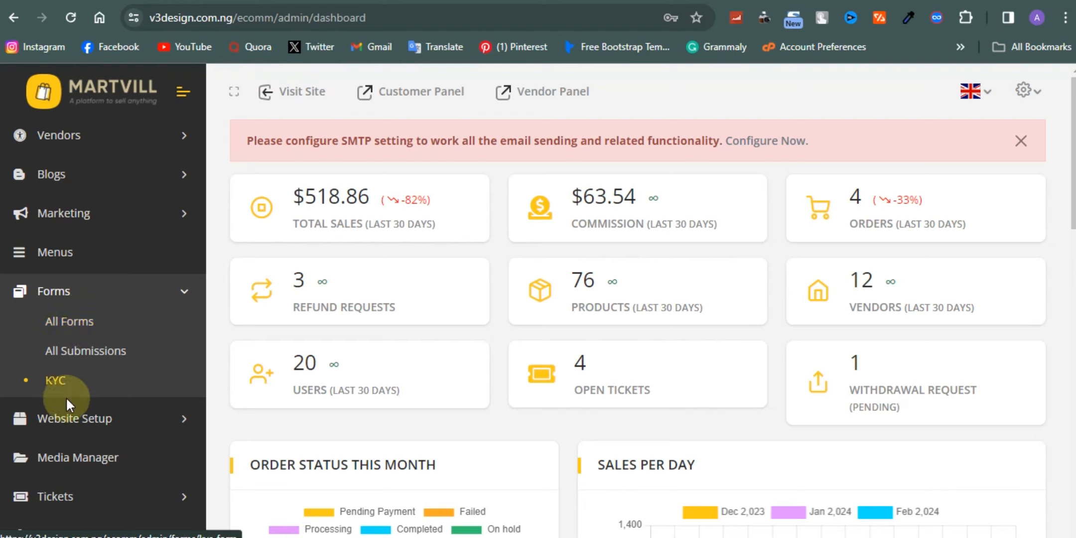
scroll(30, 399, "down", 1)
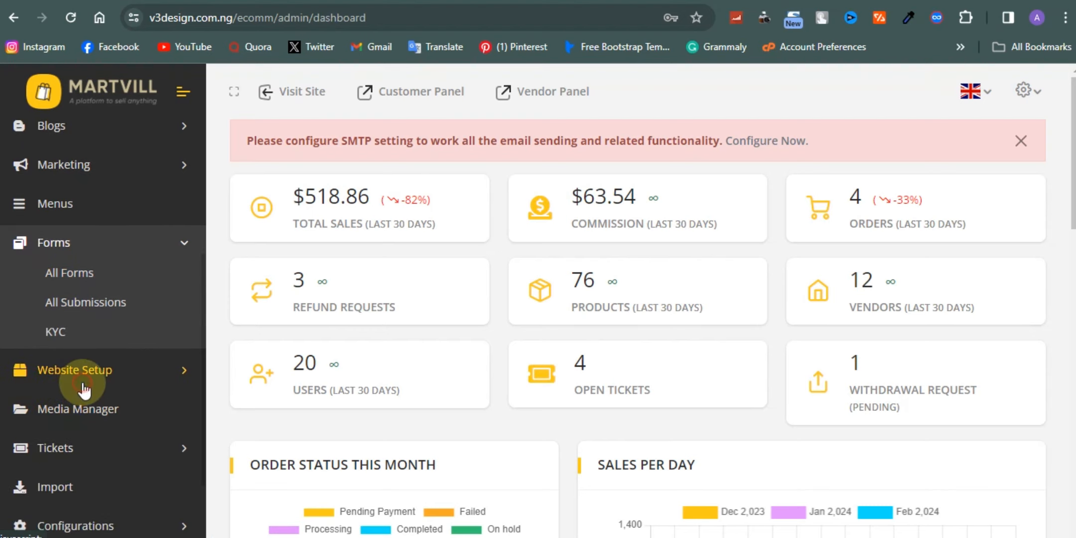
left_click(81, 383)
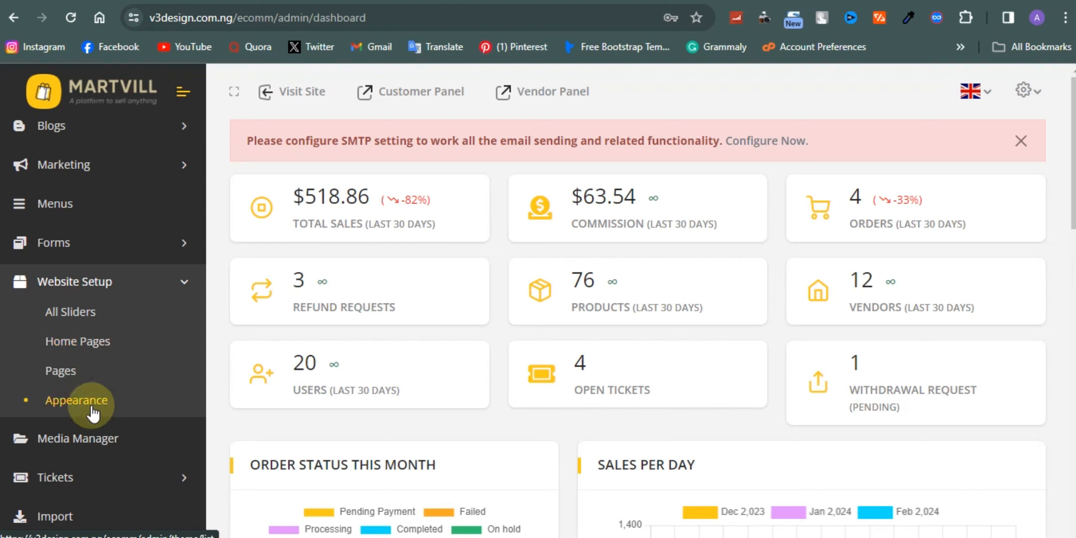
scroll(92, 389, "down", 2)
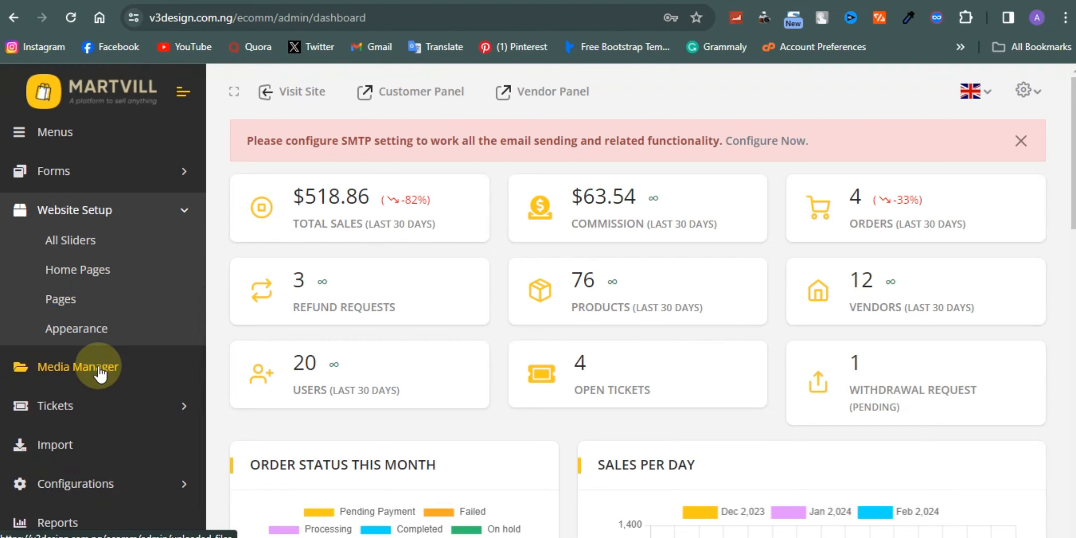
left_click(144, 411)
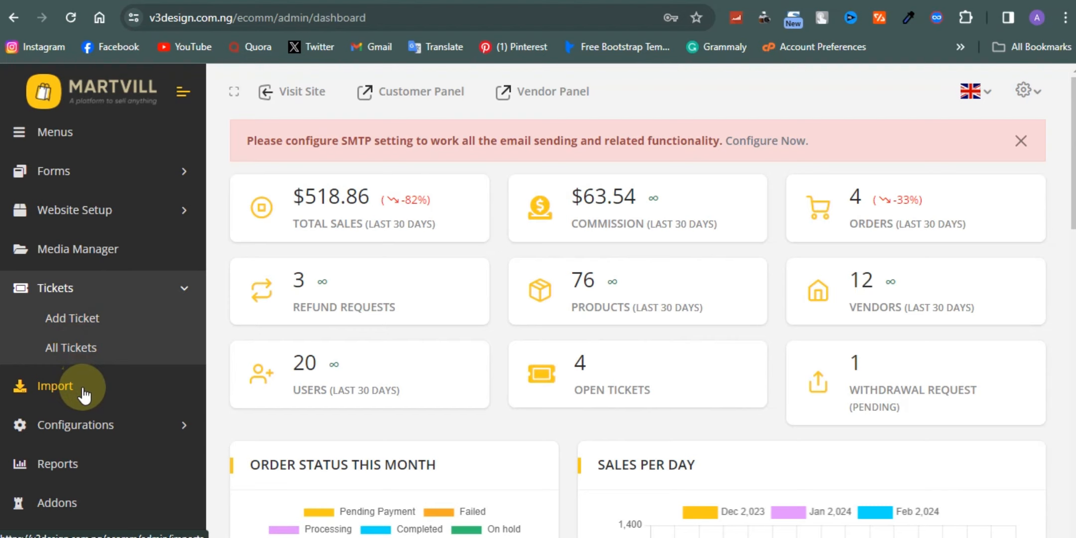
left_click(168, 426)
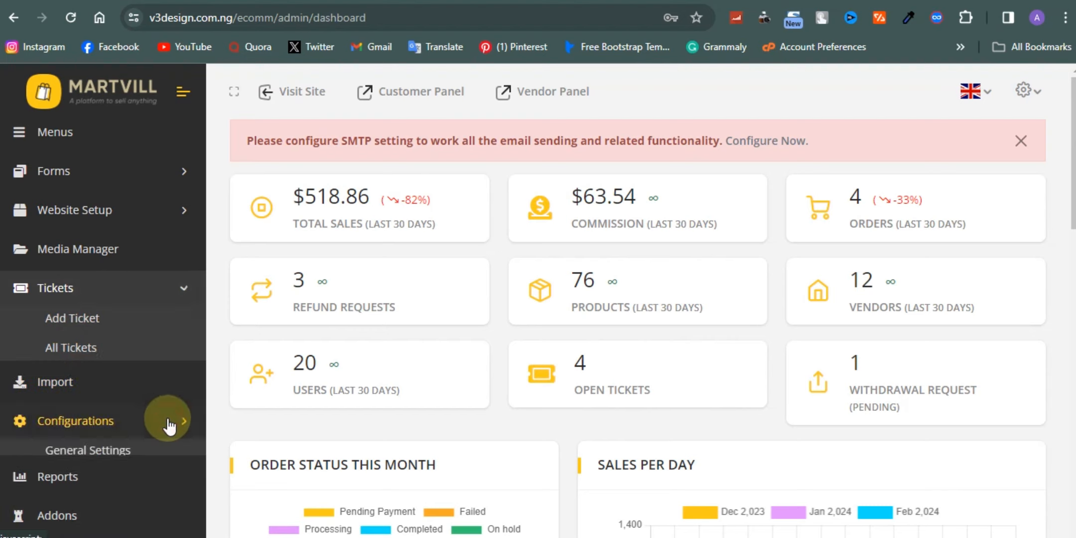
scroll(134, 421, "down", 3)
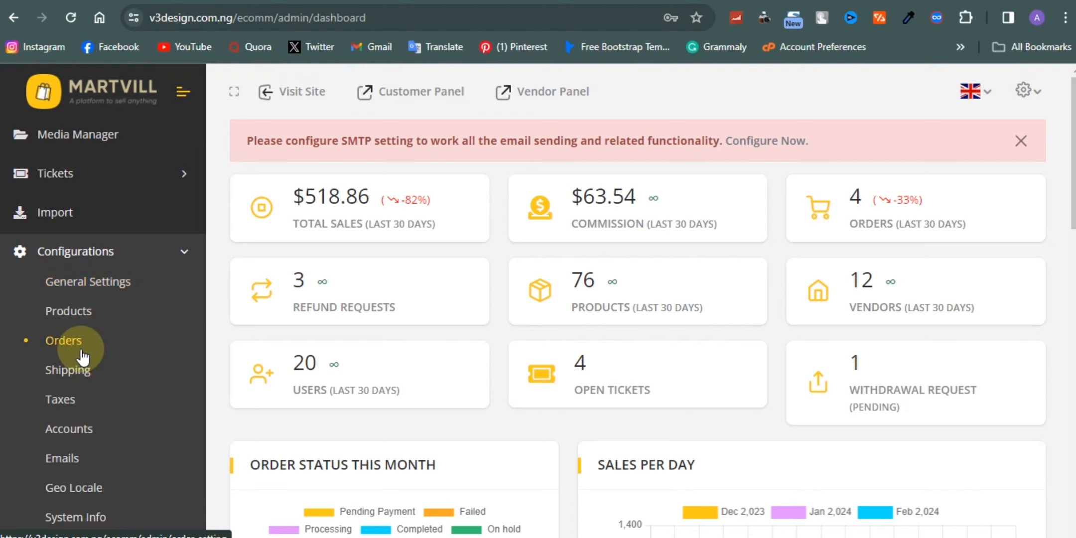
scroll(70, 460, "down", 2)
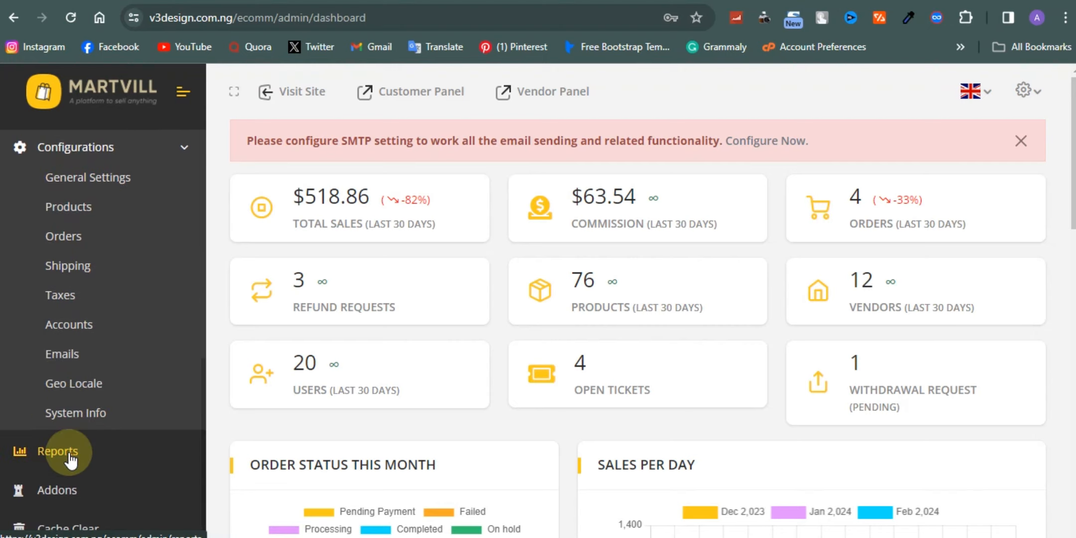
scroll(71, 461, "up", 1)
scroll(71, 460, "up", 2)
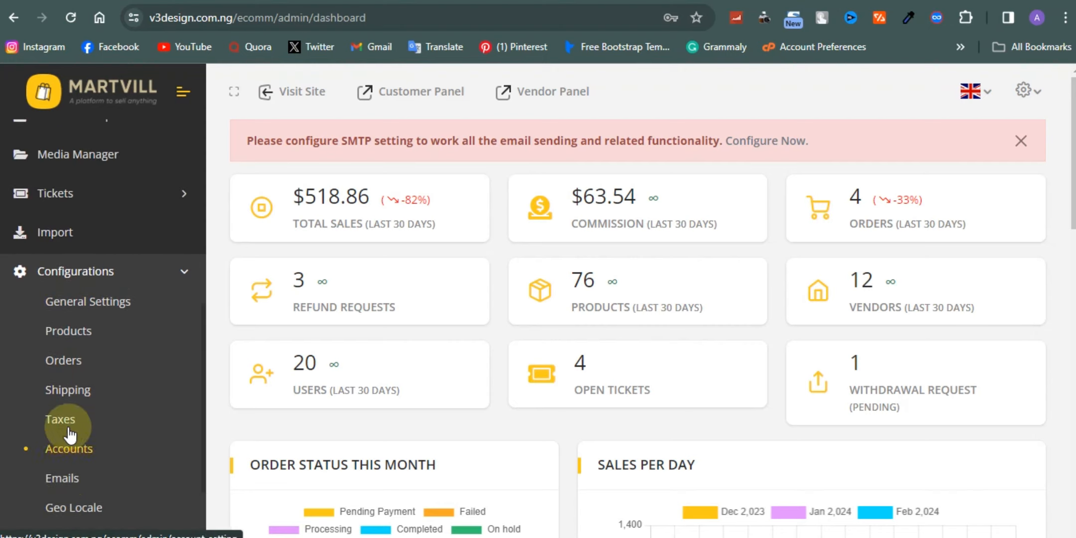
- Open the Email Settings setup page under Configurations
left_click(104, 299)
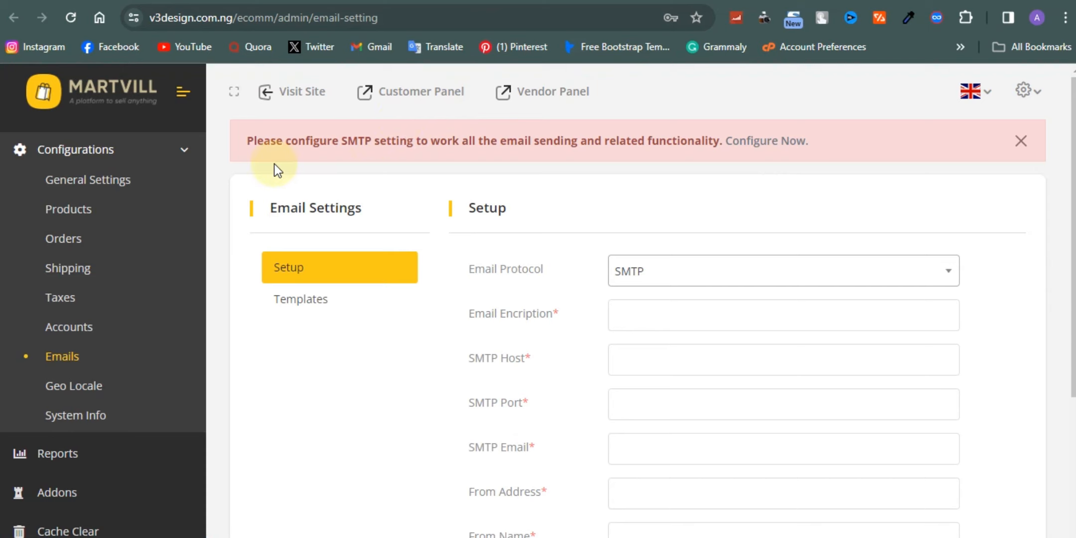
left_click_drag(276, 153, 464, 164)
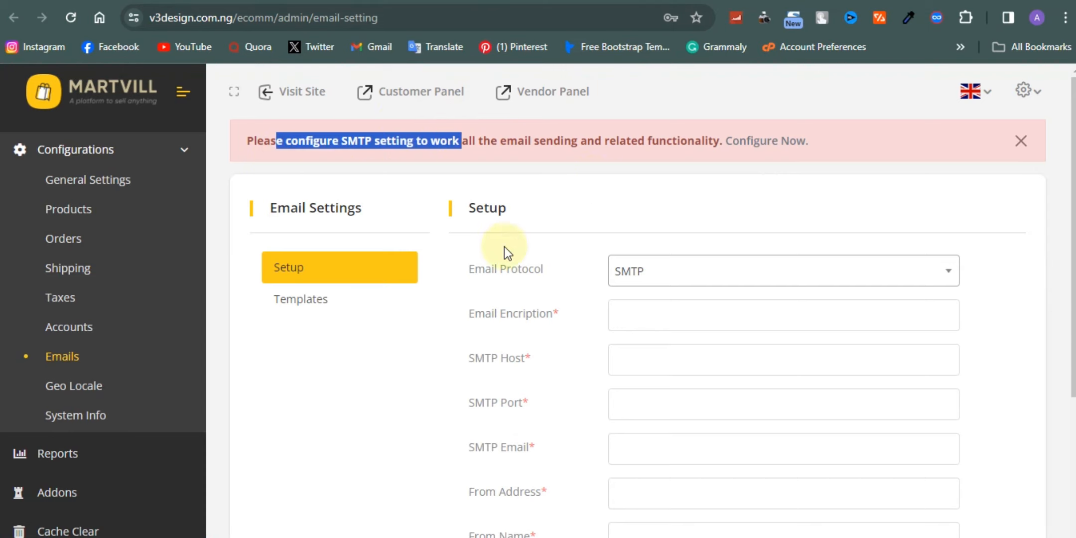
- Set the Email Protocol to SMTP and the Email Encryption to SSL
scroll(476, 273, "down", 1)
left_click(721, 204)
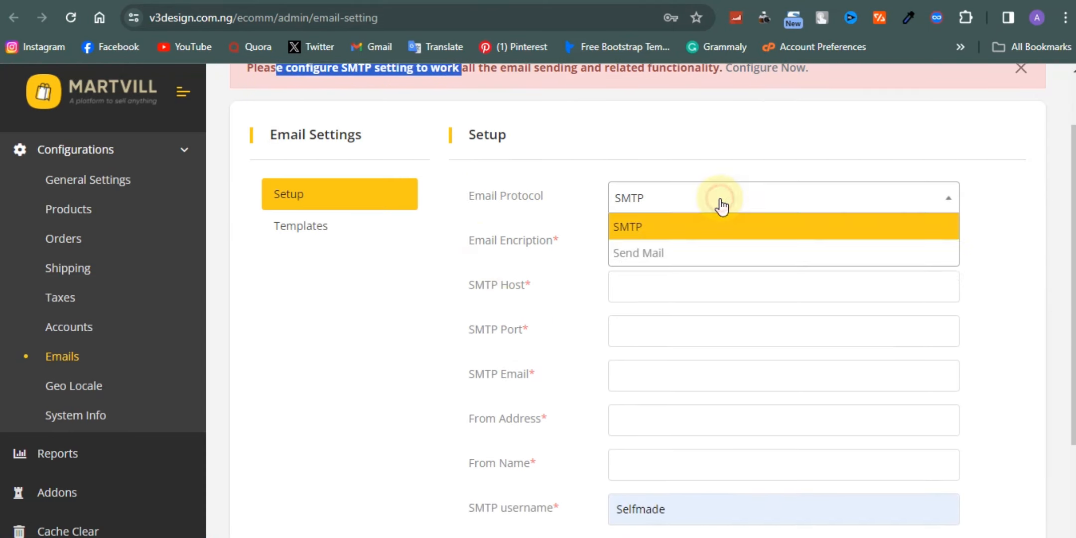
left_click(658, 222)
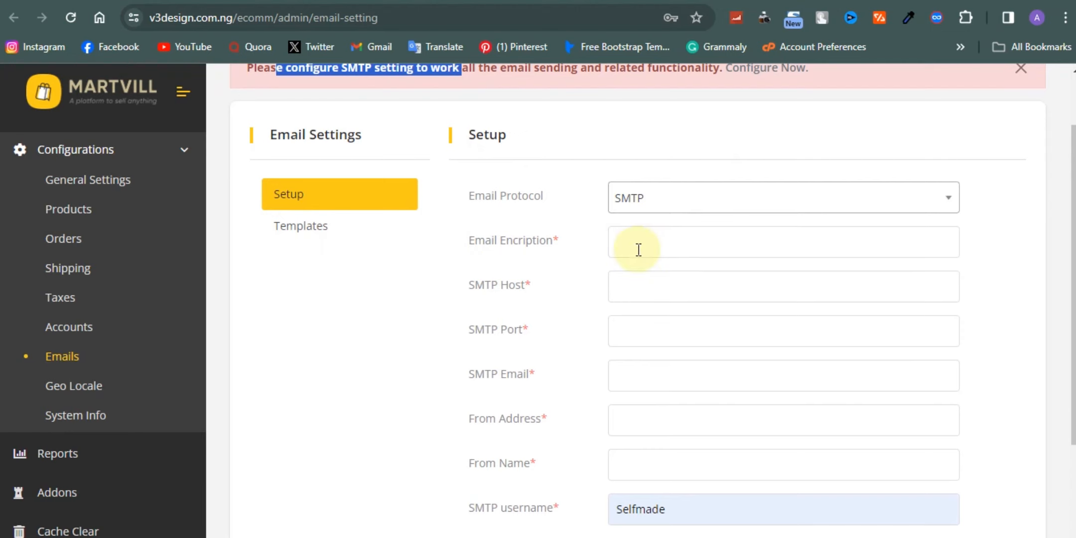
left_click(638, 249)
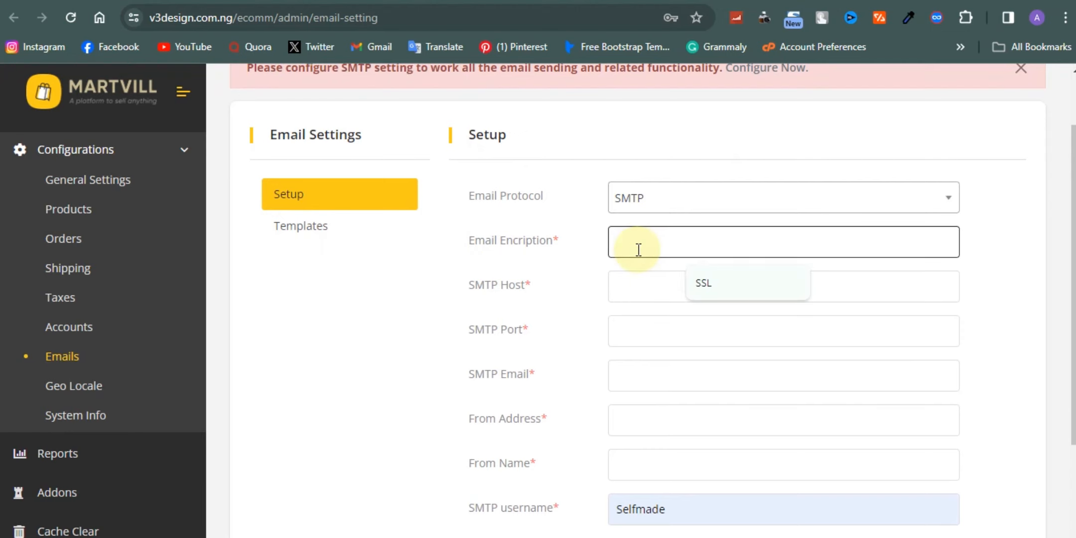
left_click(703, 285)
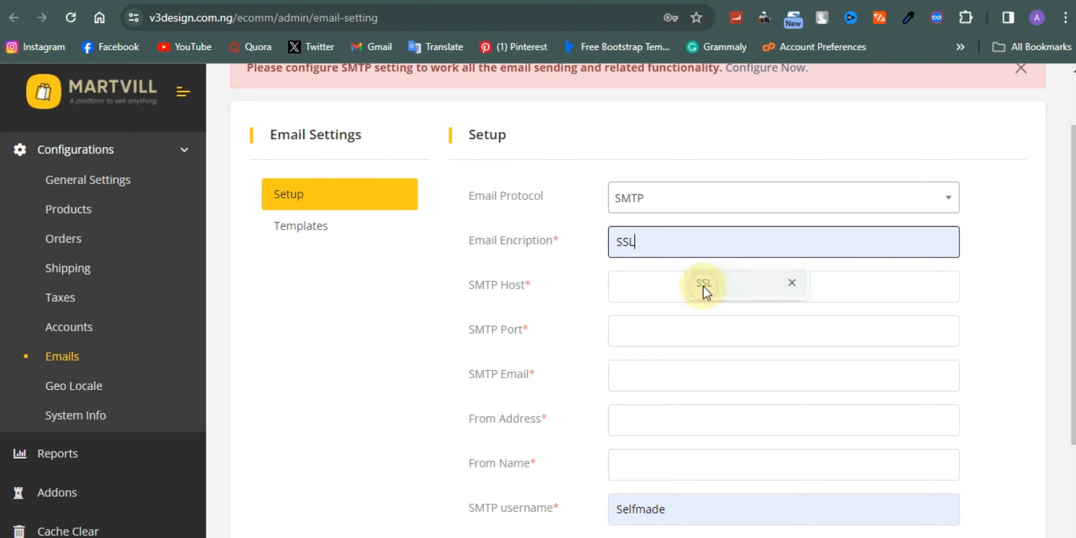
- Set the SMTP Host to mail.v3design.com.ng and the SMTP Port to 465
left_click(656, 282)
scroll(655, 282, "down", 1)
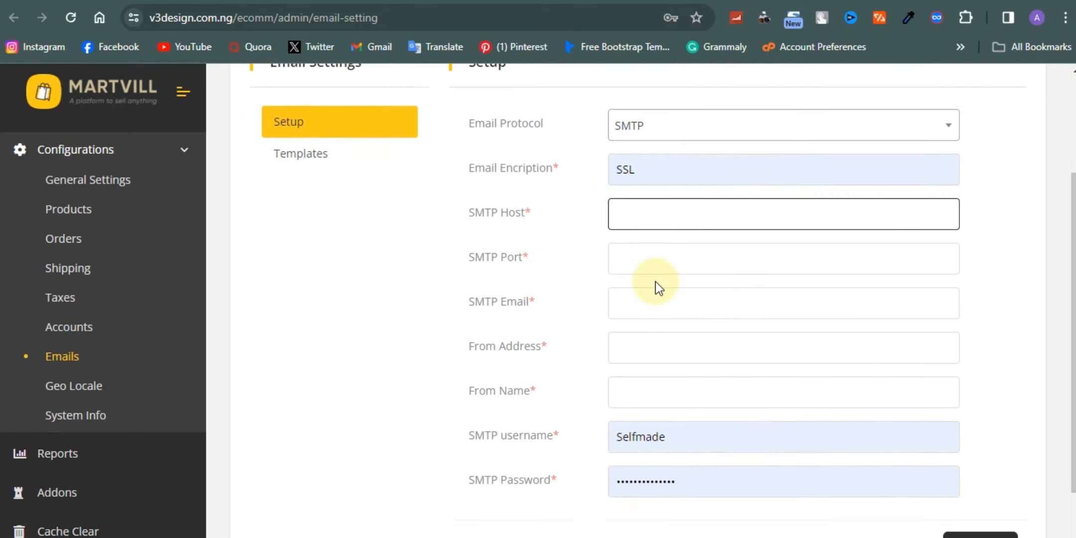
type("mail.")
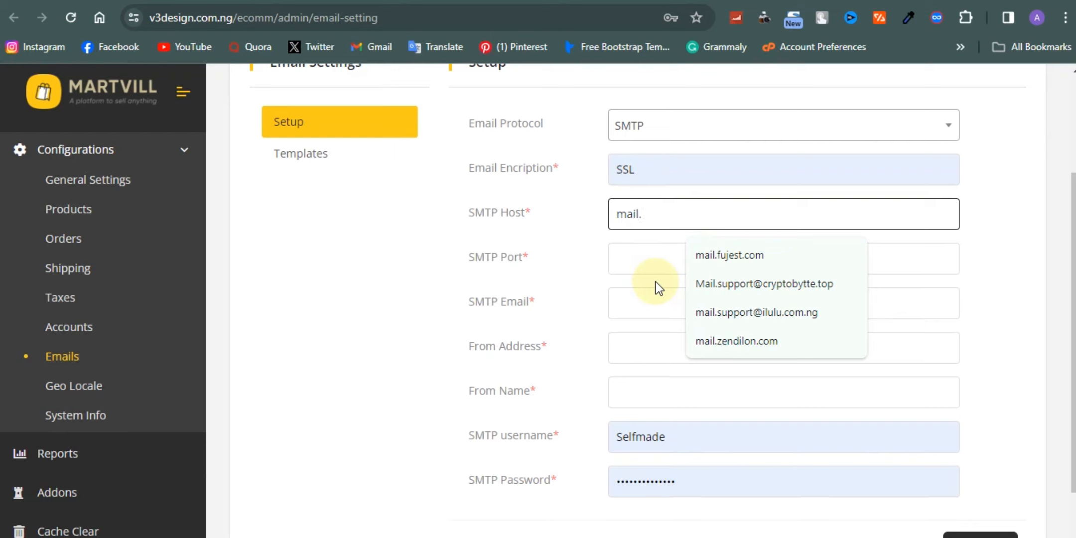
type("v")
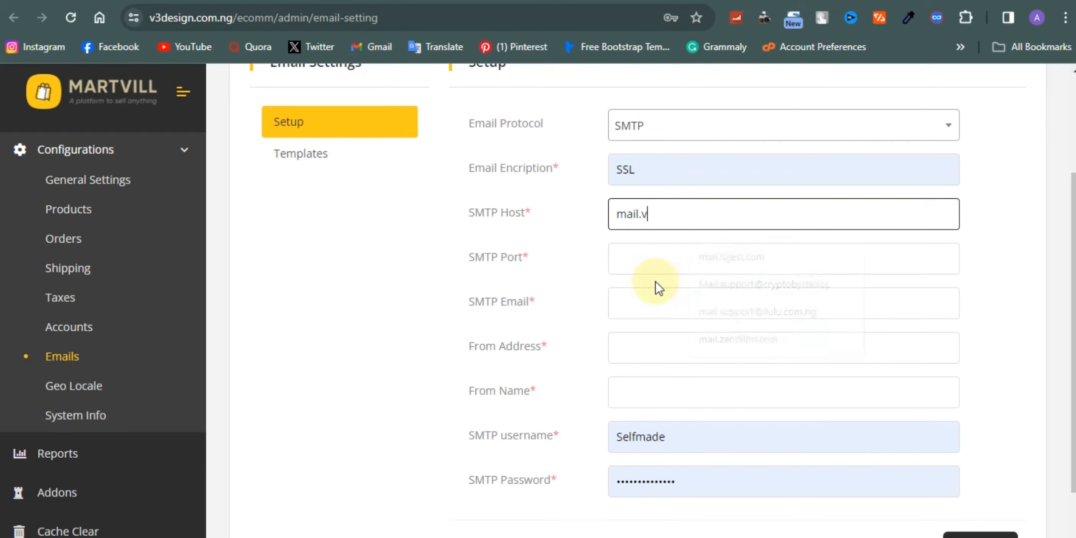
type("3design")
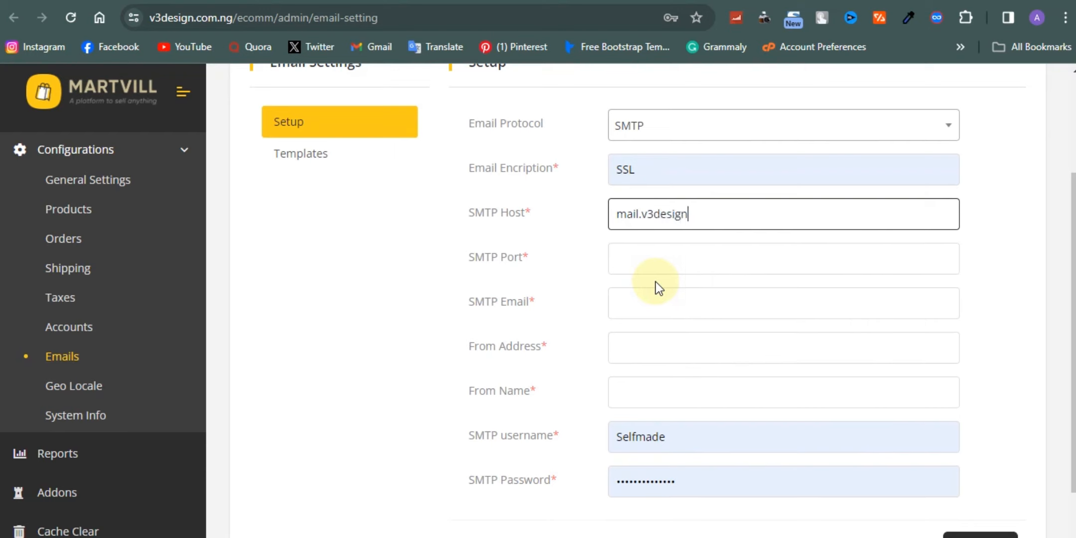
type(".com.ng")
left_click(651, 264)
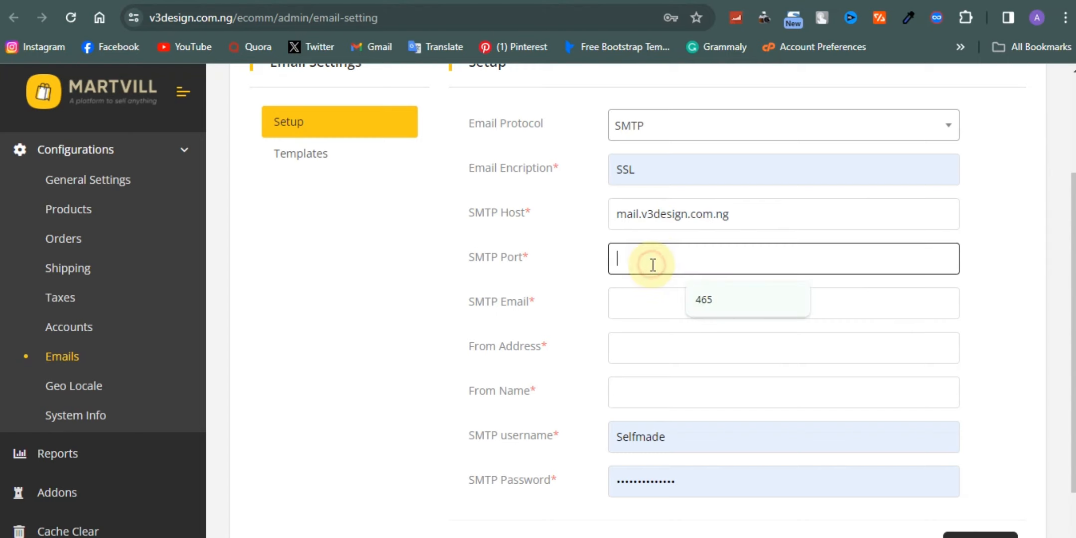
left_click(705, 299)
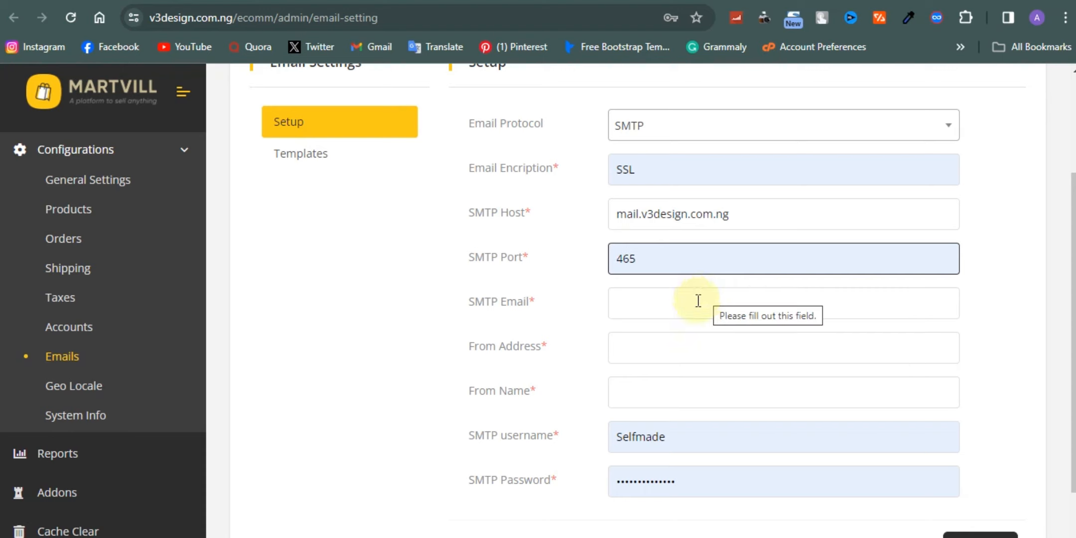
- Enter the site's support e-mail address as the SMTP Email
left_click(685, 309)
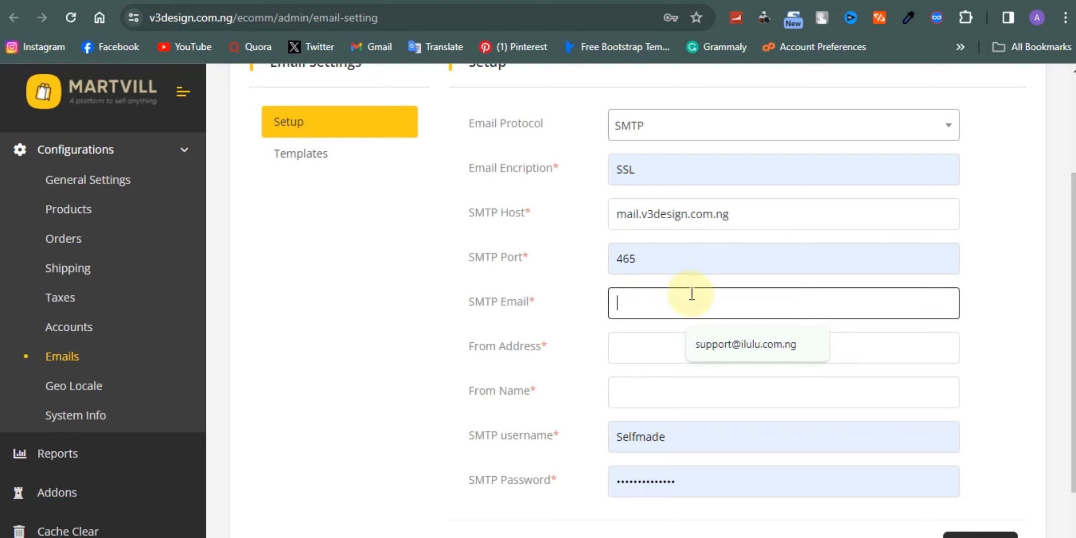
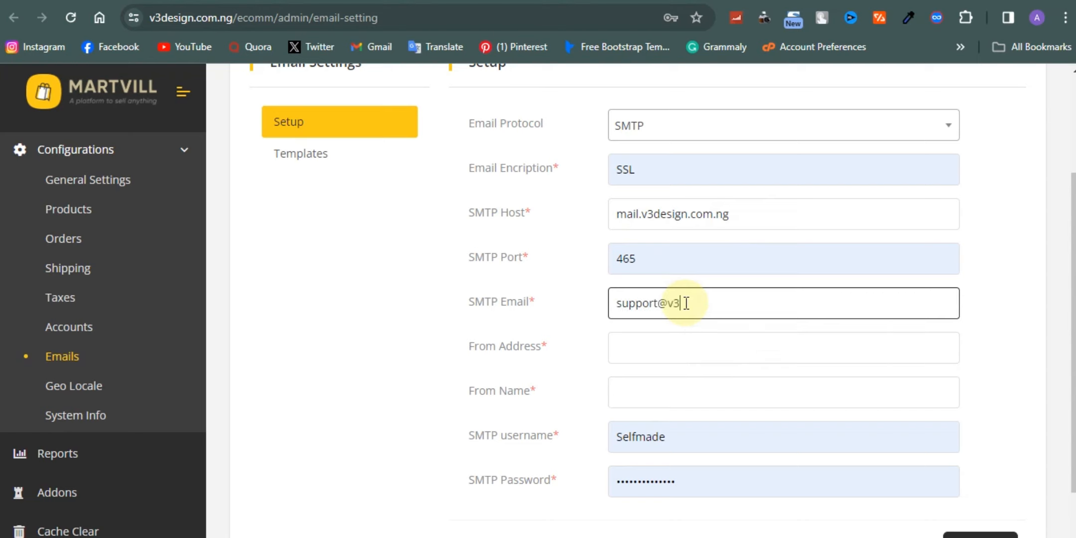
scroll(685, 303, "down", 1)
- Set the From Address to v3commerce lagos
left_click(684, 303)
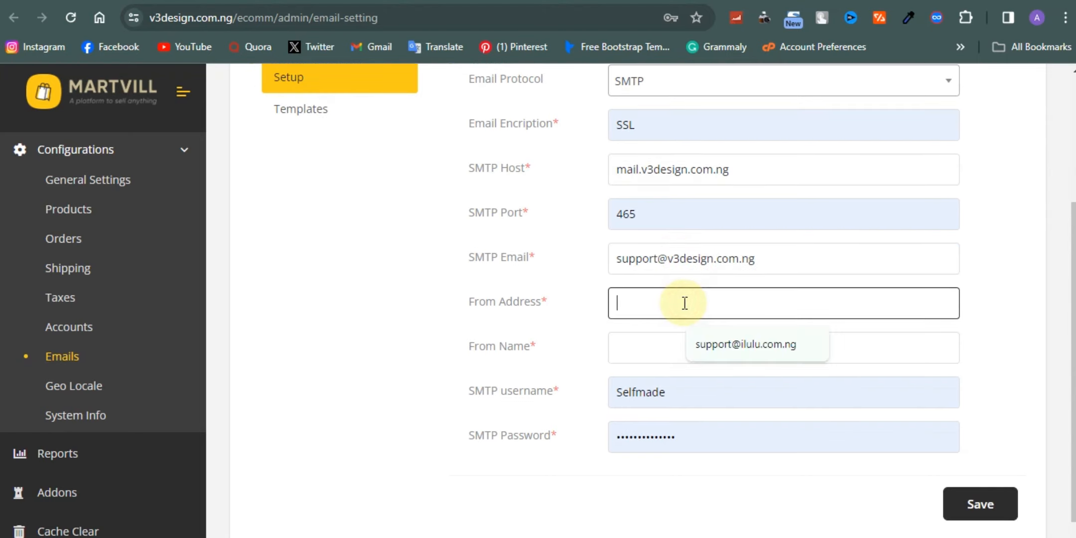
type("v3")
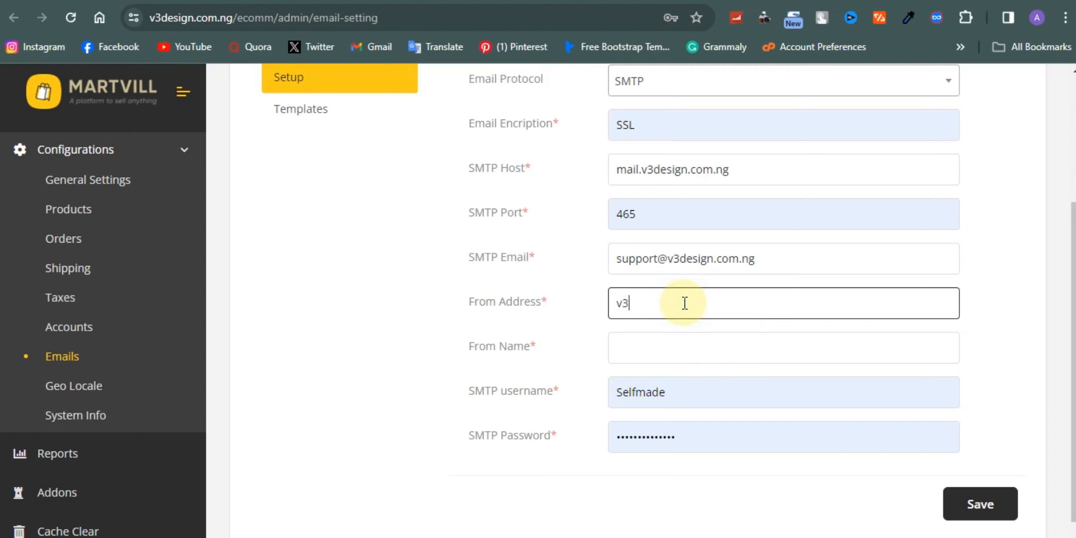
type("commerce")
left_click(672, 353)
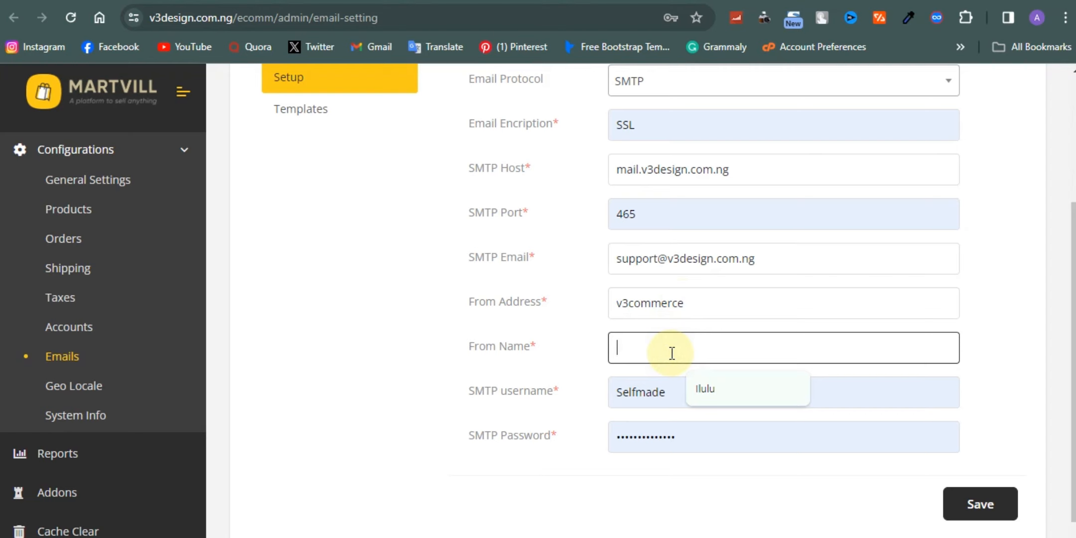
left_click(702, 312)
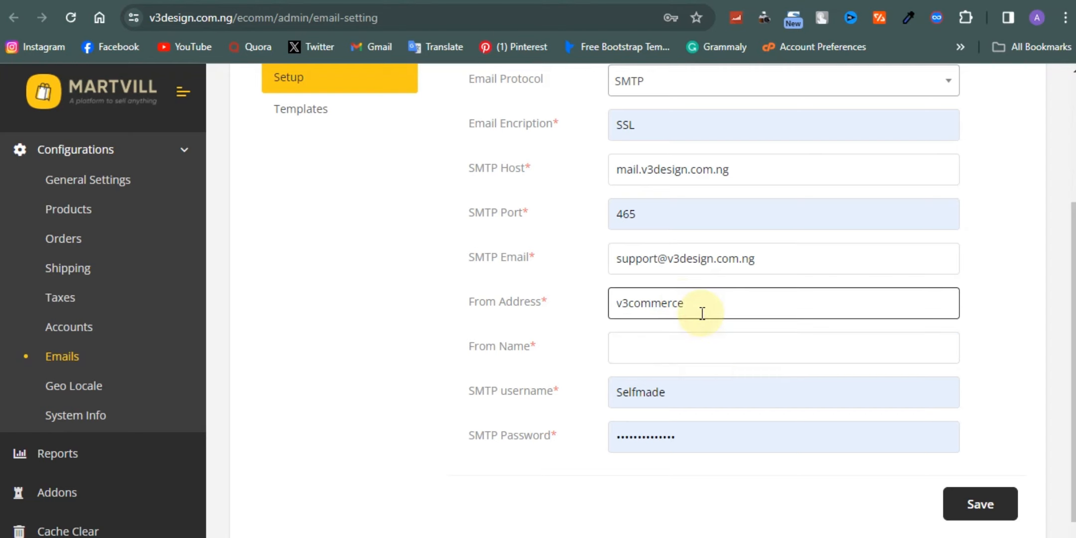
type("lagos")
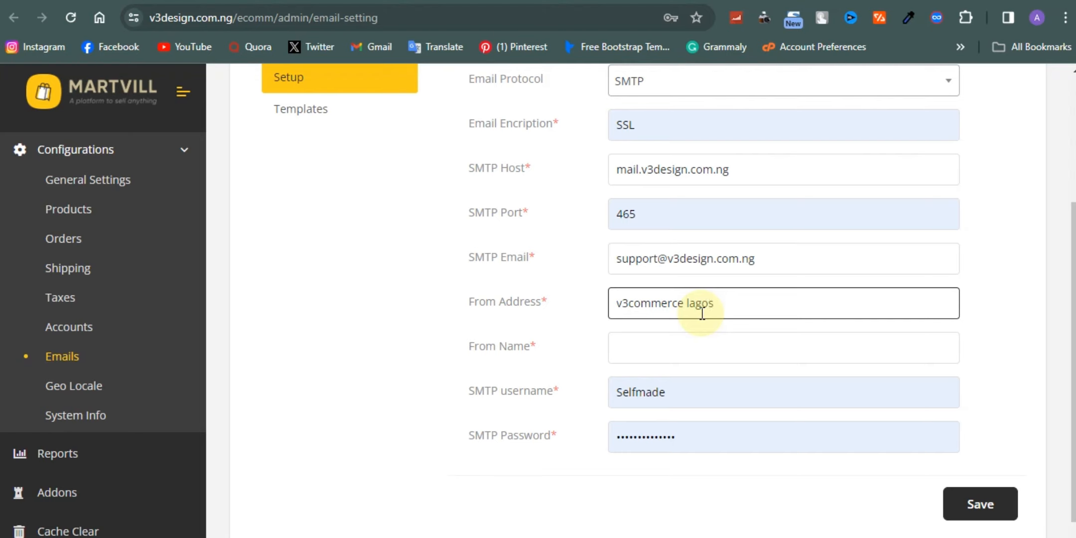
- Set the From Name to v3commerce
left_click(680, 342)
type("v3c")
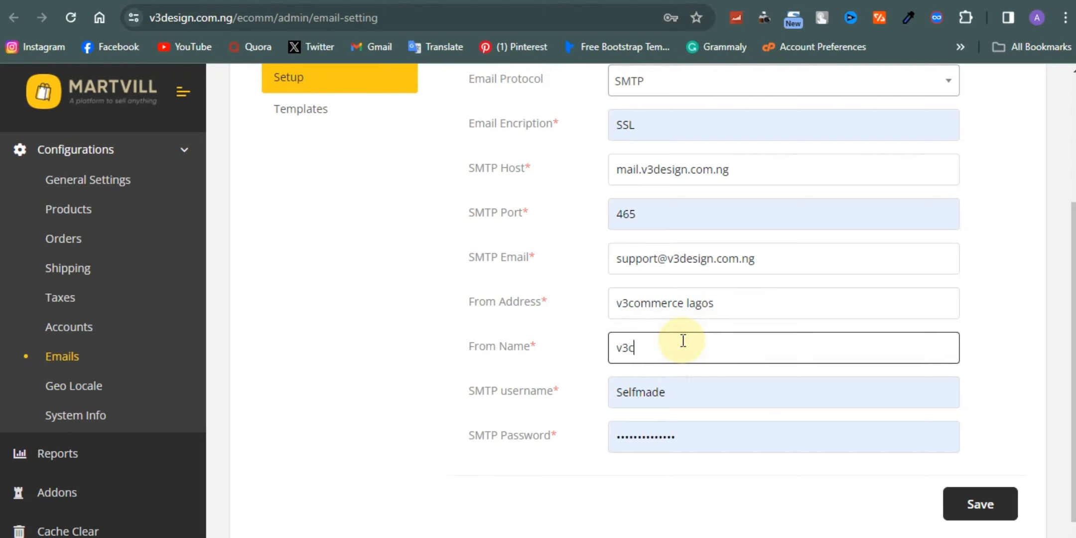
type("p")
type("ommerce")
scroll(681, 340, "down", 1)
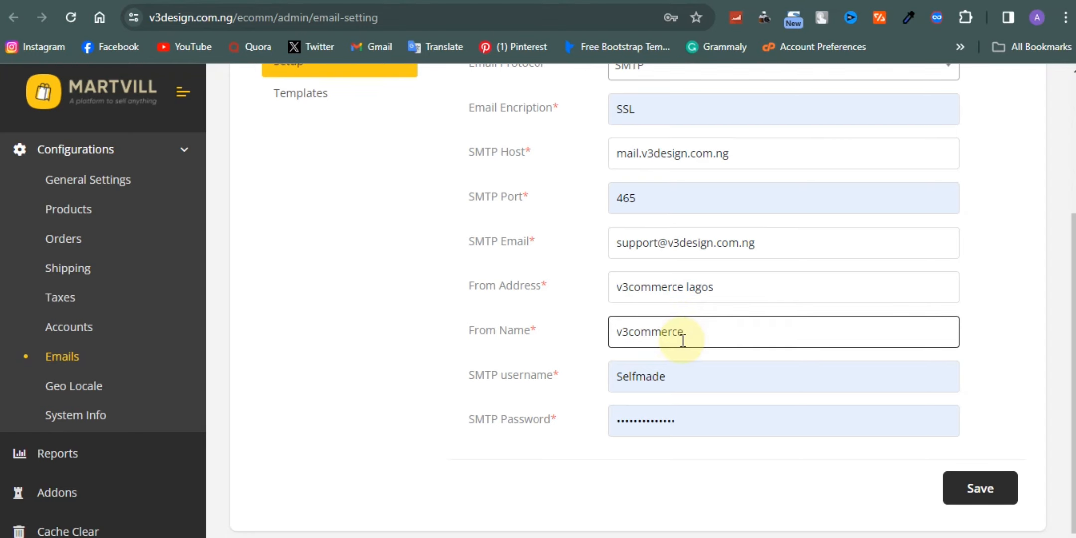
- Replace the SMTP username with the SMTP email address and clear the SMTP Password field
double_click(683, 383)
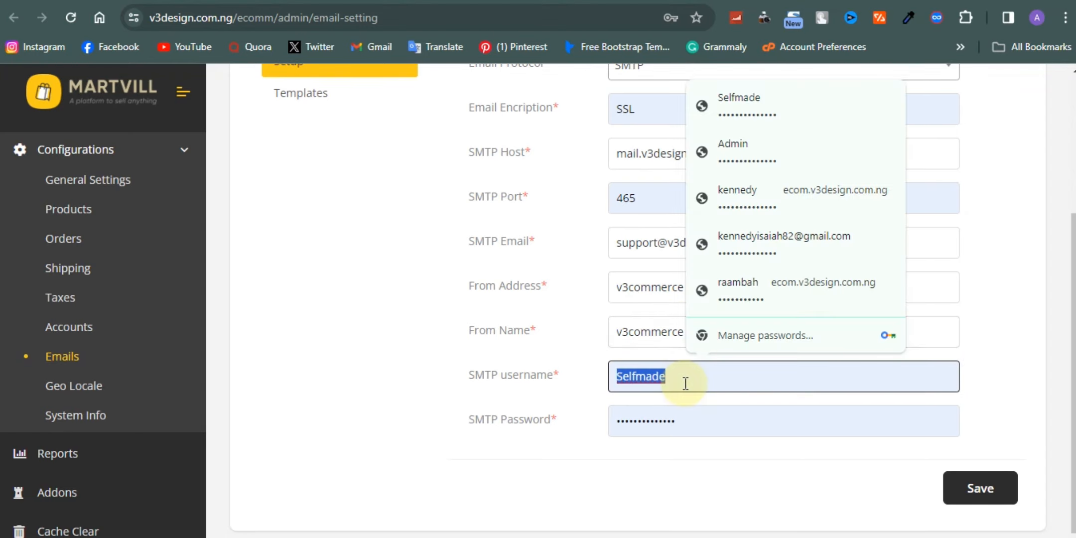
key("BackSpace")
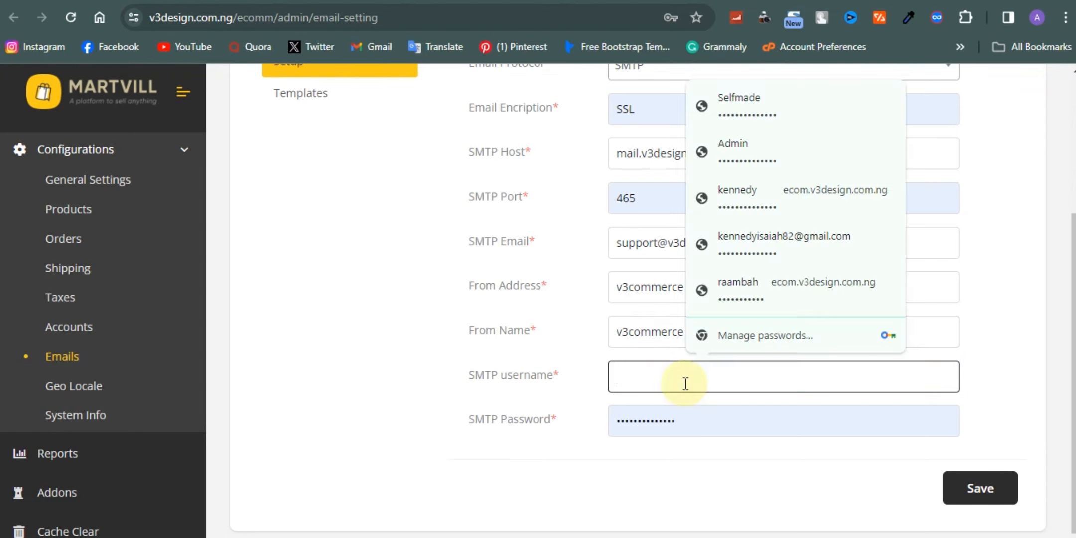
triple_click(632, 244)
key("ctrl+c")
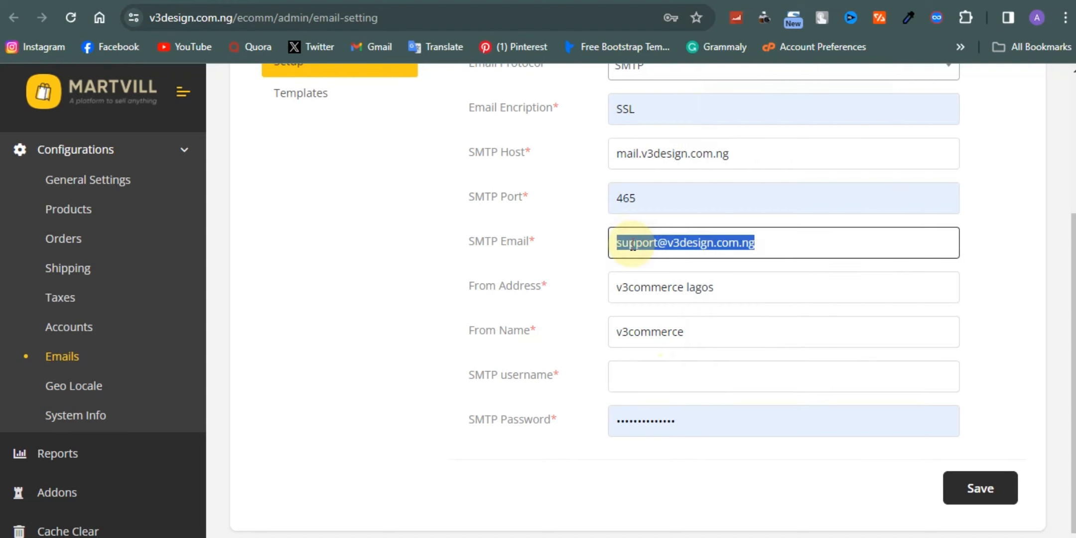
left_click(646, 392)
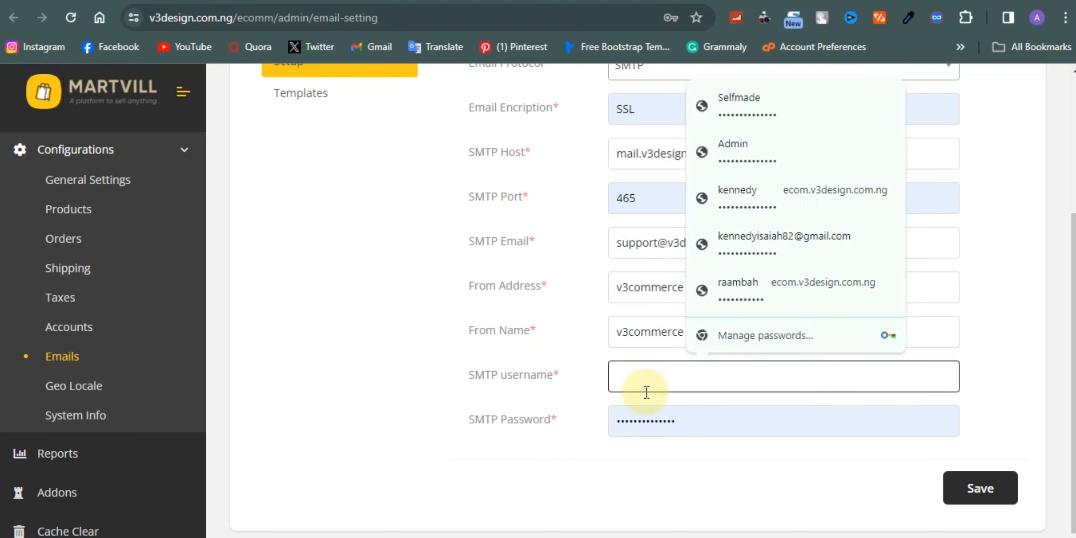
key("ctrl+v")
left_click(667, 428)
double_click(669, 430)
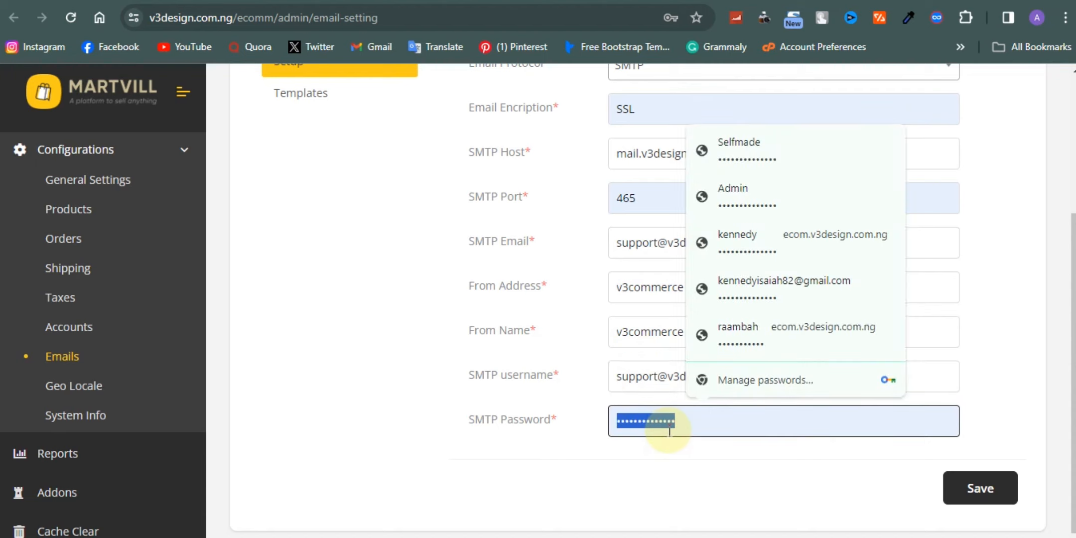
key("BackSpace")
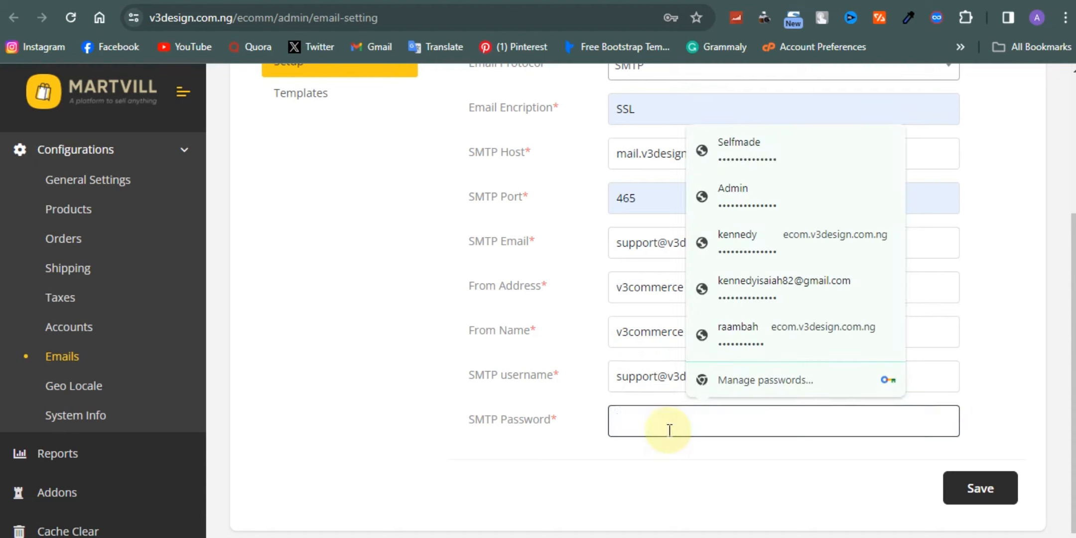
left_click(670, 431)
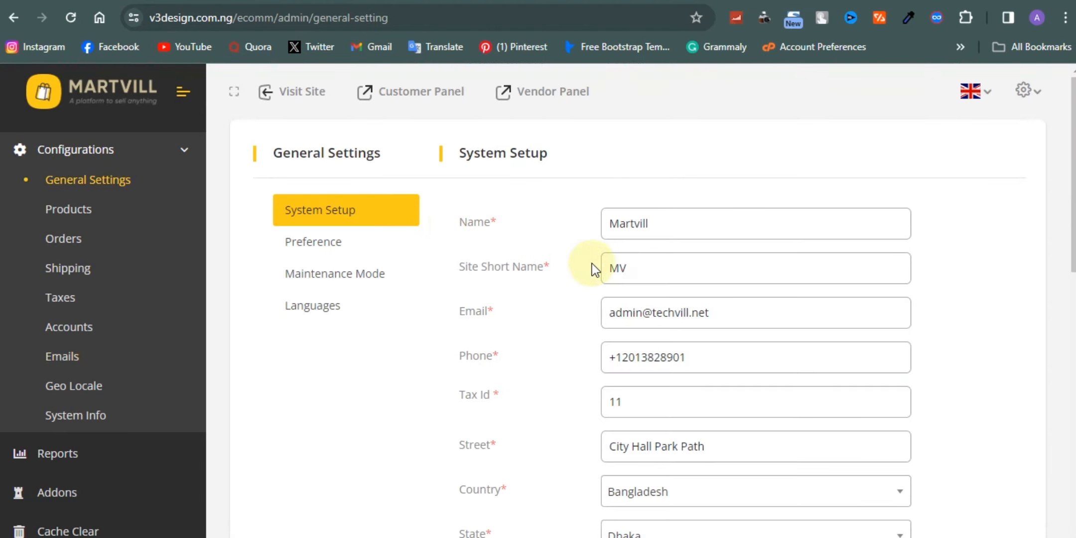
- In General Settings System Setup, set the Name to v3commerce and the Site Short Name to V3
left_click_drag(689, 236, 566, 238)
type("v")
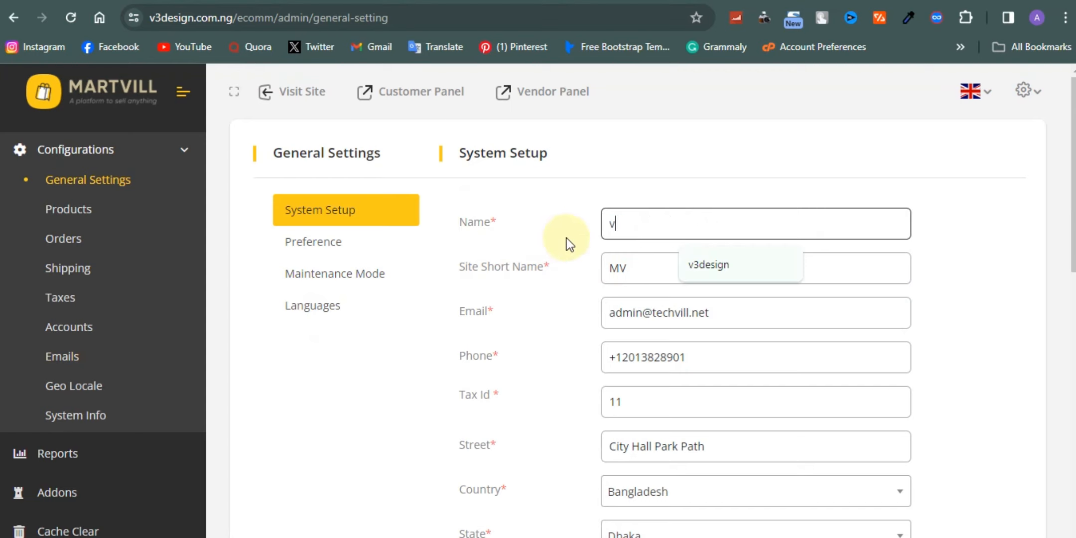
type("3commerce")
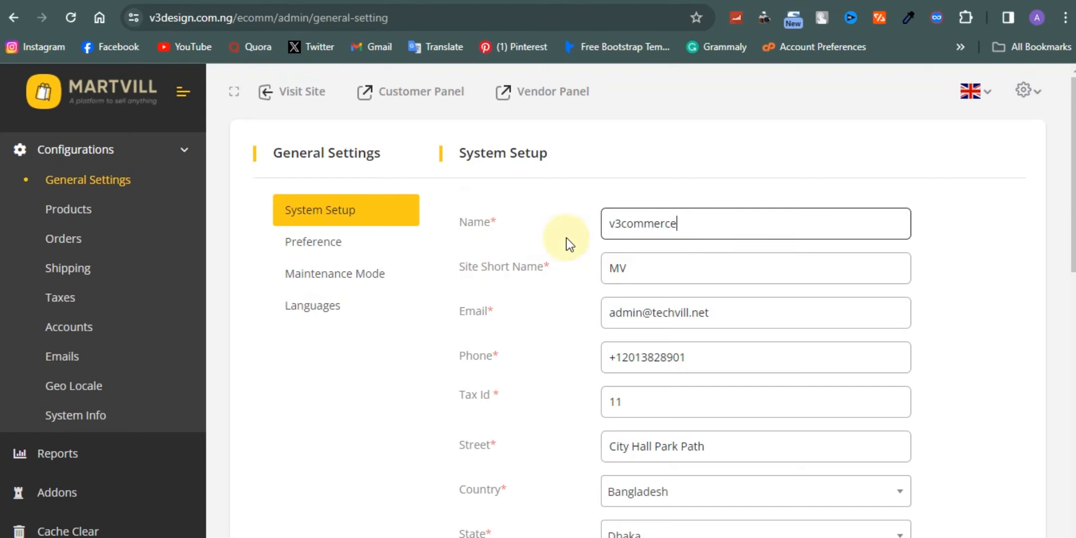
double_click(642, 271)
type("V3")
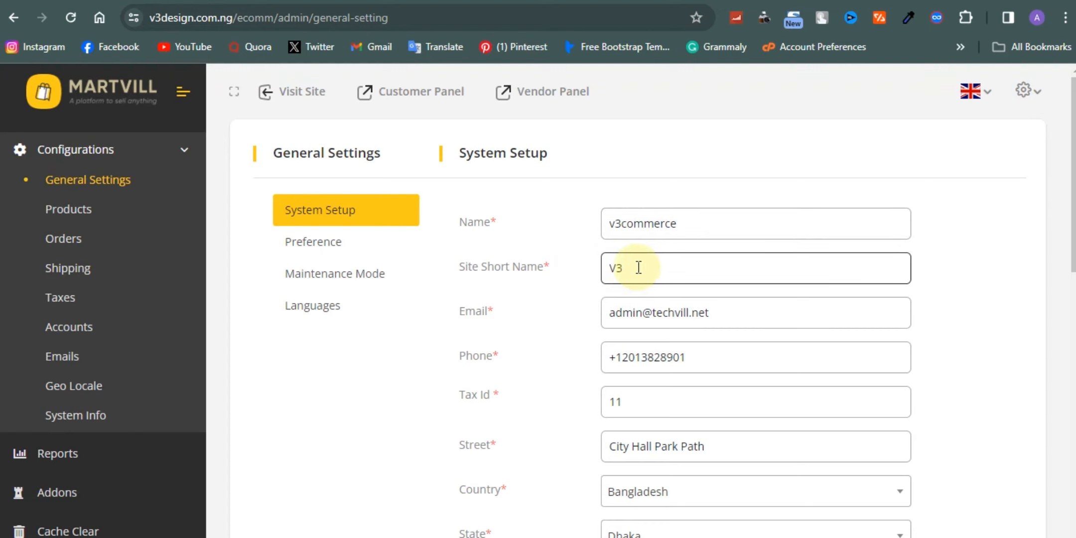
- Replace the site Email with the support e-mail address
left_click(736, 318)
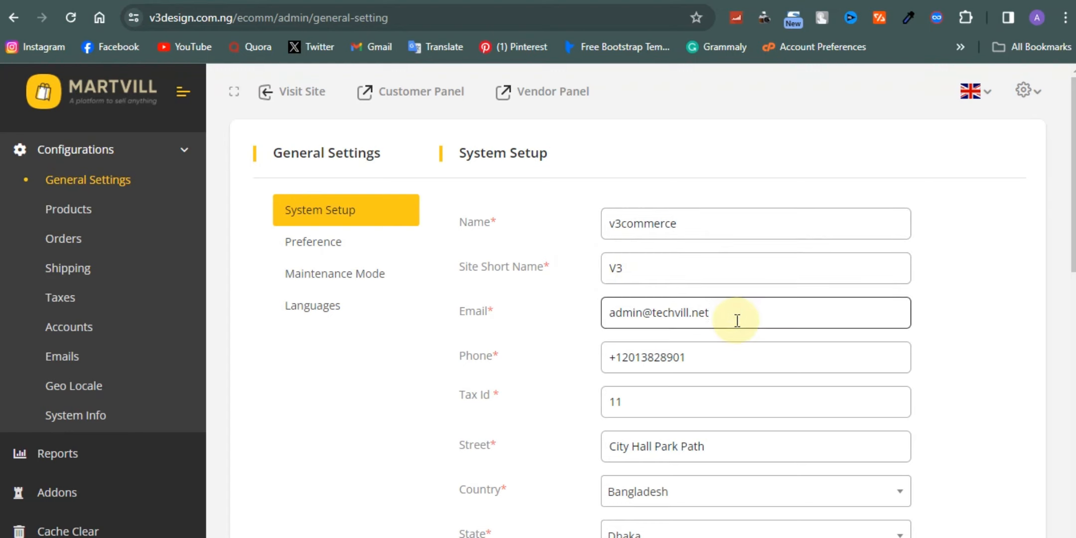
triple_click(616, 312)
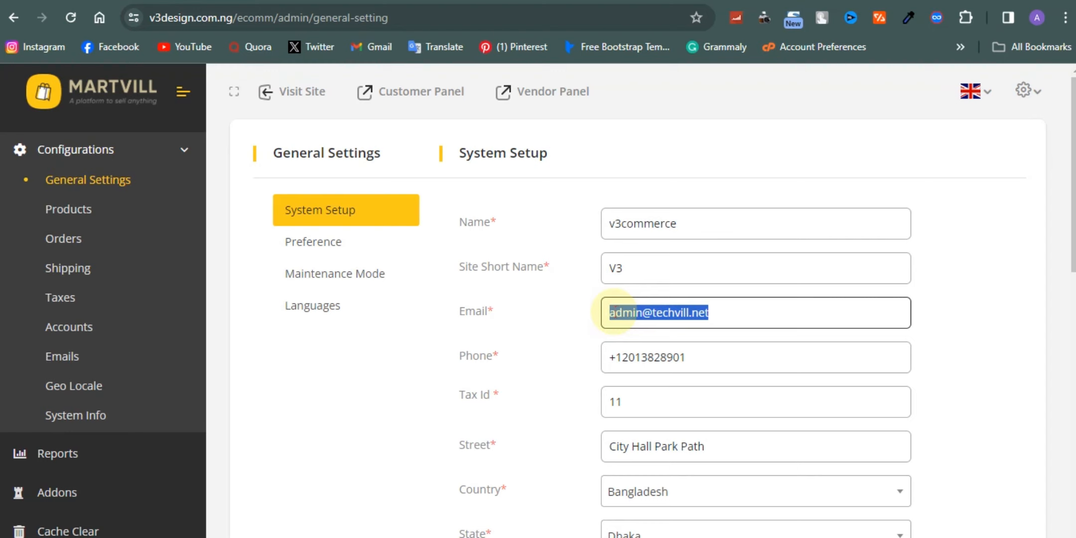
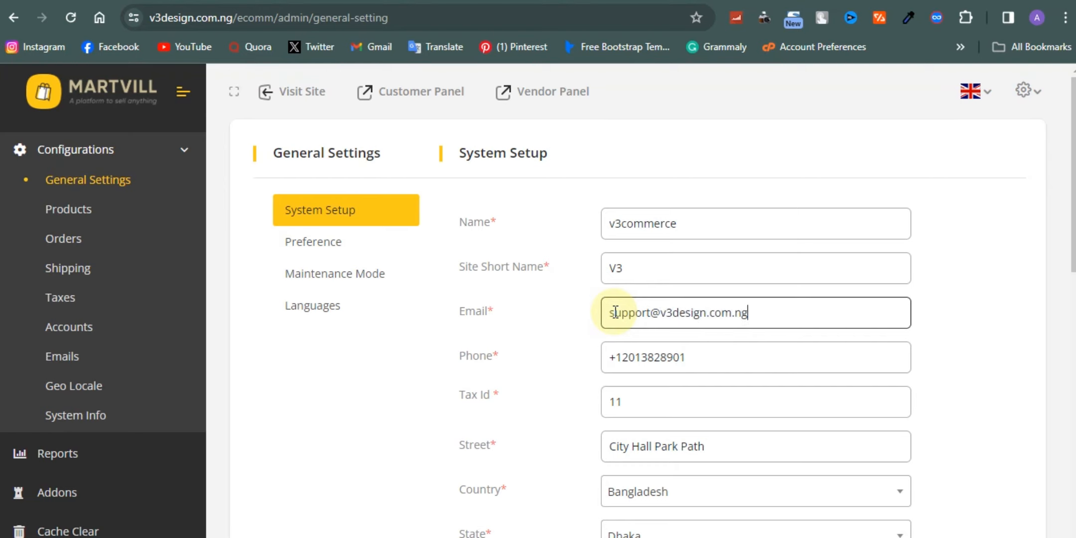
- Examine the Phone, Tax Id and Street fields of the System Setup form
scroll(627, 304, "down", 2)
left_click(661, 266)
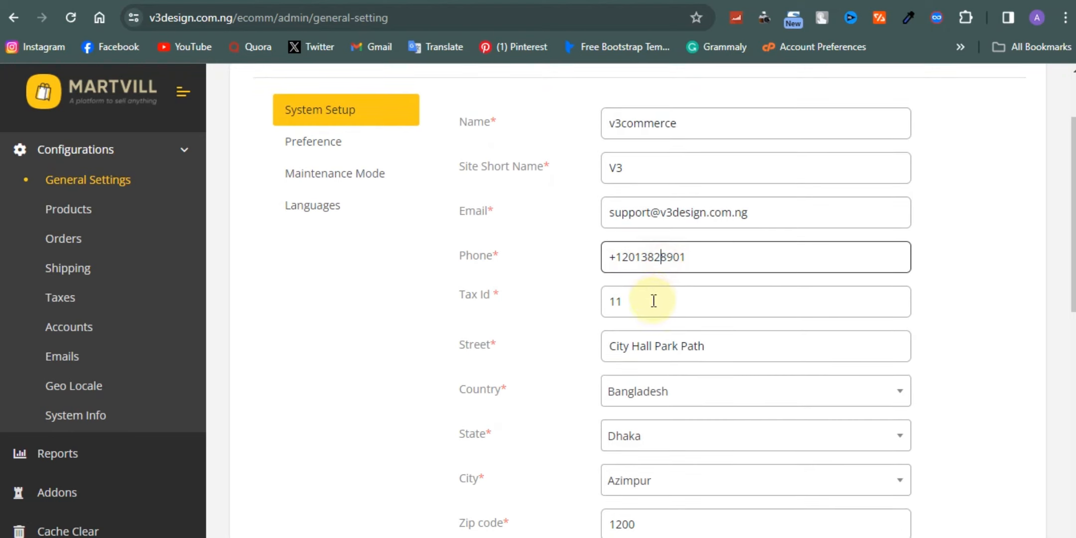
left_click(653, 301)
double_click(630, 302)
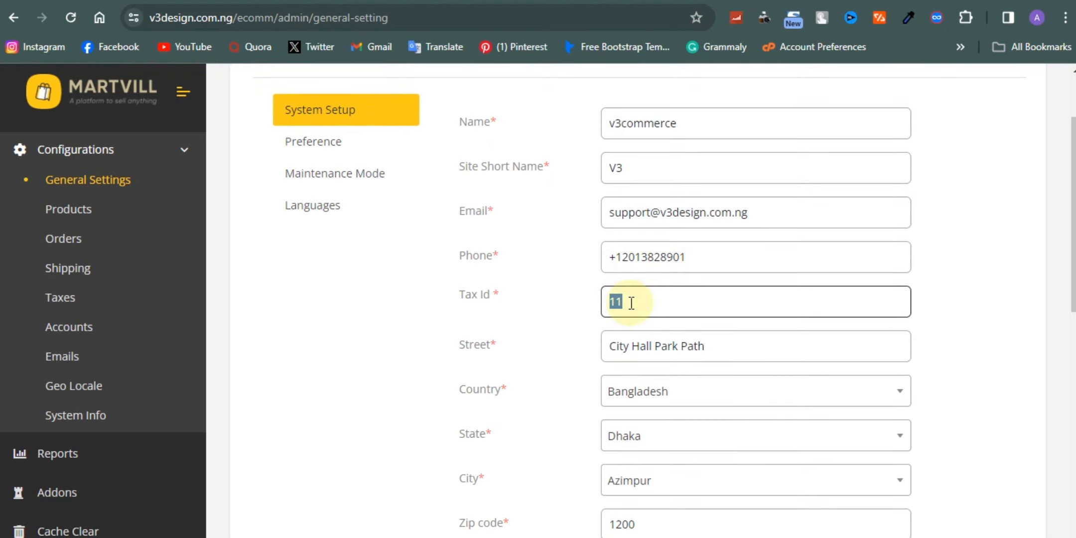
scroll(630, 303, "down", 2)
left_click_drag(639, 244, 688, 259)
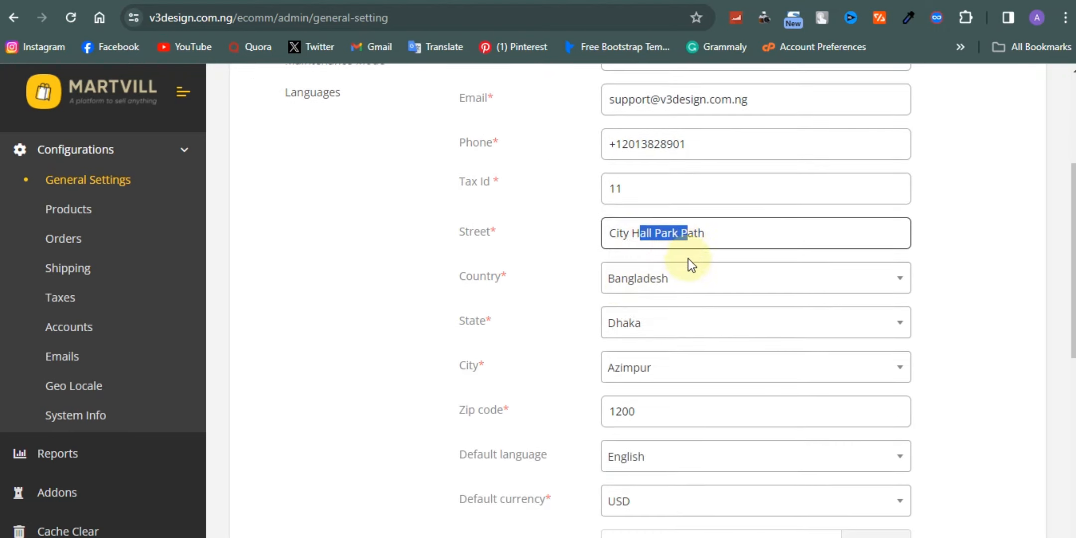
left_click(688, 271)
left_click(688, 273)
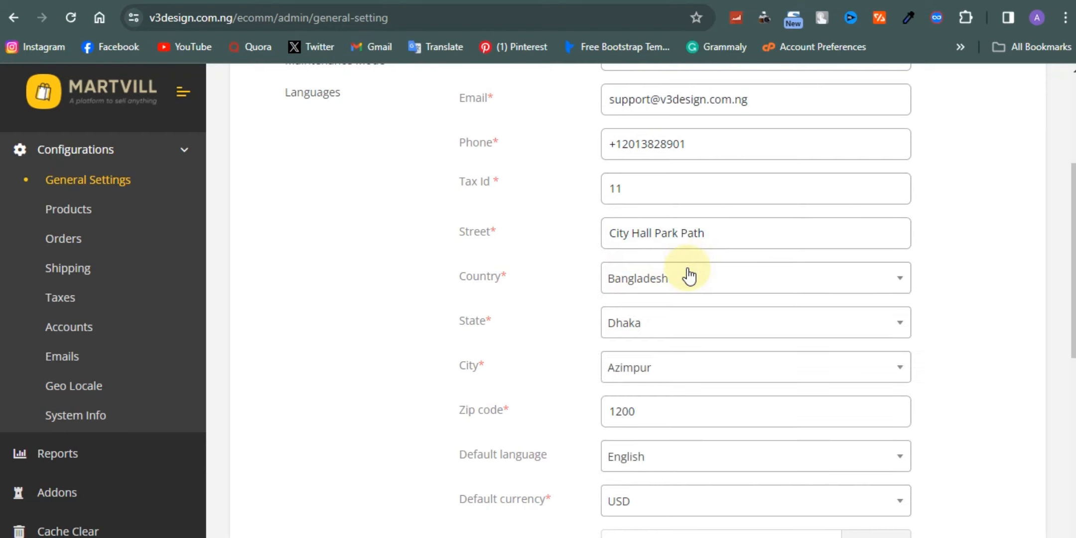
- Set the Country to Nigeria
left_click(689, 275)
type("nig")
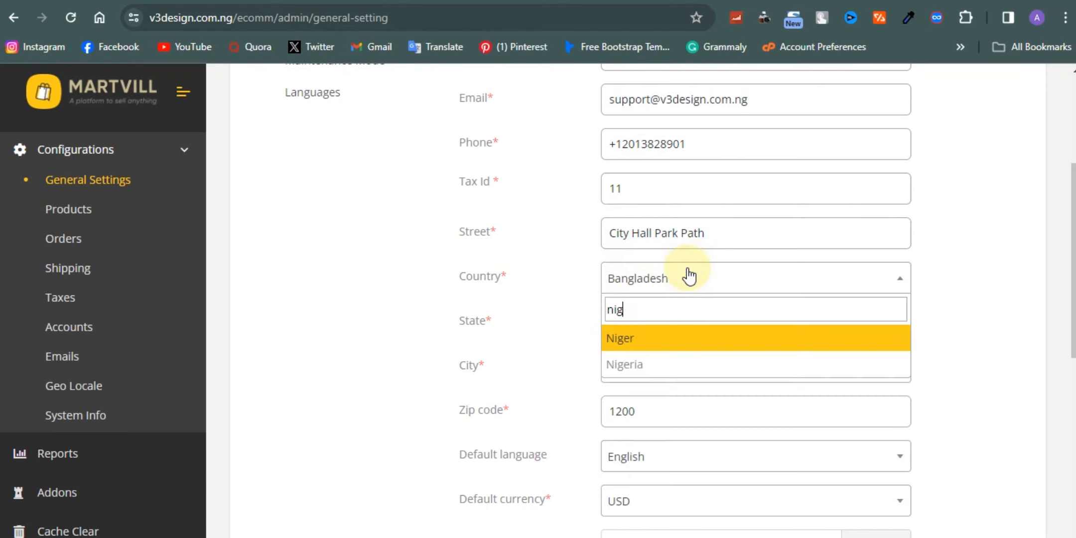
type("e")
left_click(646, 368)
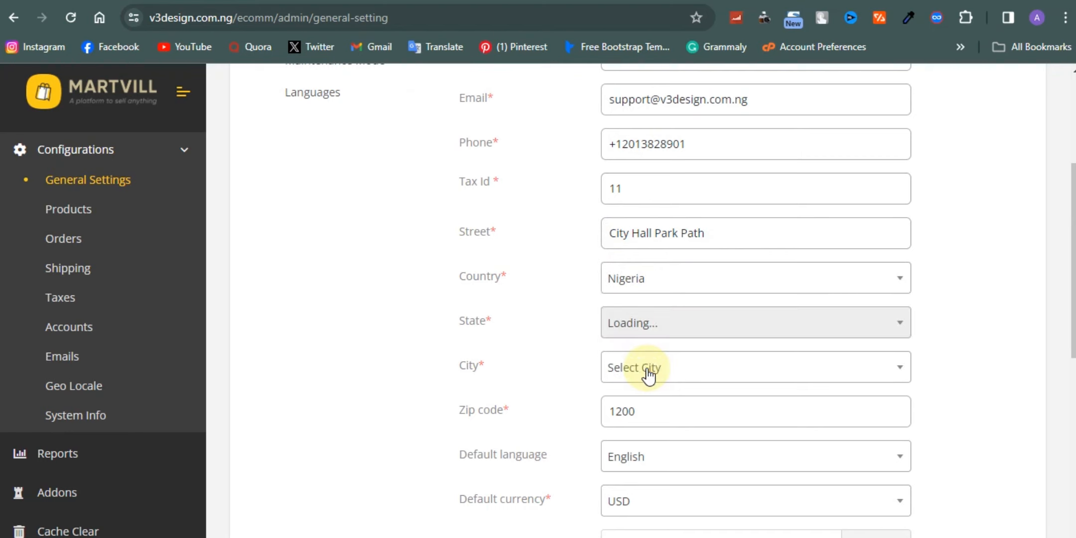
left_click(648, 374)
scroll(641, 396, "down", 3)
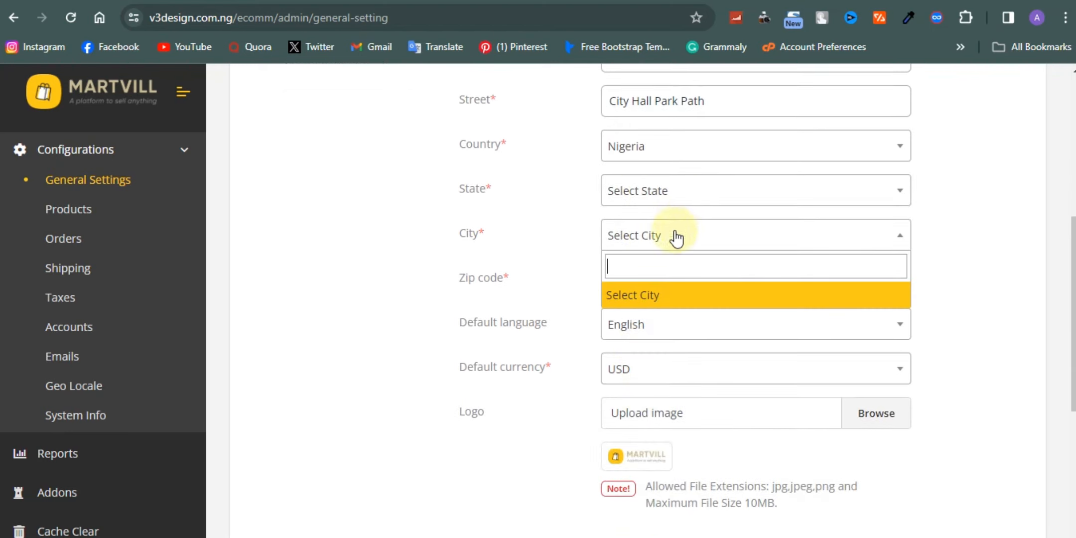
left_click(579, 265)
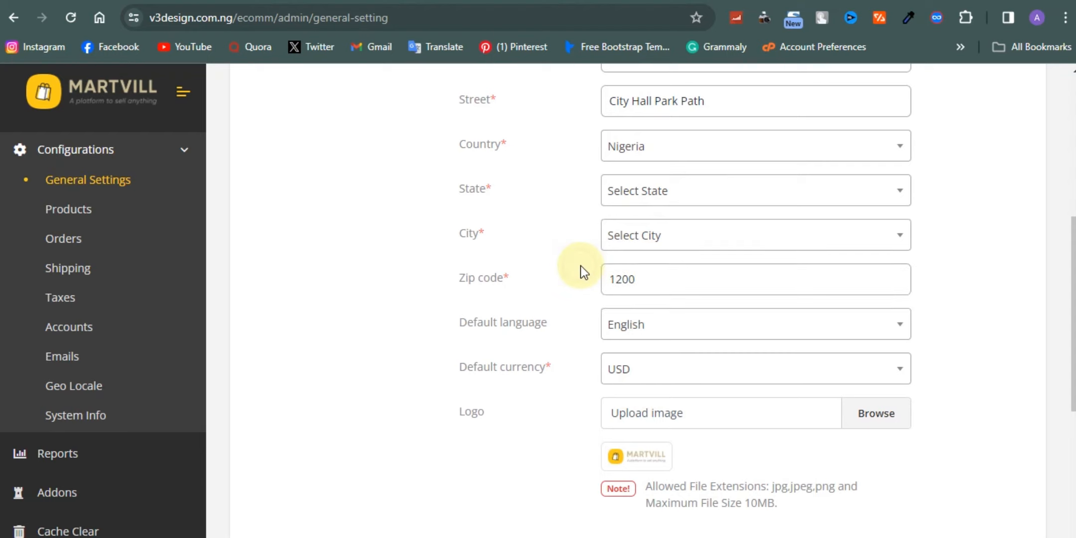
- Set the State to Lagos
left_click(663, 194)
scroll(633, 316, "down", 3)
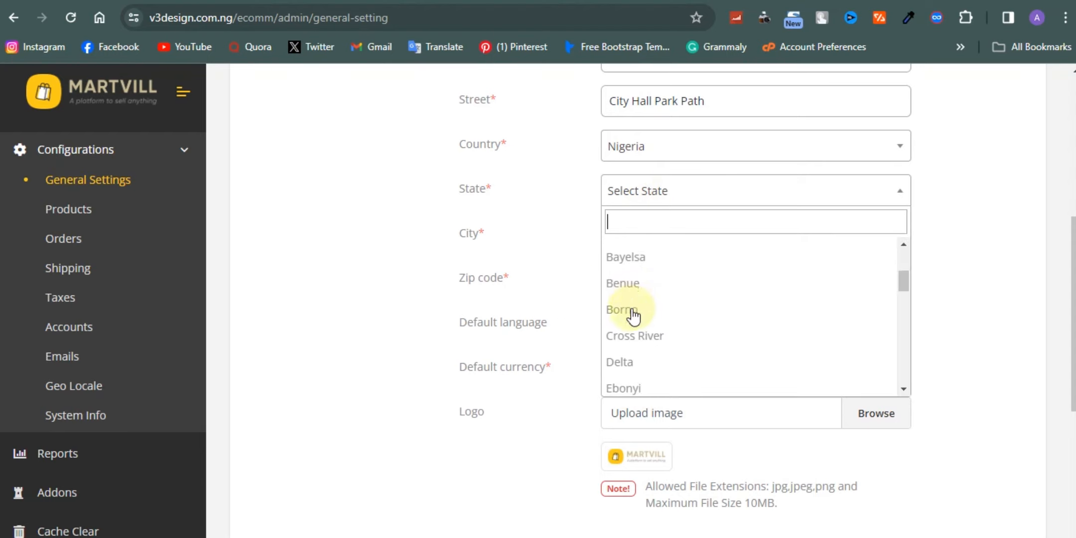
scroll(634, 316, "up", 1)
scroll(633, 316, "down", 3)
scroll(633, 316, "down", 3)
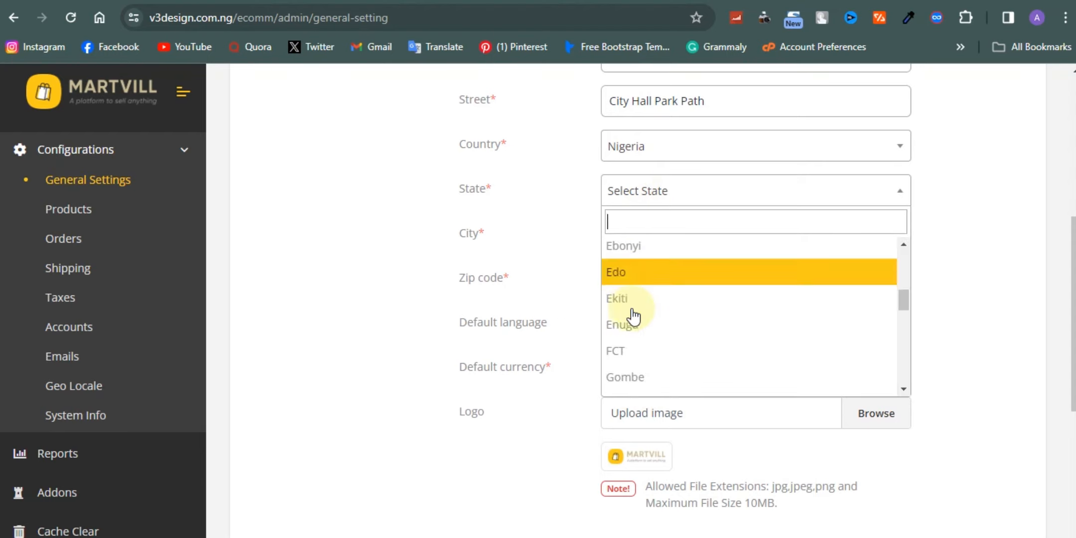
scroll(634, 316, "up", 5)
scroll(633, 316, "up", 1)
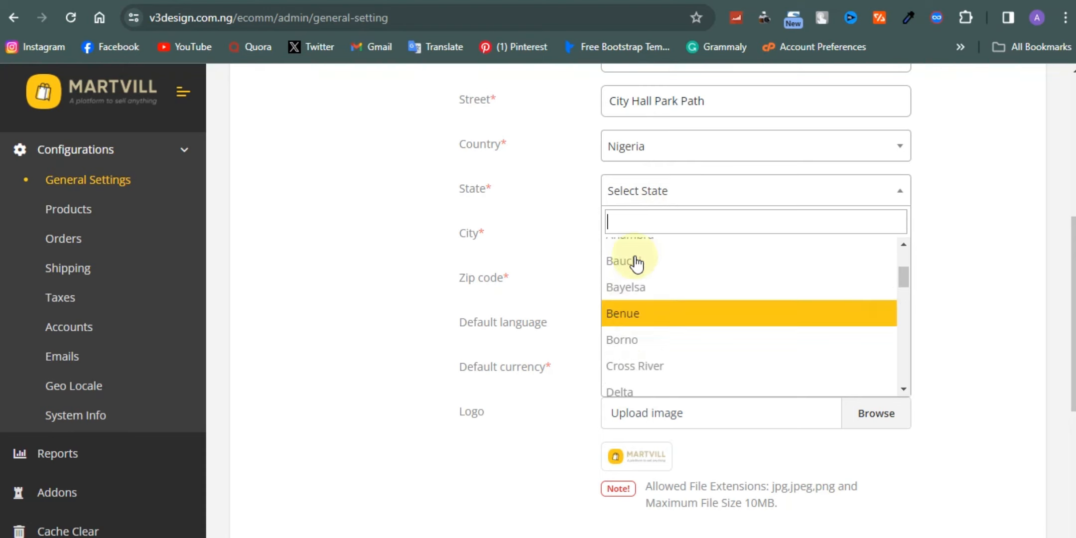
type("la")
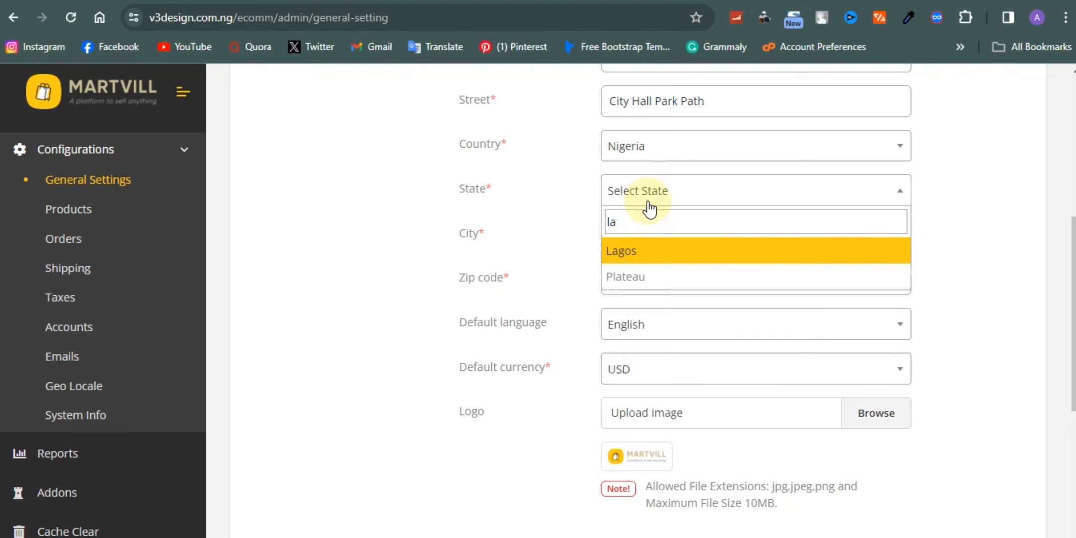
left_click(636, 250)
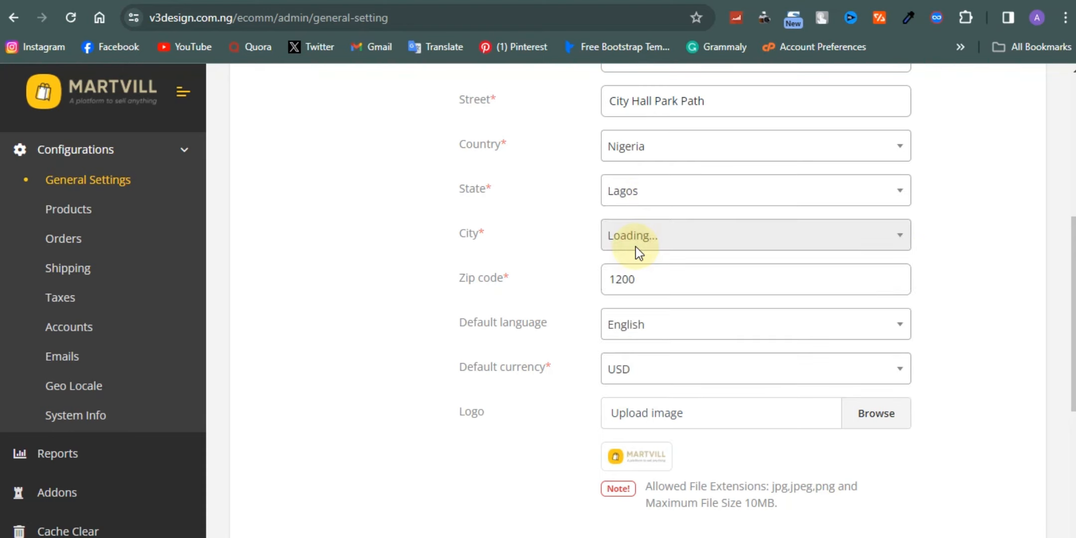
- Set the City to Lagos
left_click(643, 278)
left_click_drag(648, 279, 614, 279)
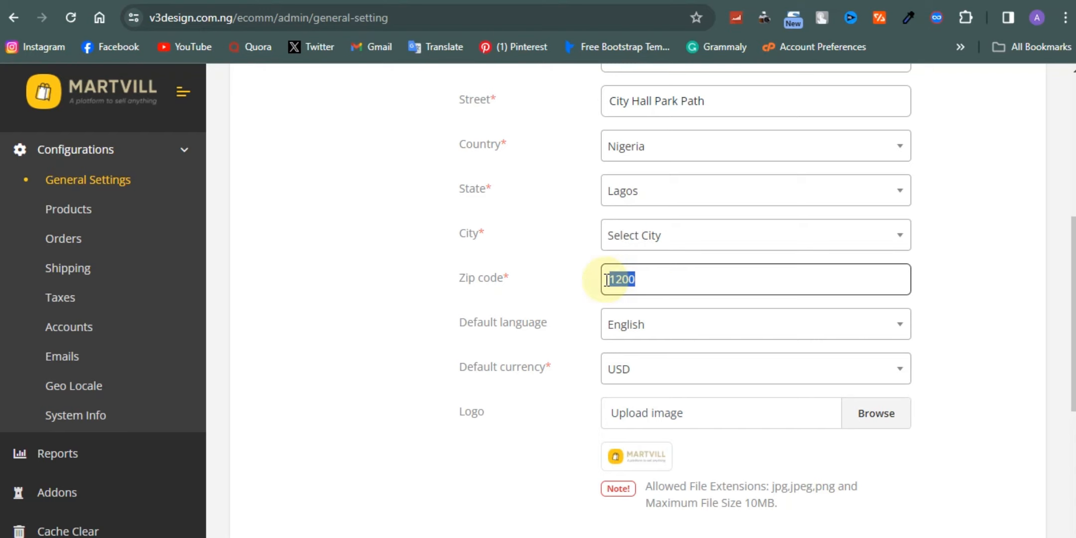
left_click(649, 244)
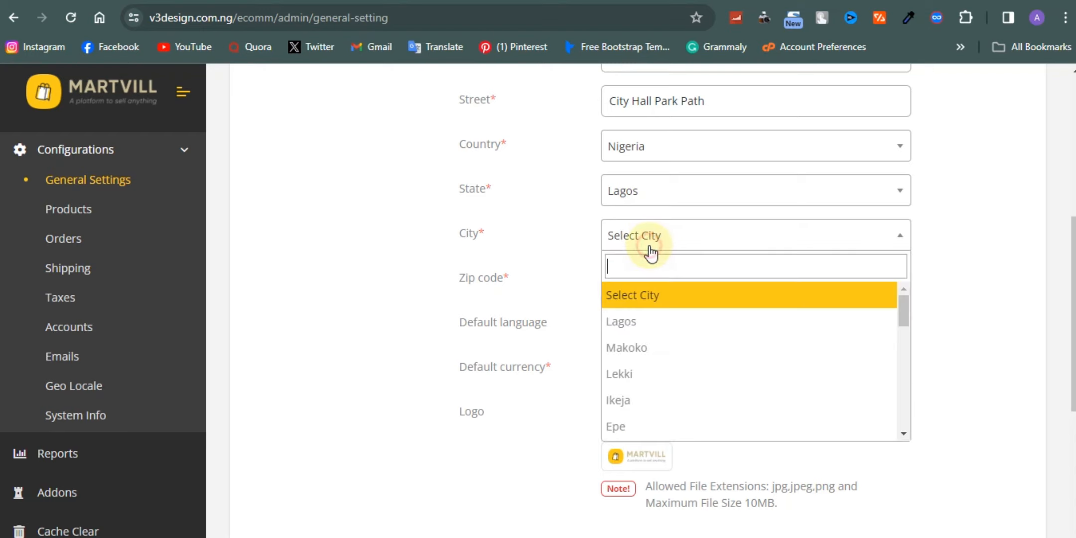
left_click(632, 328)
- Set the Default currency to NGN
scroll(632, 333, "down", 2)
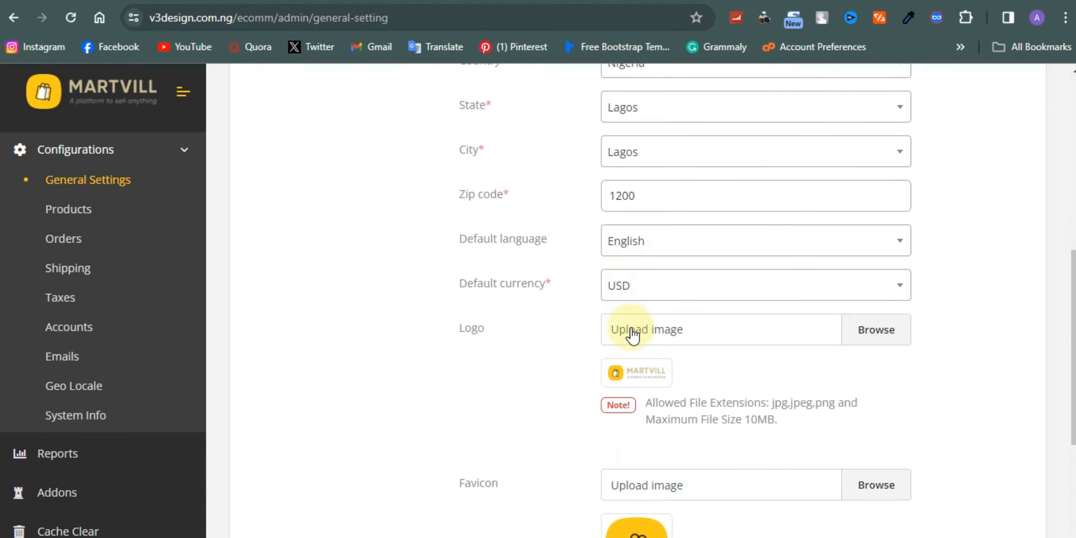
left_click(639, 272)
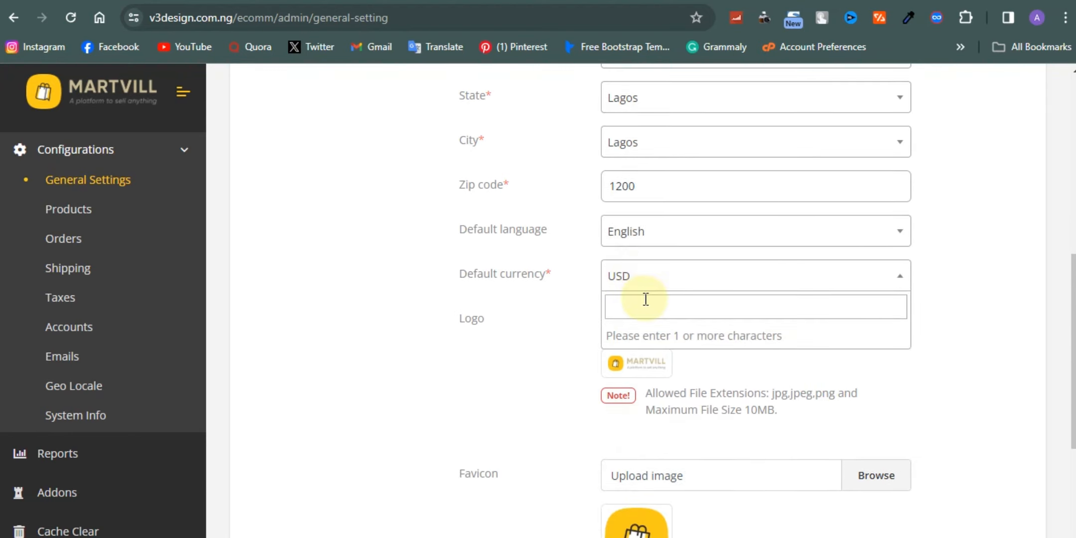
type("ngn")
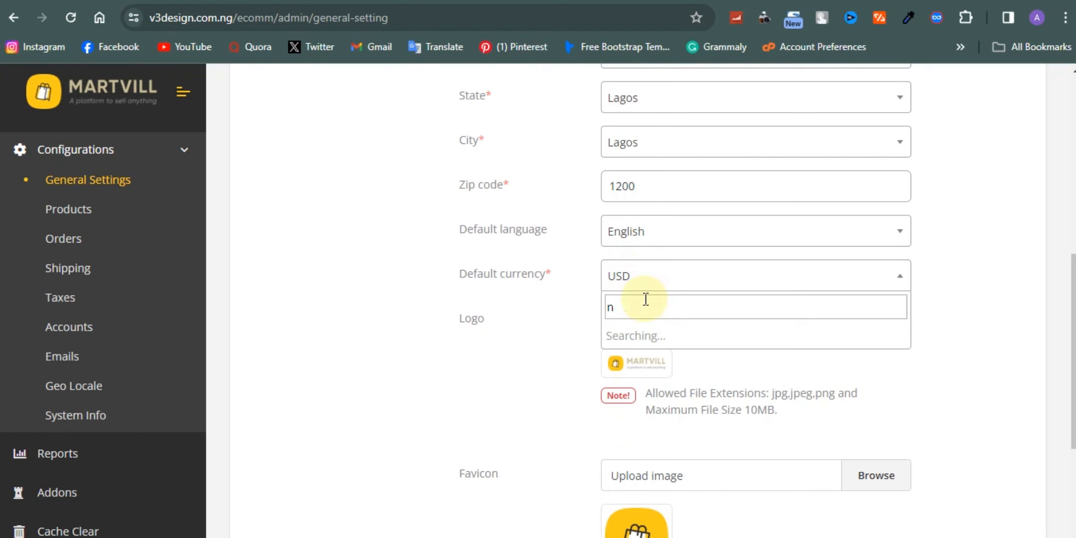
key("BackSpace")
type("NGN")
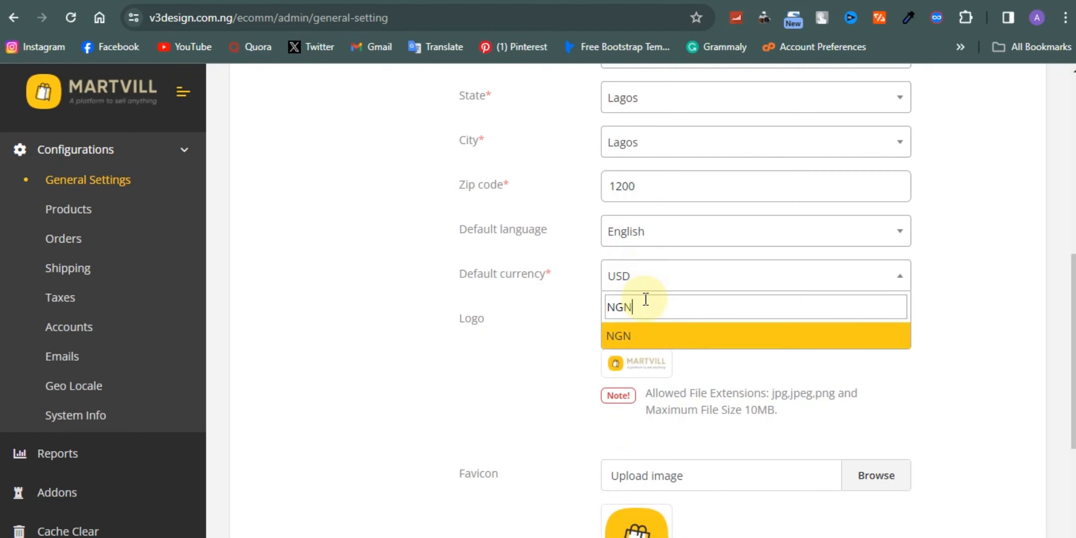
left_click(650, 340)
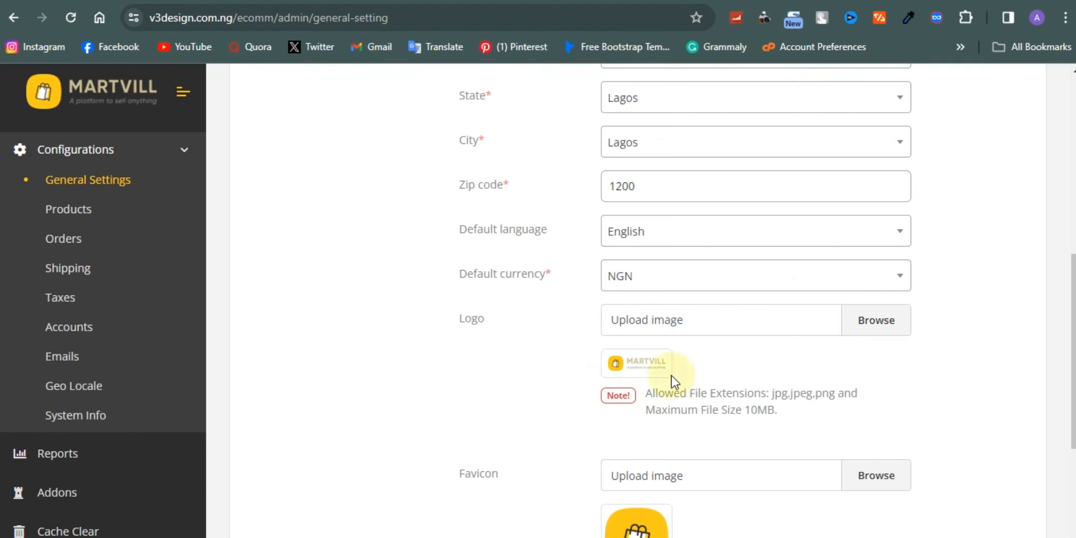
- Save the System Setup settings
scroll(637, 413, "down", 5)
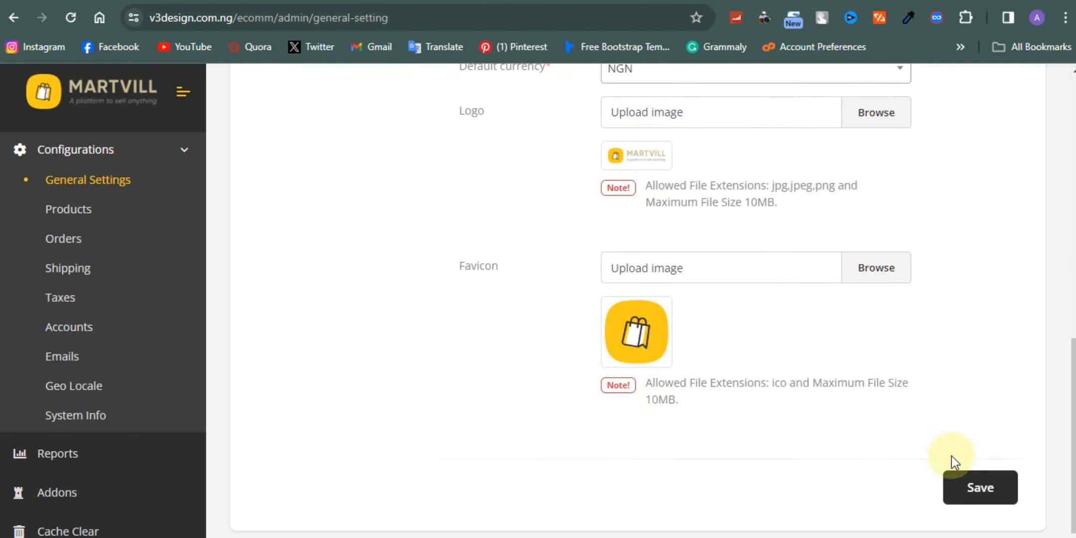
left_click(989, 478)
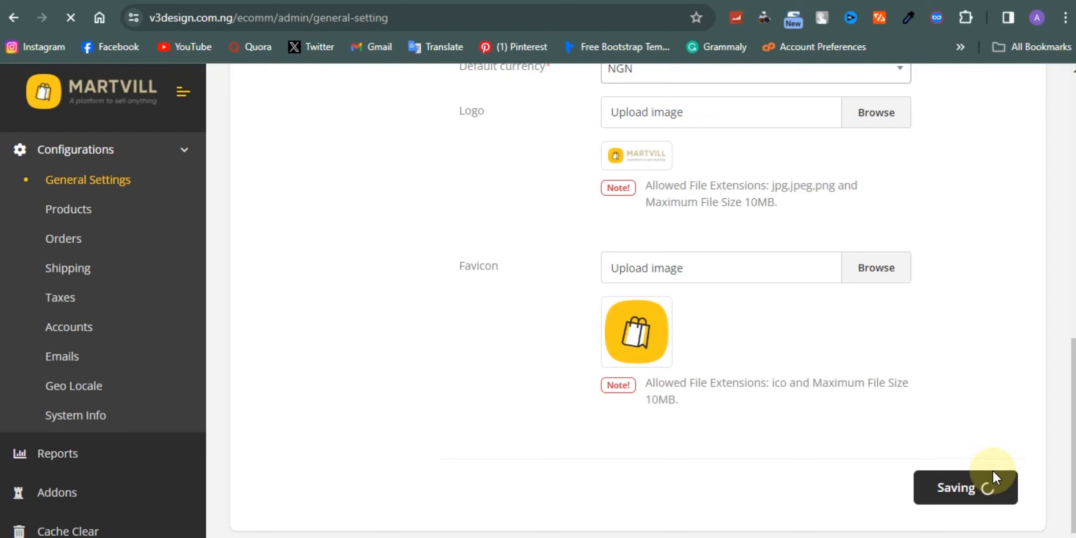
- Switch to the storefront tab and browse through the homepage sections
key("ctrl+Tab")
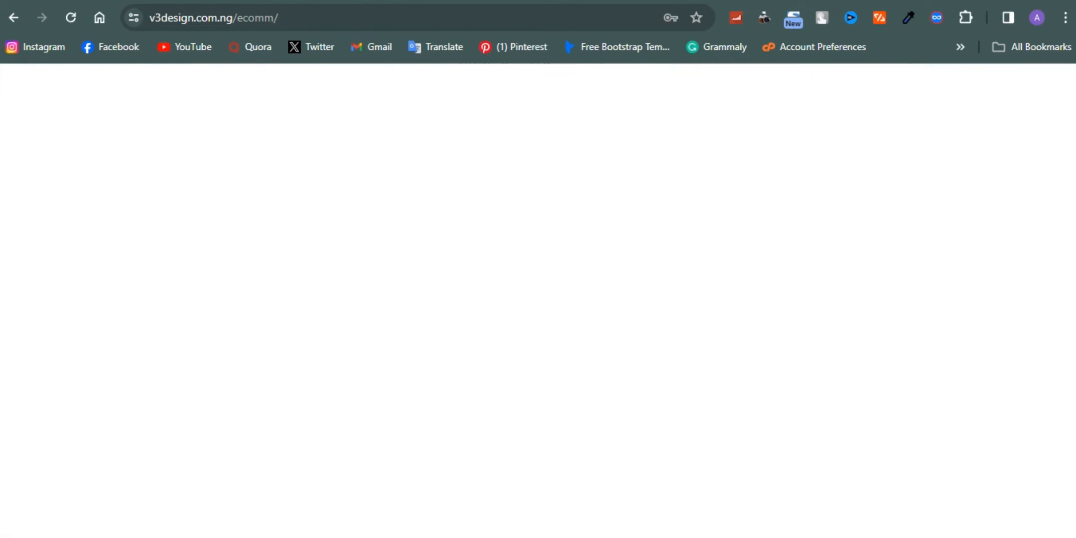
scroll(459, 339, "down", 1)
scroll(459, 340, "up", 2)
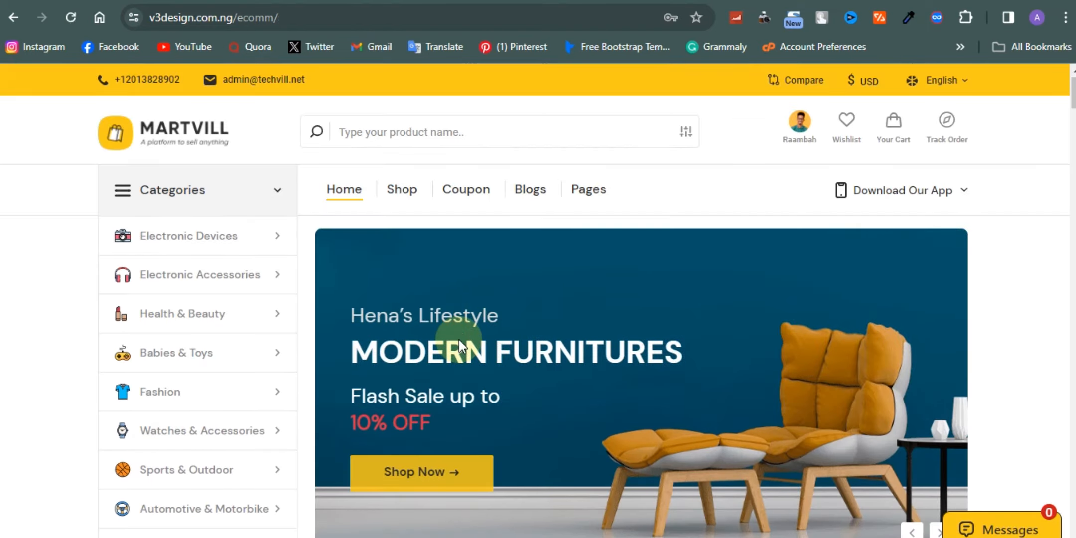
scroll(459, 340, "down", 8)
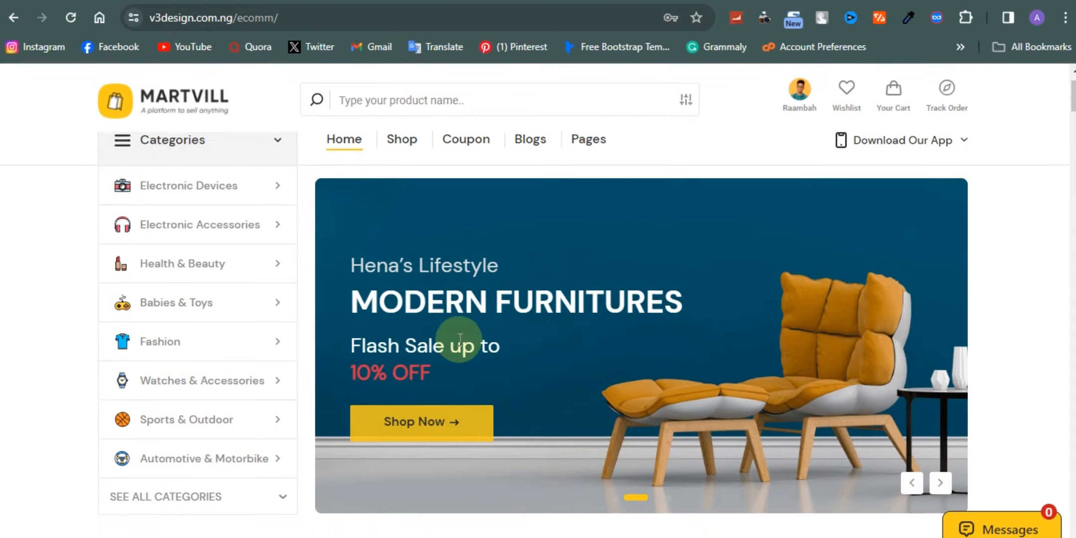
scroll(459, 340, "down", 12)
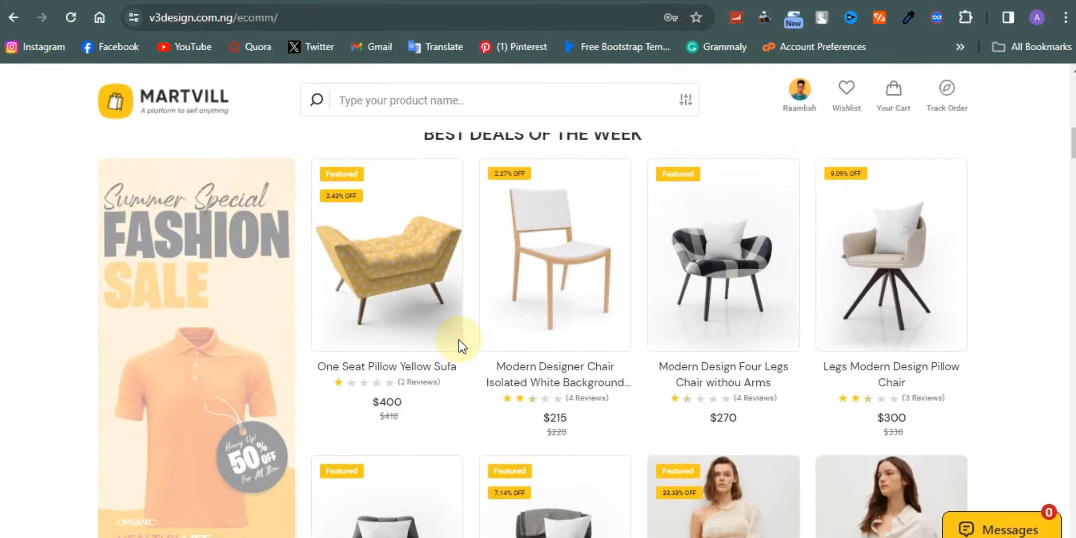
scroll(459, 339, "down", 18)
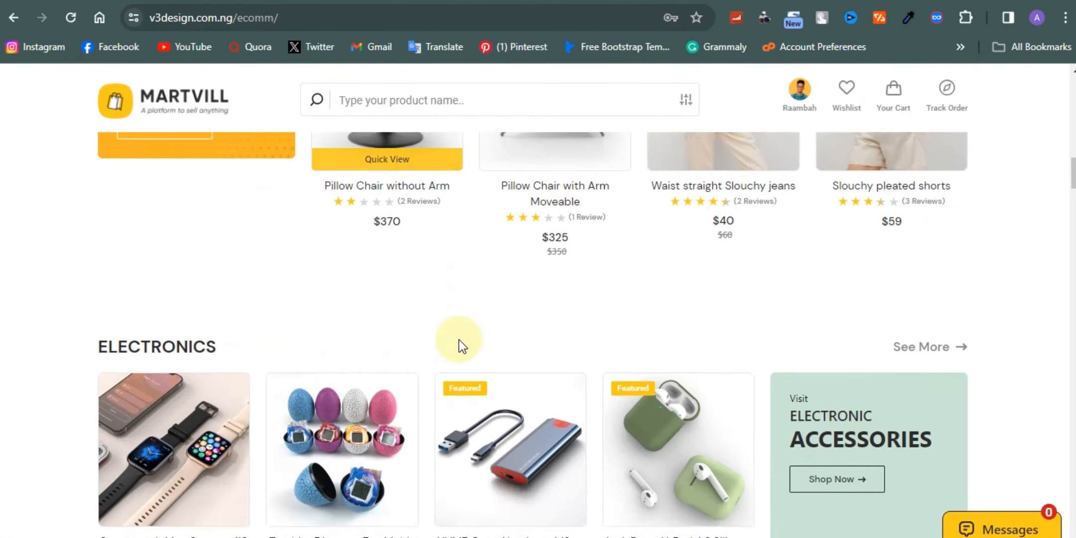
scroll(458, 340, "down", 20)
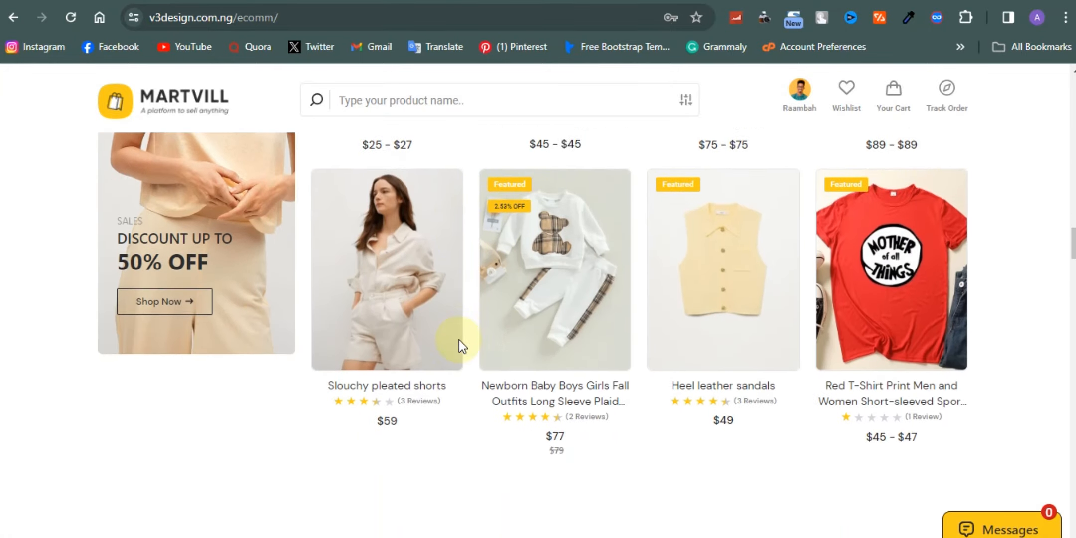
scroll(459, 339, "down", 20)
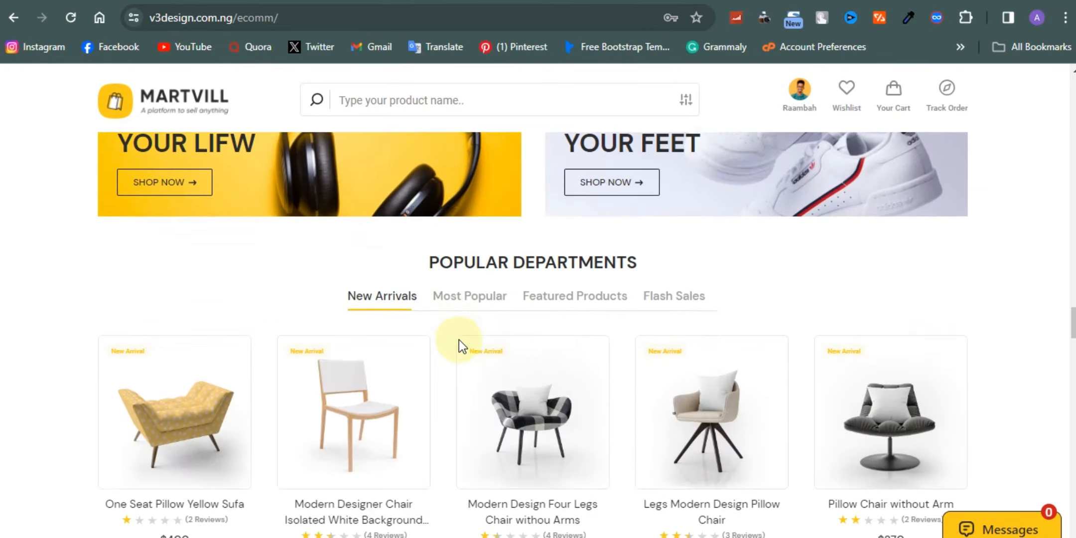
scroll(458, 339, "down", 15)
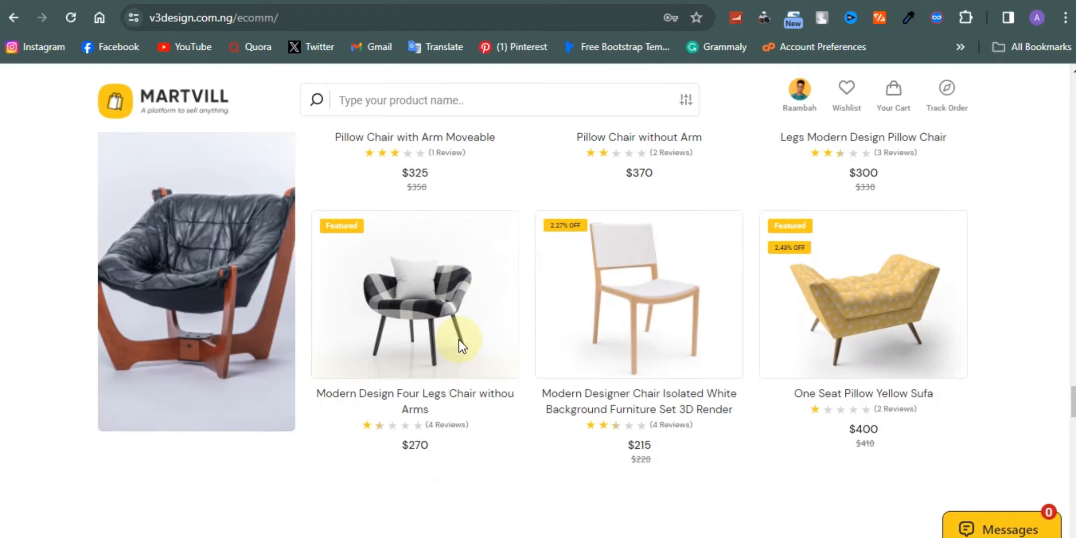
scroll(459, 340, "up", 5)
scroll(458, 344, "up", 20)
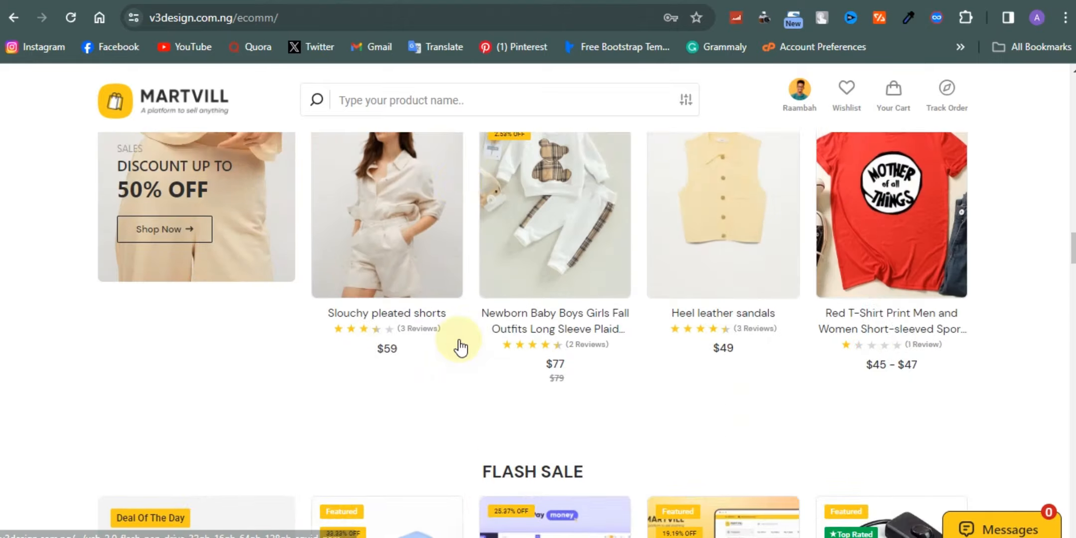
scroll(427, 283, "up", 10)
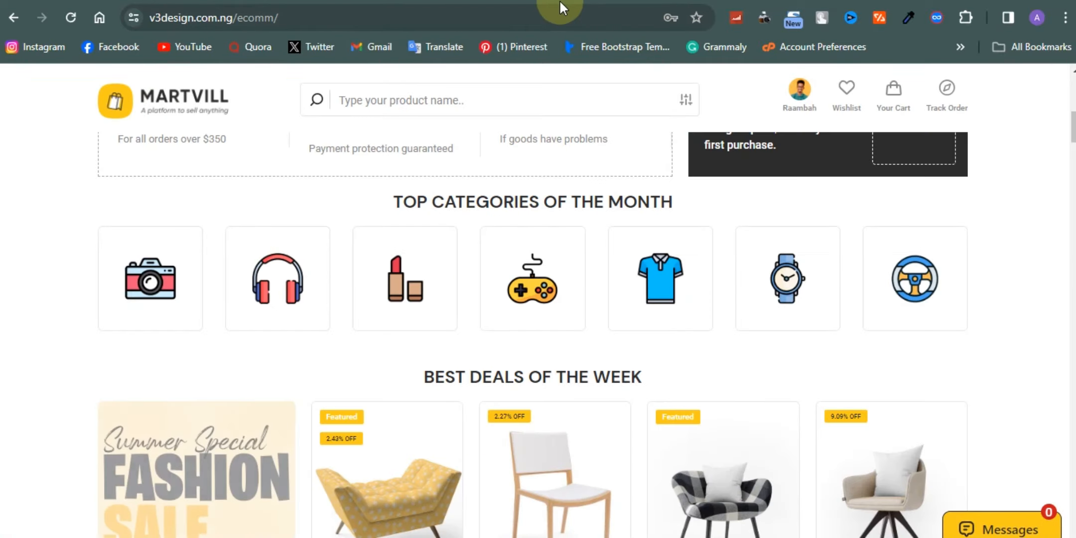
- Reload the storefront homepage and scroll through it
left_click(566, 21)
key("ctrl+a")
key("Return")
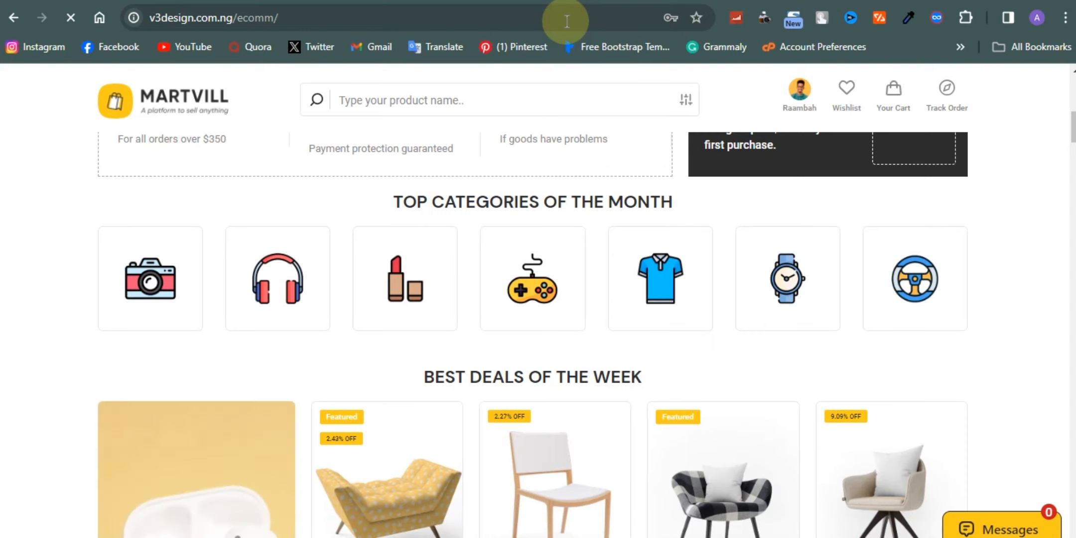
scroll(582, 271, "down", 5)
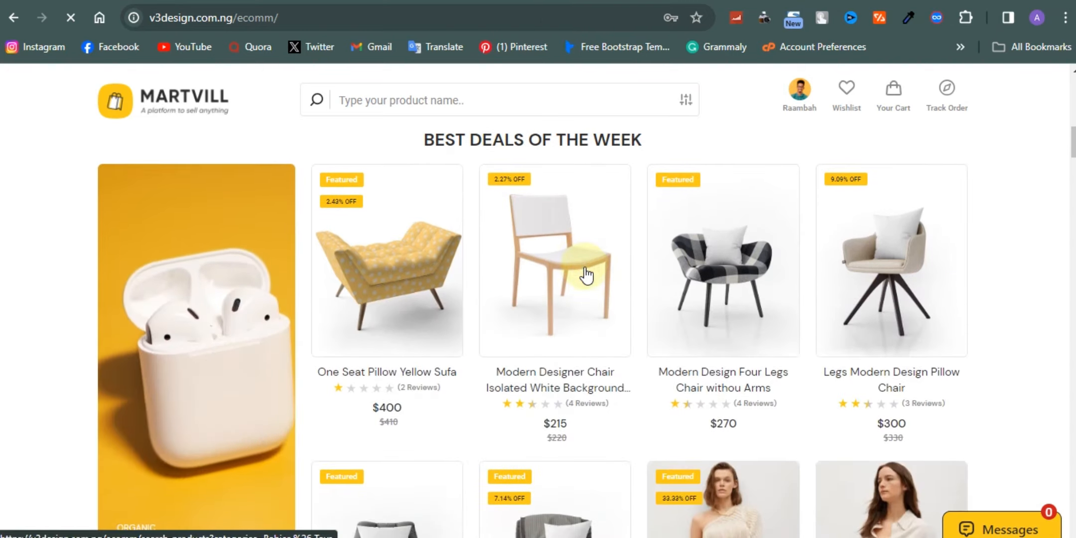
scroll(603, 260, "up", 2)
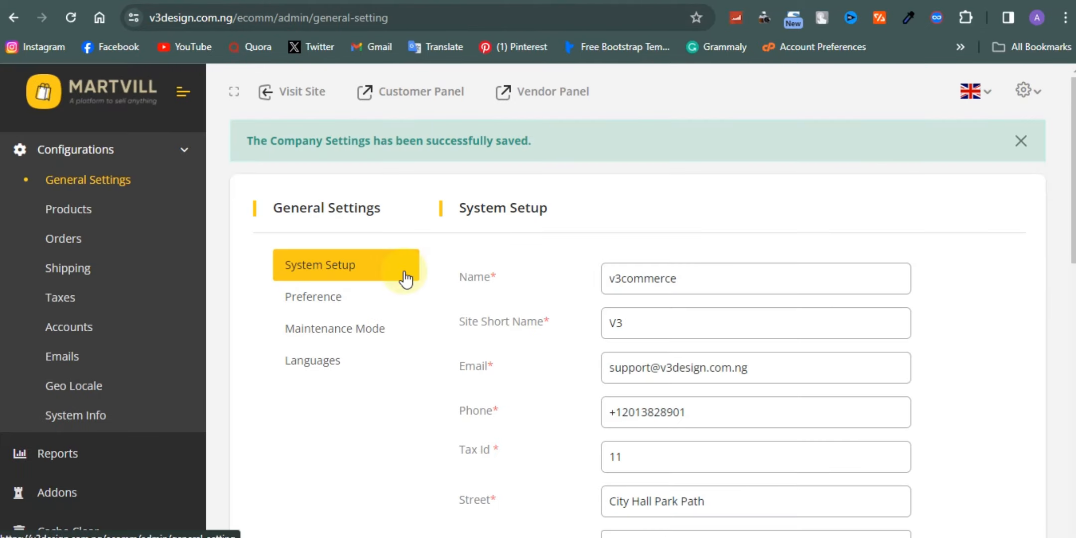
scroll(406, 279, "down", 1)
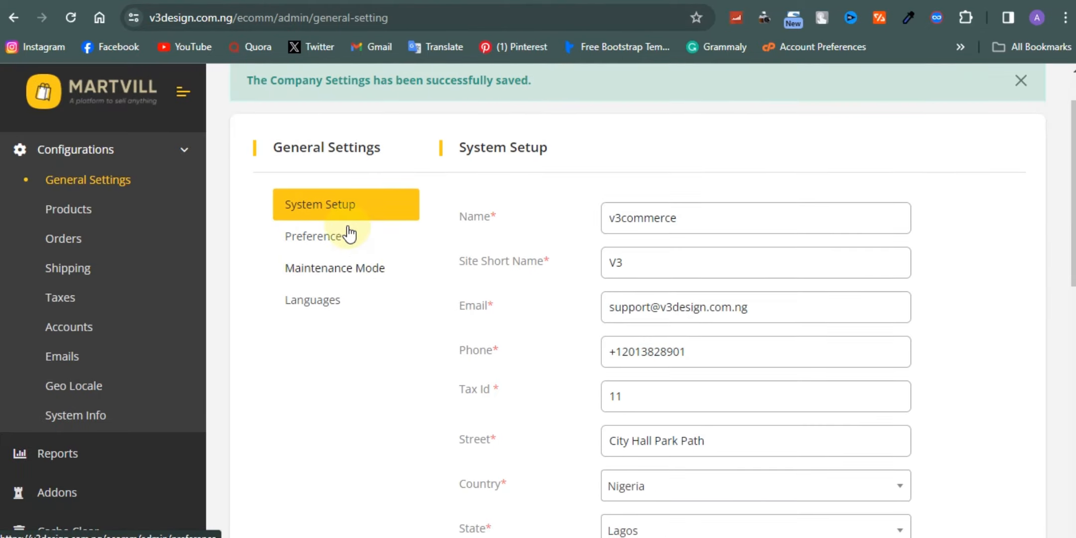
- Open the Preference section of General Settings and review its options
left_click(347, 238)
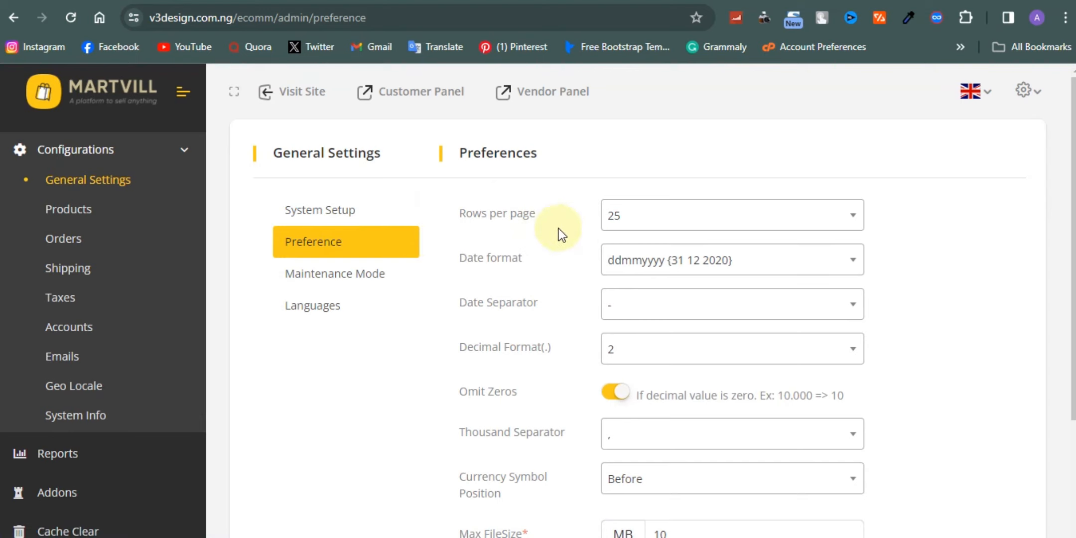
scroll(592, 373, "down", 3)
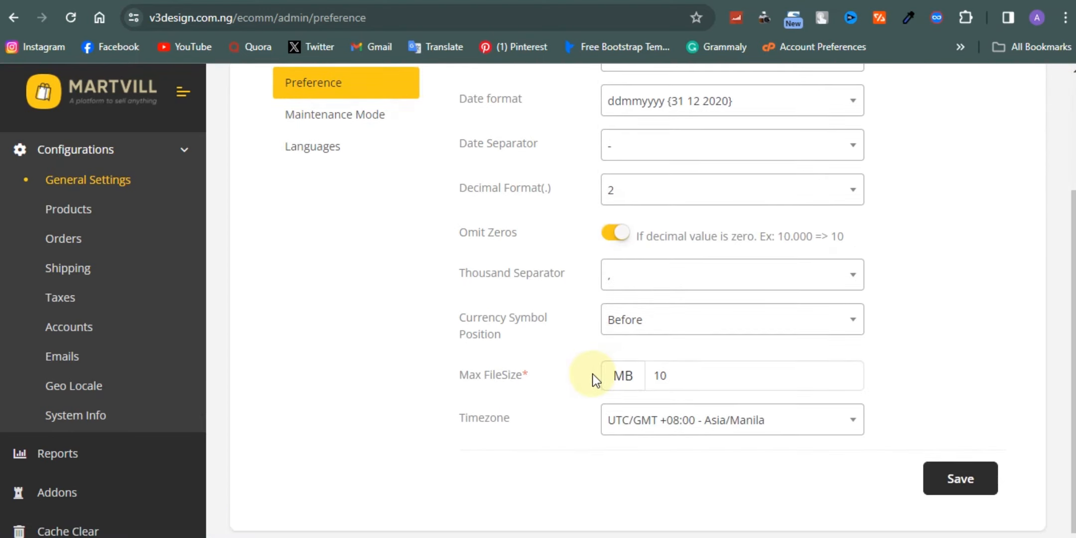
scroll(592, 373, "up", 3)
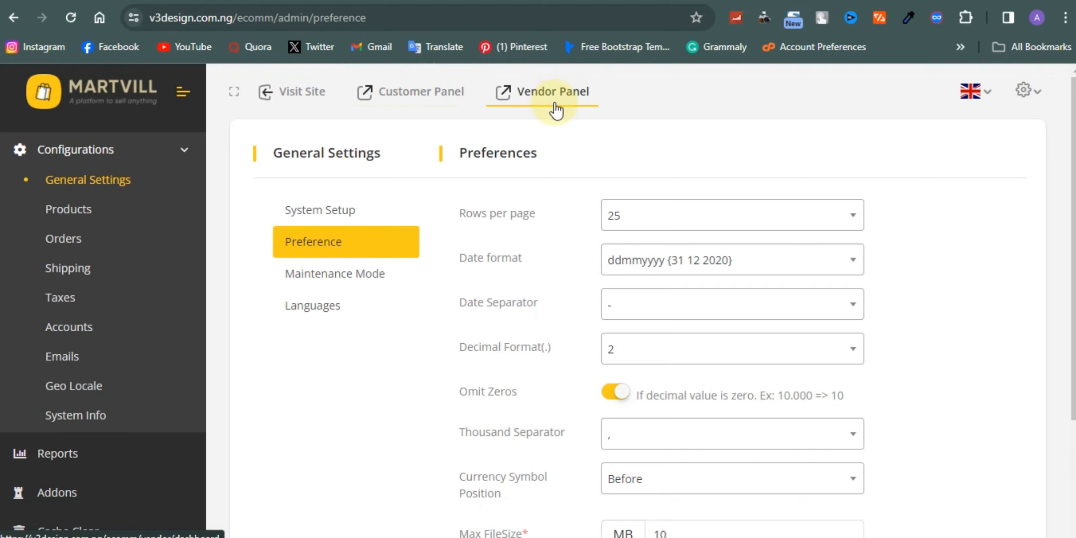
- Switch to the storefront and examine the product prices in the Best Deals of the Week section
left_click(70, 224)
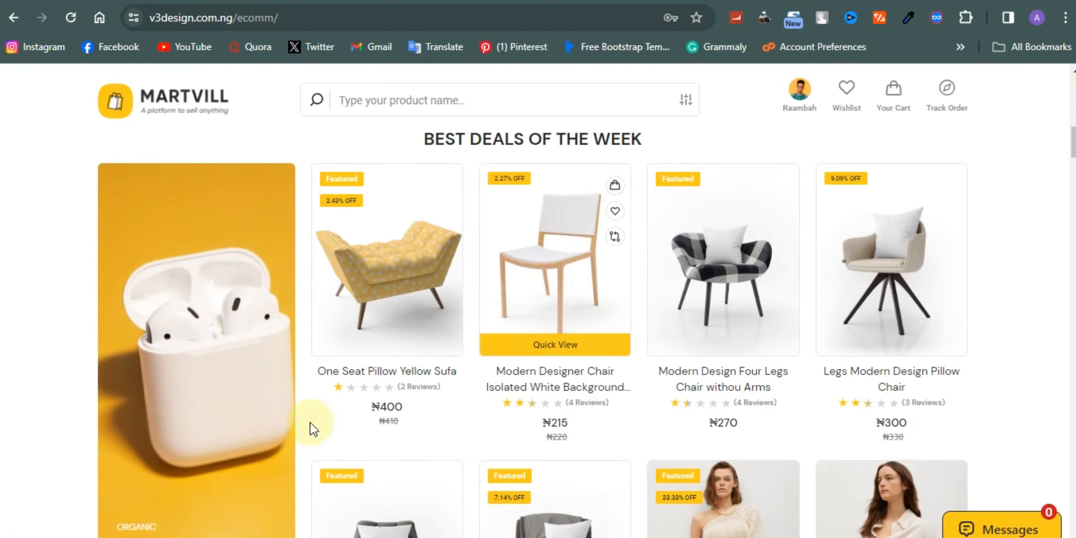
left_click_drag(405, 404, 359, 406)
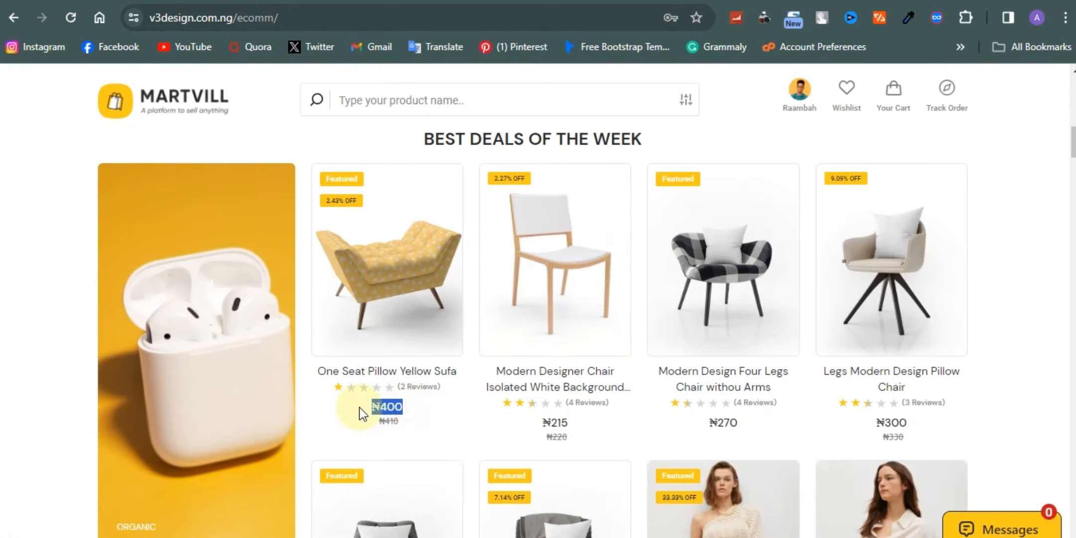
scroll(702, 342, "down", 3)
scroll(702, 339, "up", 10)
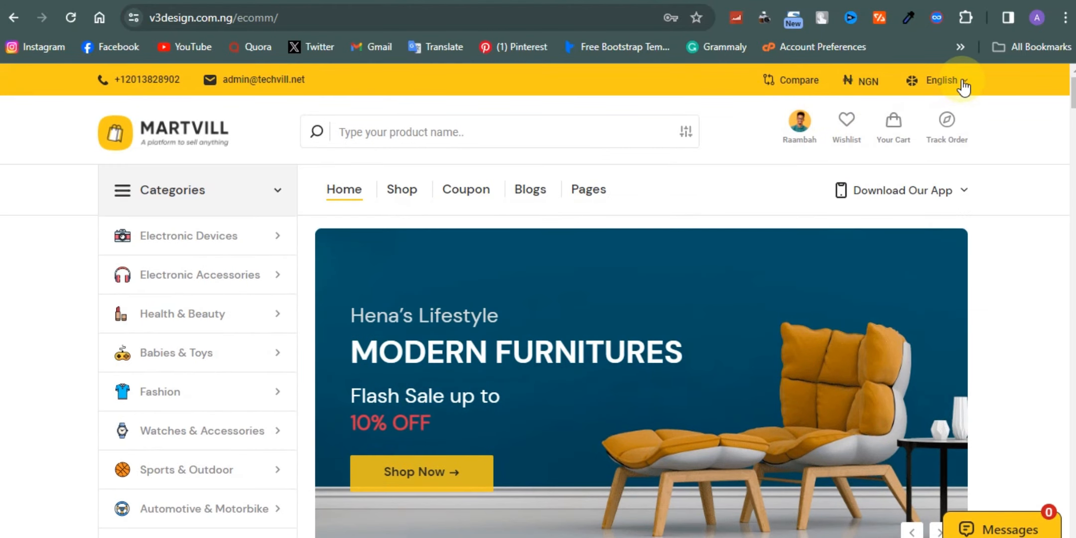
- Open the storefront language menu and scroll through the homepage categories and product sections
left_click(962, 82)
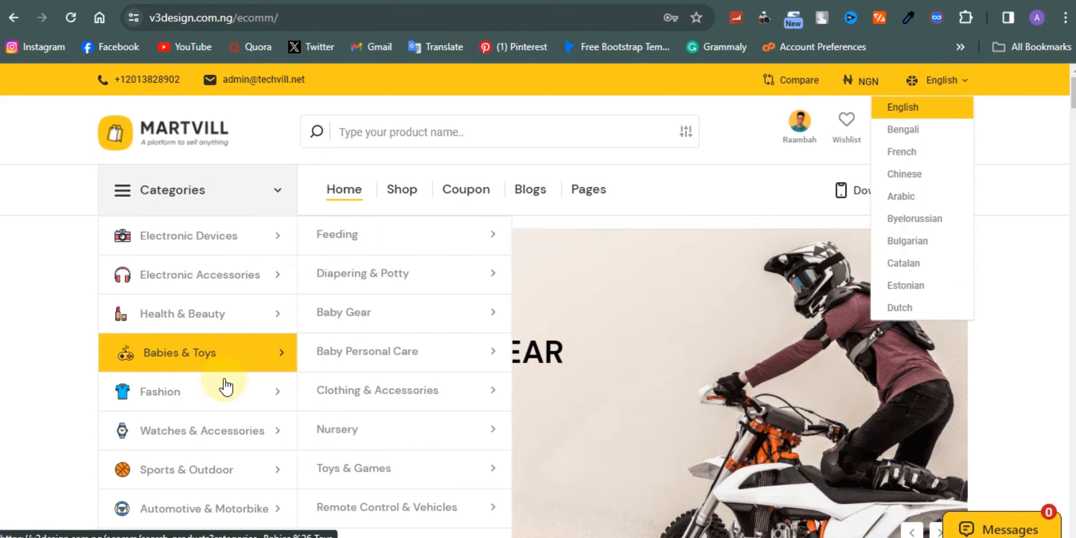
mouse_move(223, 431)
scroll(223, 431, "down", 3)
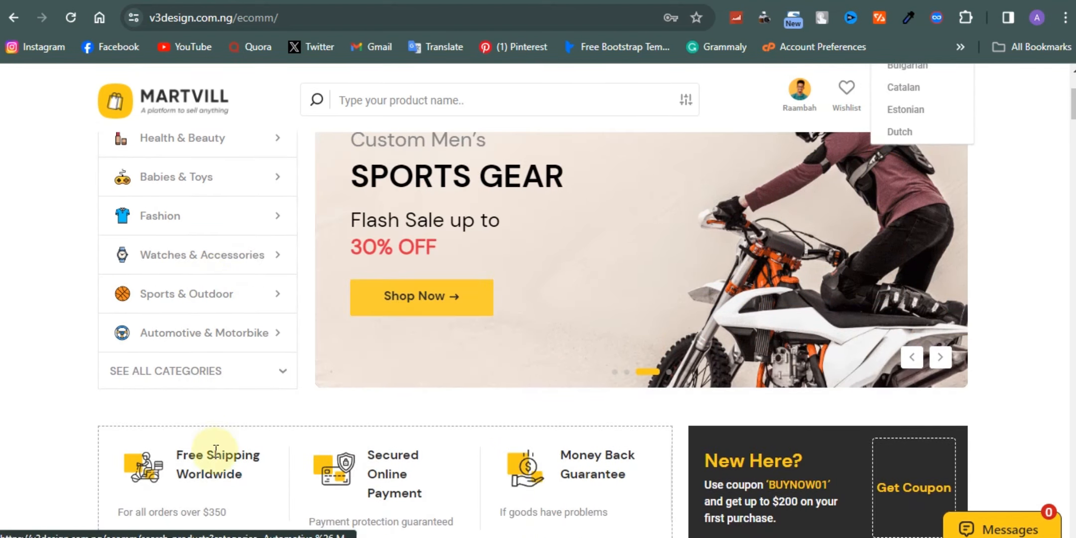
scroll(227, 452, "down", 4)
scroll(216, 450, "down", 15)
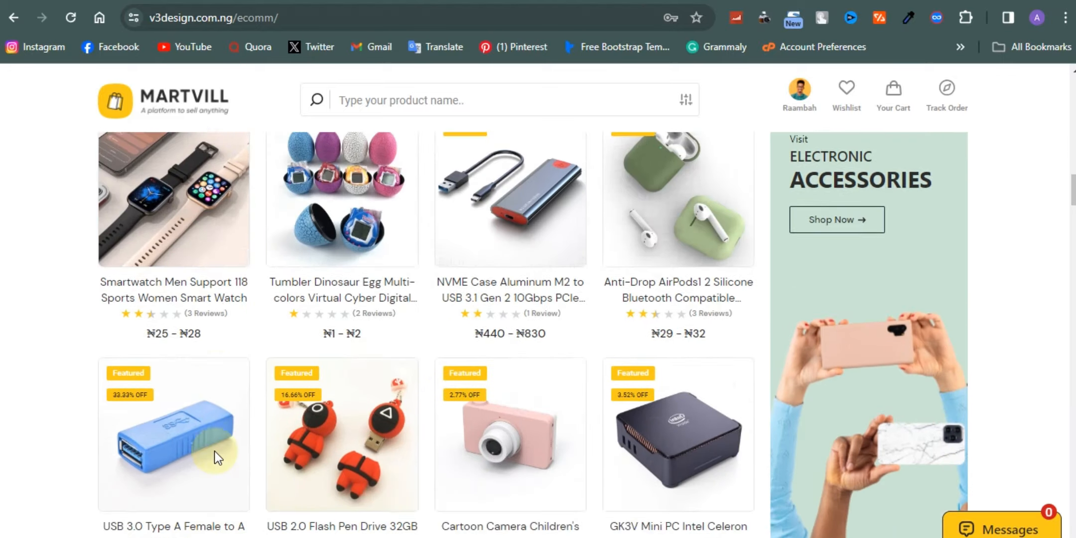
scroll(216, 451, "up", 14)
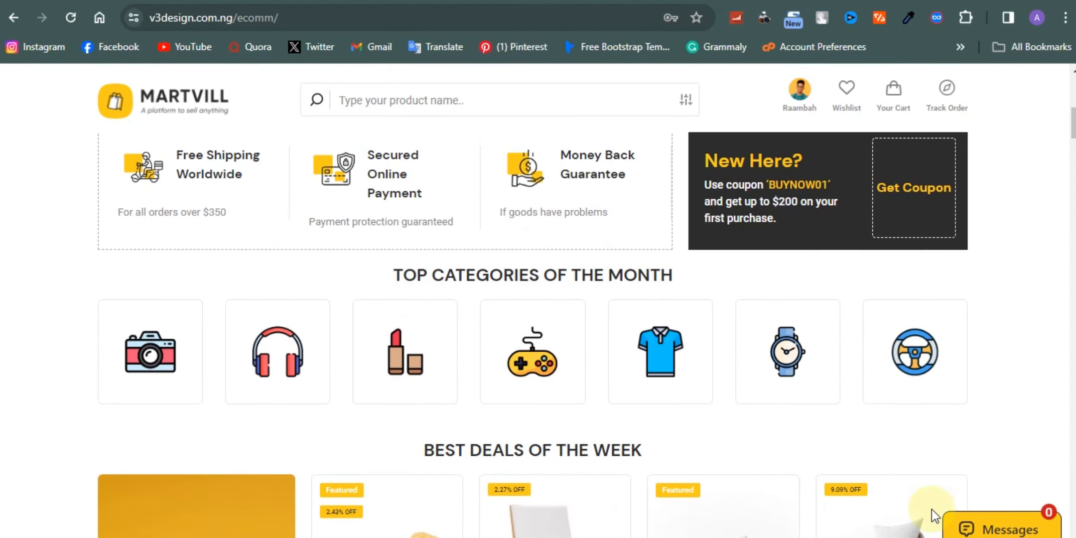
scroll(774, 434, "down", 8)
scroll(774, 433, "down", 10)
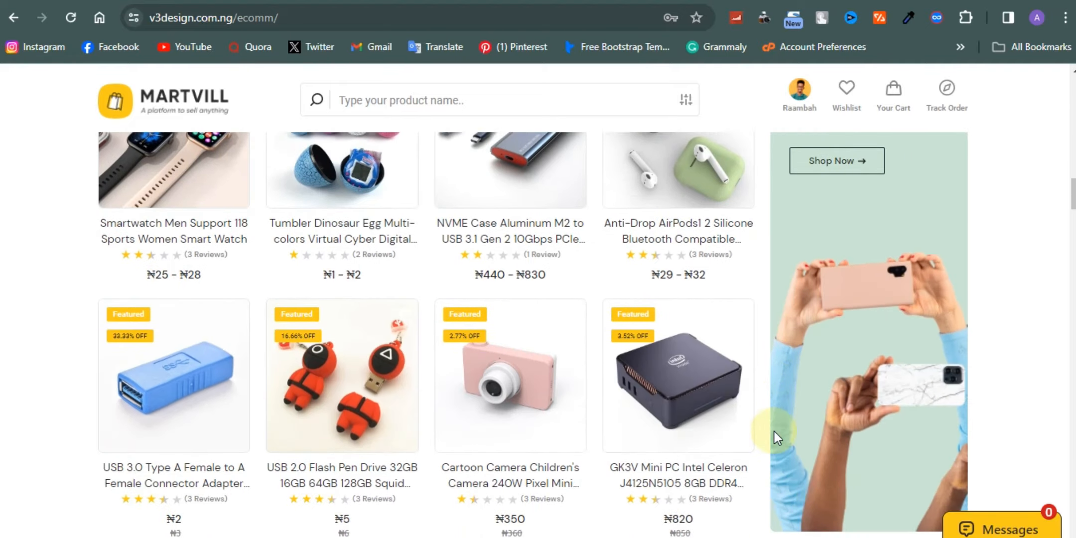
scroll(774, 434, "up", 6)
scroll(774, 431, "up", 4)
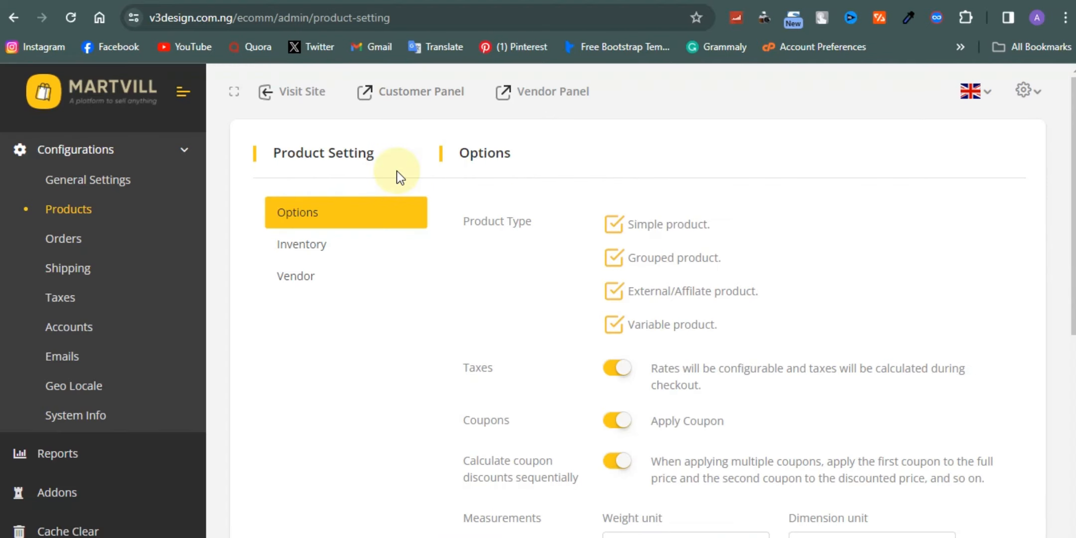
- Scroll through the Product Setting options in the admin panel to review types, taxes, reviews and ratings
scroll(513, 269, "down", 3)
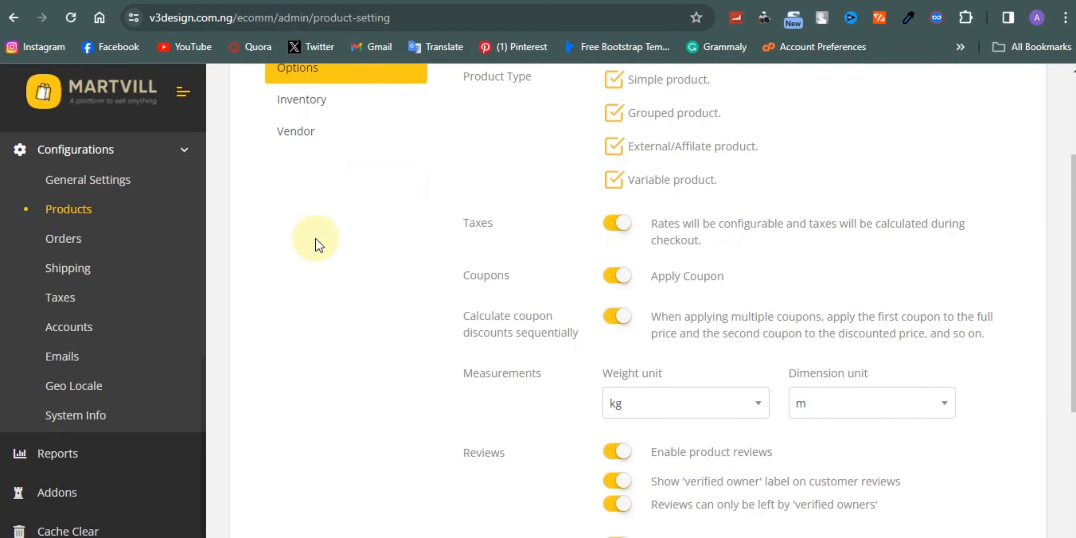
scroll(315, 242, "up", 3)
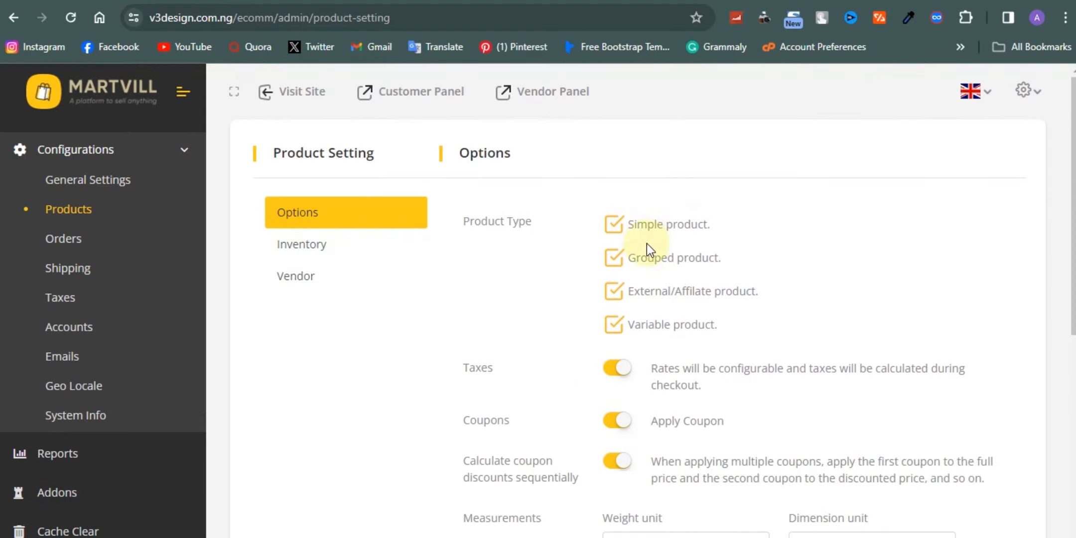
scroll(624, 312, "down", 1)
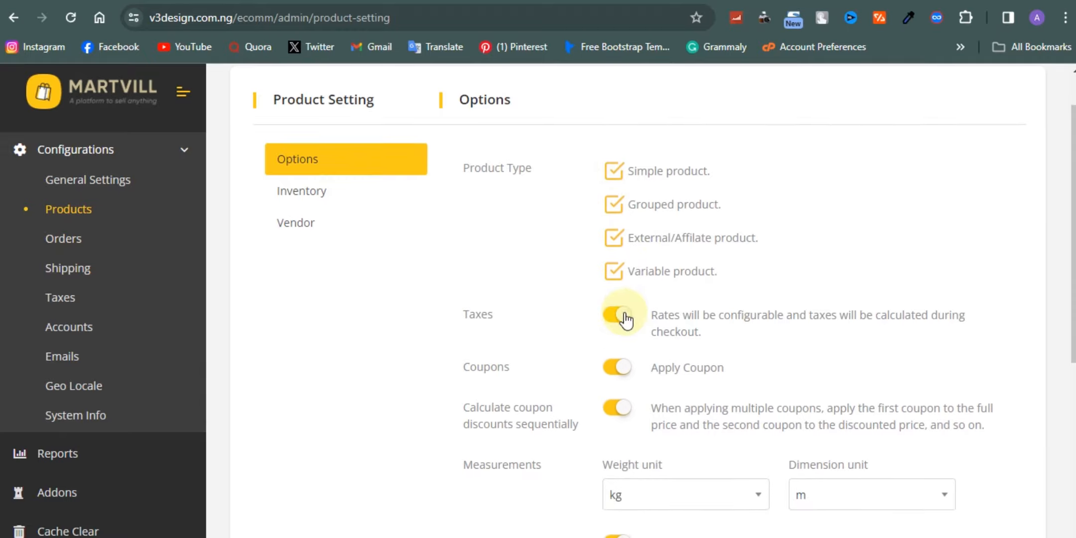
scroll(625, 319, "down", 6)
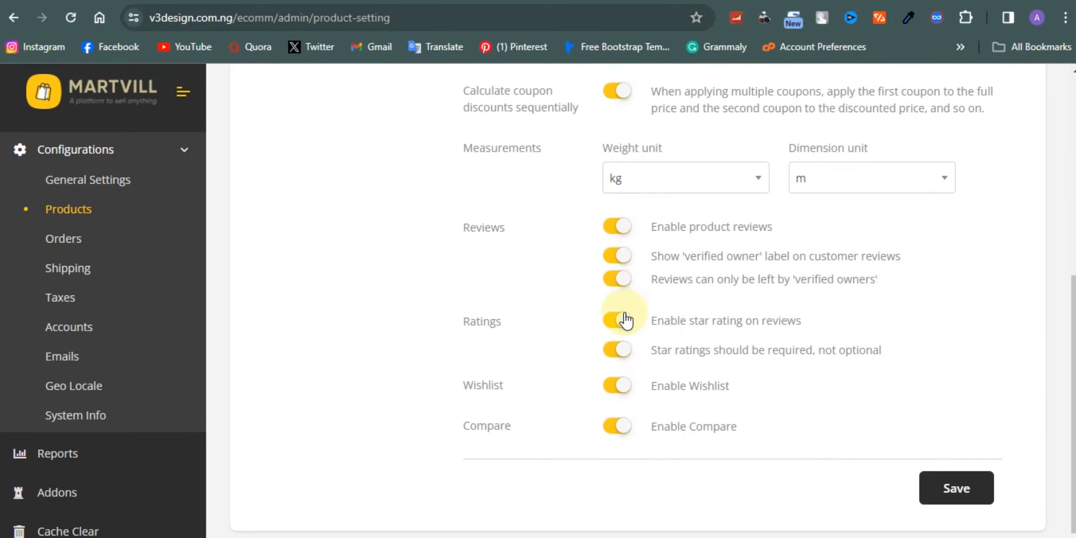
scroll(624, 319, "up", 7)
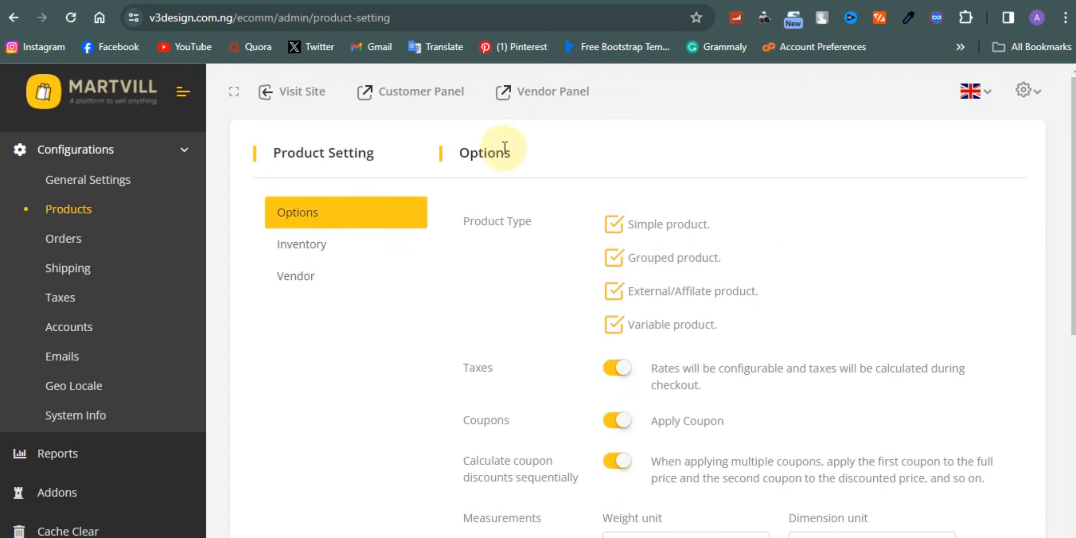
scroll(534, 339, "down", 1)
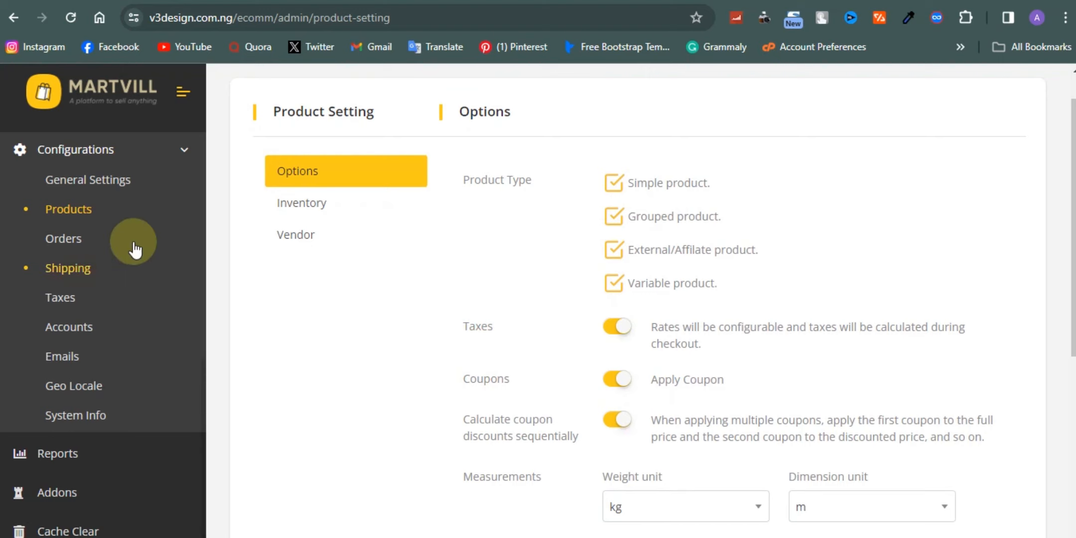
scroll(104, 246, "up", 2)
scroll(96, 244, "up", 3)
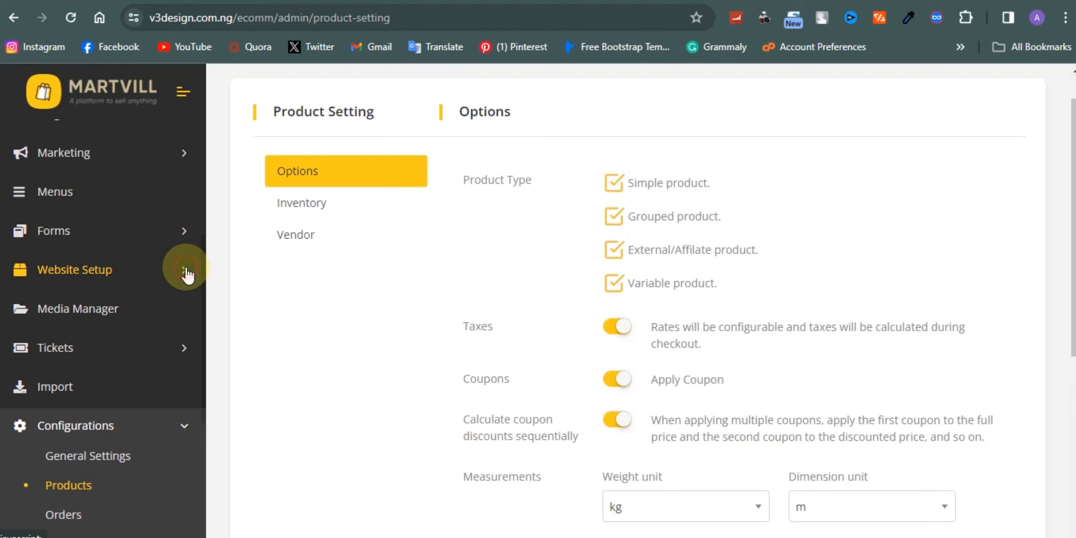
- Open the default Home homepage for editing under Website Setup and review its layout choices and SEO fields
left_click(186, 271)
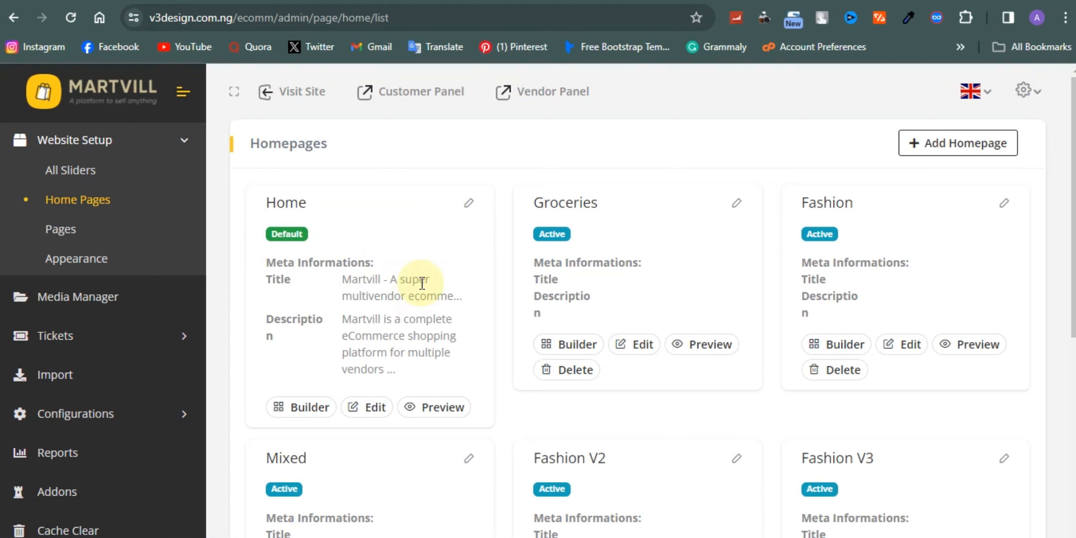
left_click(369, 407)
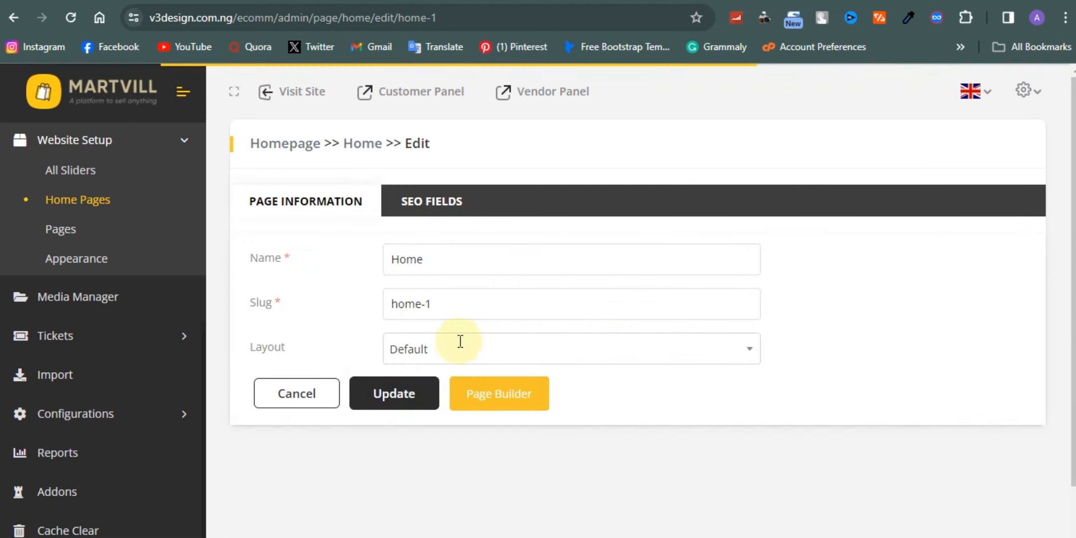
left_click(472, 357)
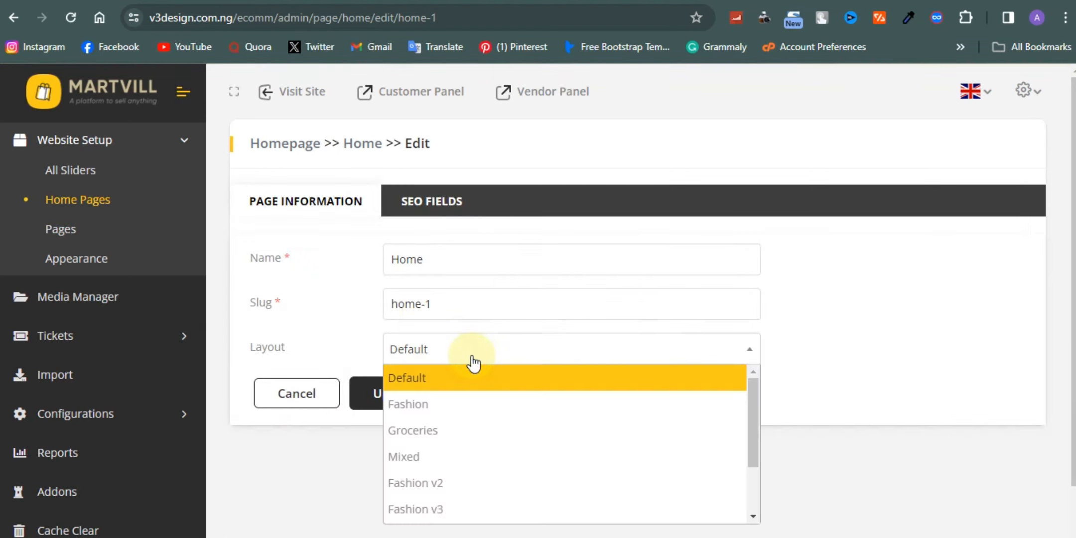
left_click(471, 356)
left_click(434, 303)
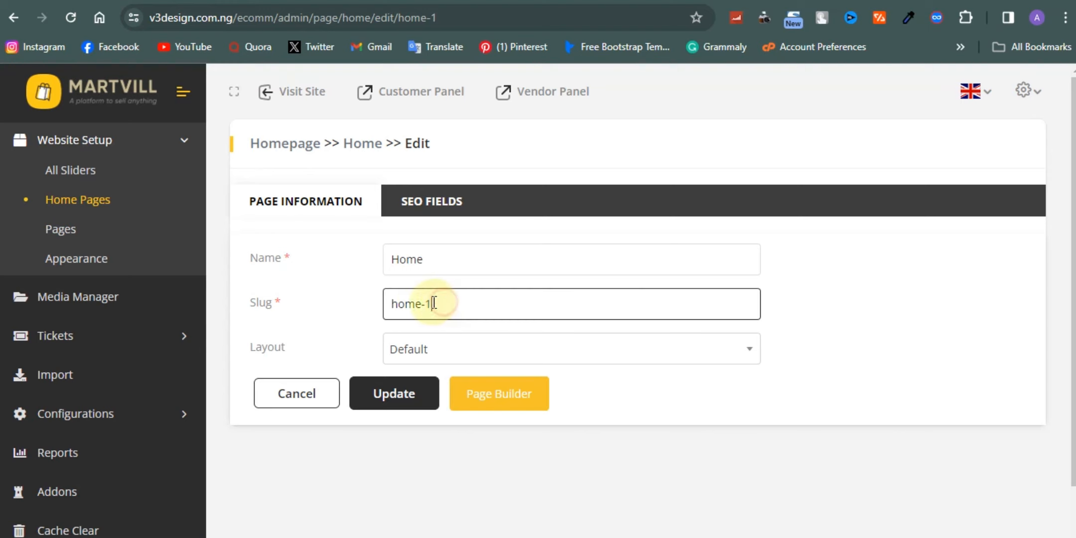
left_click(446, 205)
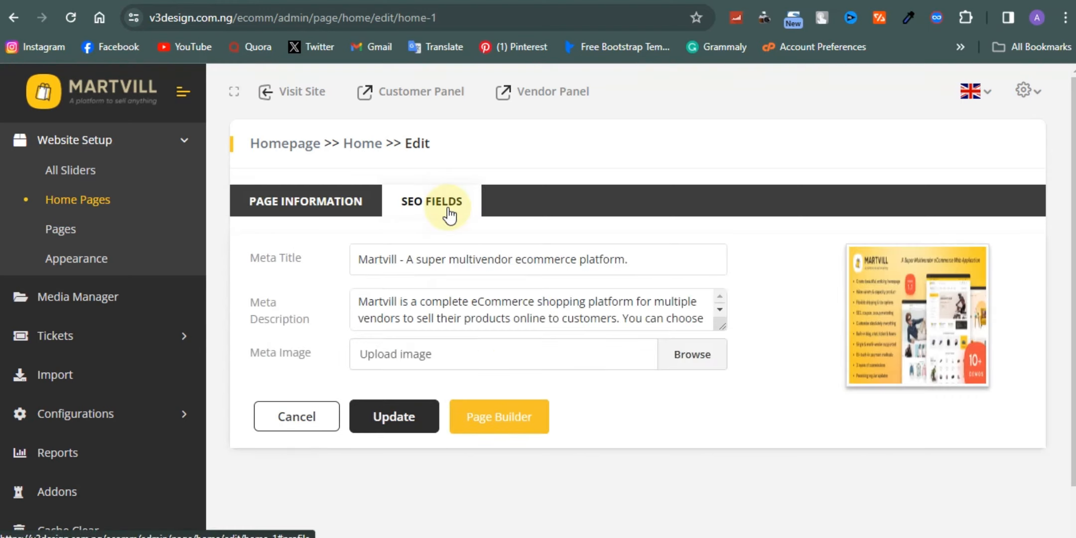
- Replace the Home page's meta title with v3commerce
triple_click(601, 255)
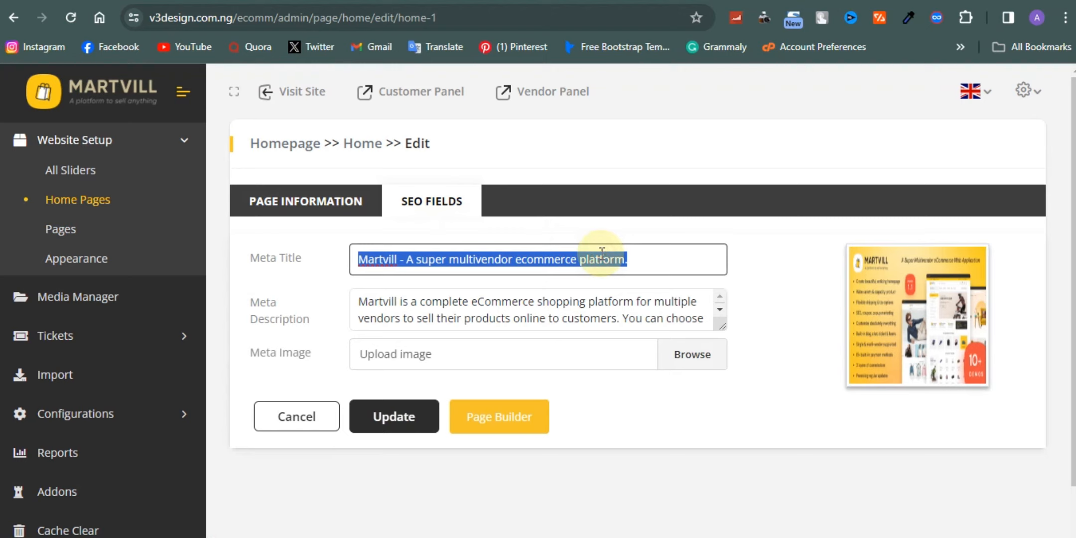
type("v3commerce")
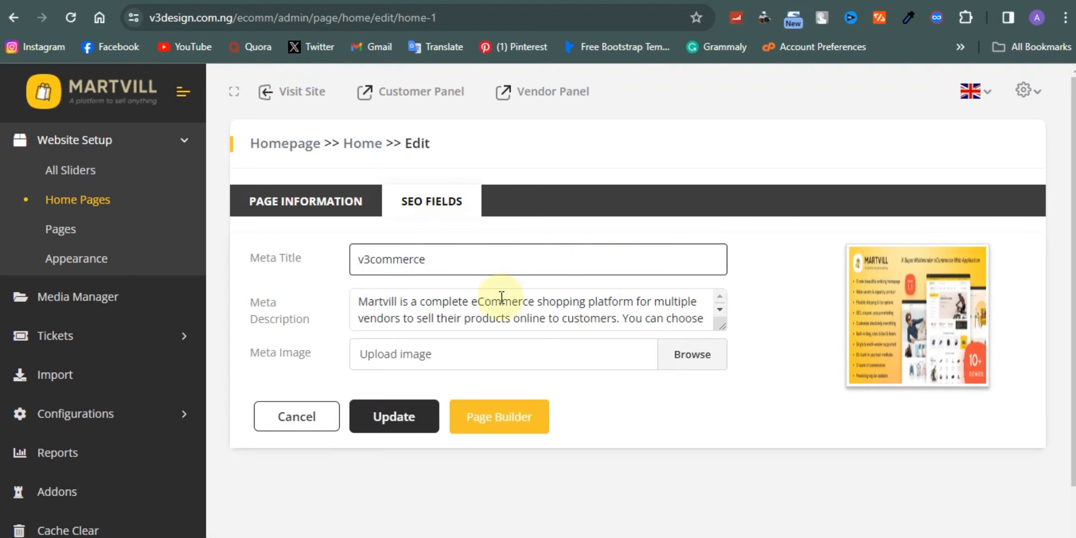
triple_click(442, 302)
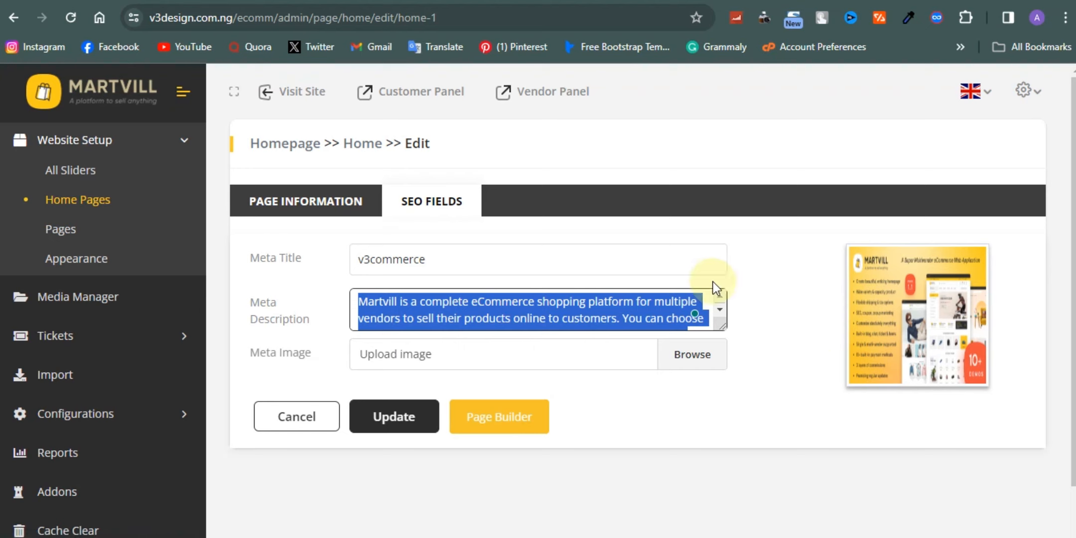
triple_click(487, 257)
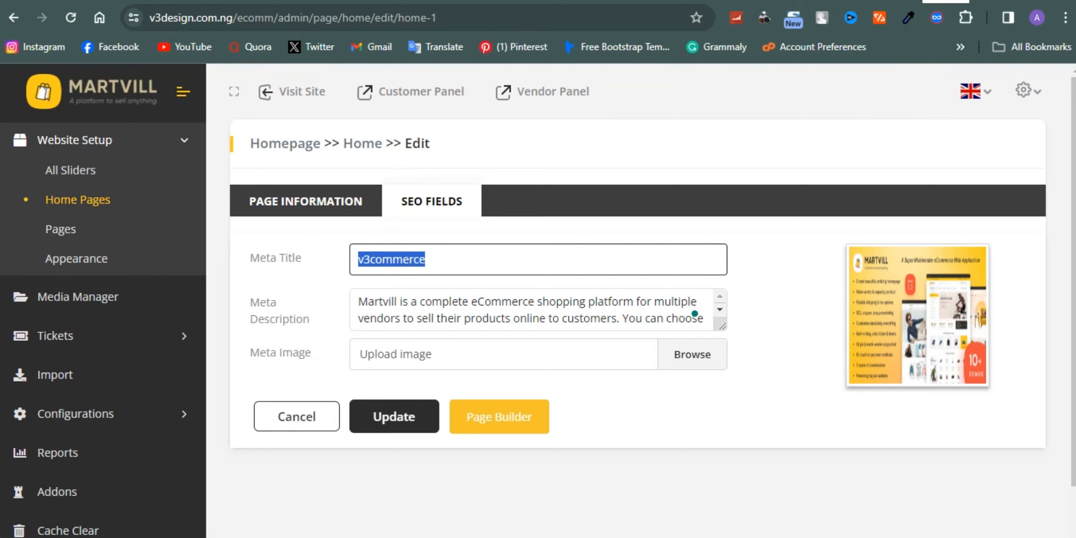
- Open a new browser tab and go to jumia.com.ng
key("ctrl+t")
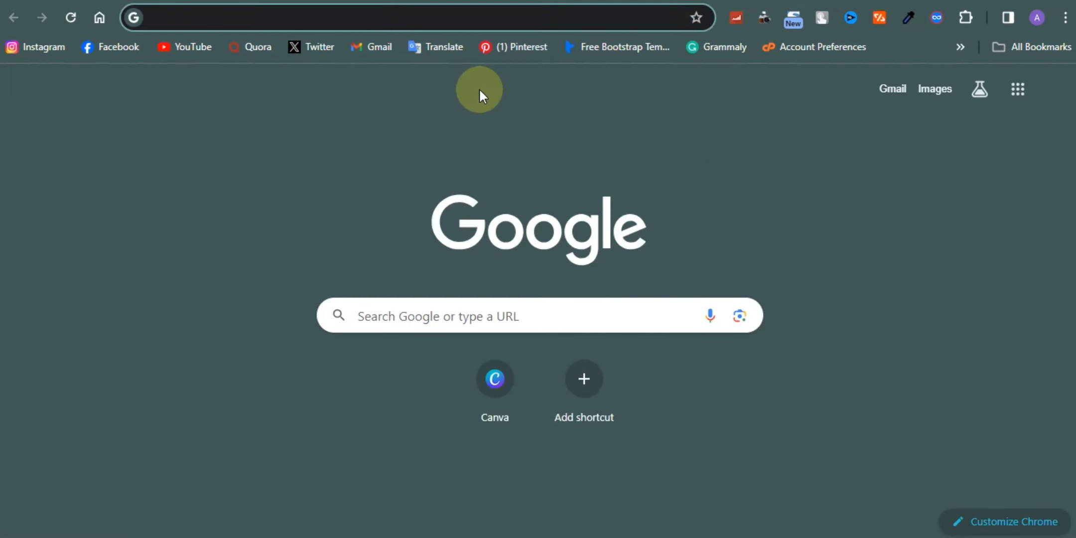
type("jumia.com.ng")
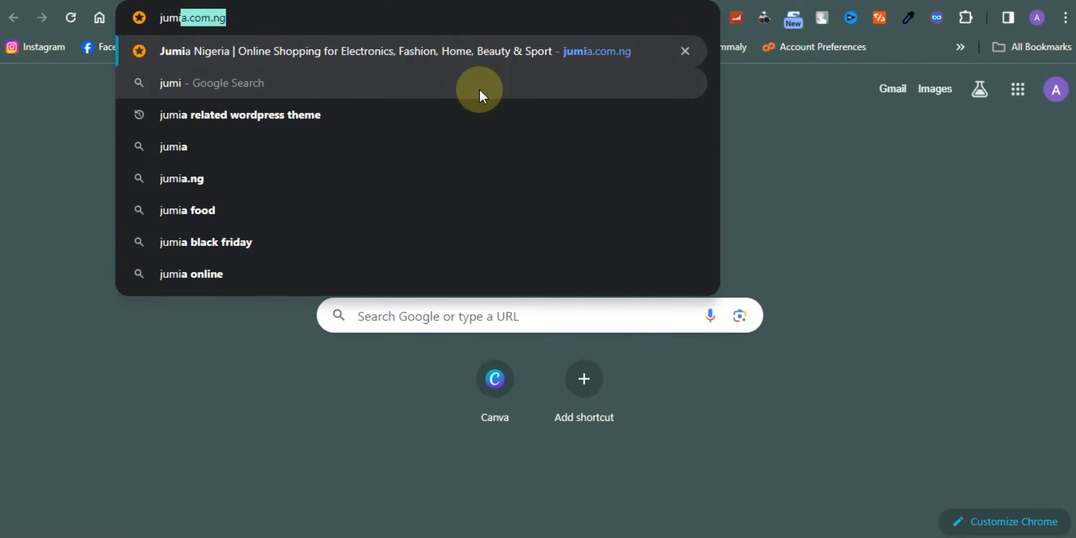
key("Return")
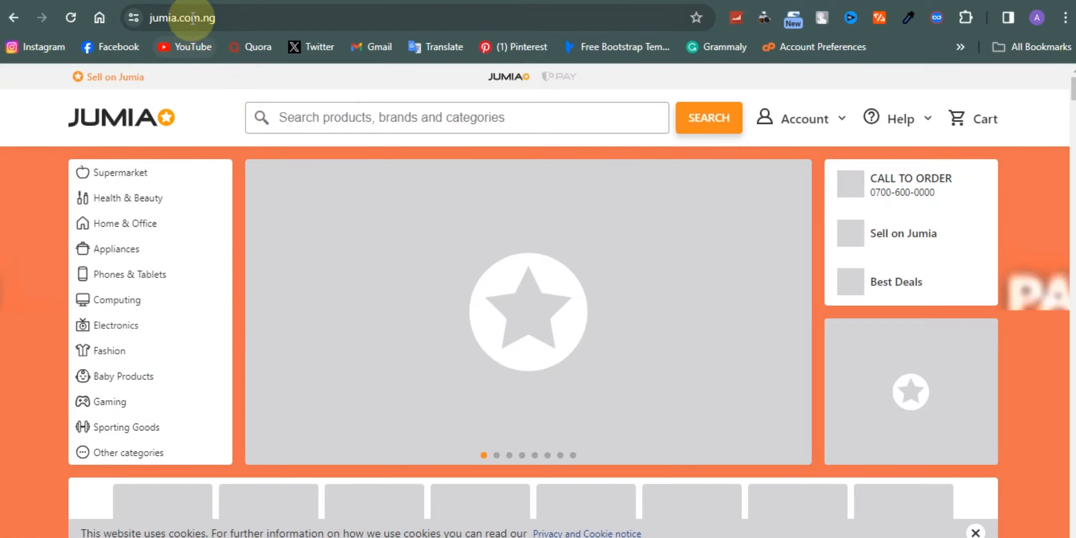
- Reload jumia.com.ng and scroll through its homepage
left_click(193, 19)
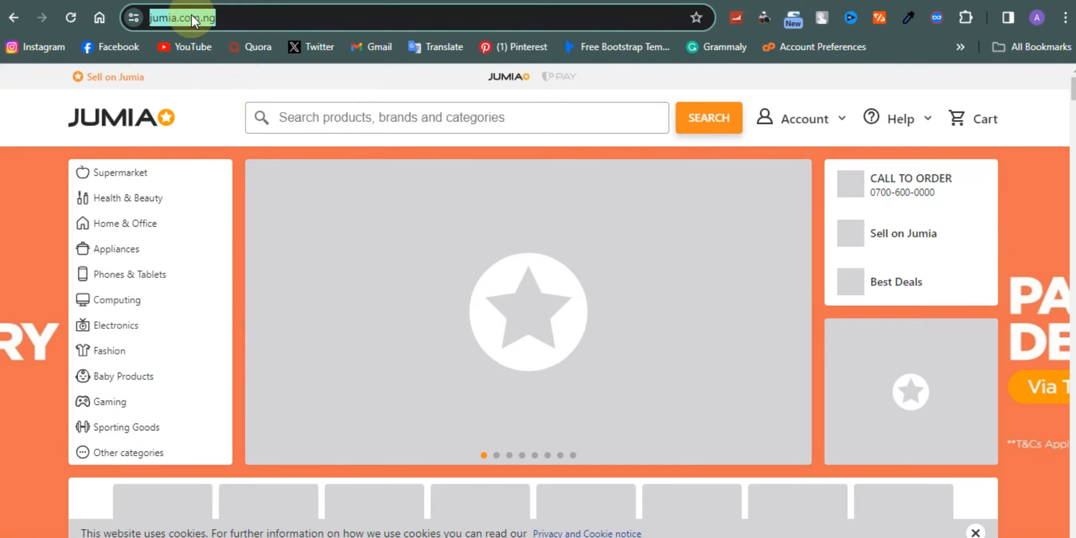
type("jum")
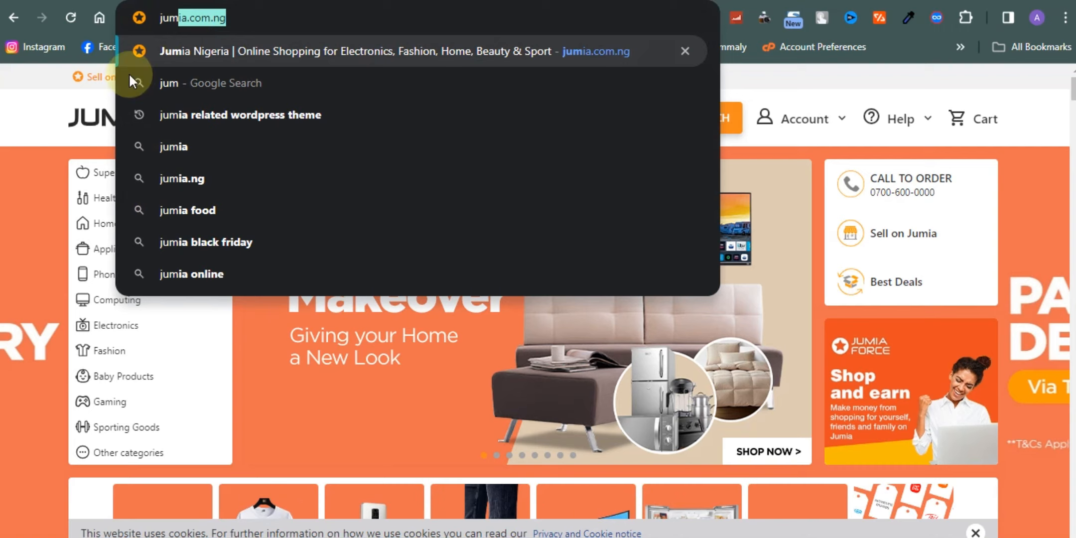
key("Return")
scroll(271, 309, "down", 10)
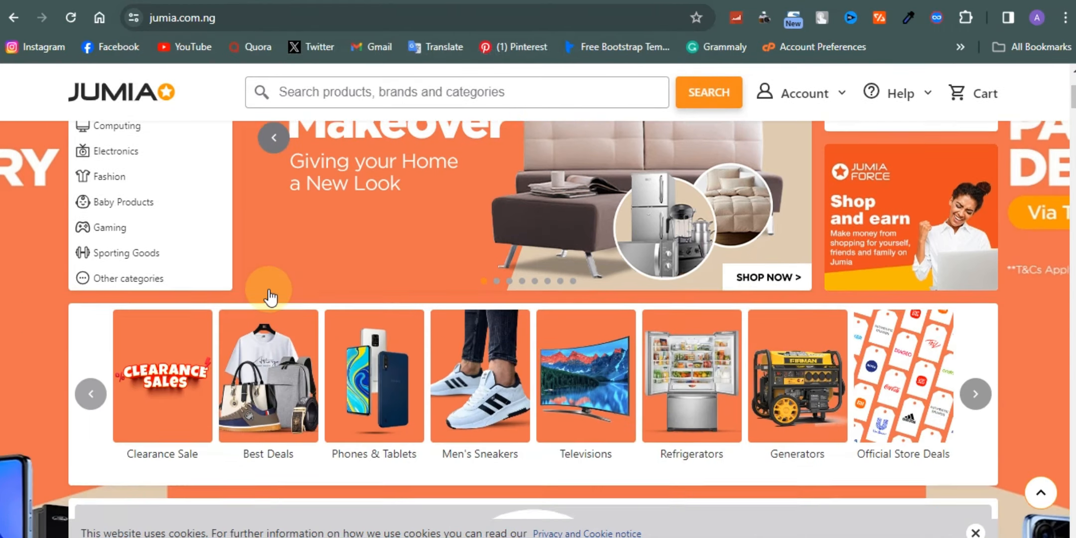
scroll(268, 295, "up", 10)
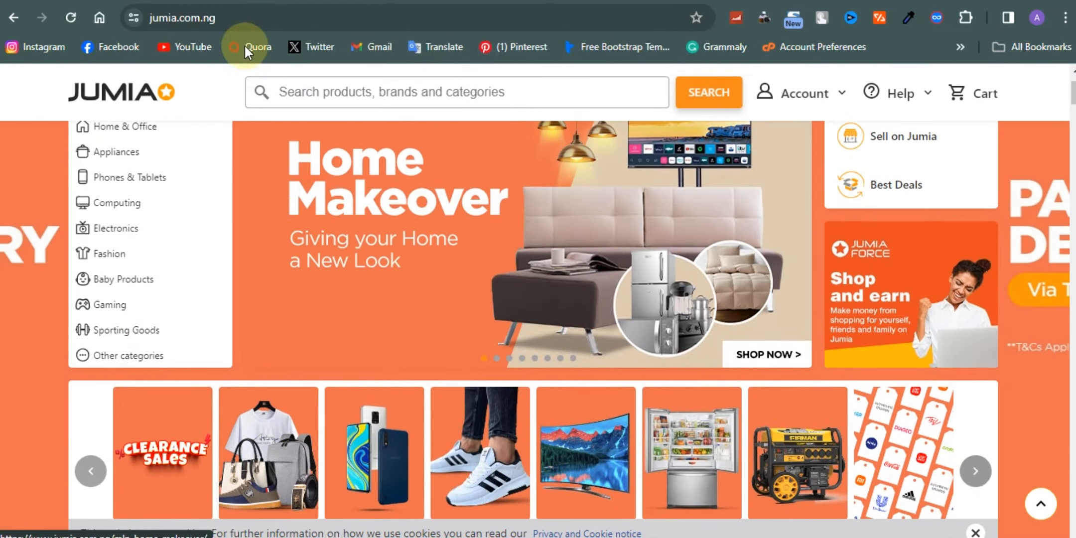
- Search Google for jumia from the address bar
left_click(177, 19)
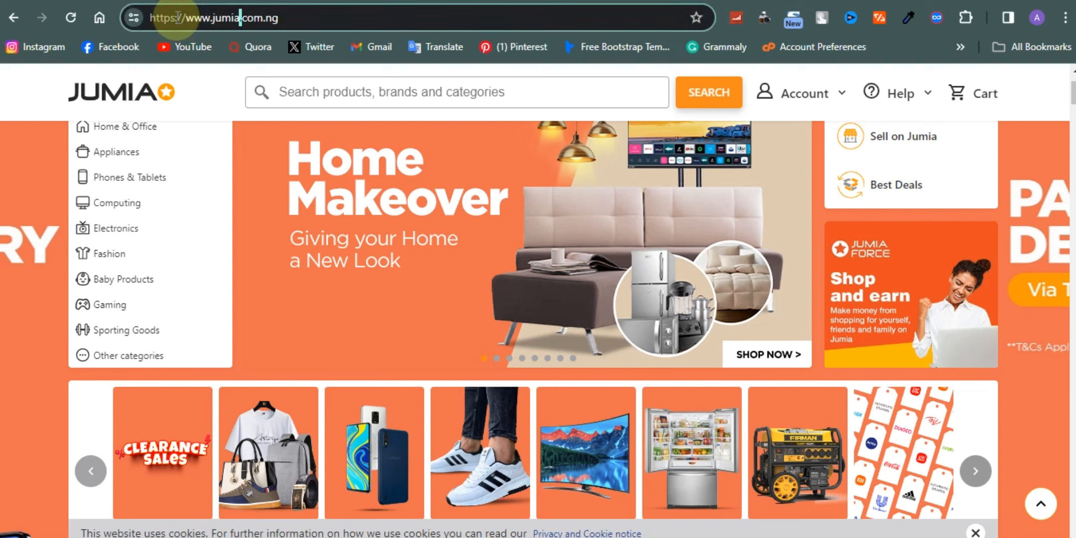
key("BackSpace")
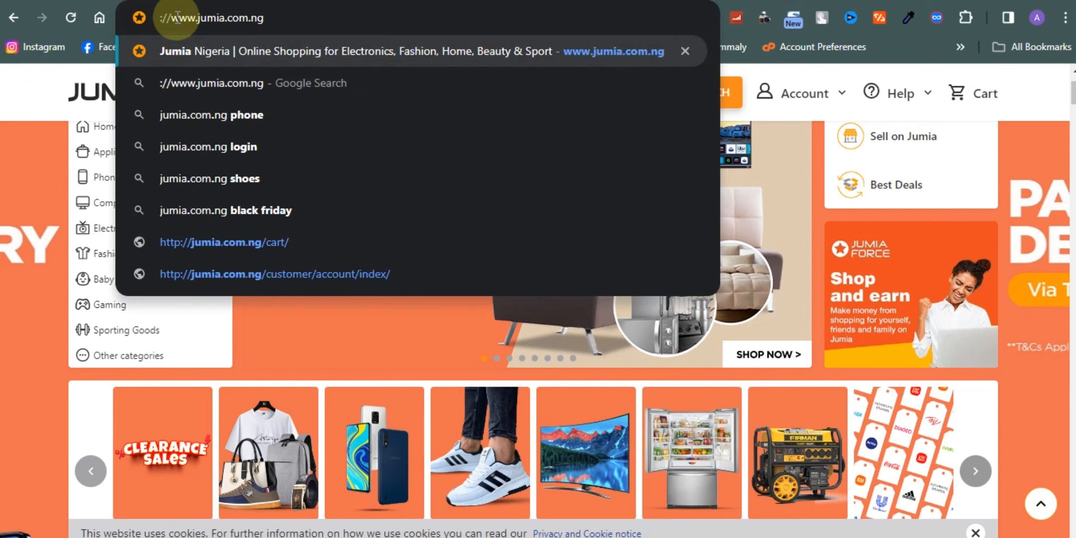
key("ctrl+a")
type("jumia")
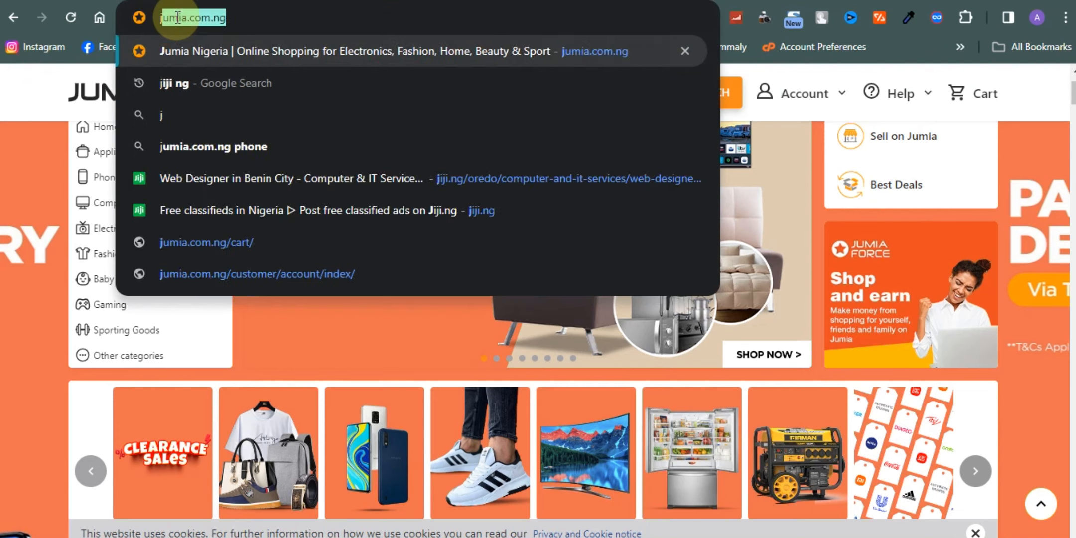
key("BackSpace")
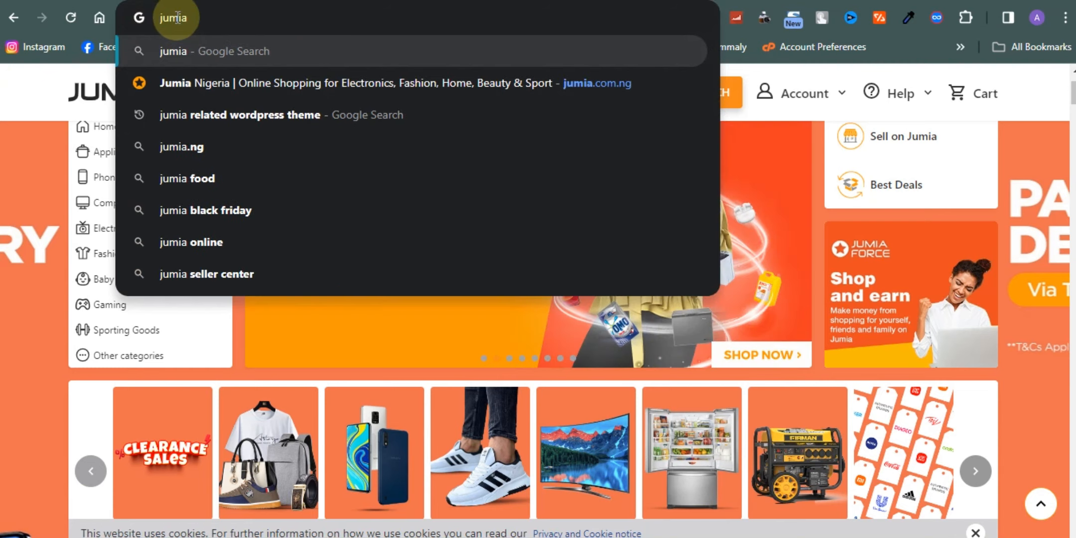
key("Return")
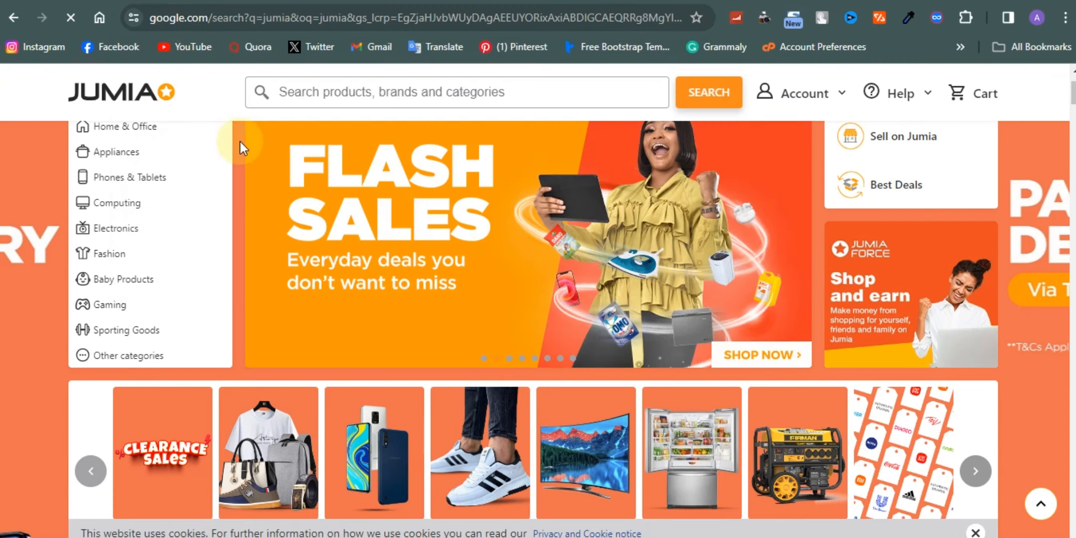
scroll(310, 288, "down", 3)
scroll(310, 288, "down", 5)
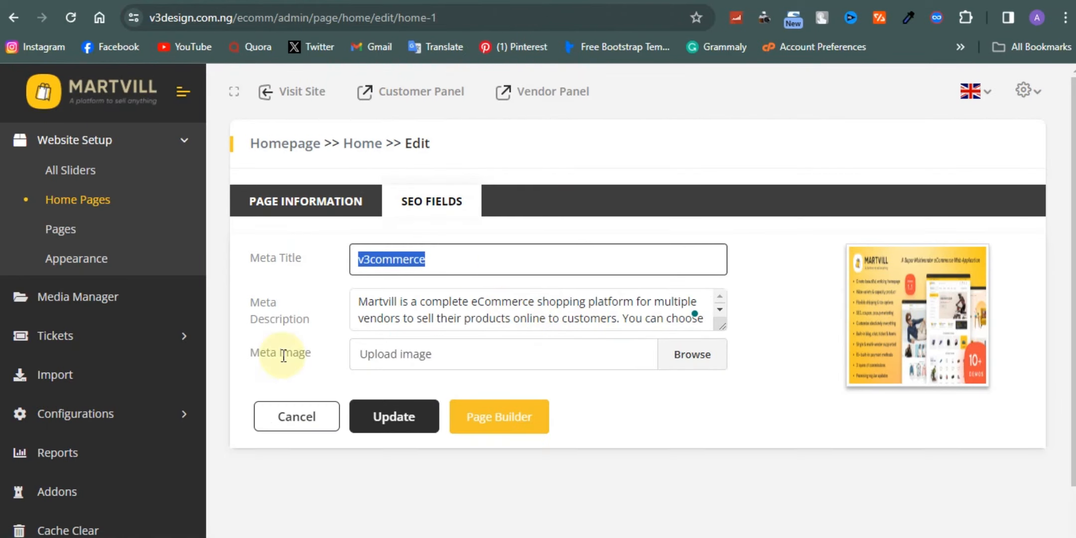
- Open the Appearance settings under Website Setup and expand the Header section
left_click(112, 273)
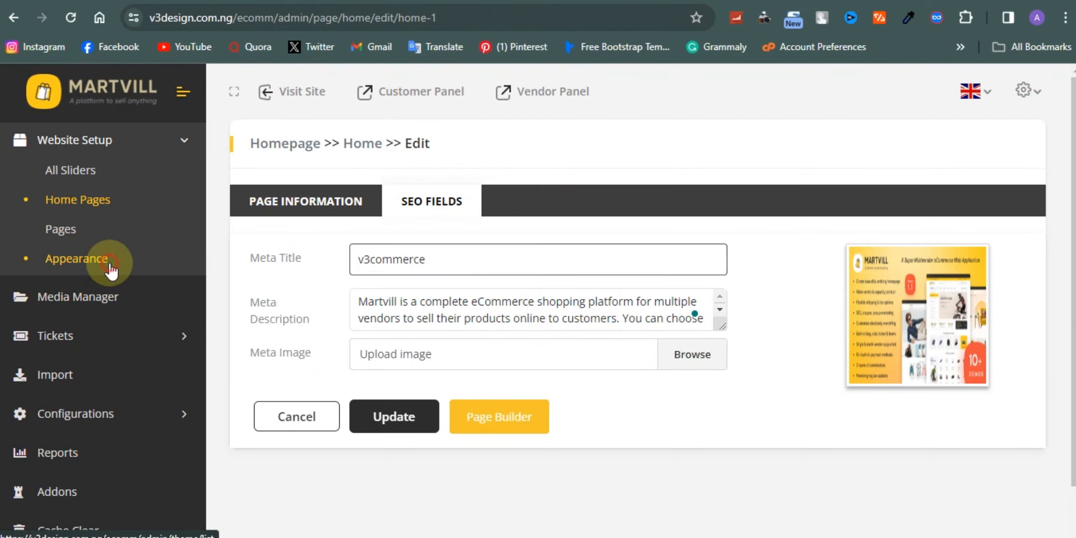
scroll(112, 273, "up", 2)
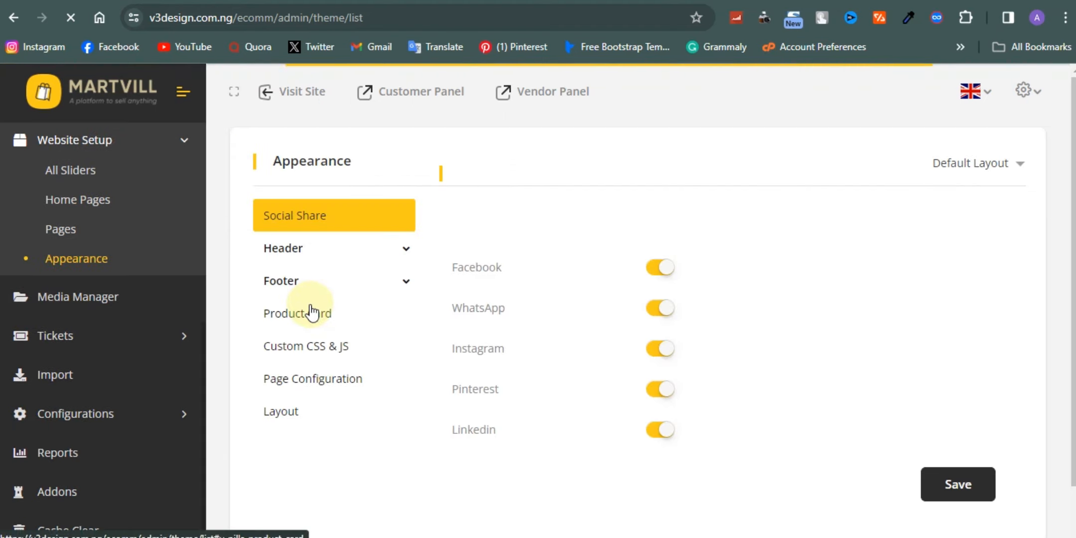
scroll(309, 309, "down", 1)
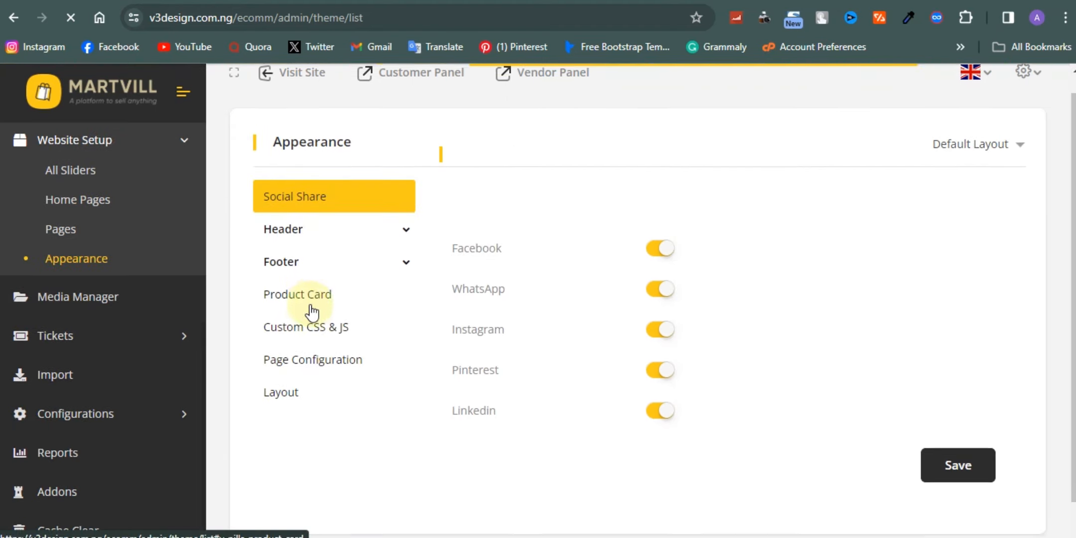
left_click(401, 225)
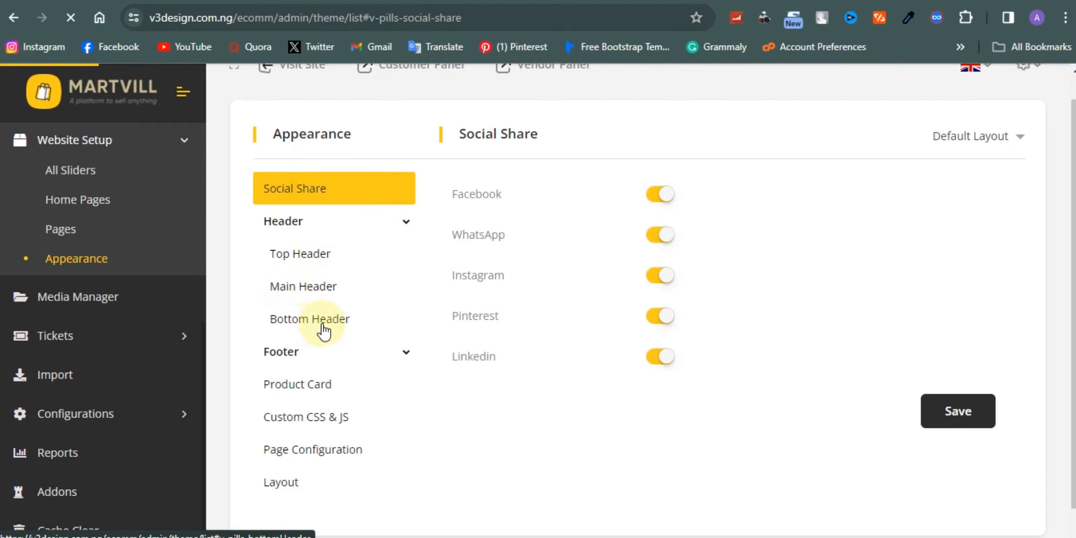
- Open the product Categories page from the admin sidebar's Products menu
left_click(778, 1)
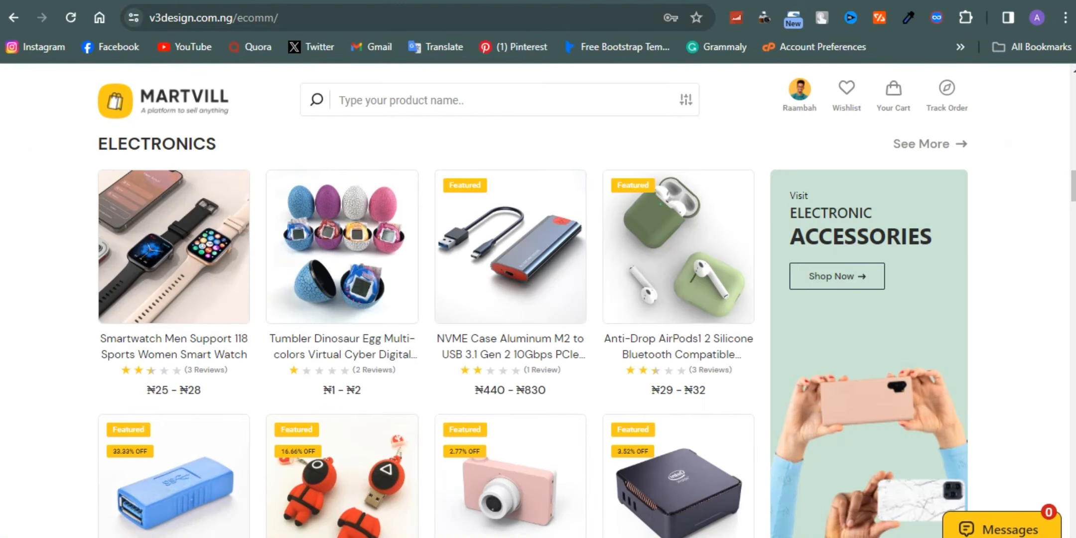
scroll(418, 163, "up", 10)
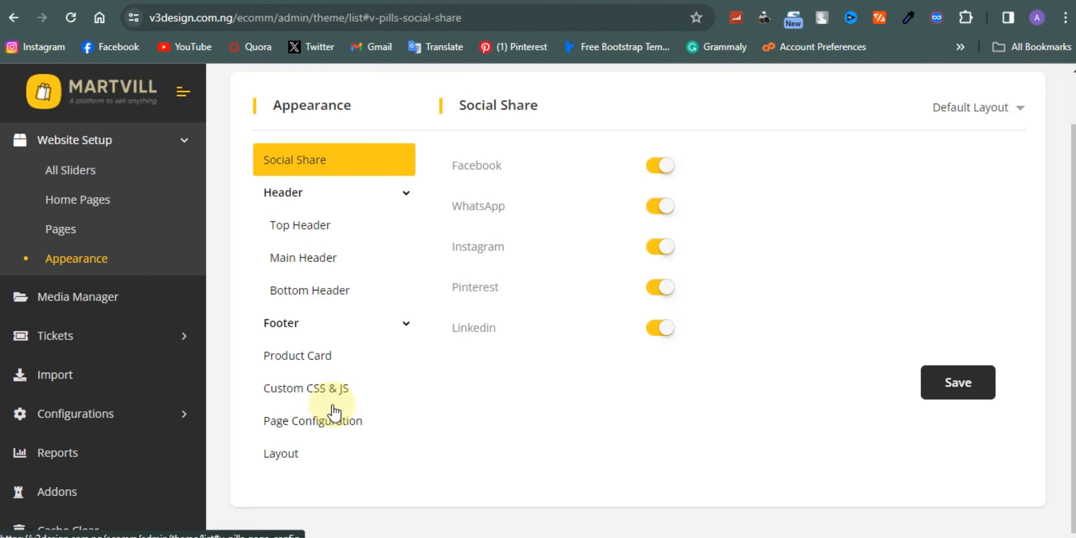
scroll(110, 324, "up", 6)
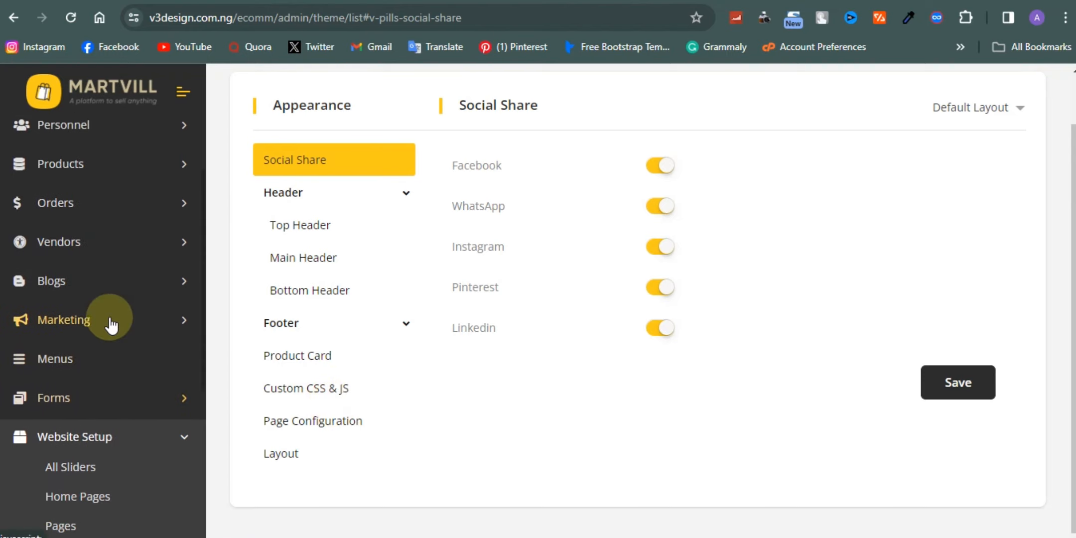
scroll(112, 316, "up", 3)
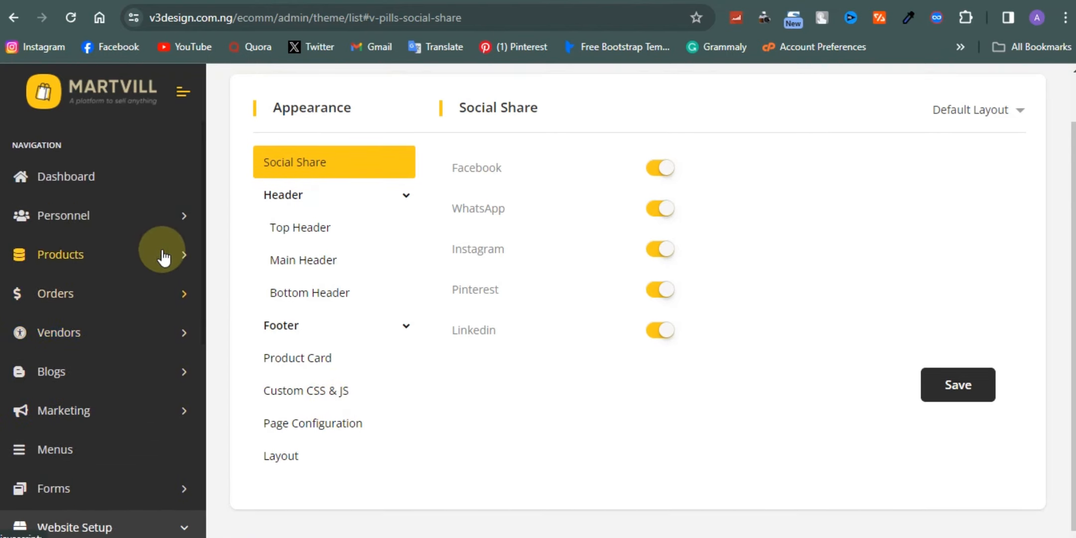
left_click(165, 257)
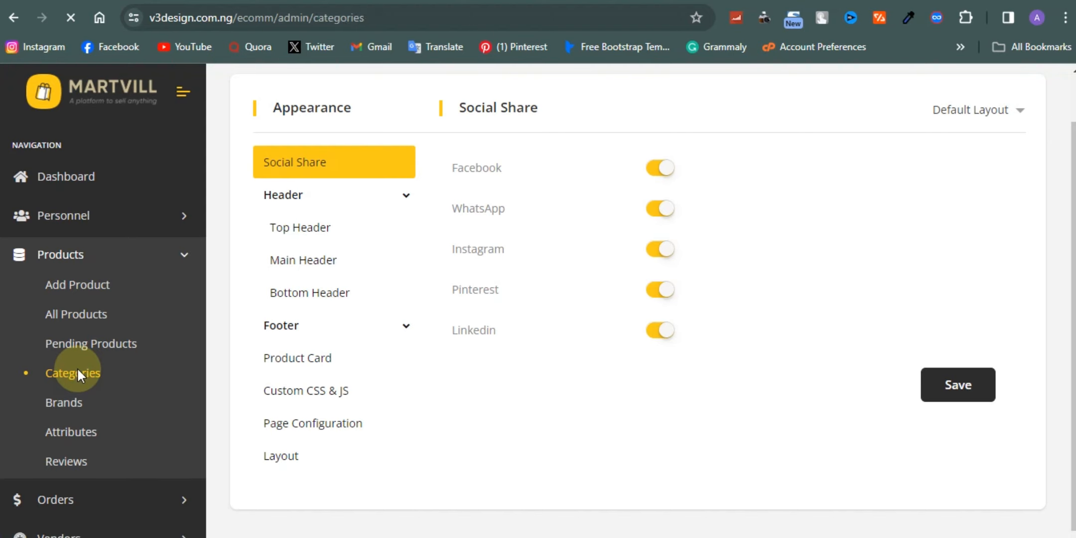
scroll(76, 377, "down", 5)
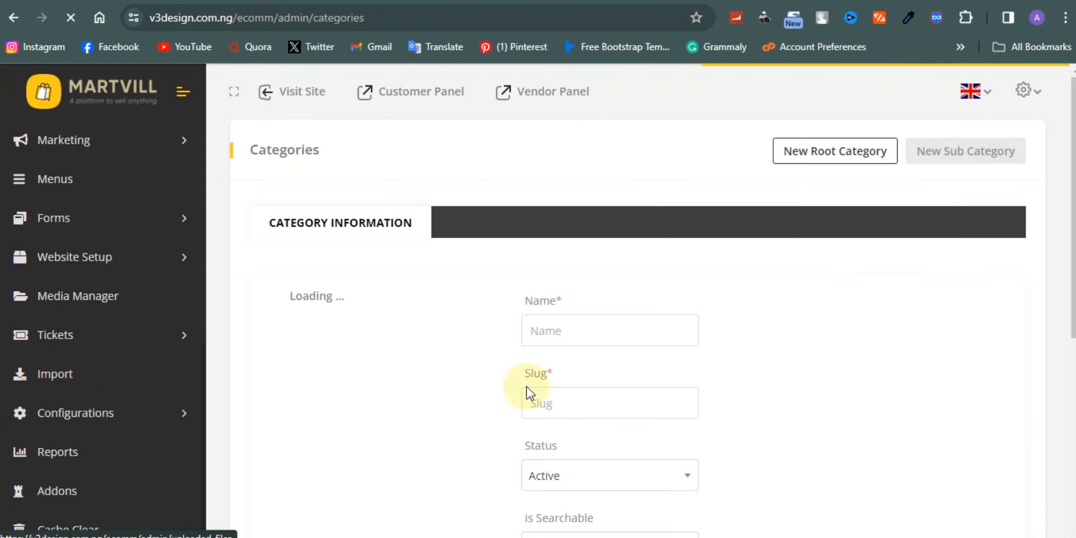
- Browse the category tree on the Categories page
scroll(528, 394, "down", 2)
scroll(527, 391, "down", 6)
scroll(526, 392, "up", 8)
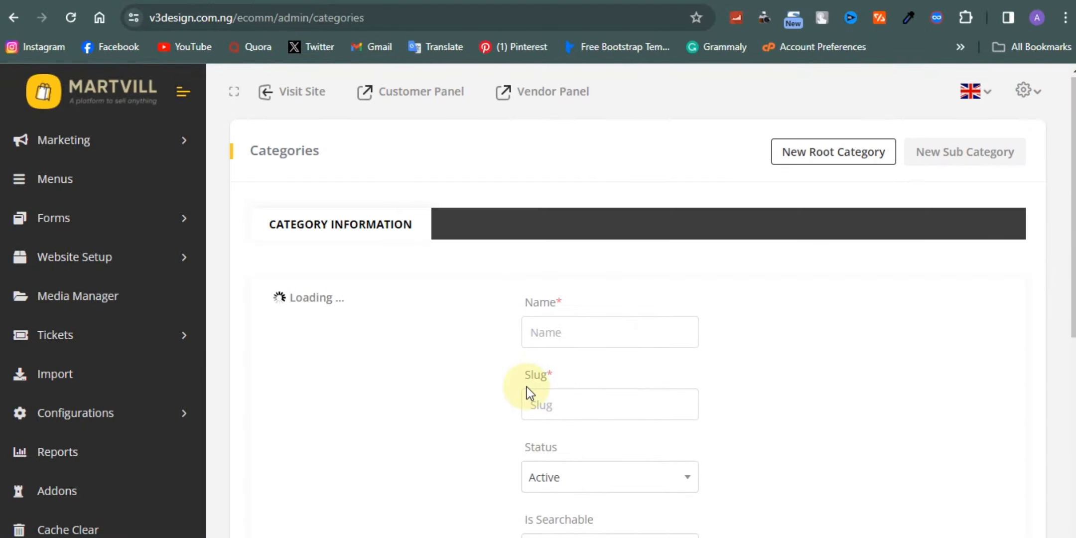
left_click(366, 363)
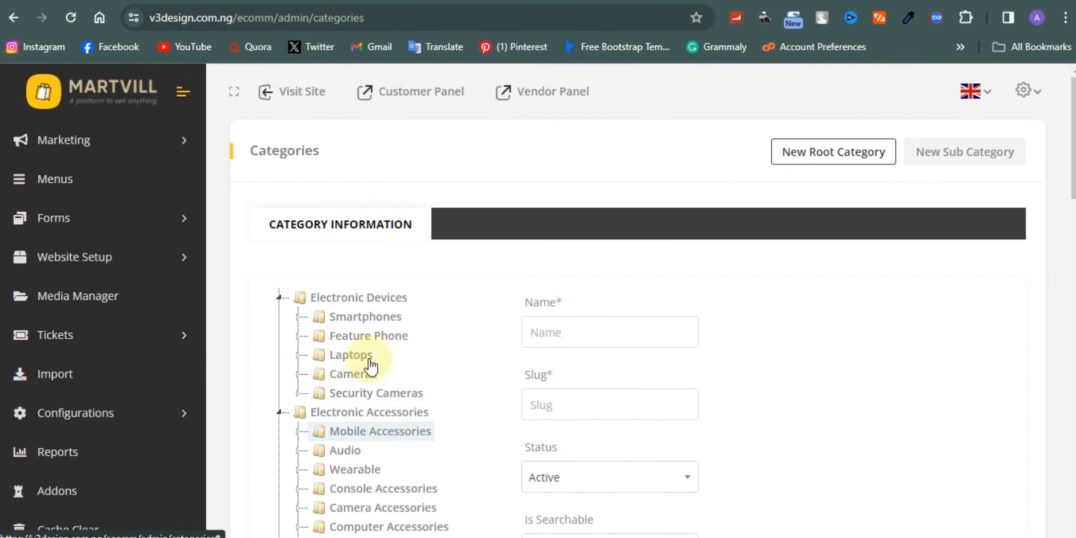
scroll(371, 359, "down", 3)
scroll(369, 356, "down", 1)
scroll(346, 305, "down", 18)
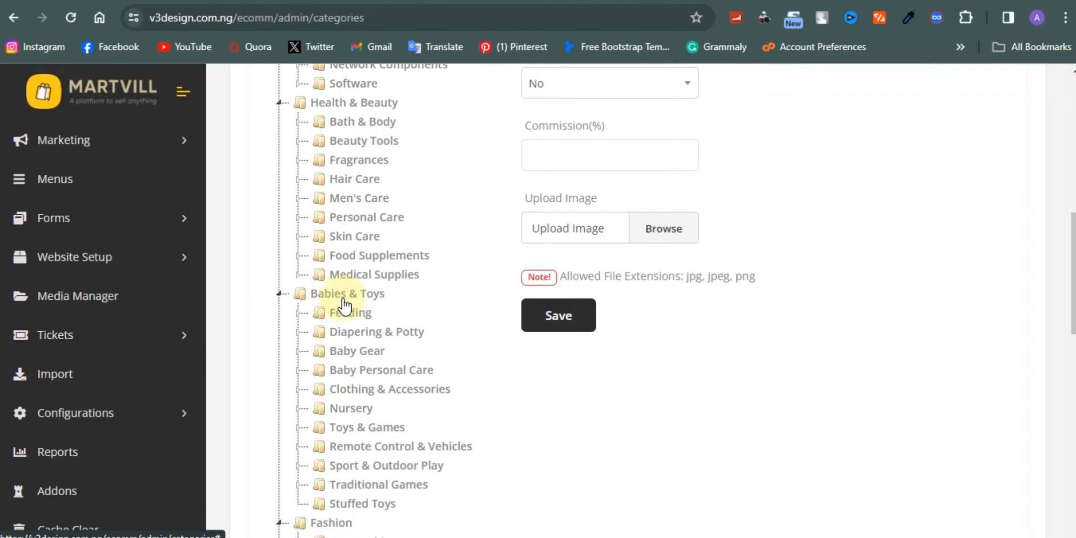
scroll(345, 304, "down", 6)
scroll(344, 304, "up", 20)
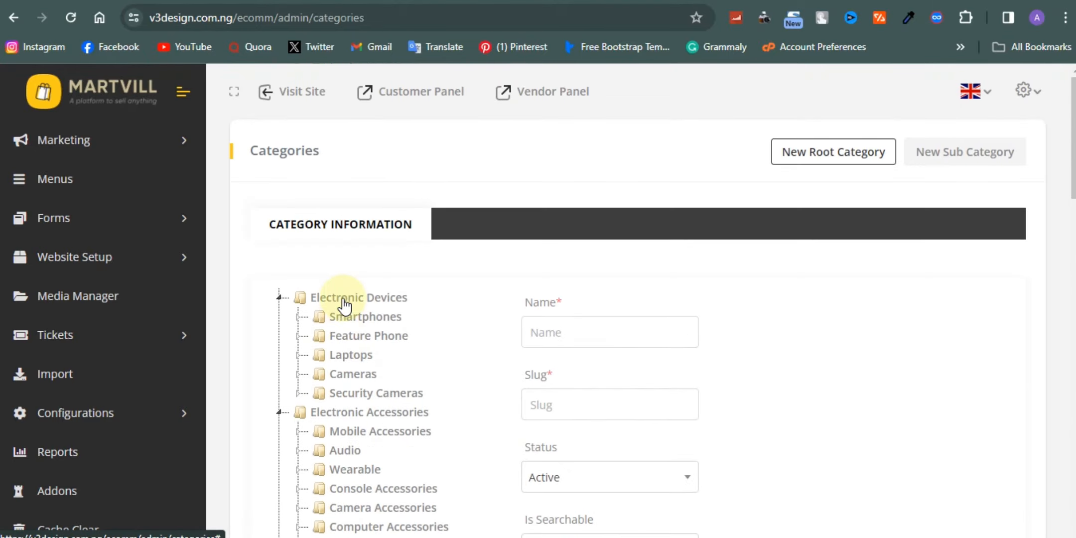
- Switch to the storefront and scroll through its homepage categories and product sections
left_click(343, 299)
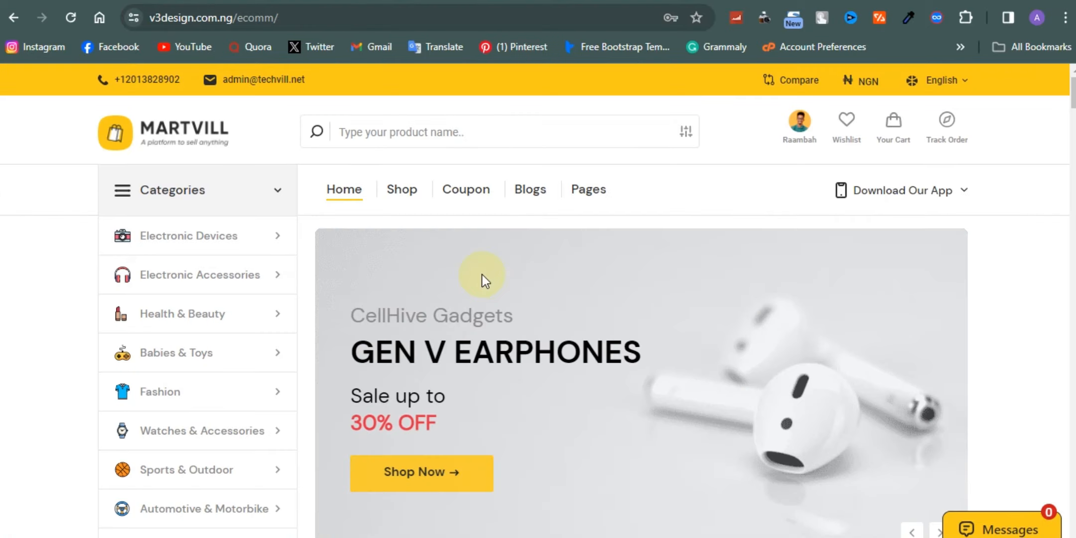
scroll(481, 280, "down", 4)
scroll(481, 274, "down", 20)
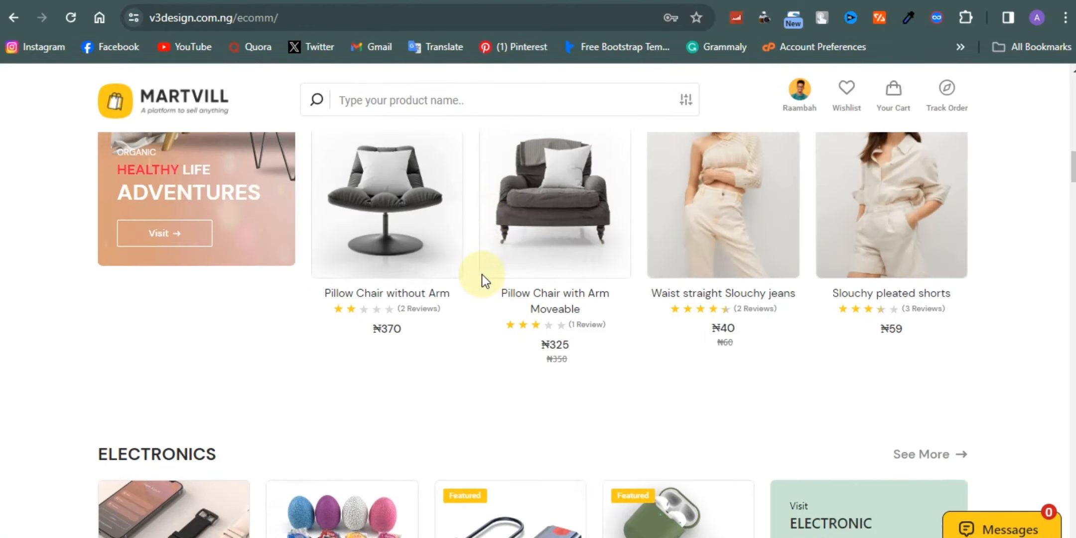
scroll(482, 275, "down", 20)
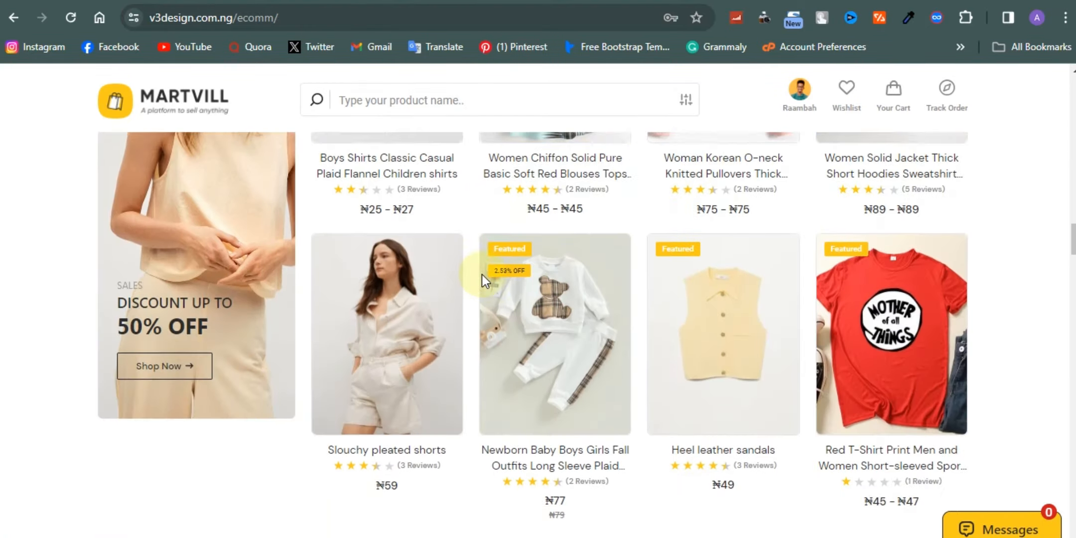
scroll(481, 275, "up", 20)
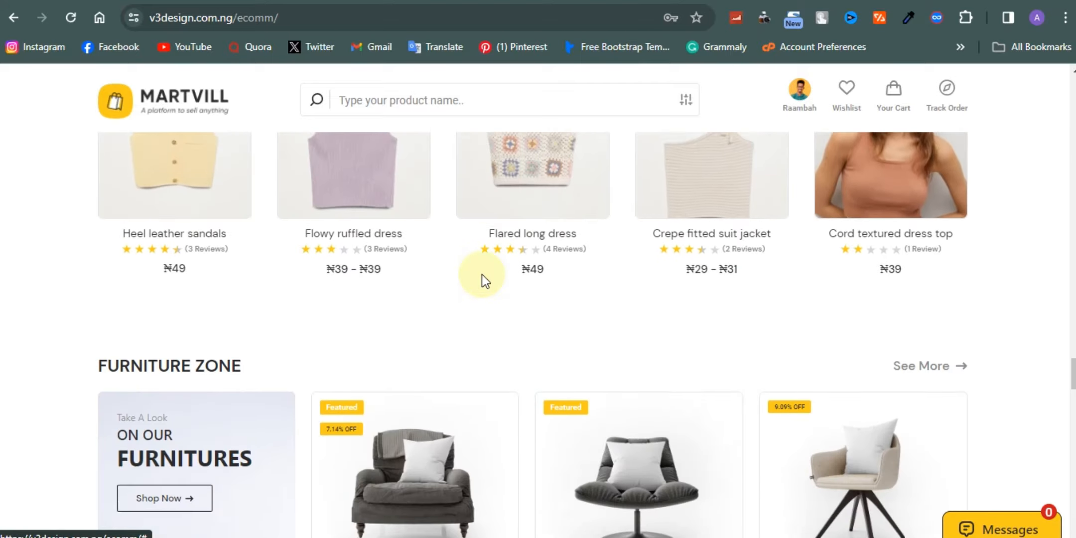
scroll(482, 274, "up", 10)
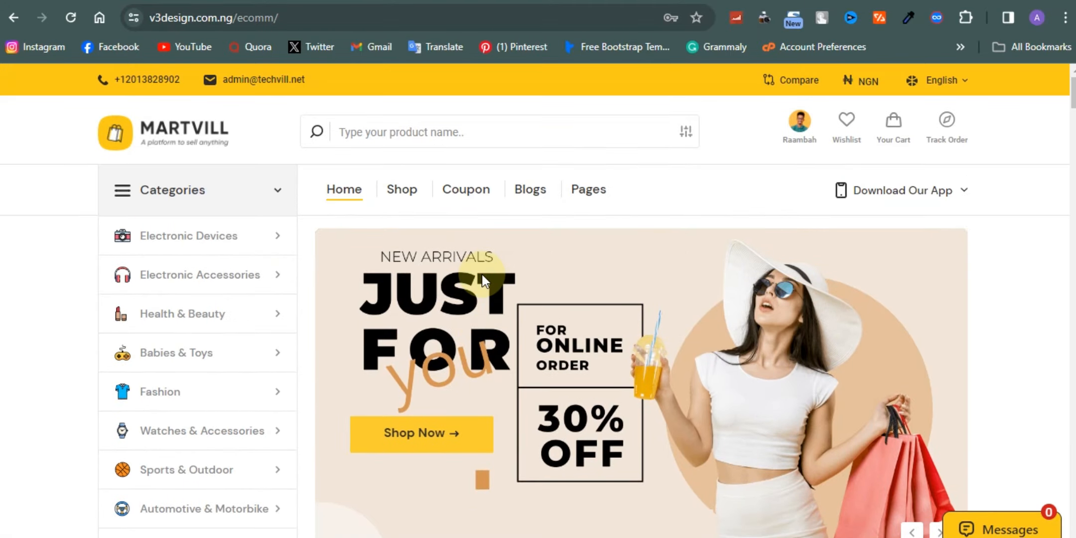
scroll(481, 274, "down", 15)
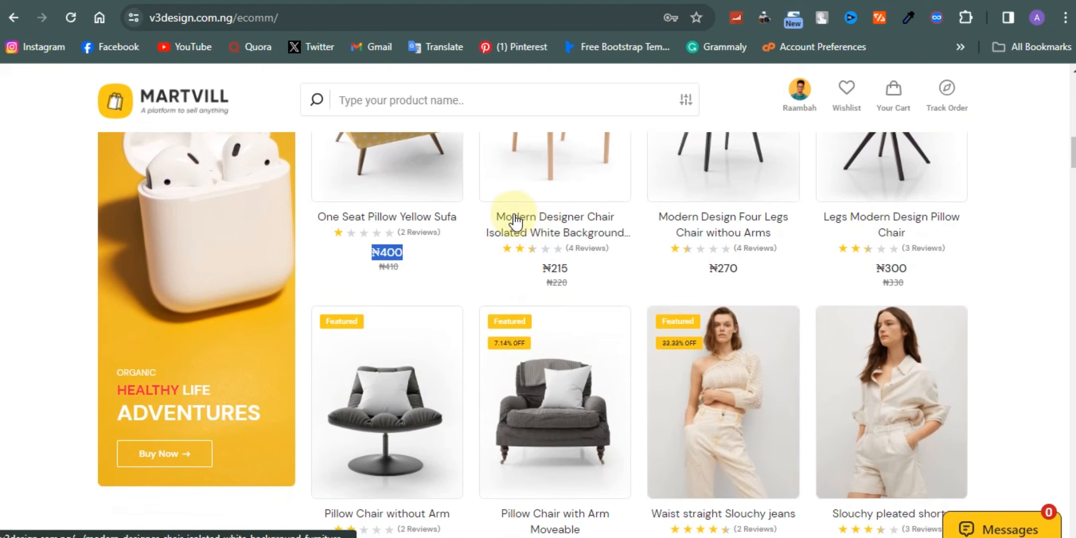
mouse_move(593, 178)
scroll(593, 177, "up", 2)
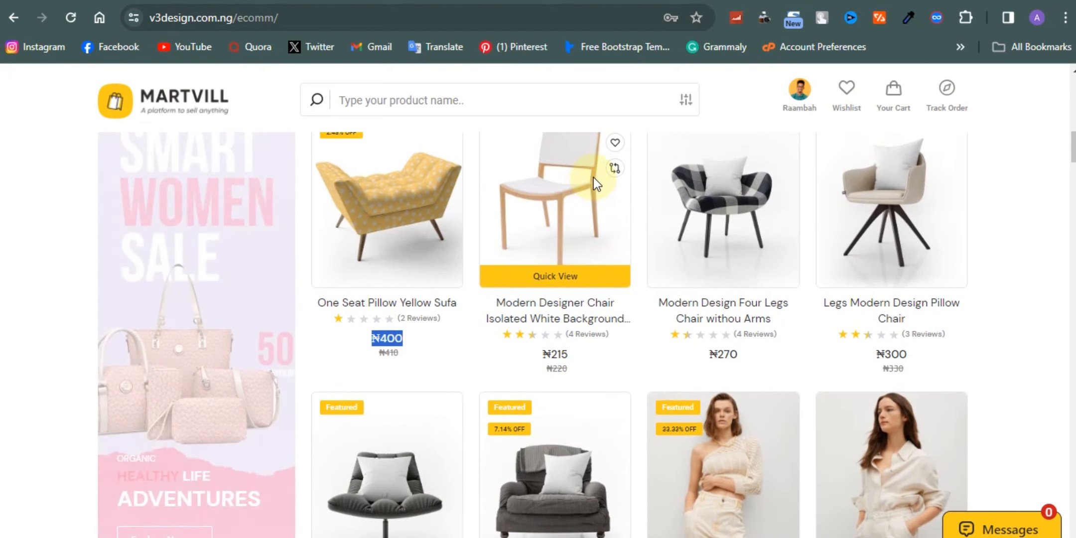
scroll(590, 204, "up", 1)
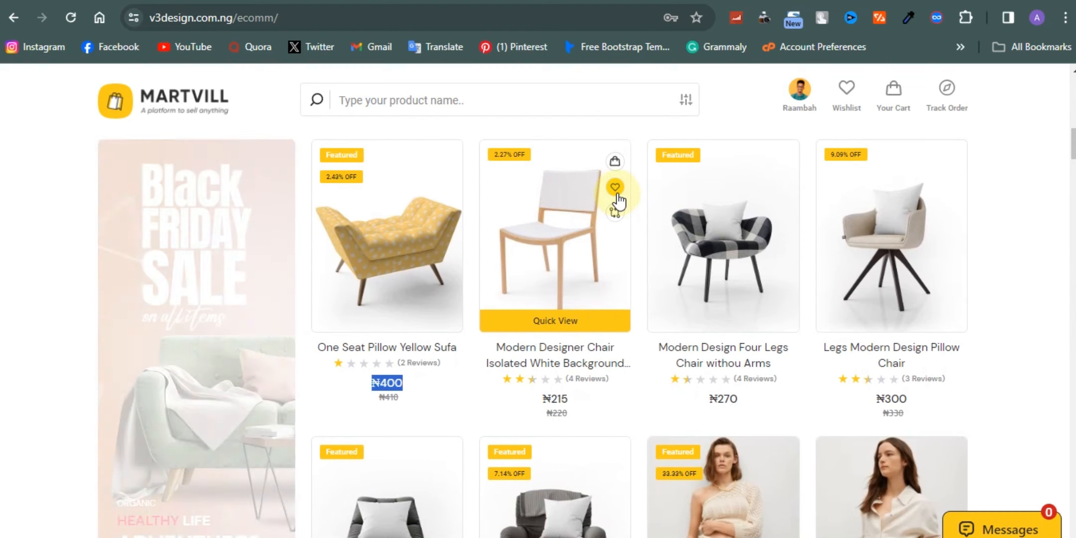
- Add the Modern Designer Chair to the wishlist and preview it in Quick View
left_click(616, 196)
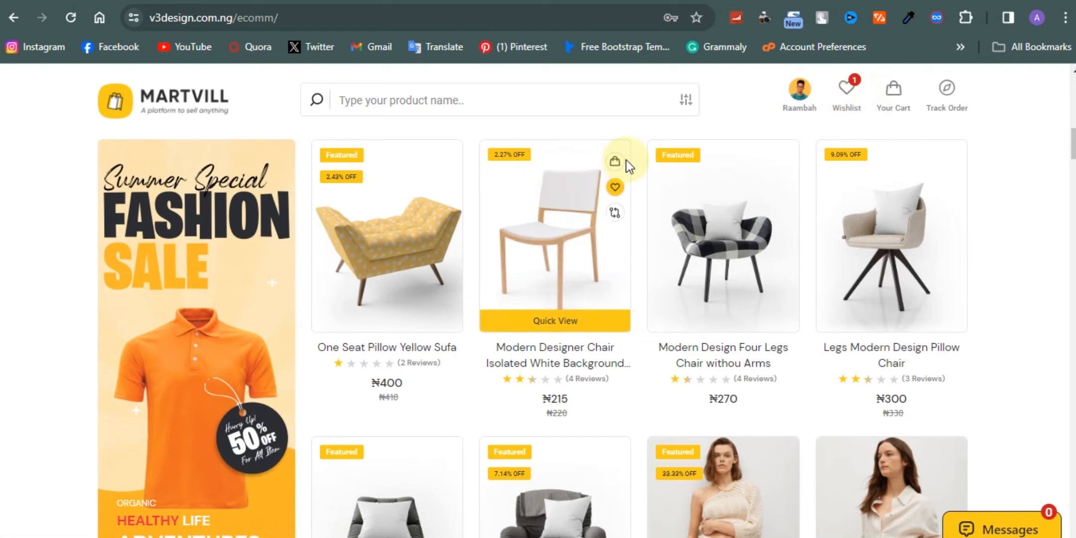
left_click(563, 322)
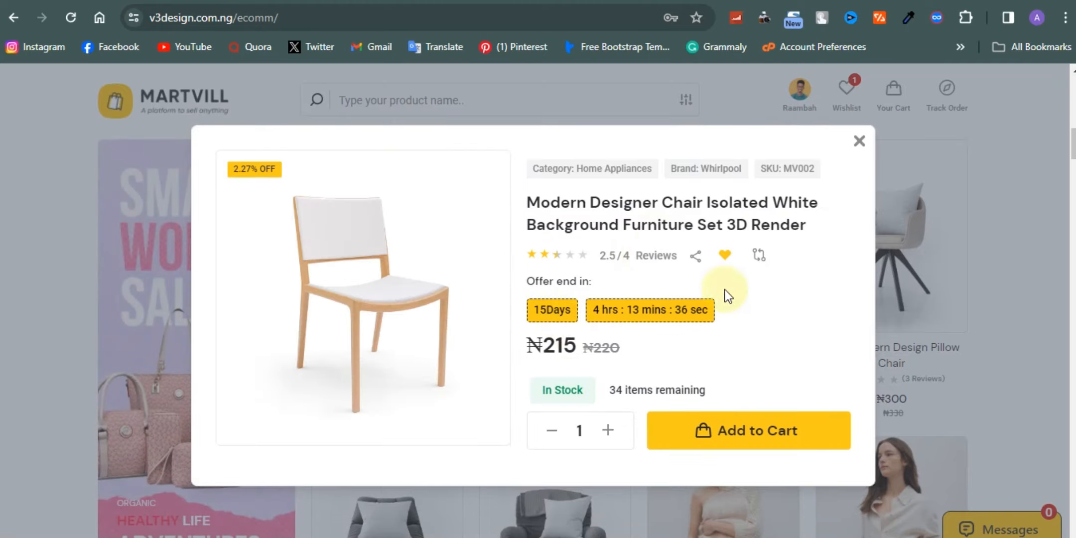
scroll(685, 338, "down", 1)
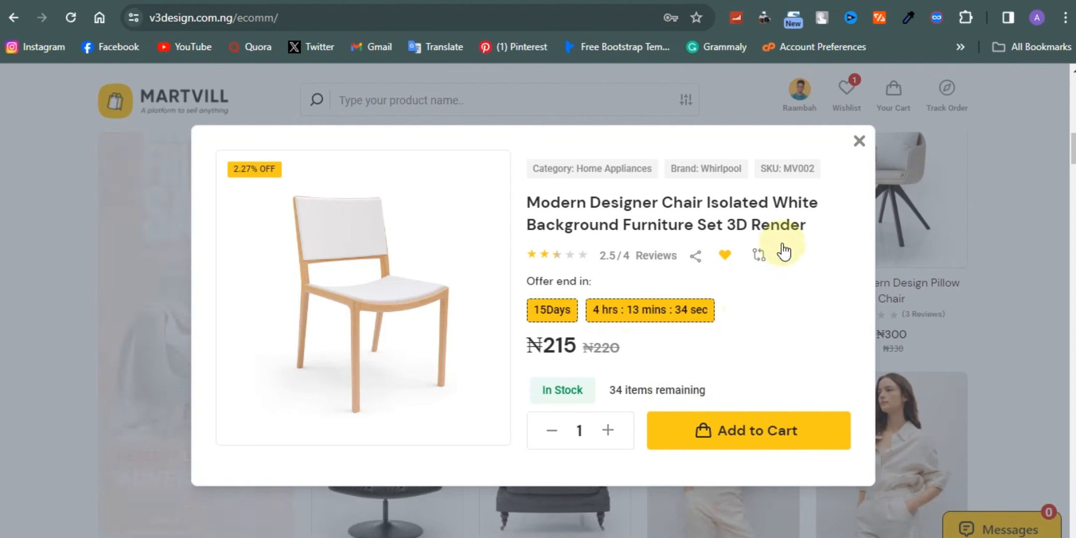
left_click(860, 143)
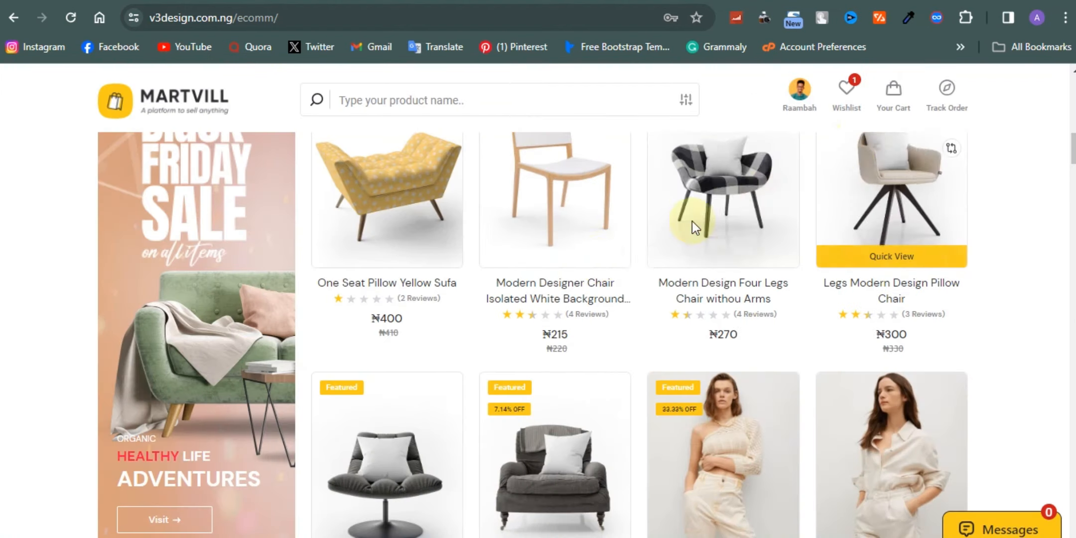
- Open the Modern Designer Chair product page and review its details and seller information
left_click(537, 285)
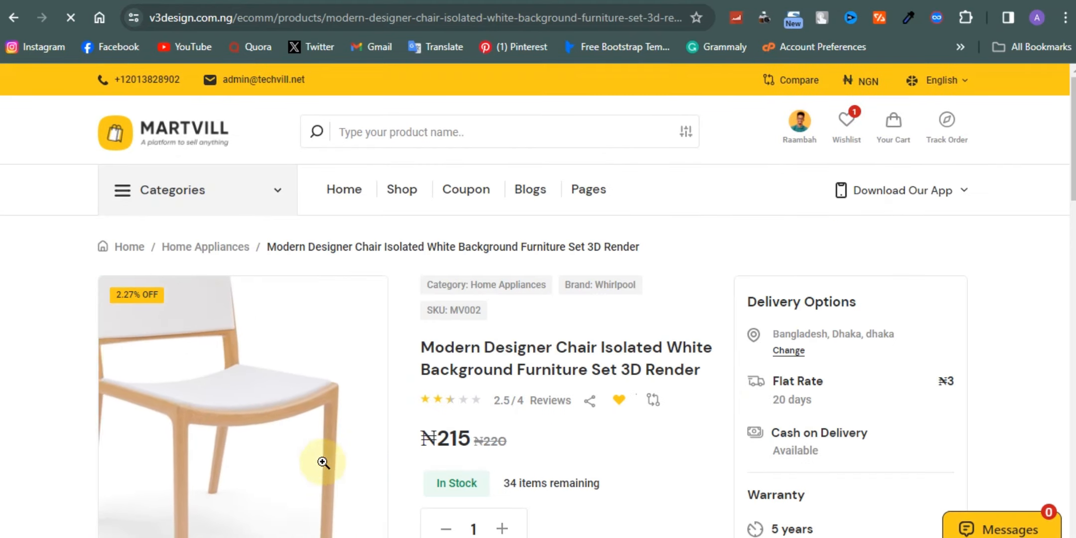
scroll(396, 319, "down", 3)
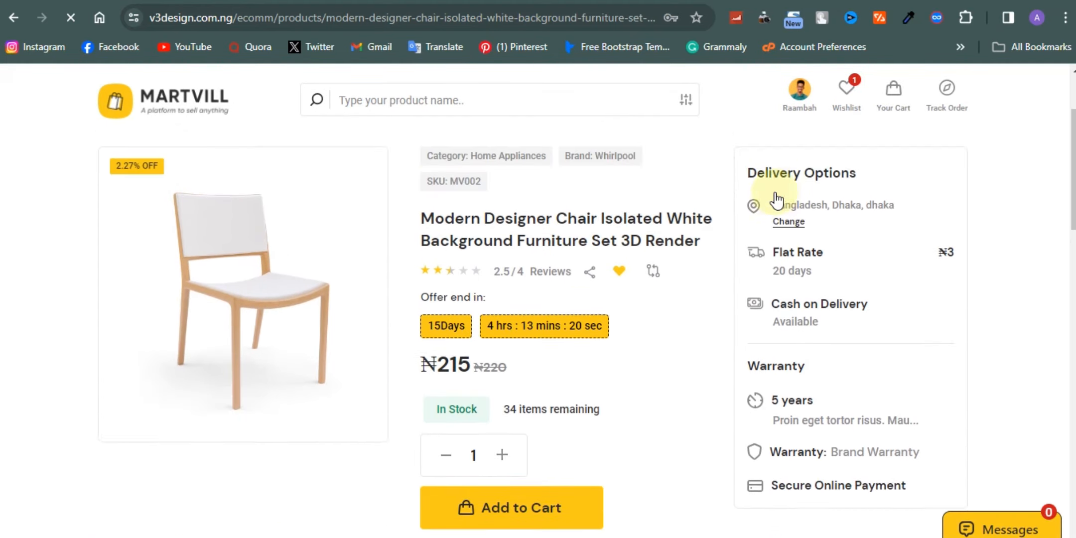
scroll(826, 247, "up", 1)
scroll(814, 314, "down", 5)
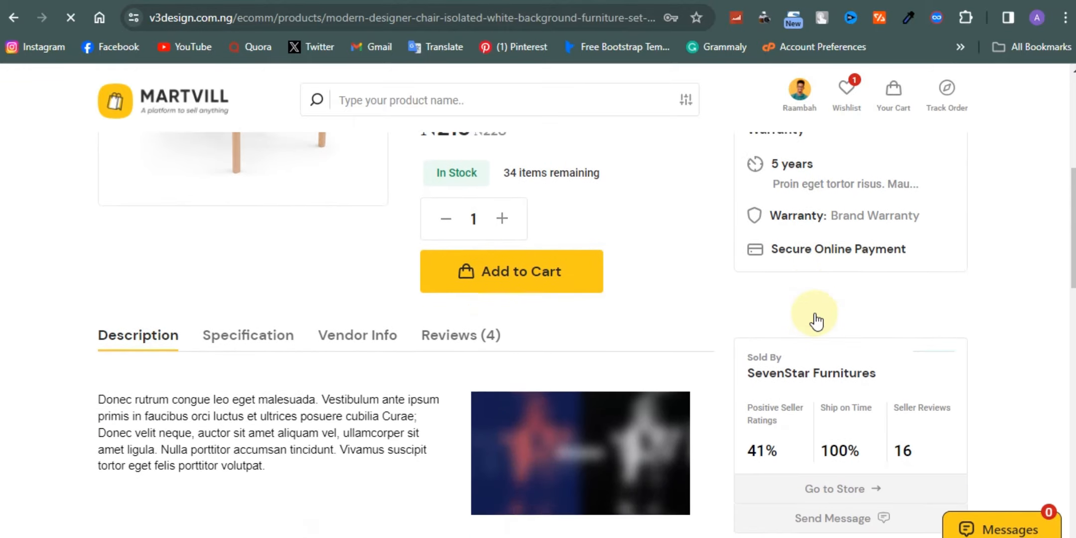
- Switch through the product's Specification, Vendor Info and Description tabs to review each section
scroll(815, 182, "up", 2)
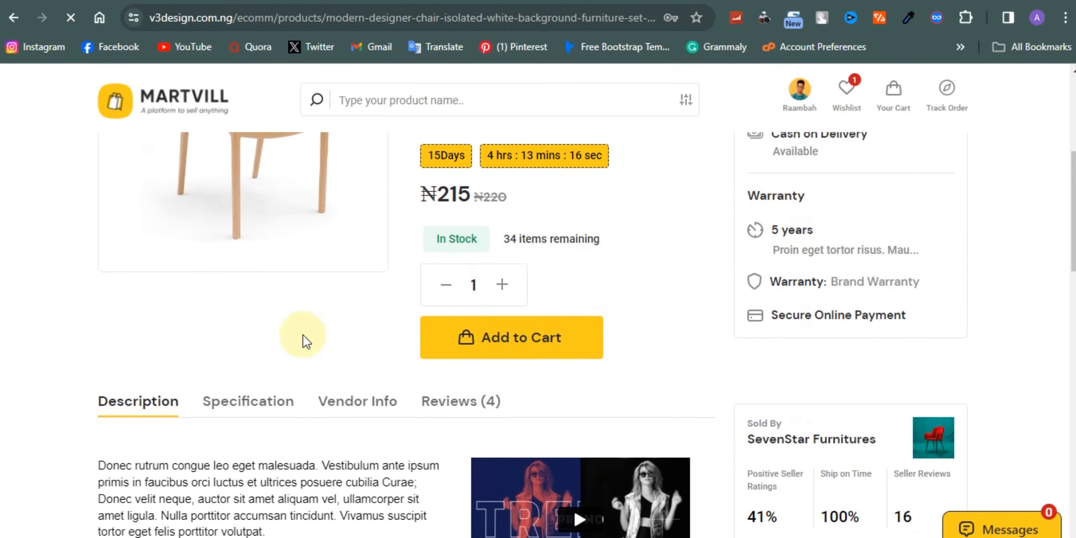
left_click(233, 398)
scroll(259, 374, "down", 3)
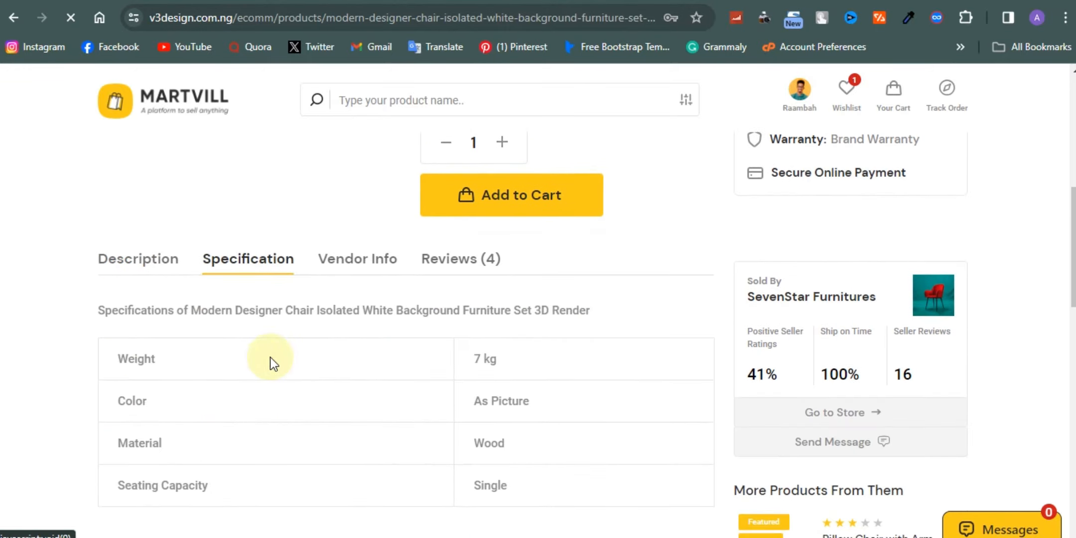
left_click(332, 269)
scroll(332, 270, "down", 2)
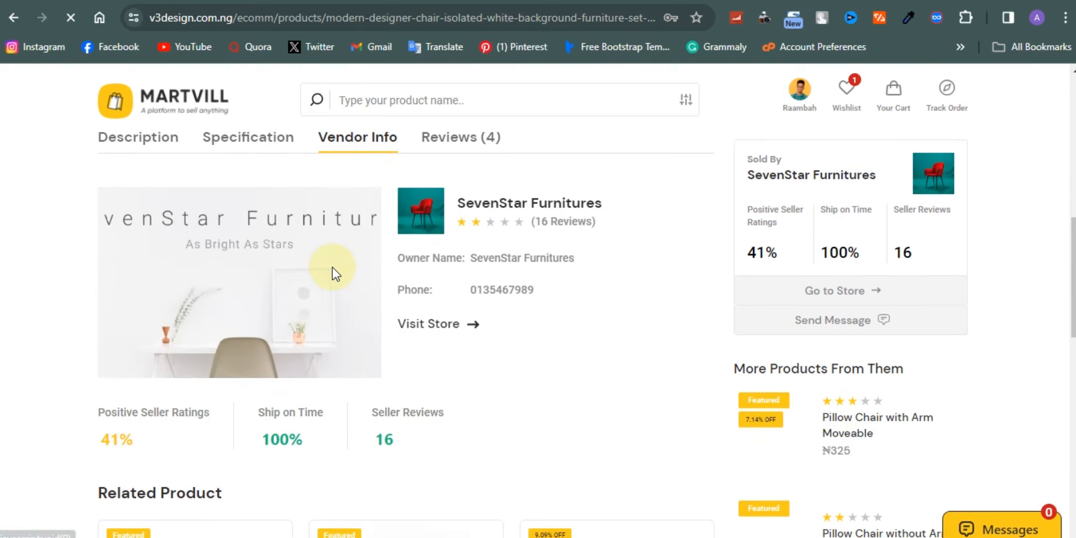
scroll(423, 311, "up", 1)
scroll(418, 315, "up", 1)
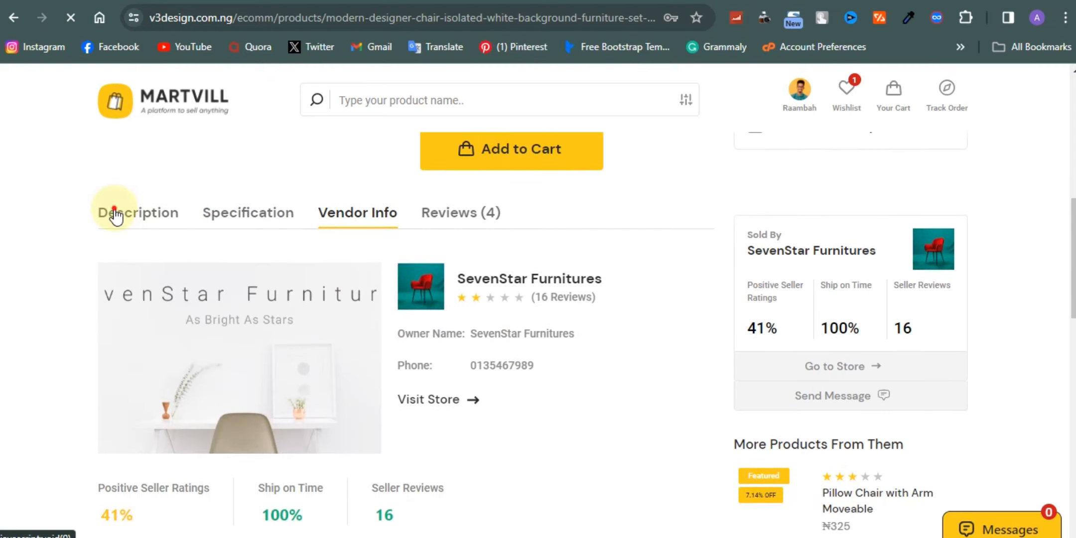
left_click(115, 215)
- Scroll down the product page past the related products to examine the footer links and categories
scroll(313, 307, "down", 4)
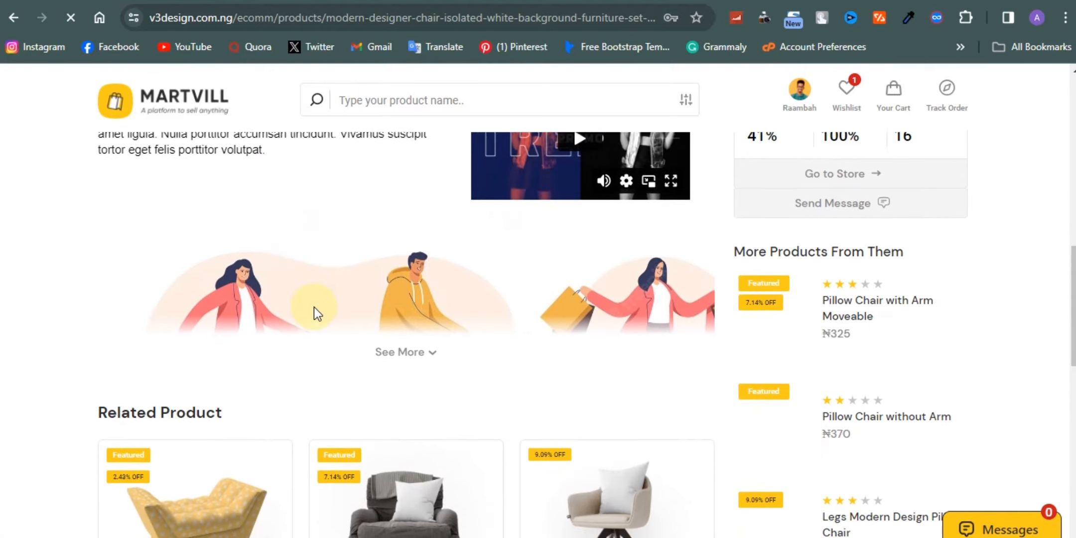
scroll(313, 307, "down", 4)
scroll(313, 307, "down", 7)
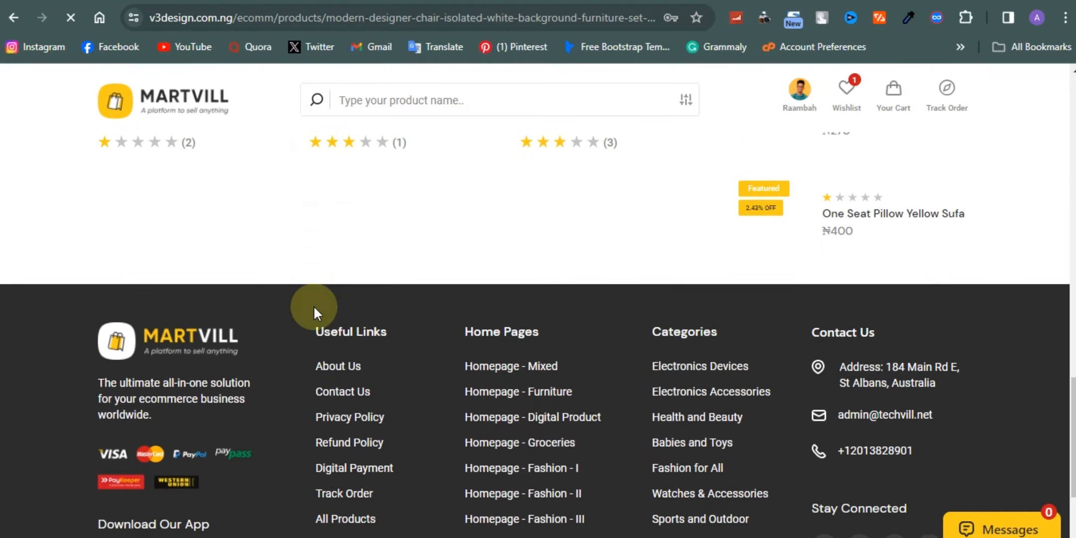
scroll(313, 305, "down", 3)
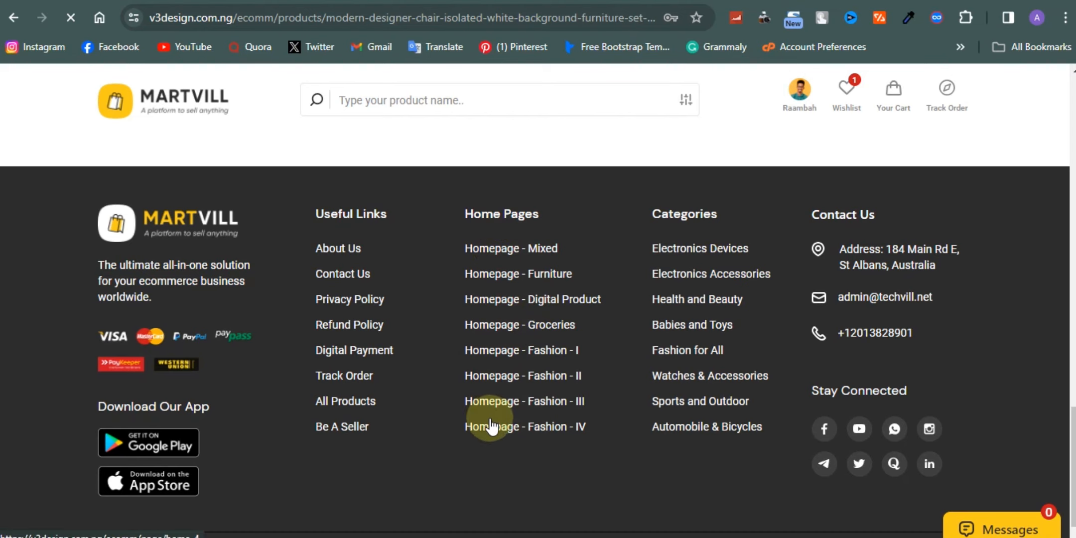
scroll(513, 344, "up", 1)
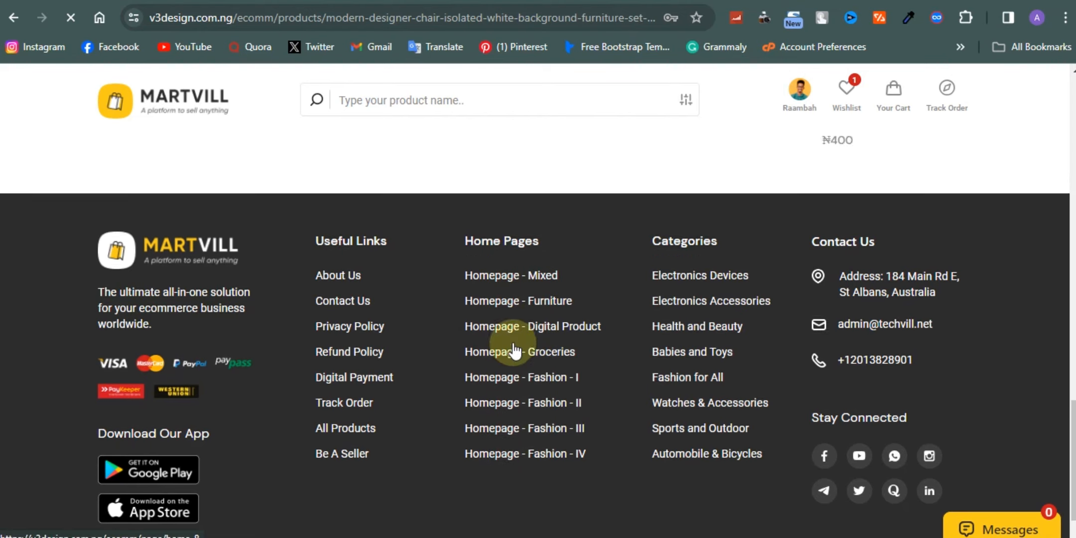
scroll(515, 348, "up", 15)
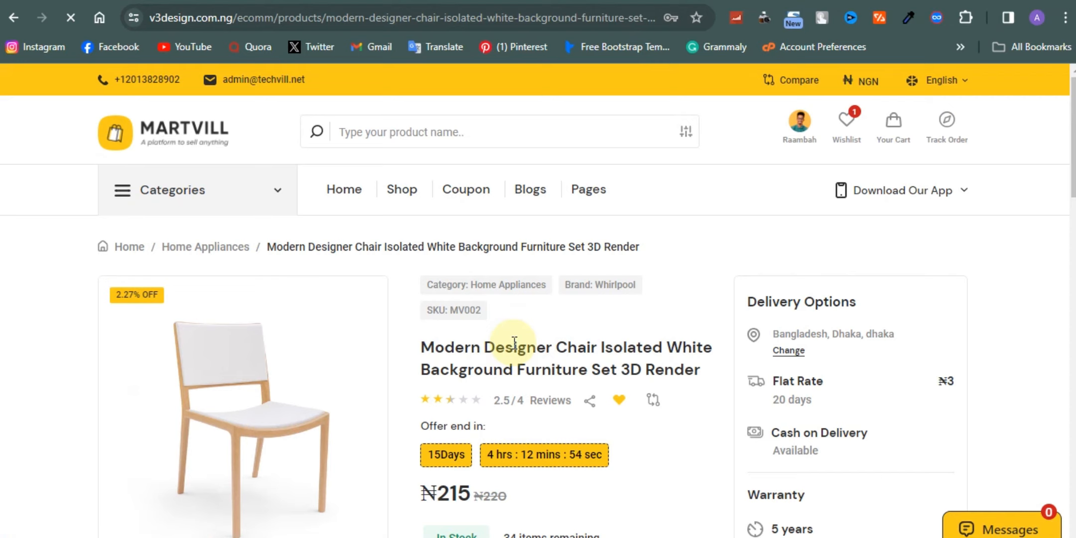
- Open the Home 2 homepage layout and scroll through its banners, new arrivals and newsletter sections
mouse_move(349, 191)
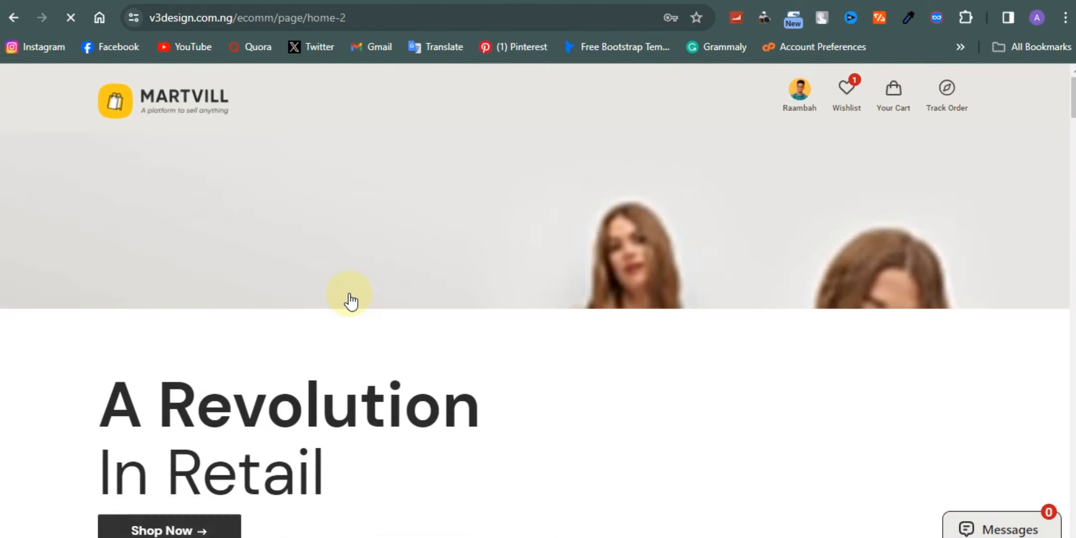
scroll(350, 299, "down", 10)
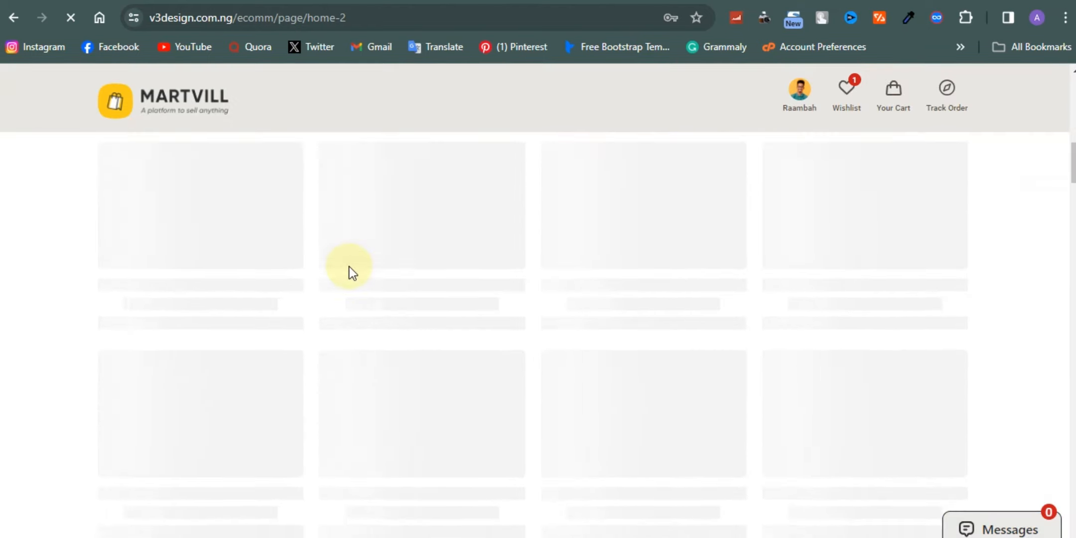
scroll(348, 267, "up", 7)
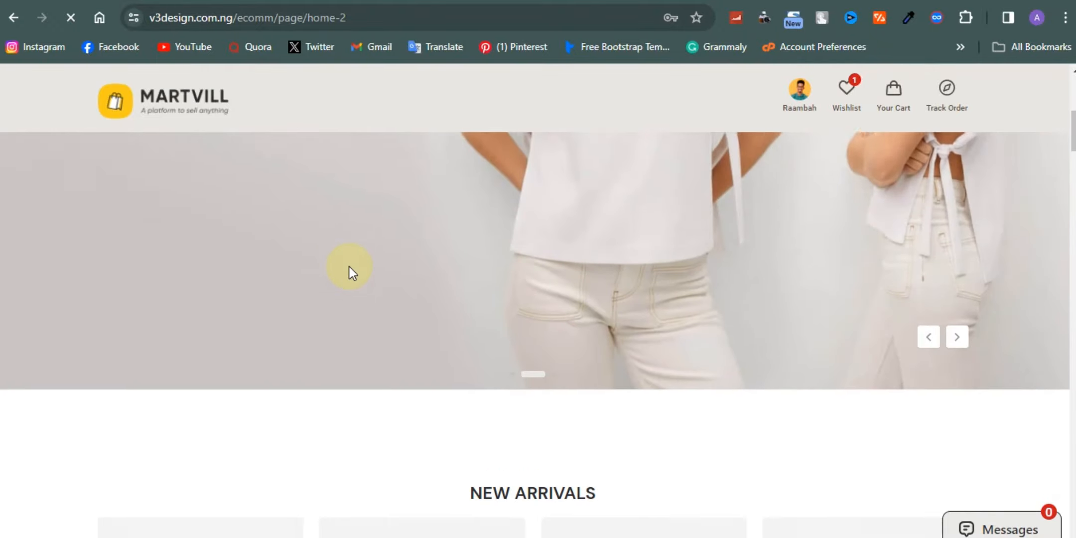
scroll(349, 267, "down", 8)
scroll(349, 266, "up", 4)
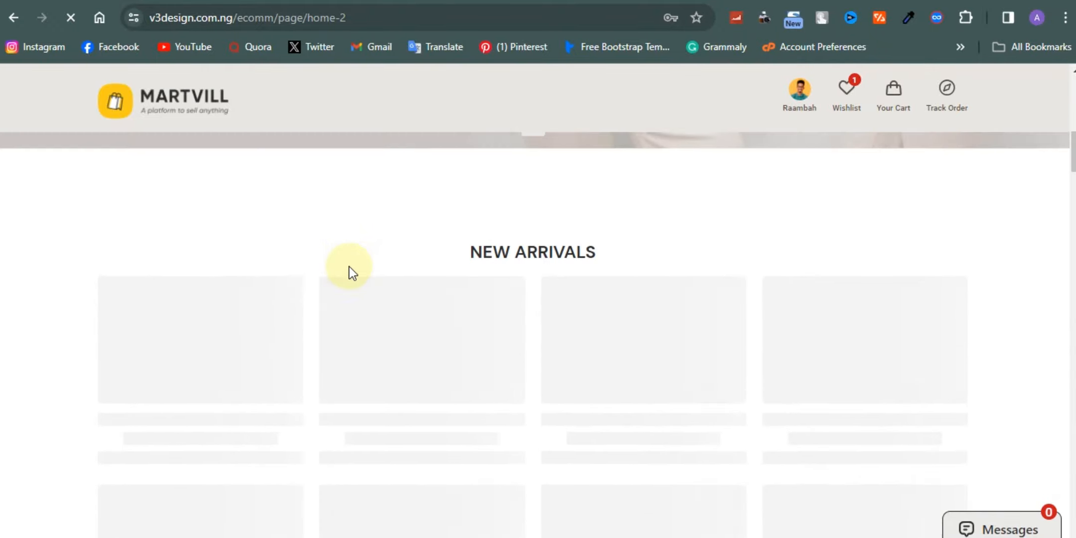
scroll(350, 270, "up", 1)
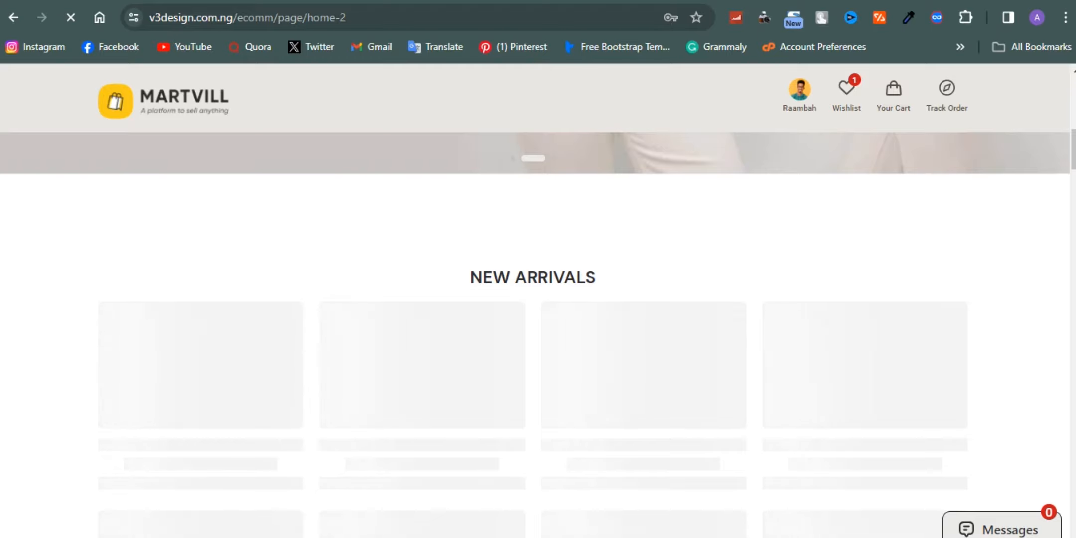
scroll(696, 195, "up", 5)
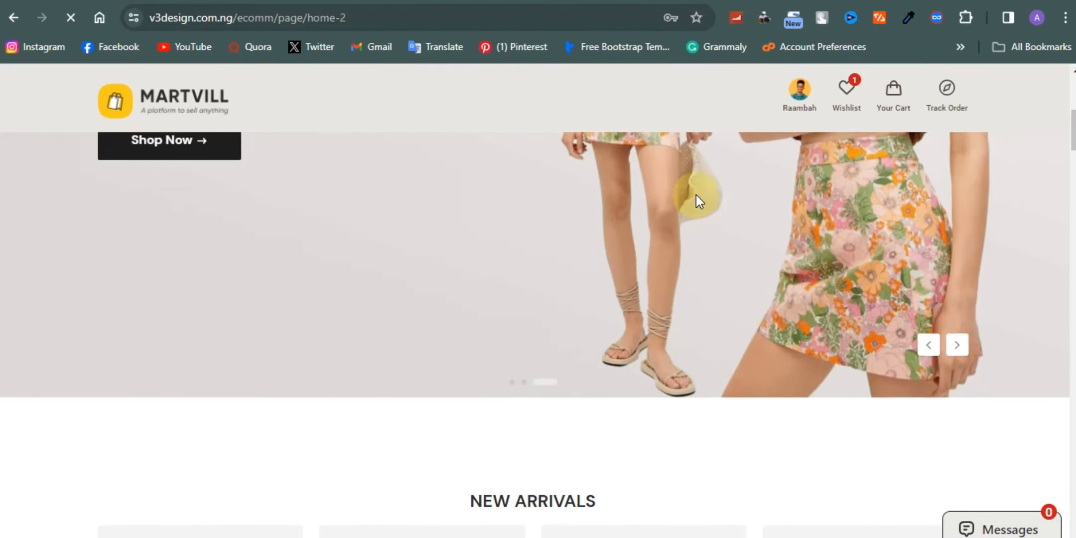
scroll(696, 195, "up", 8)
scroll(696, 195, "down", 5)
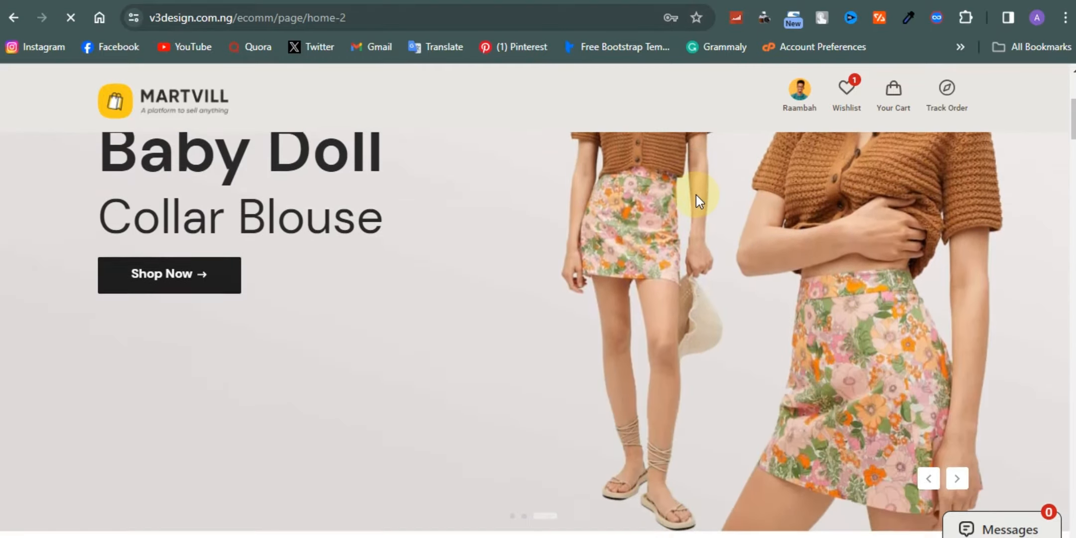
scroll(696, 195, "down", 15)
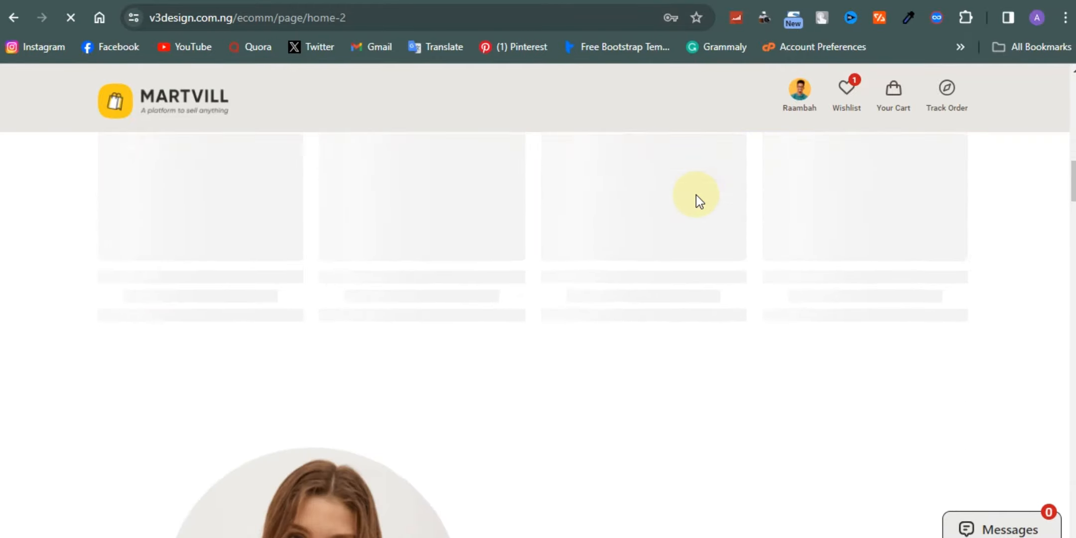
scroll(696, 195, "down", 7)
scroll(696, 195, "up", 10)
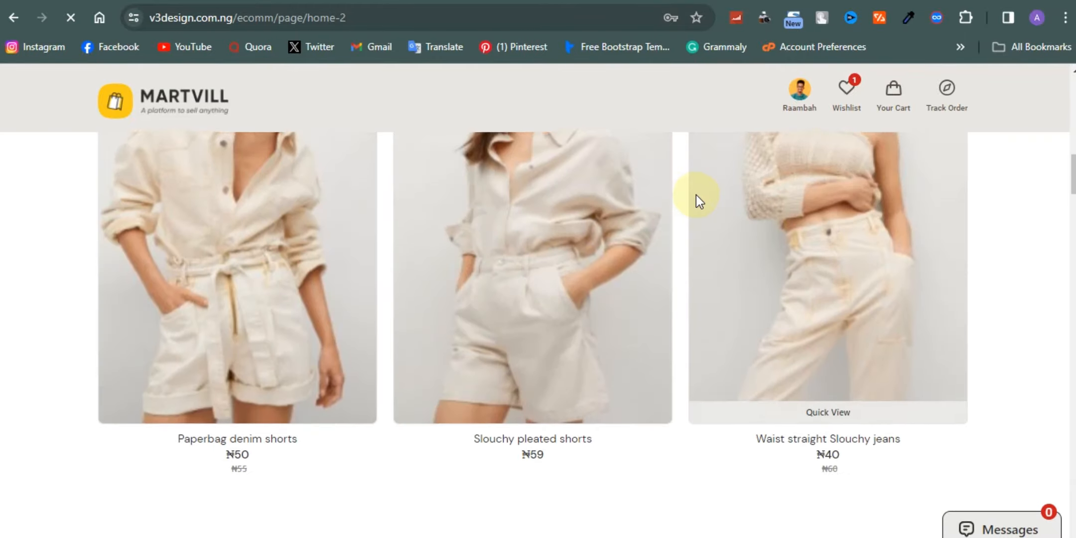
scroll(696, 195, "up", 8)
scroll(695, 196, "down", 10)
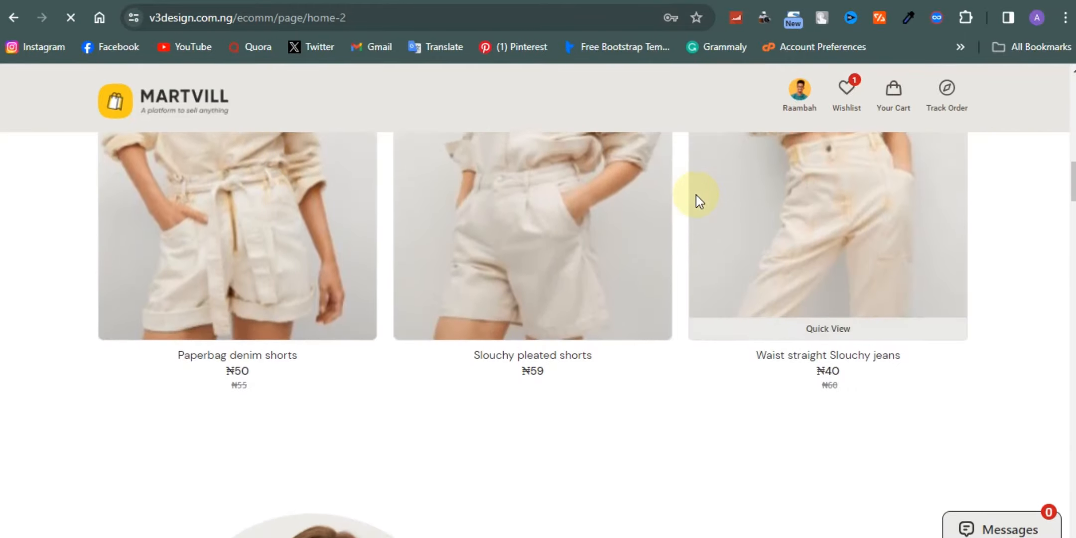
scroll(696, 195, "down", 18)
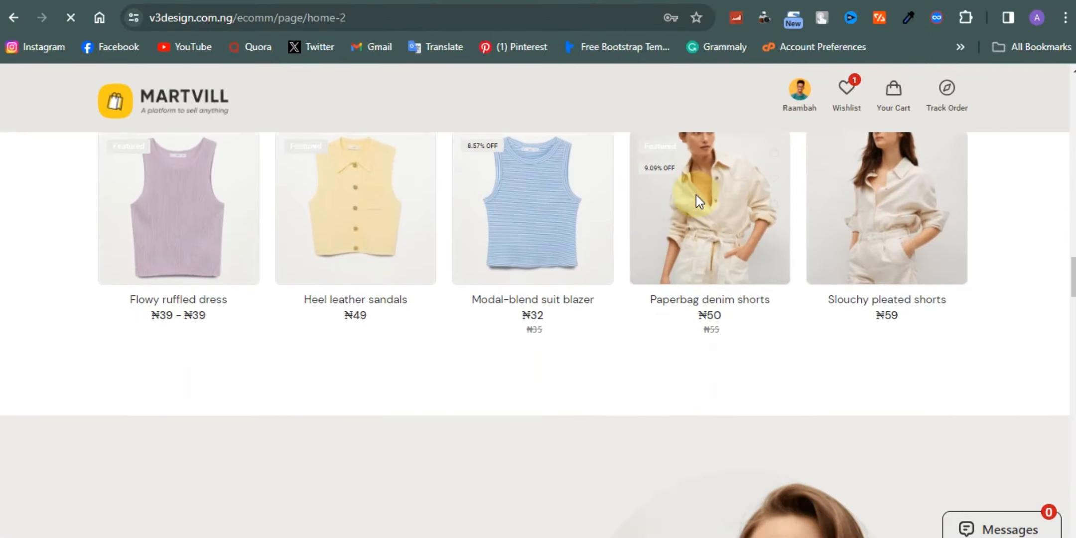
scroll(695, 195, "down", 15)
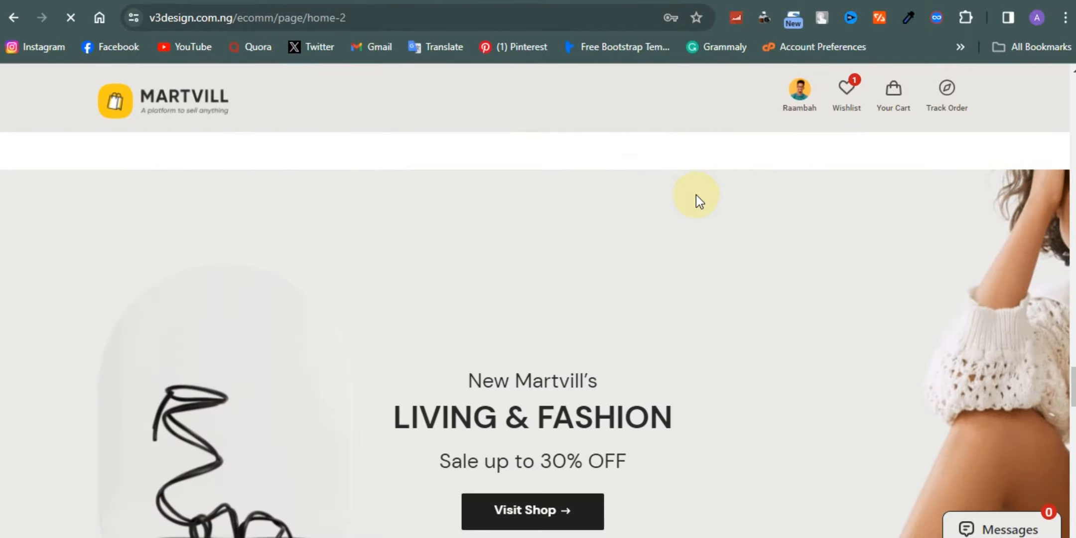
scroll(696, 195, "down", 15)
scroll(696, 195, "up", 3)
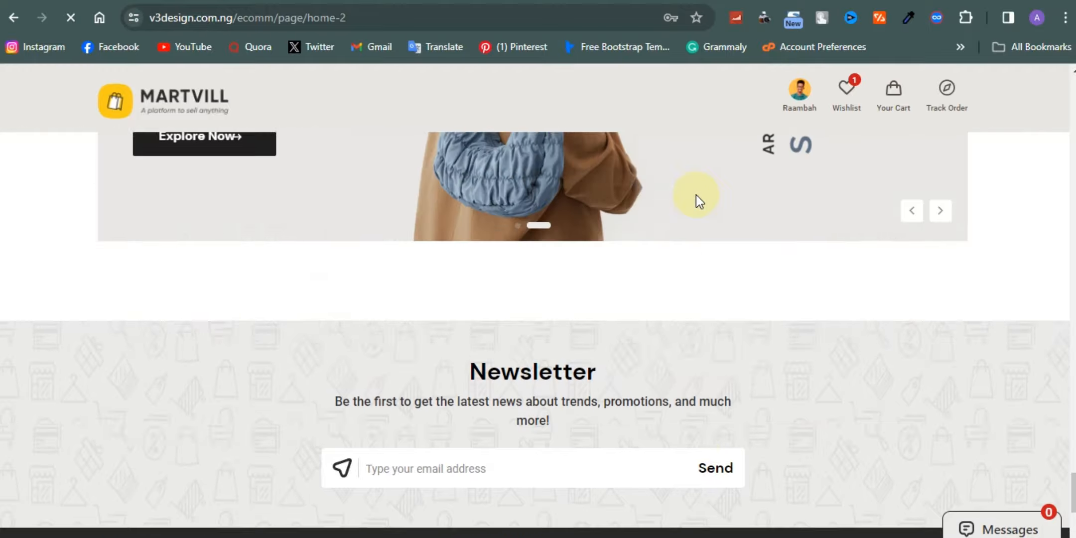
scroll(696, 195, "up", 18)
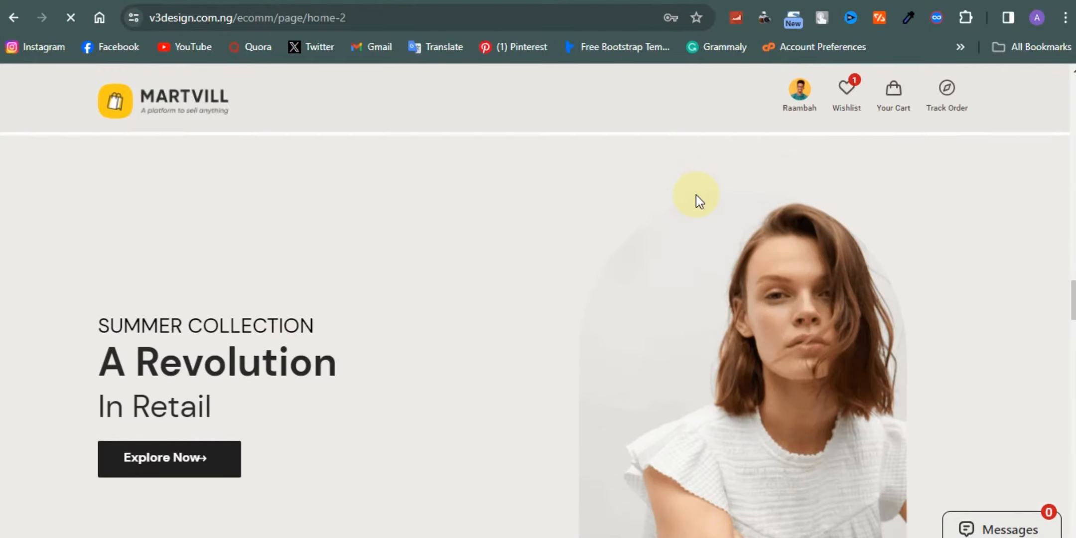
scroll(695, 196, "up", 15)
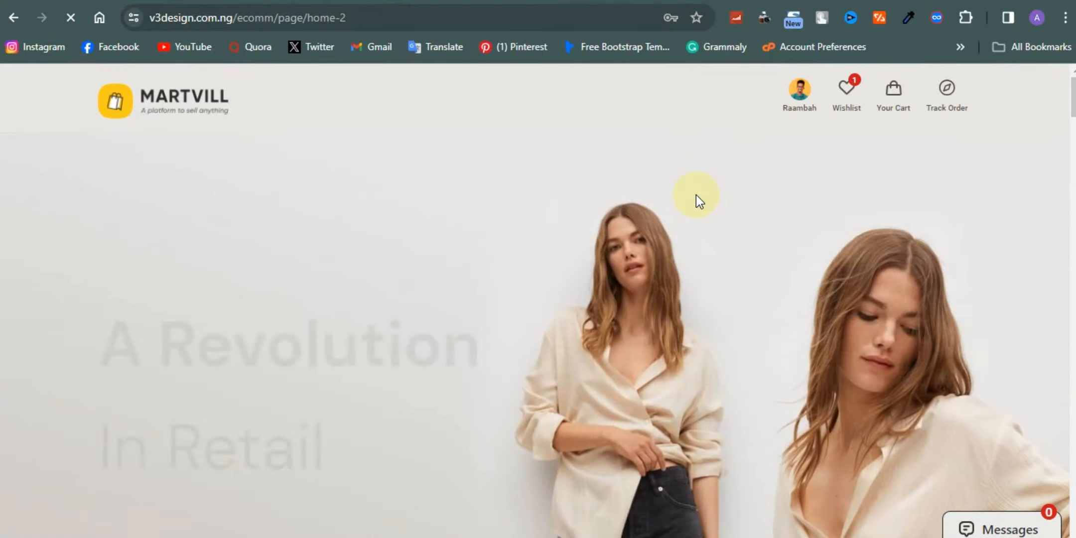
scroll(258, 216, "left", 5)
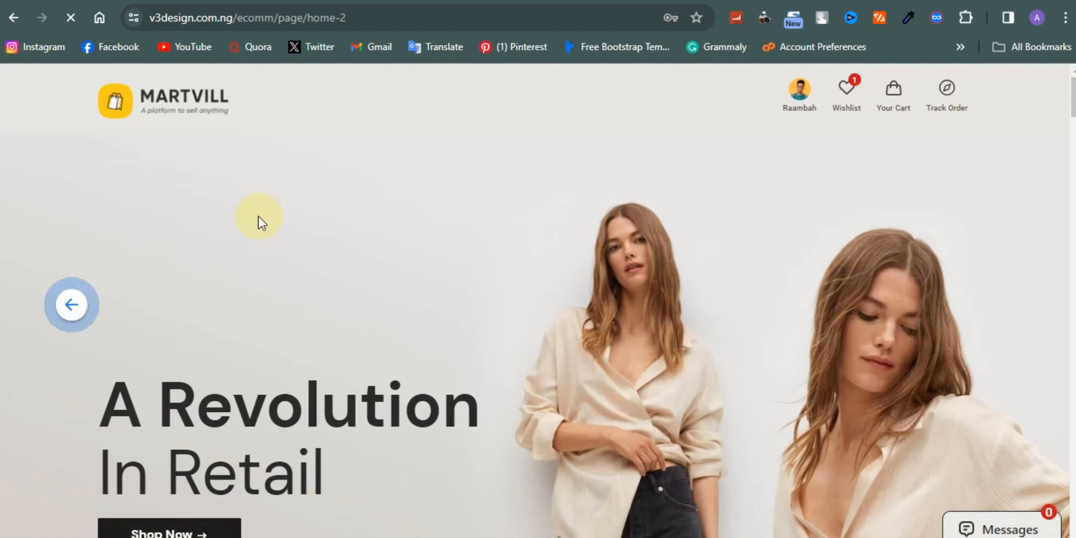
- Open the Home 3 homepage layout from the Home menu and scroll through its furniture sections
scroll(258, 216, "down", 8)
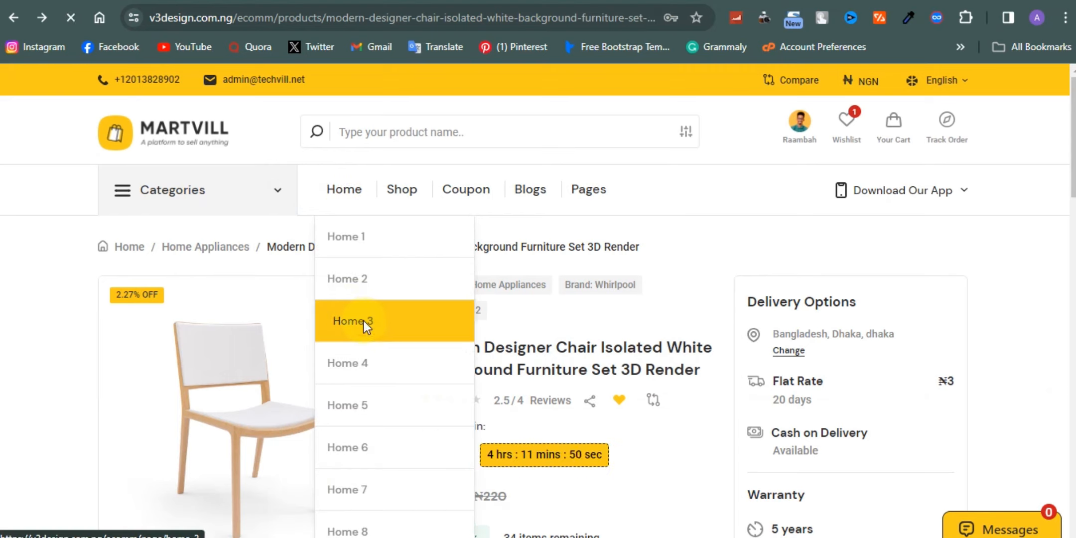
left_click(363, 321)
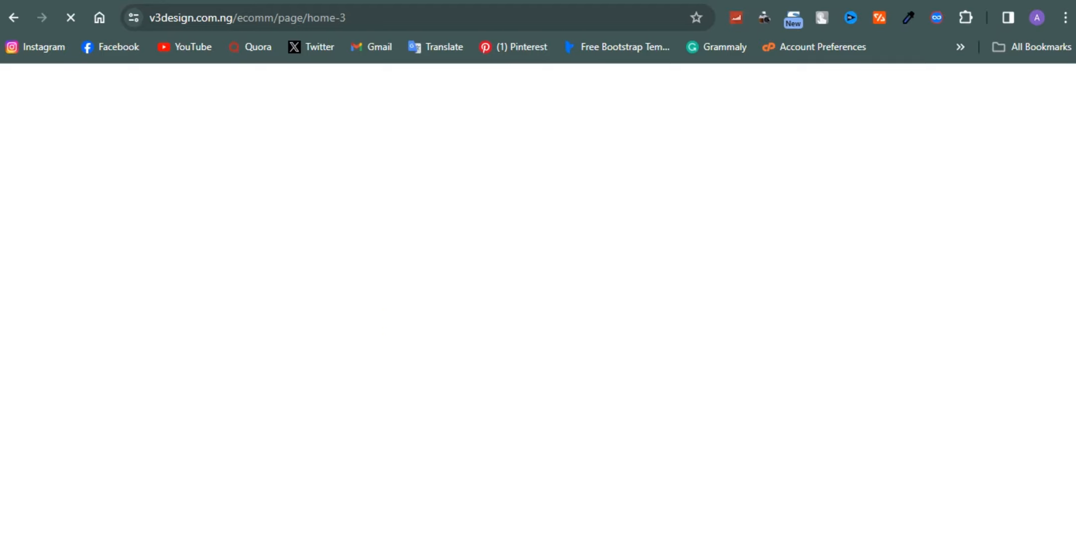
scroll(612, 264, "down", 7)
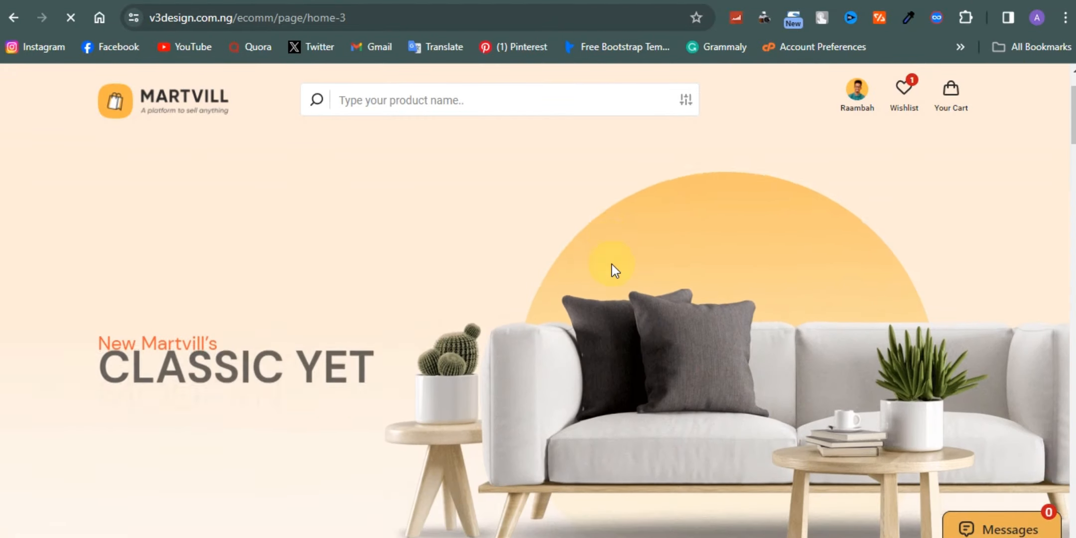
scroll(612, 264, "down", 10)
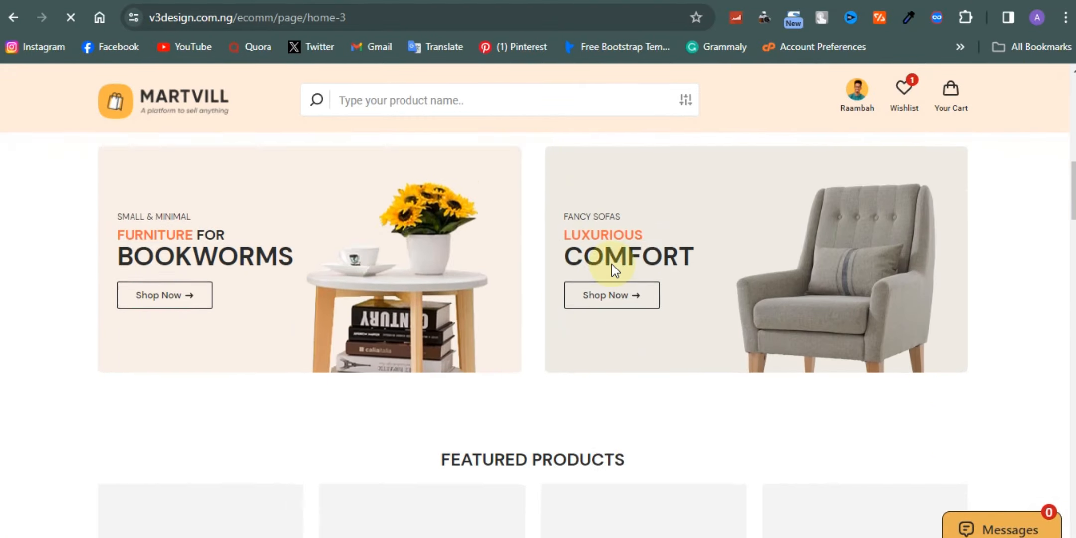
scroll(612, 264, "down", 10)
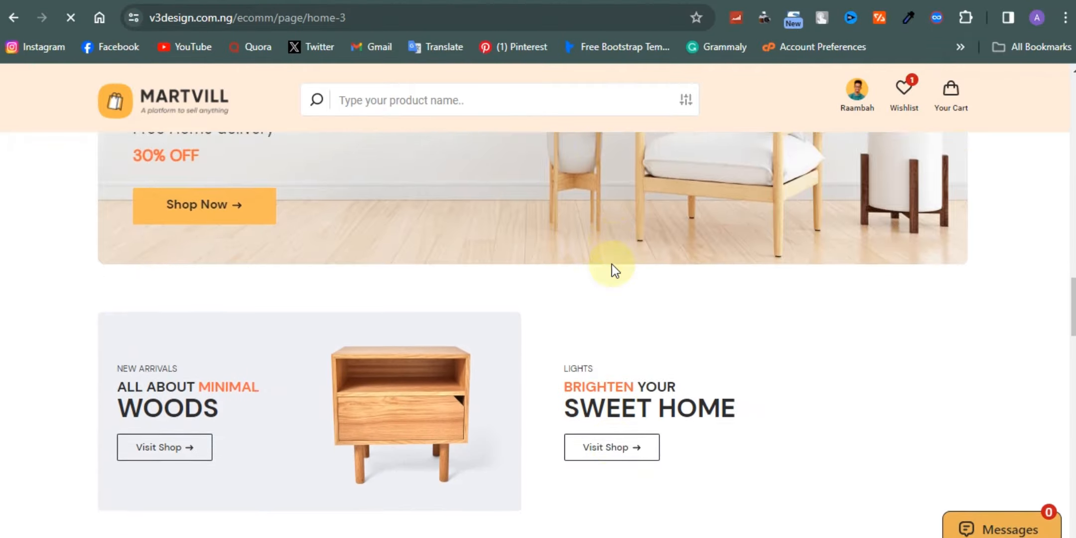
scroll(611, 264, "down", 10)
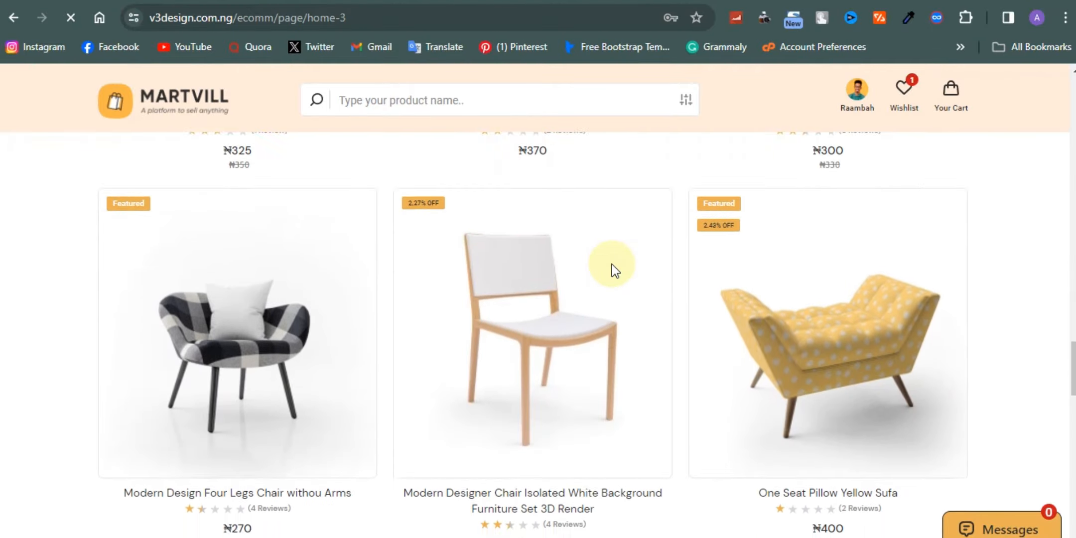
scroll(611, 264, "down", 9)
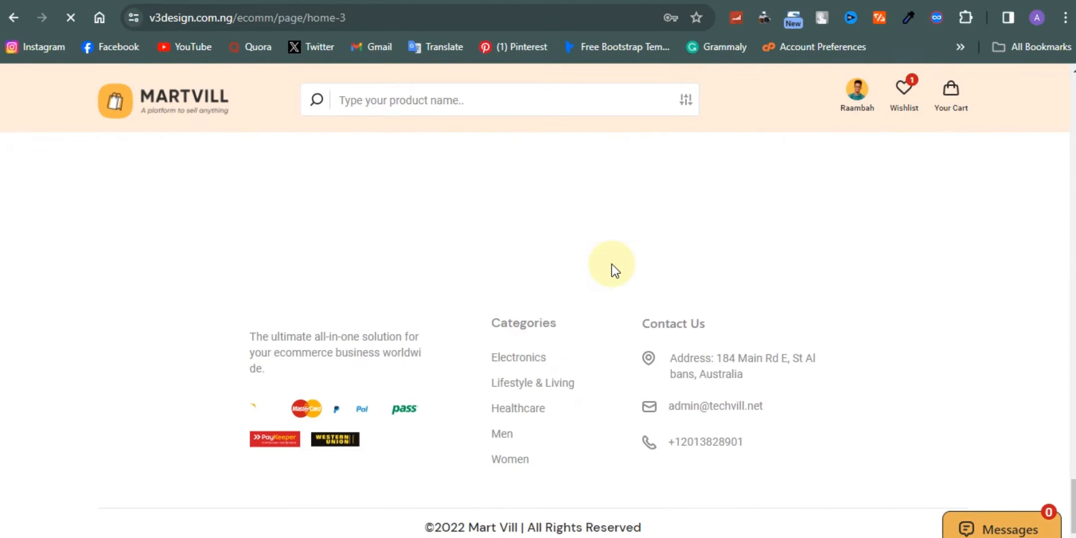
scroll(612, 264, "up", 5)
scroll(612, 264, "up", 10)
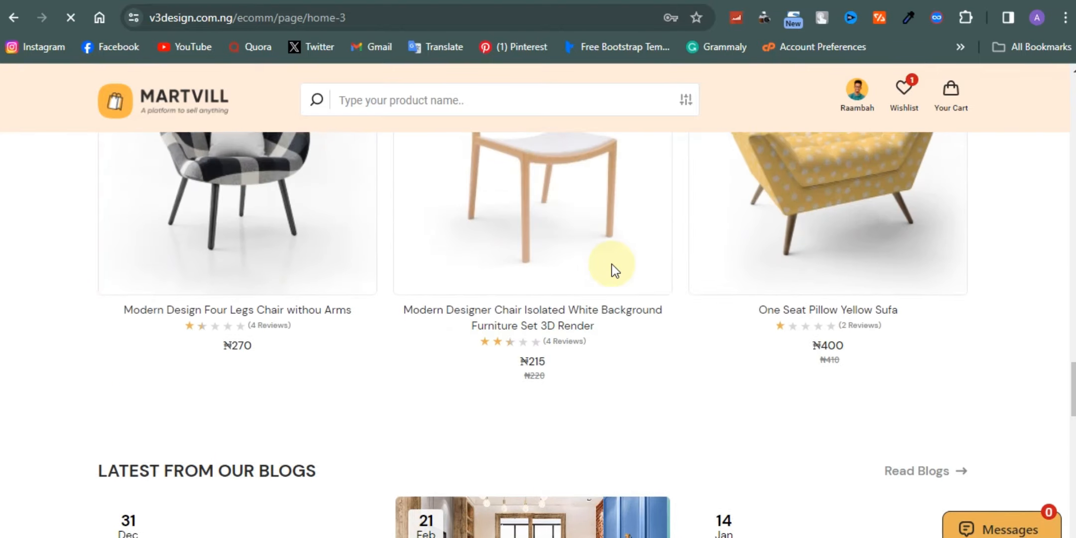
scroll(612, 264, "up", 15)
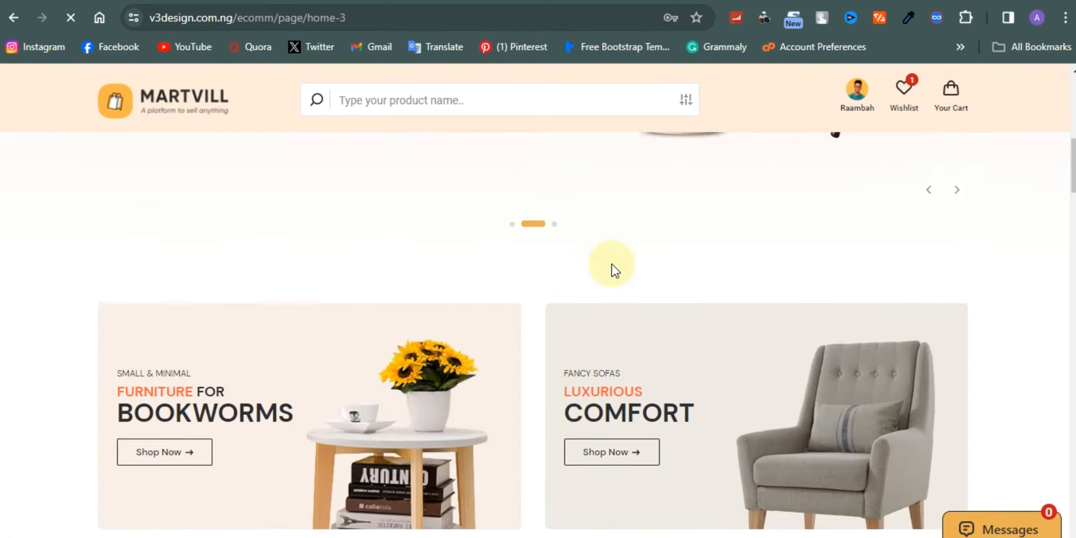
scroll(611, 264, "down", 12)
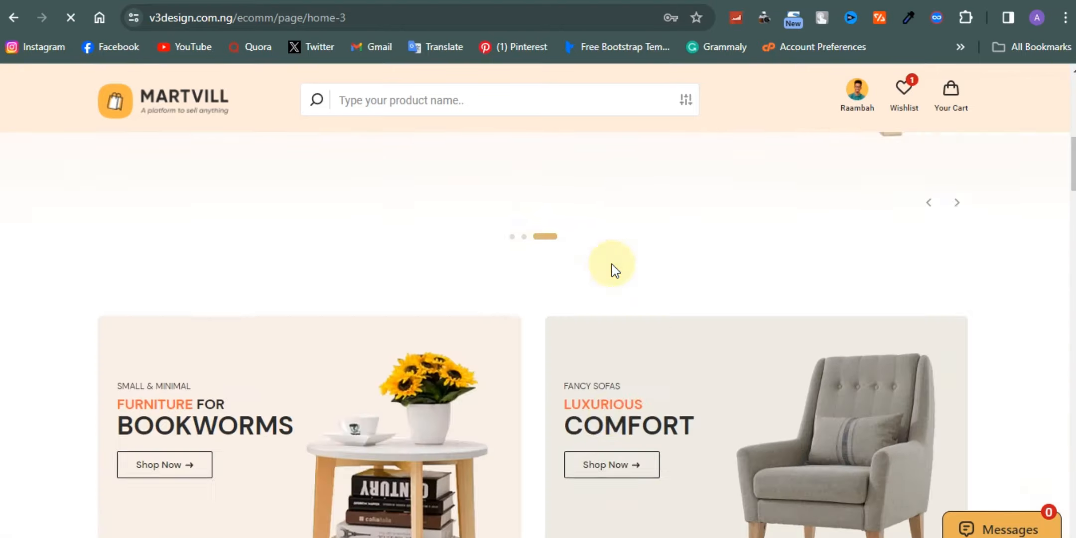
scroll(612, 264, "up", 10)
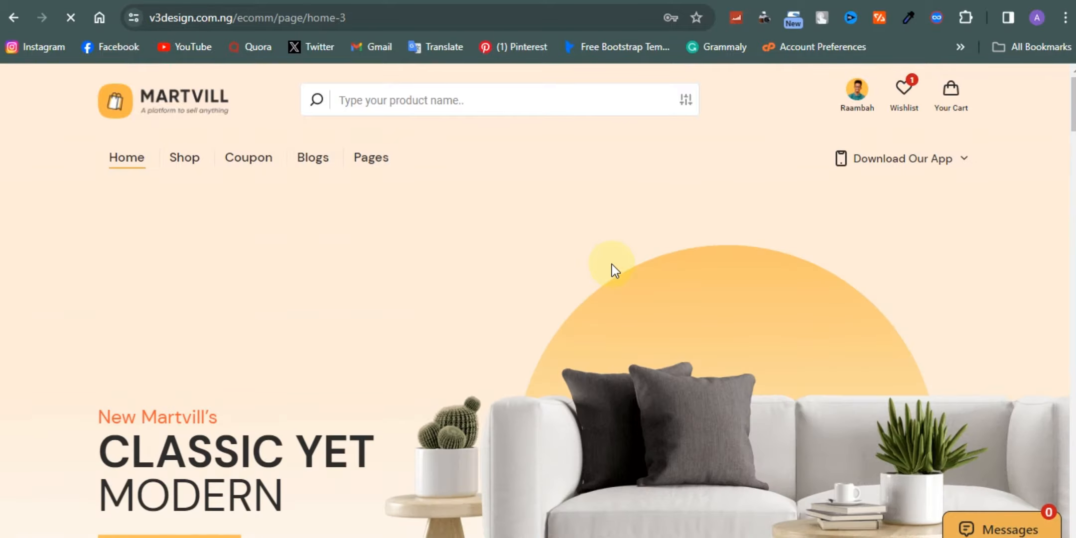